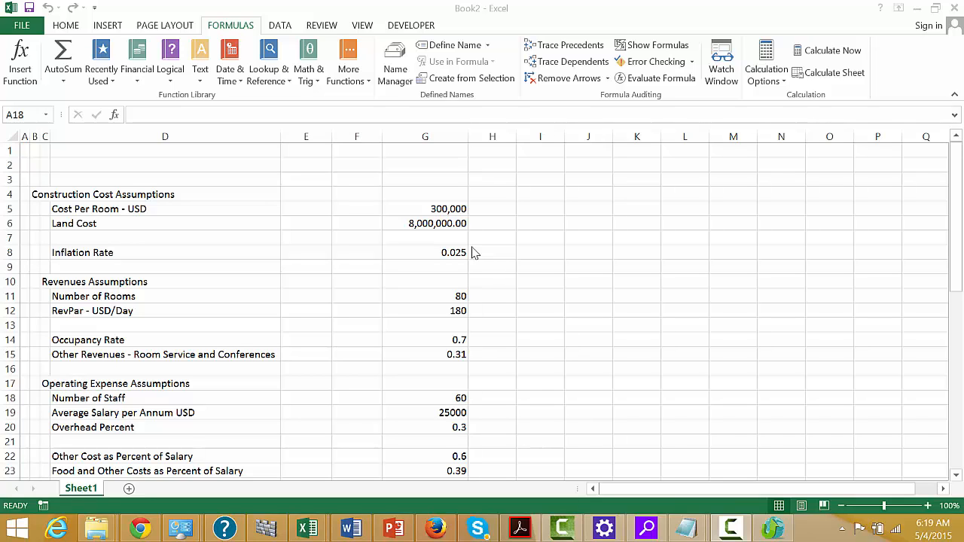
left_click(354, 287)
key("Right")
key("Right")
key("Right")
key("Right")
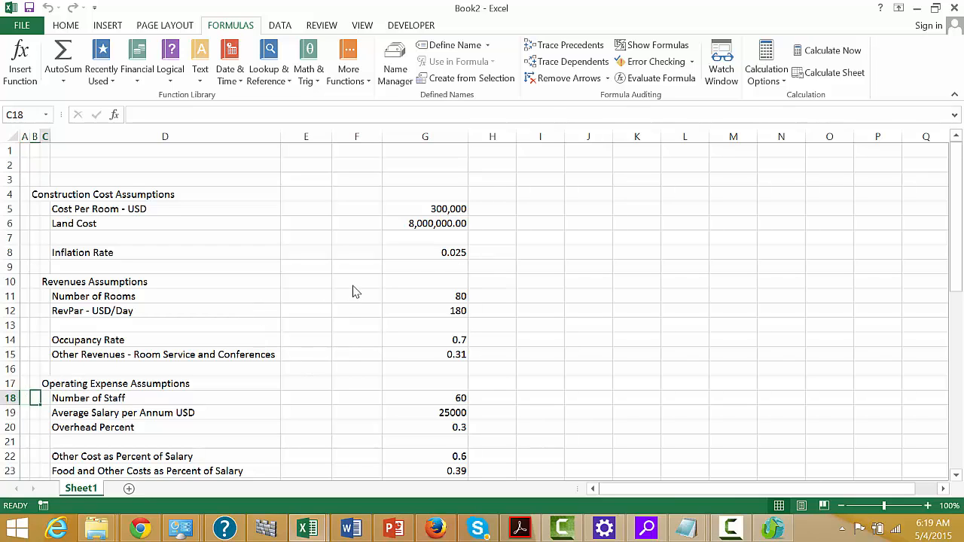
key("Left")
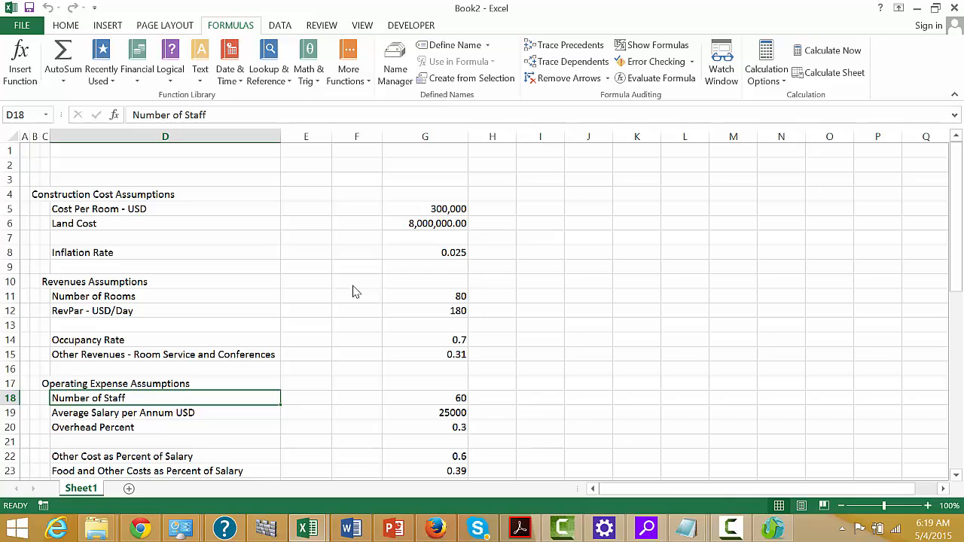
key("Left")
key("Left")
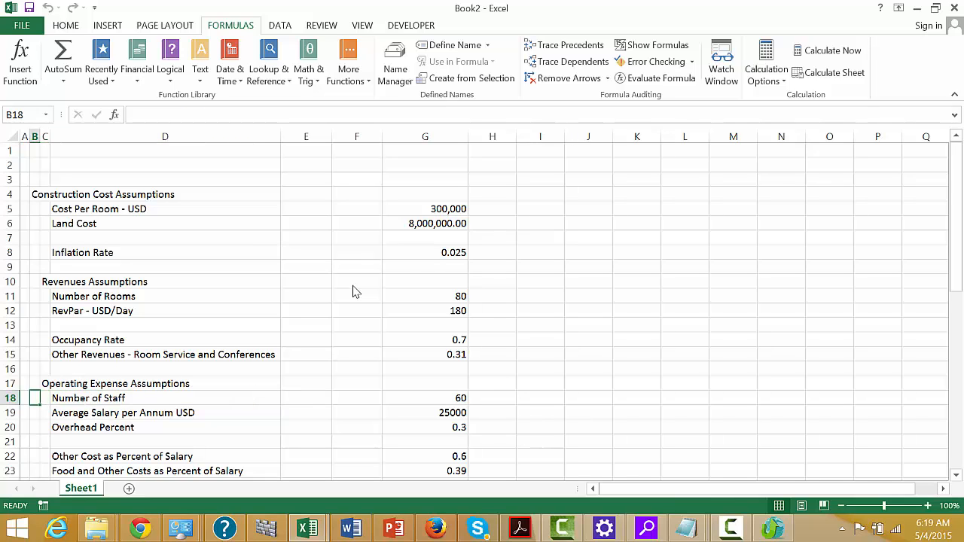
- Add a new worksheet after Sheet1 and rename it "Key Points"
left_click(129, 491)
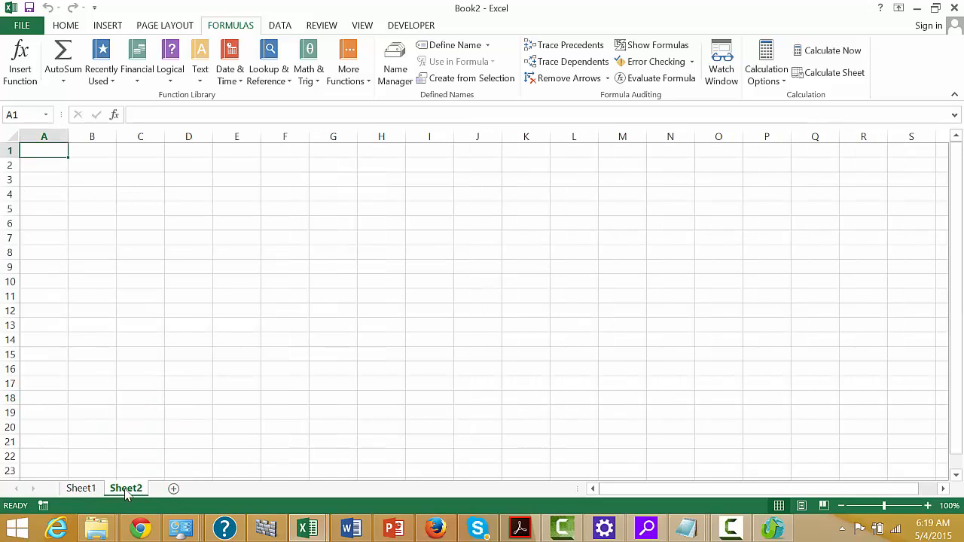
left_click(76, 490)
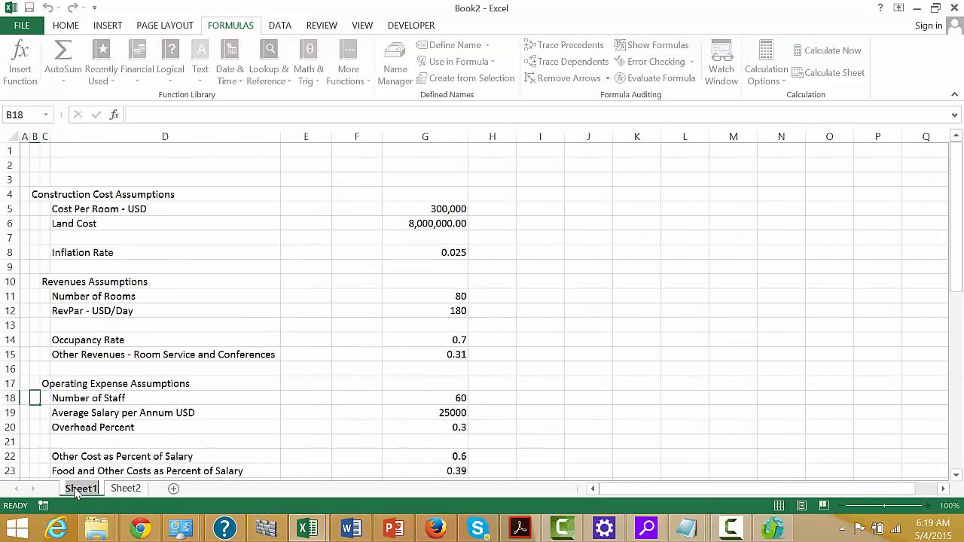
left_click(279, 383)
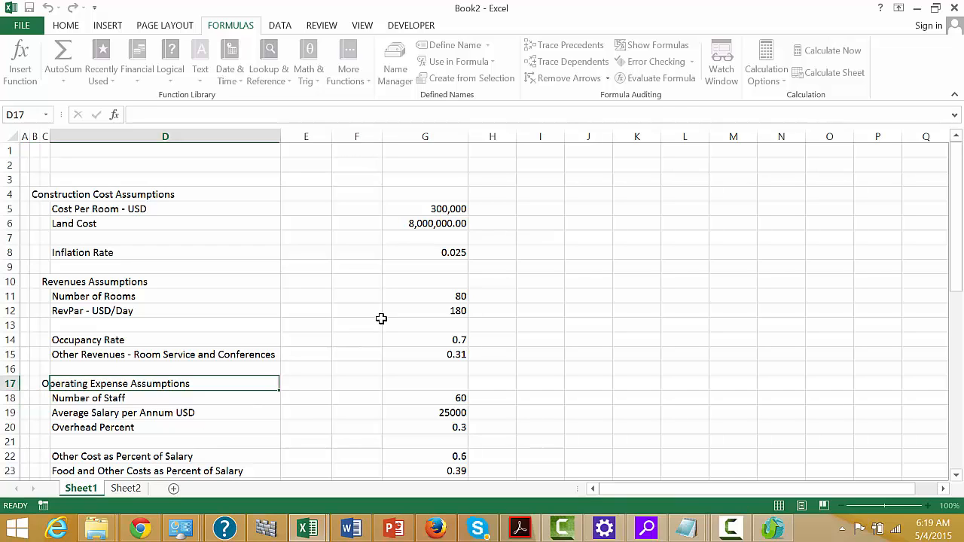
left_click(126, 490)
double_click(127, 491)
type("K")
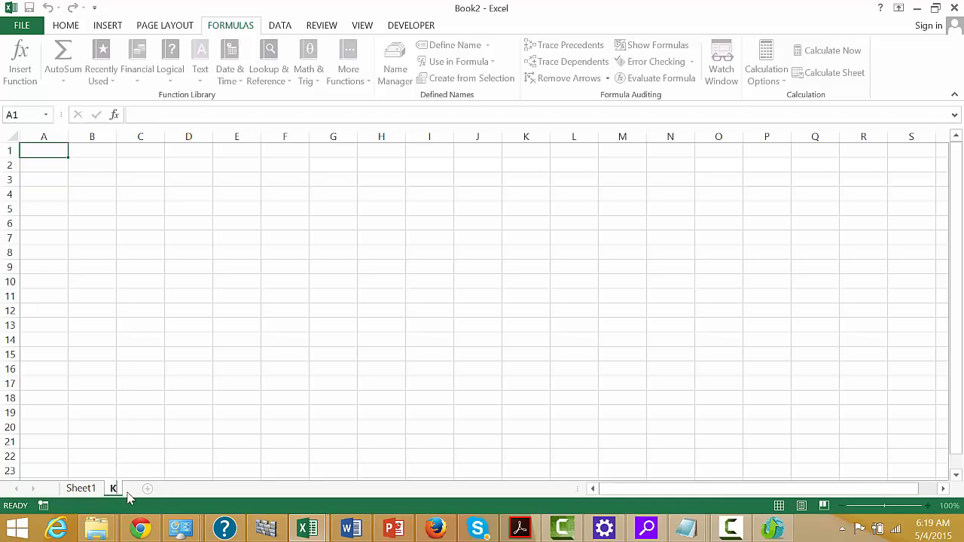
type("ey Points")
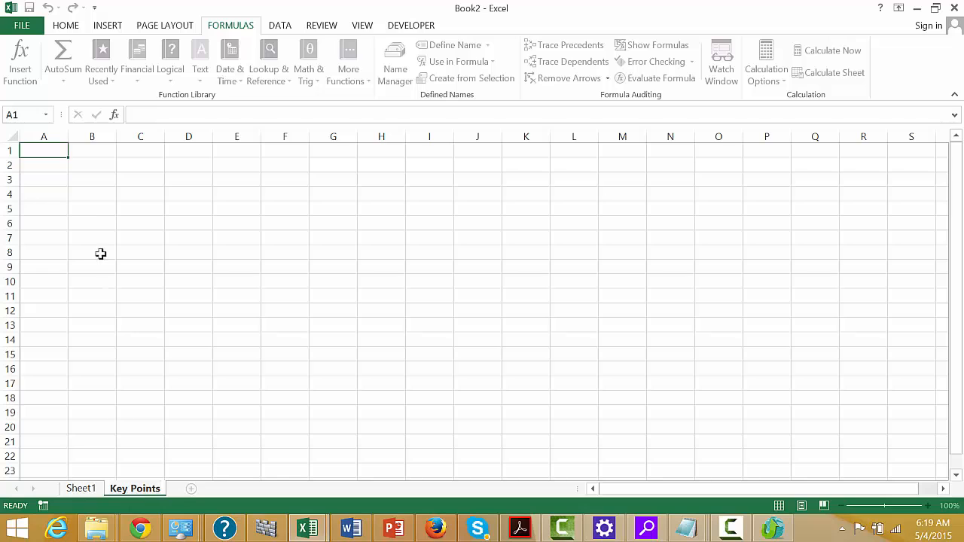
- Enter "Set-up model assumptions" in cell B3 of the Key Points sheet
left_click(97, 178)
type("Set-u")
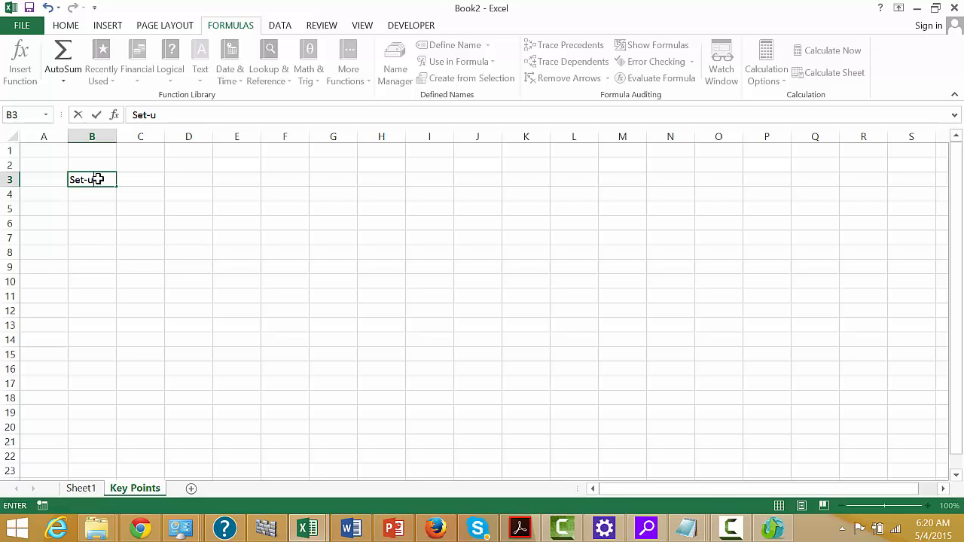
type("p model assumptions")
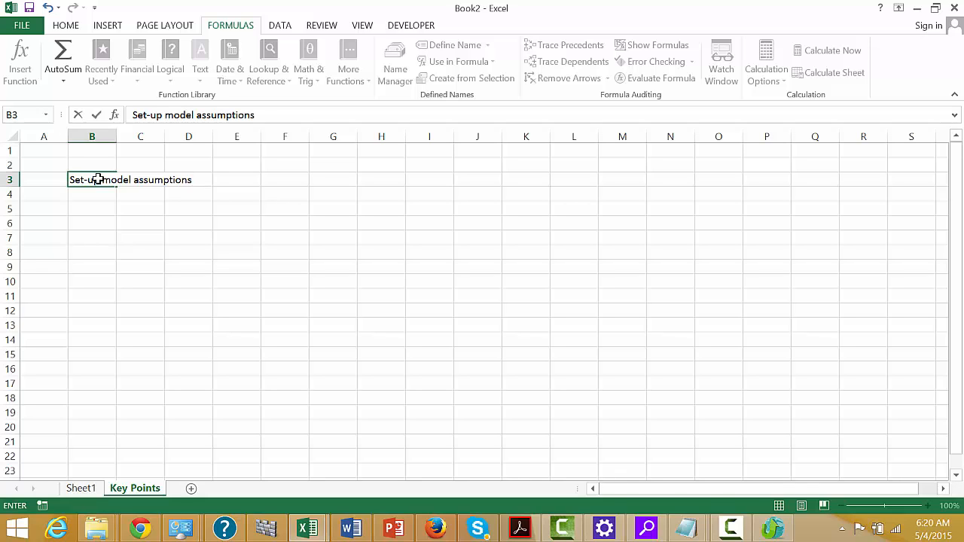
key("Return")
key("Return")
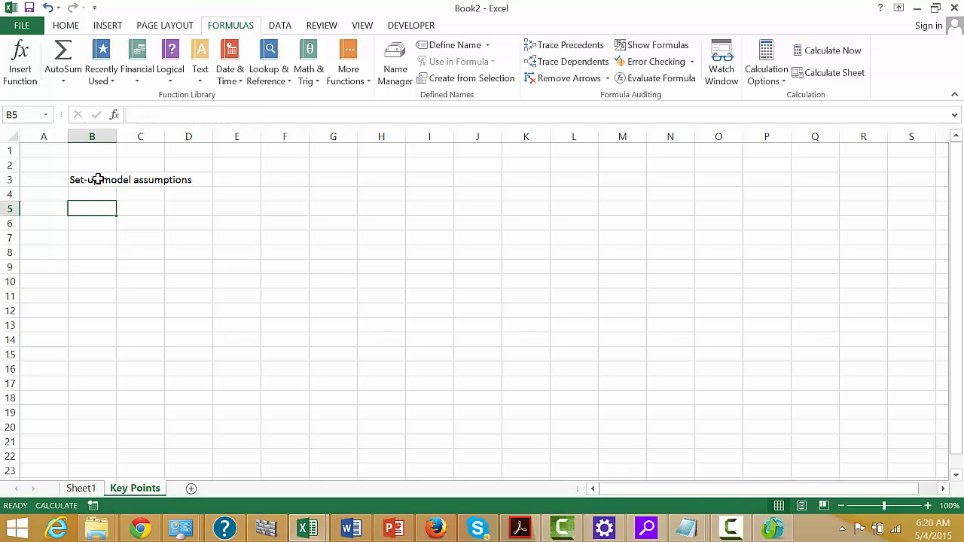
- Enter the heading "Careful with model with model structures" in cell B5
type("C")
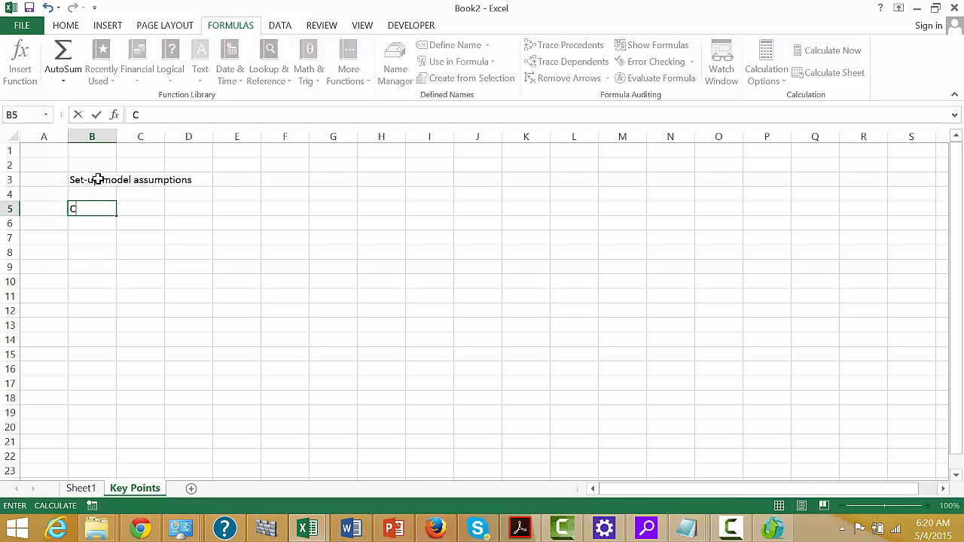
type("areful with")
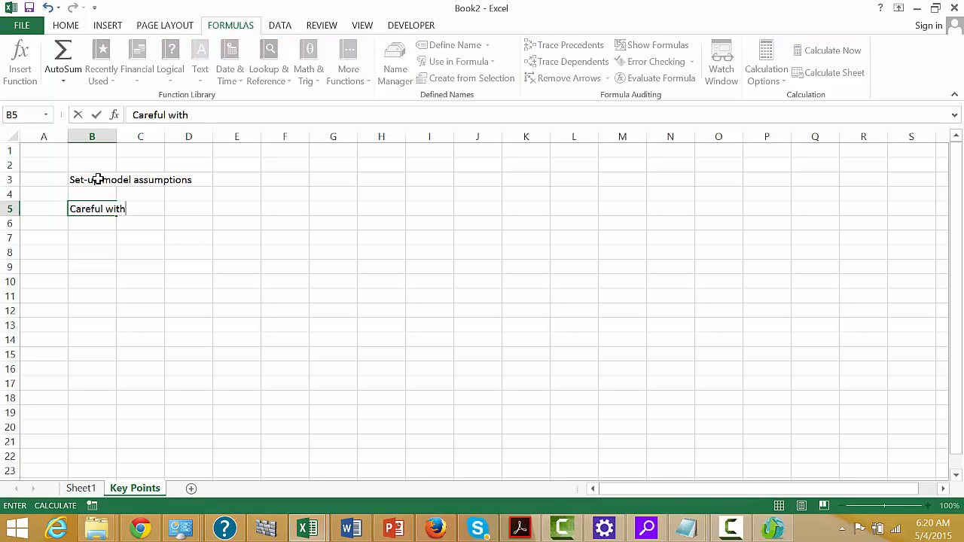
type(" model with s")
key("BackSpace")
type("model with m")
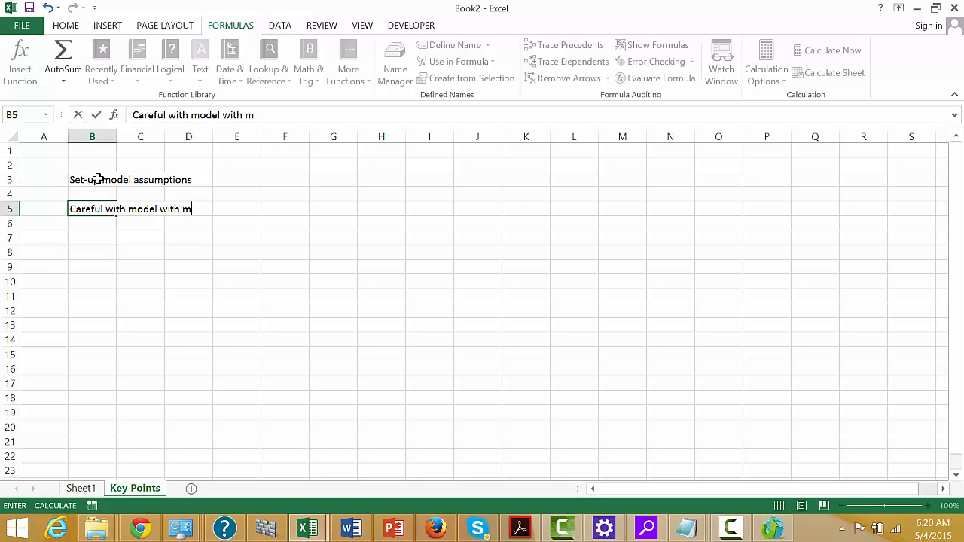
type(" strutrue")
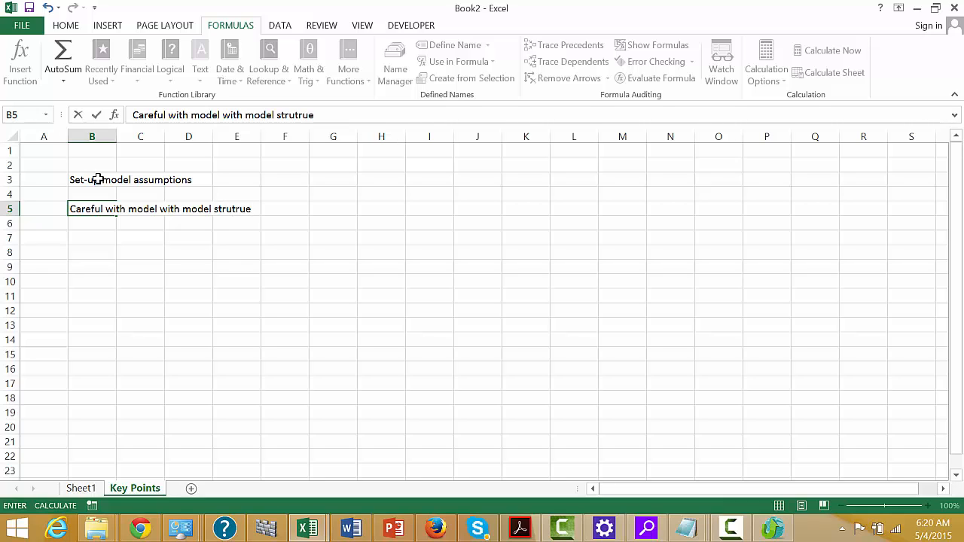
key("BackSpace")
key("BackSpace")
key("BackSpace")
key("BackSpace")
key("BackSpace")
type("tructures")
key("ctrl+Return")
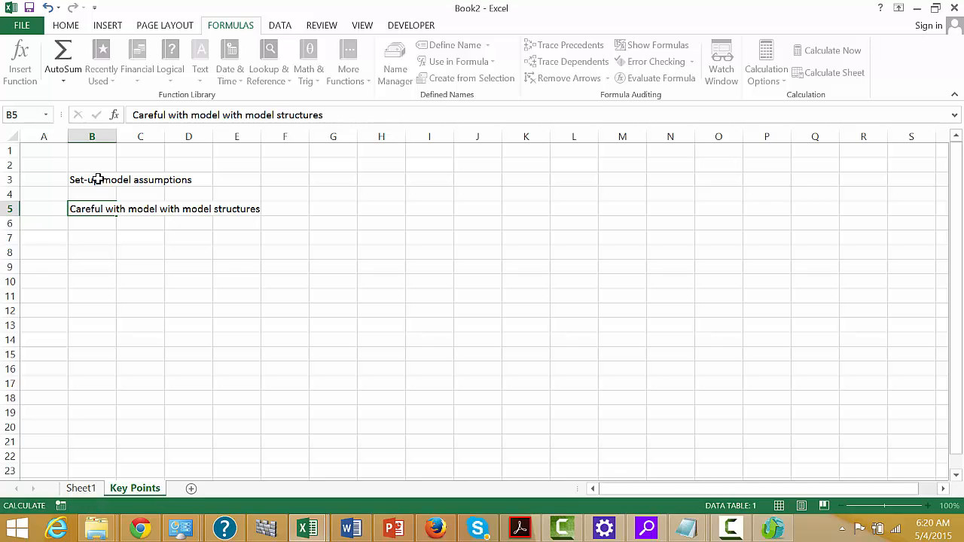
- List "Time Line" in cell C6 and "Construction Costs" in cell C7 beneath the model structures heading
key("Down")
key("Down")
key("Up")
key("Right")
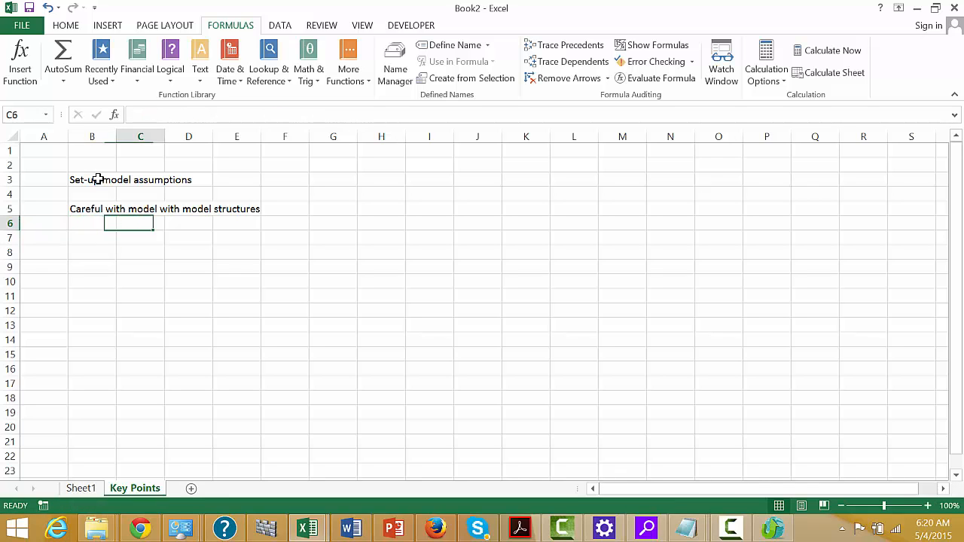
type("Time")
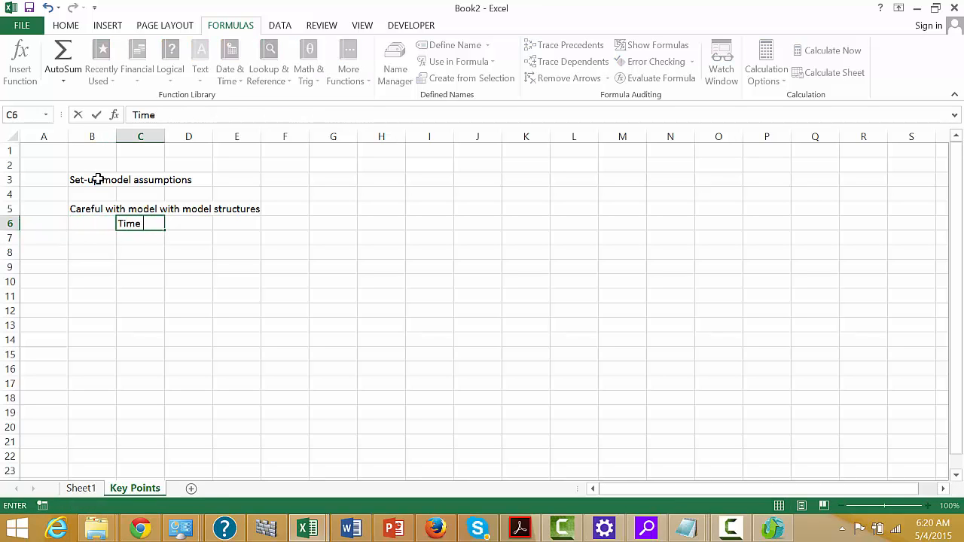
type(" Line")
key("ctrl+Return")
key("Down")
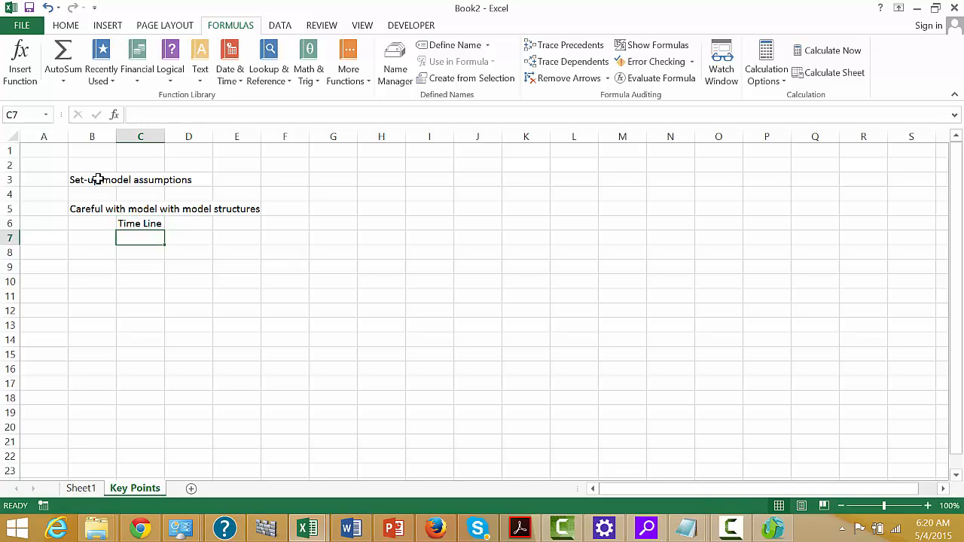
type("Con")
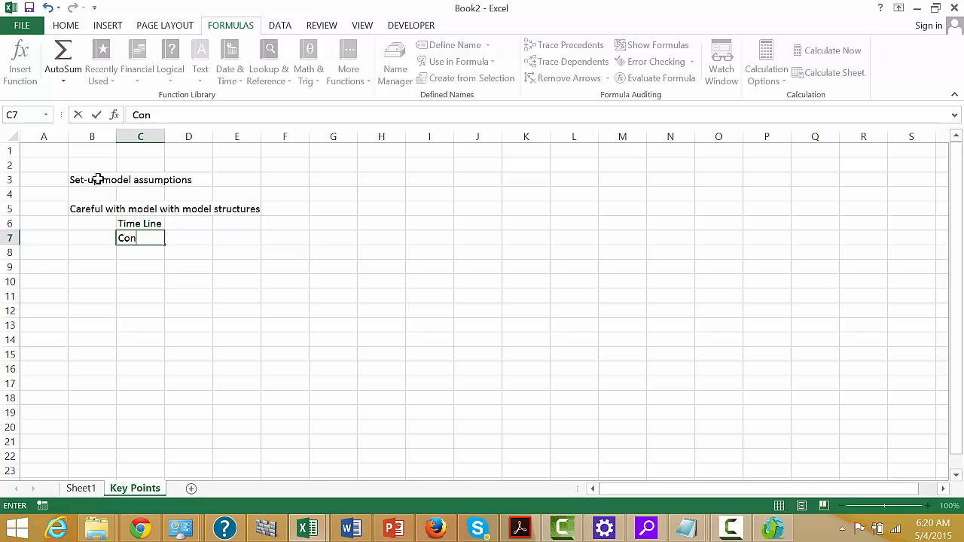
type("struction Costs")
key("ctrl+Return")
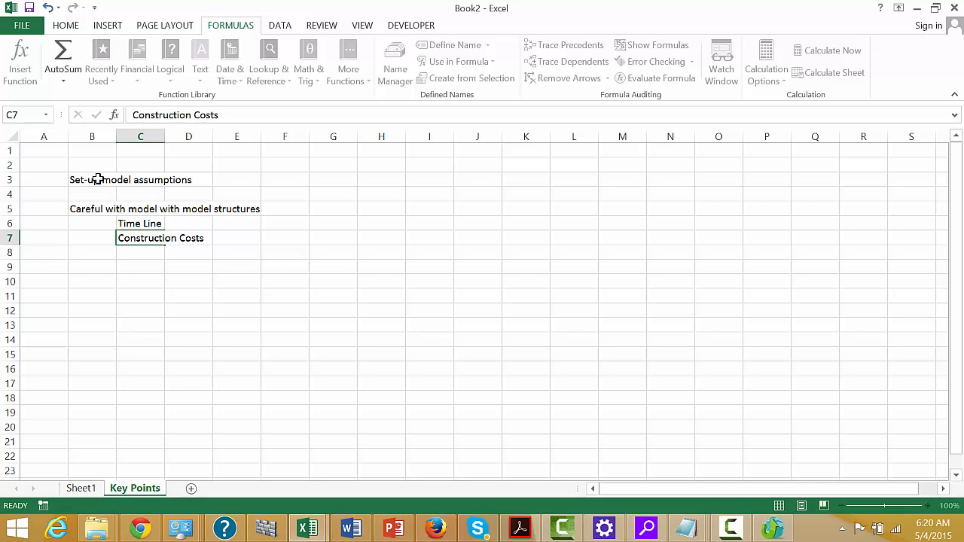
key("Return")
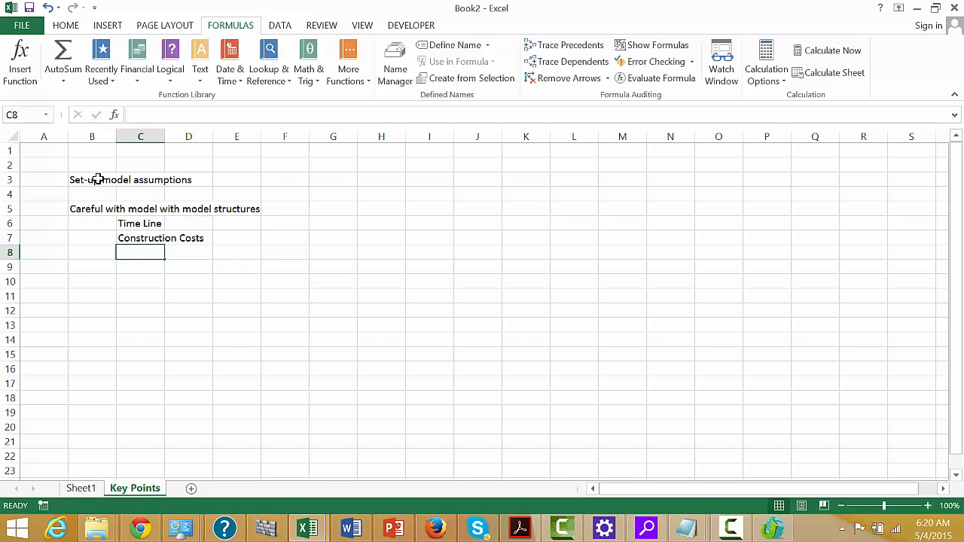
- Add "Operating Income" in cell C8 as the third model structure item
type("Opering")
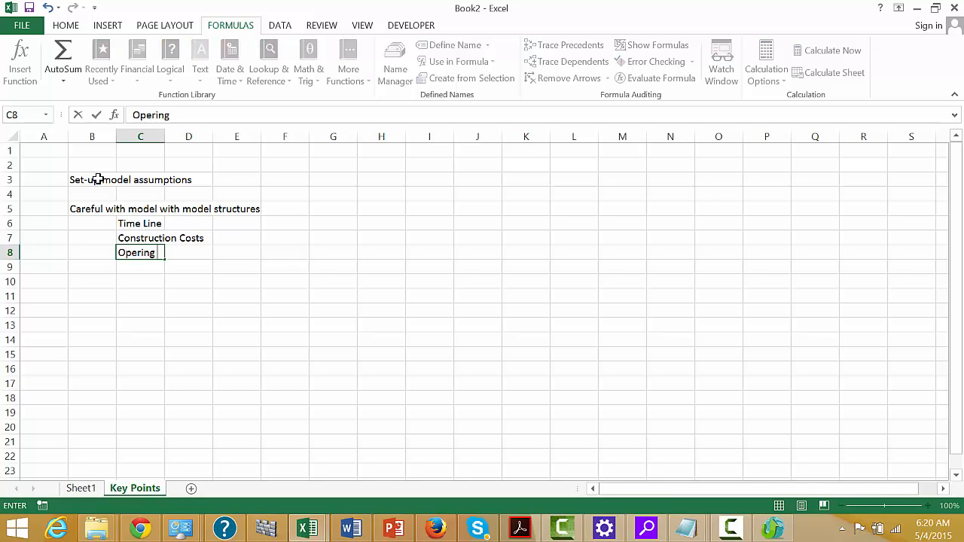
key("BackSpace")
key("BackSpace")
key("BackSpace")
type("ating Income")
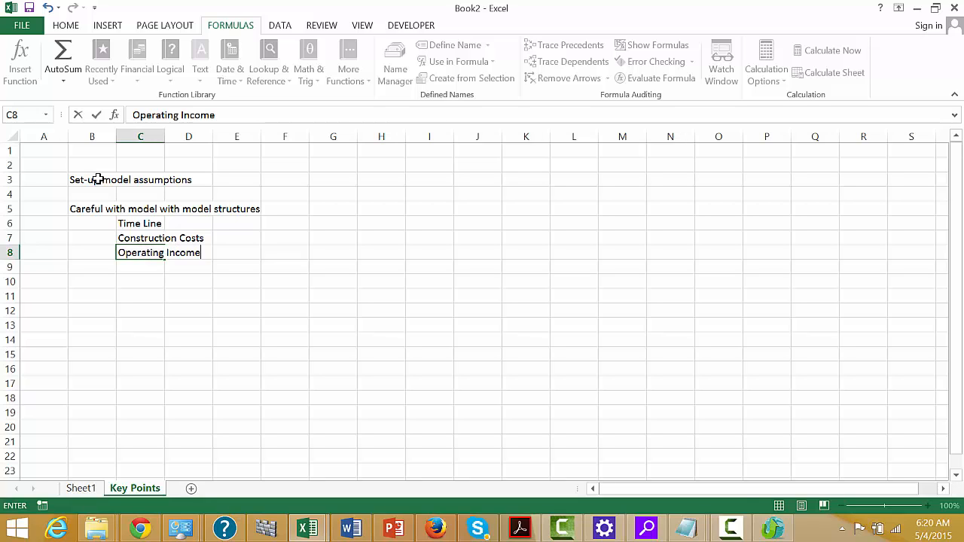
key("Return")
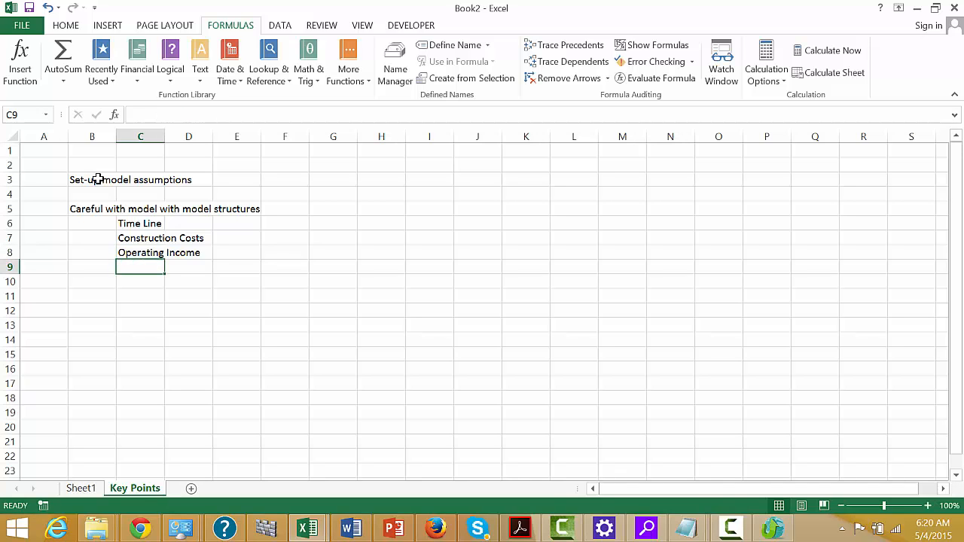
- Add "Taxes" in cell C9 below the Operating Income item
type("F")
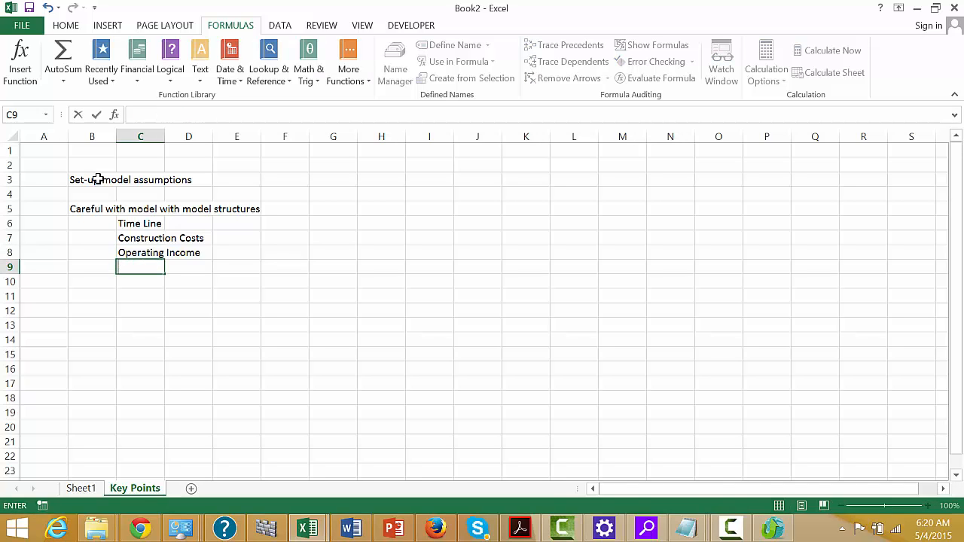
type("Tax")
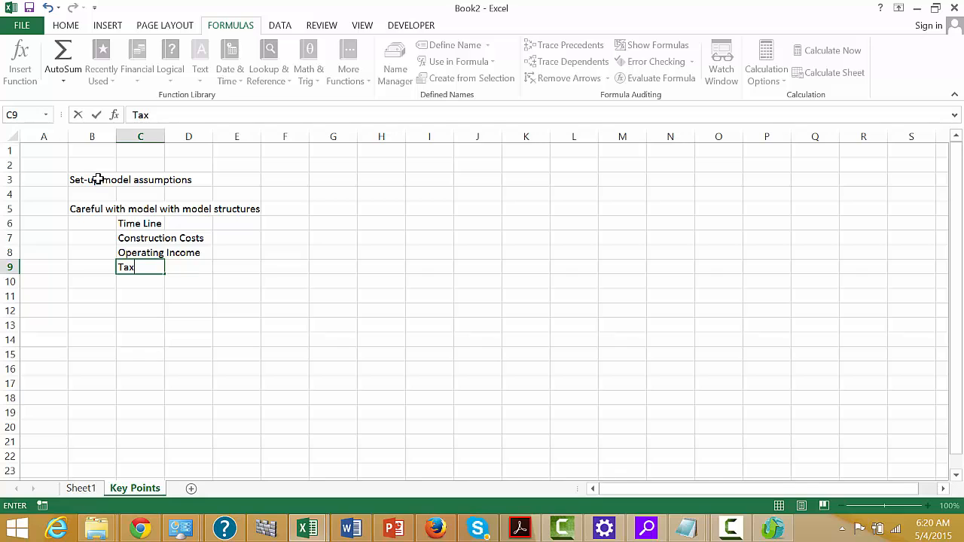
type("es")
key("Return")
key("Return")
key("Up")
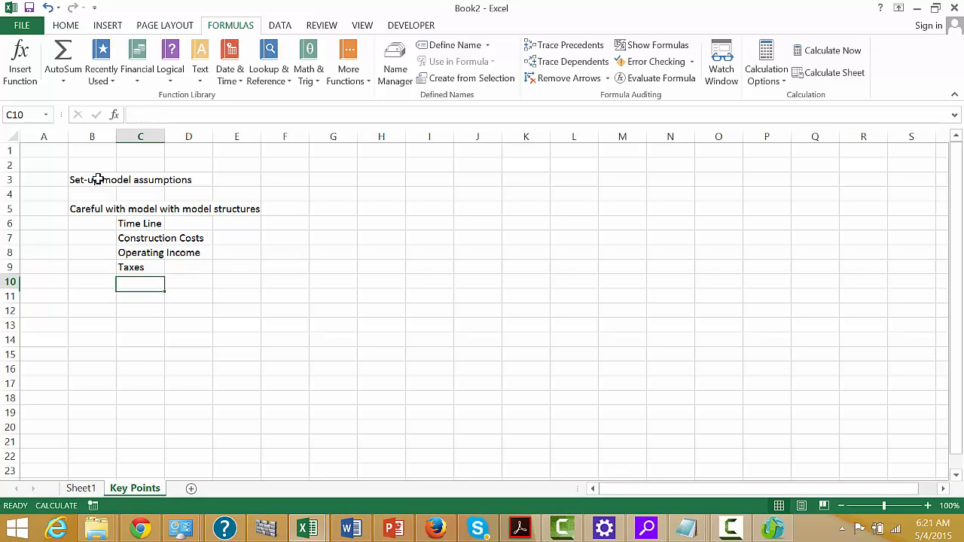
- Add "Financing" in cell C10 as the last item of the model structure list
type("Finn")
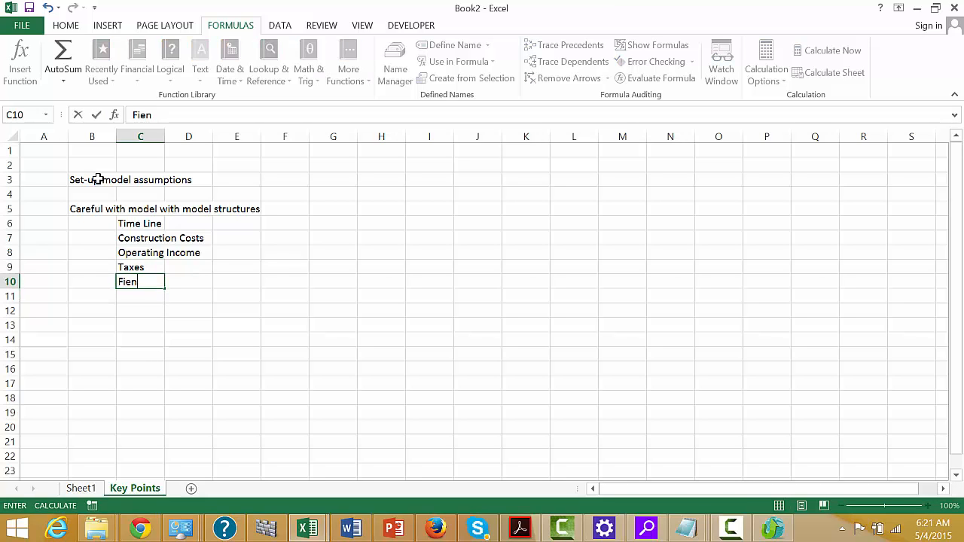
key("BackSpace")
key("BackSpace")
key("BackSpace")
type("inancing")
key("ctrl+Return")
key("Return")
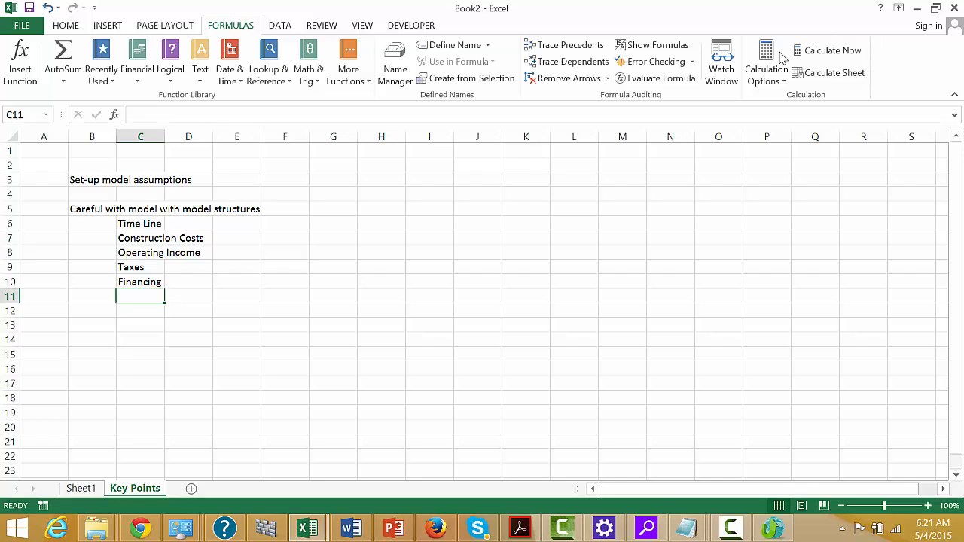
- Set the workbook's calculation mode to Automatic Except for Data Tables
left_click(765, 72)
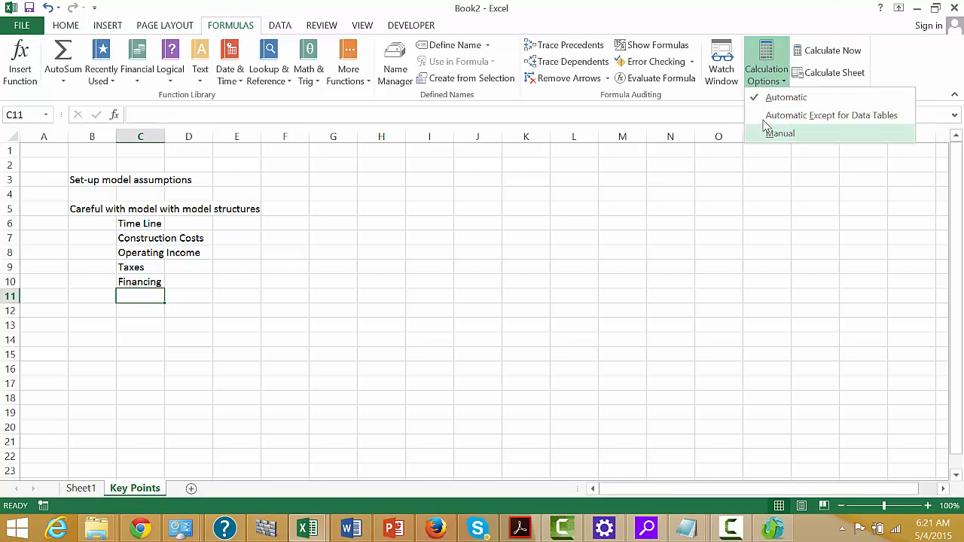
left_click(763, 120)
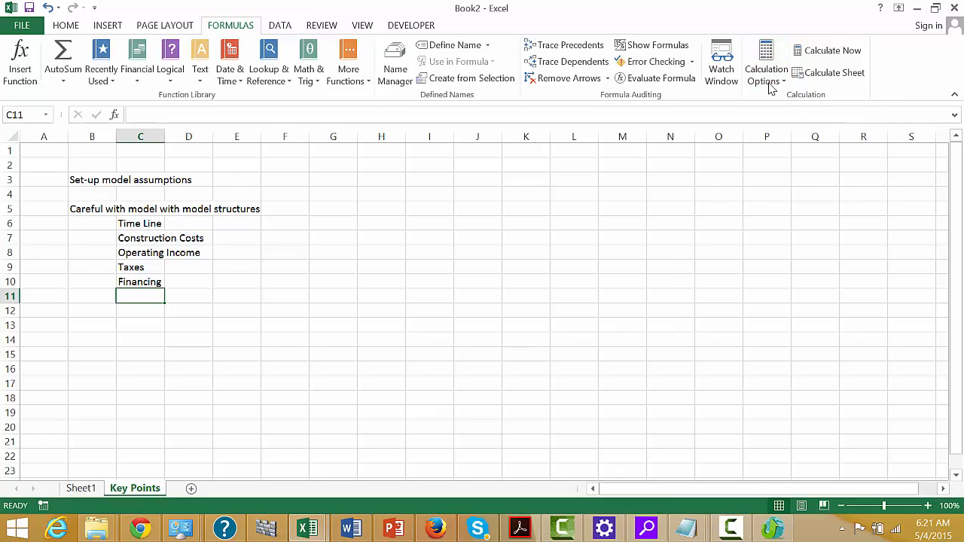
- Add "Date Functions" in cell B12 of the Key Points sheet, below the model structure list
left_click(370, 265)
key("Left")
key("Left")
key("Left")
key("Left")
key("Left")
key("Left")
key("Left")
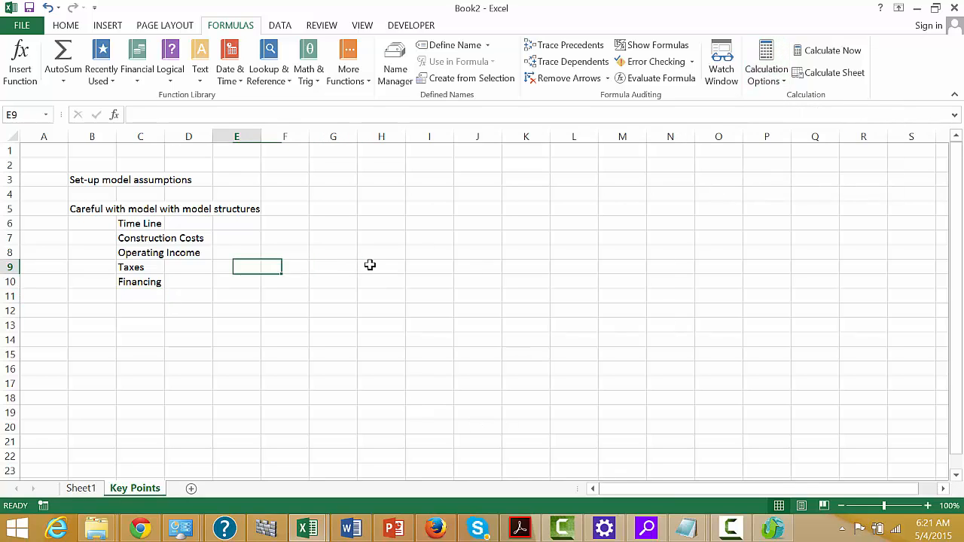
key("Down")
key("Down")
key("Down")
key("Right")
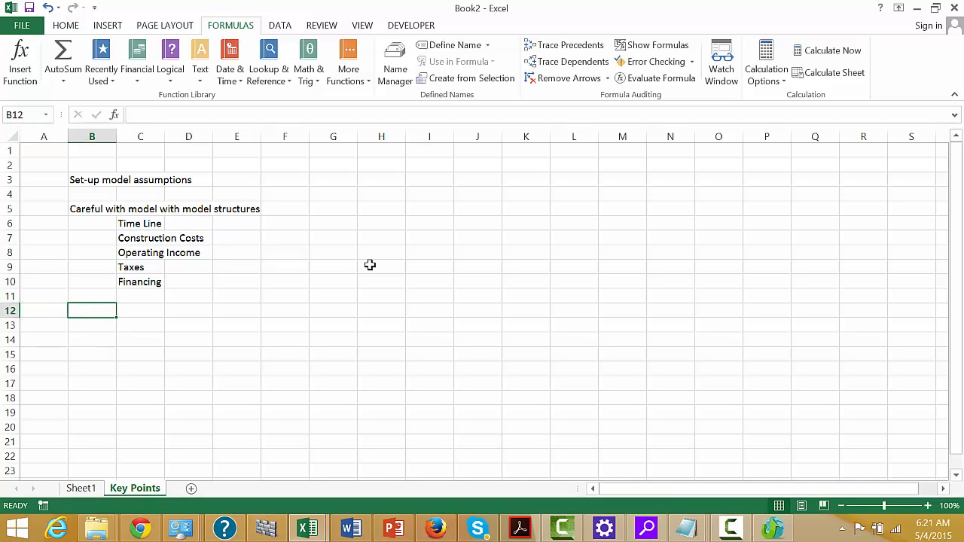
type("De")
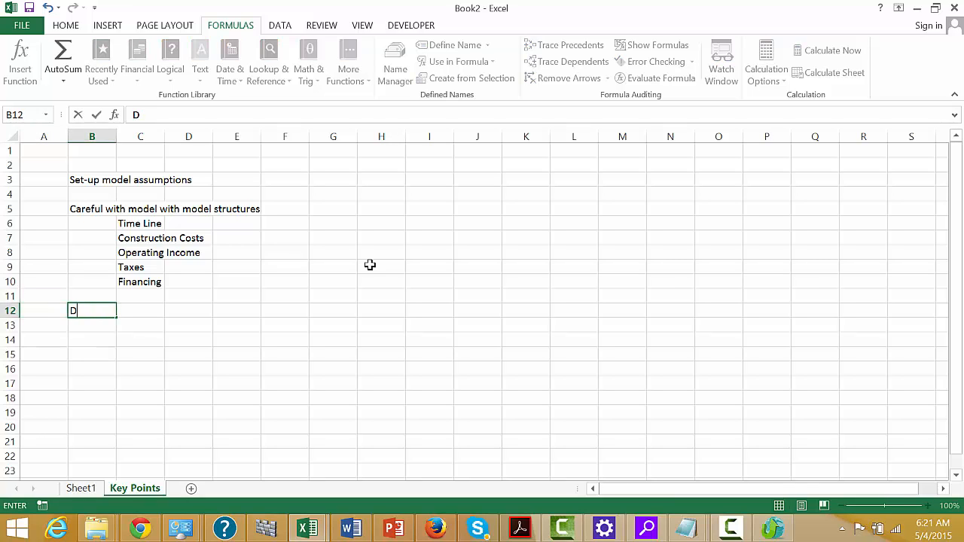
key("BackSpace")
type("ate Fund")
key("BackSpace")
type("cn")
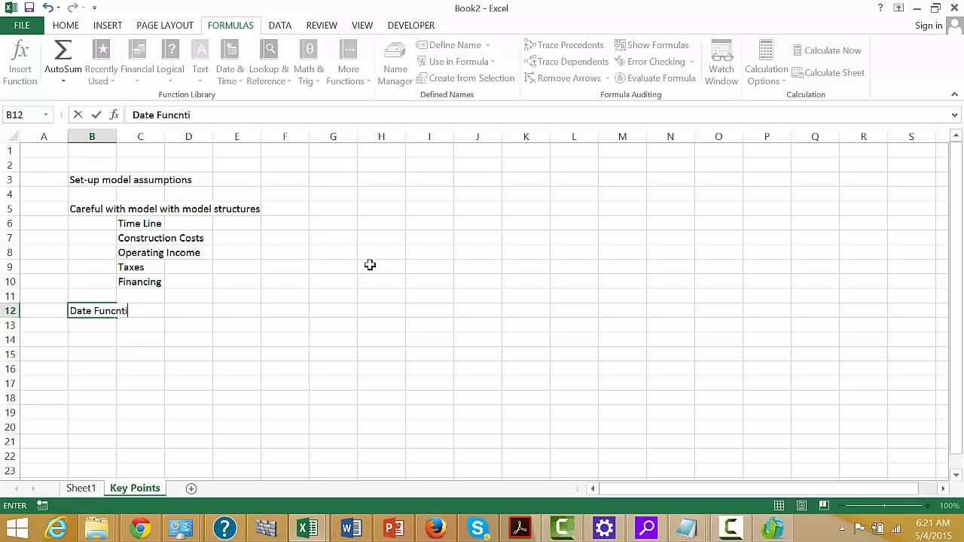
type("ti")
key("BackSpace")
type("tions")
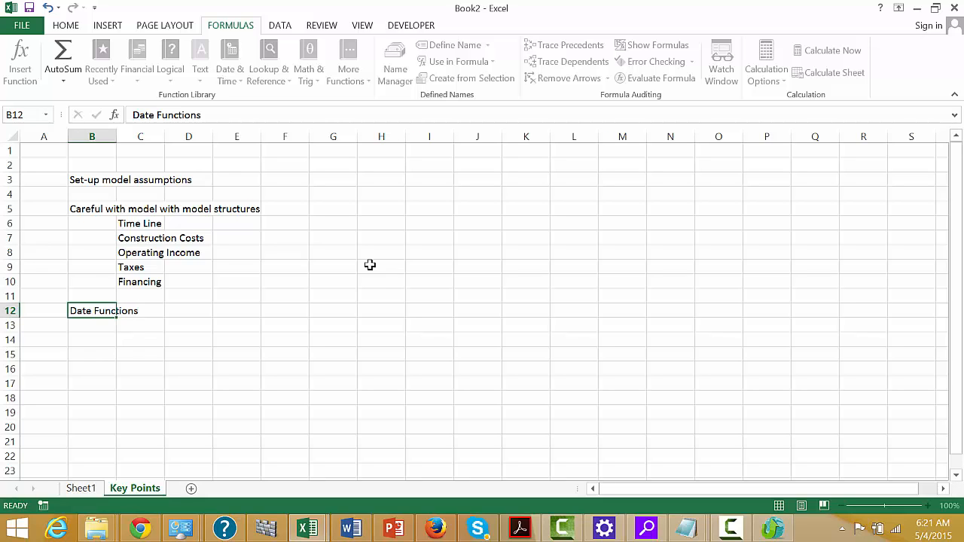
key("Return")
- Add "Lookup Functions" in cell B13, directly below the Date Functions entry
type("L")
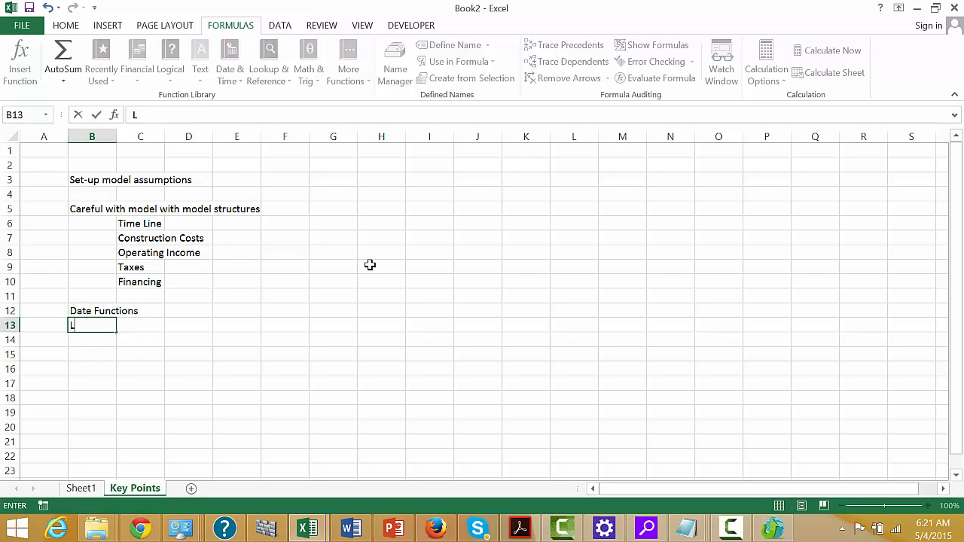
type("ookup Fun")
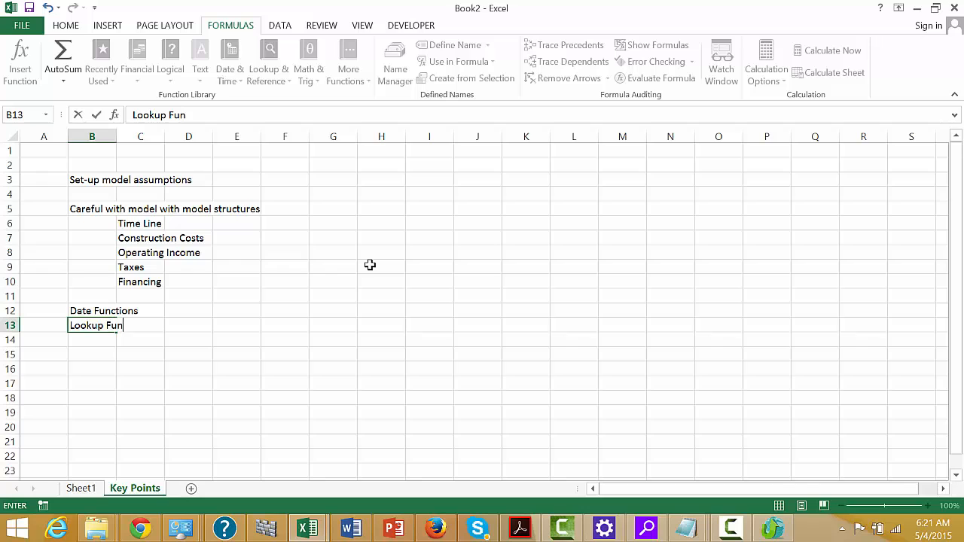
type("ctions")
key("Return")
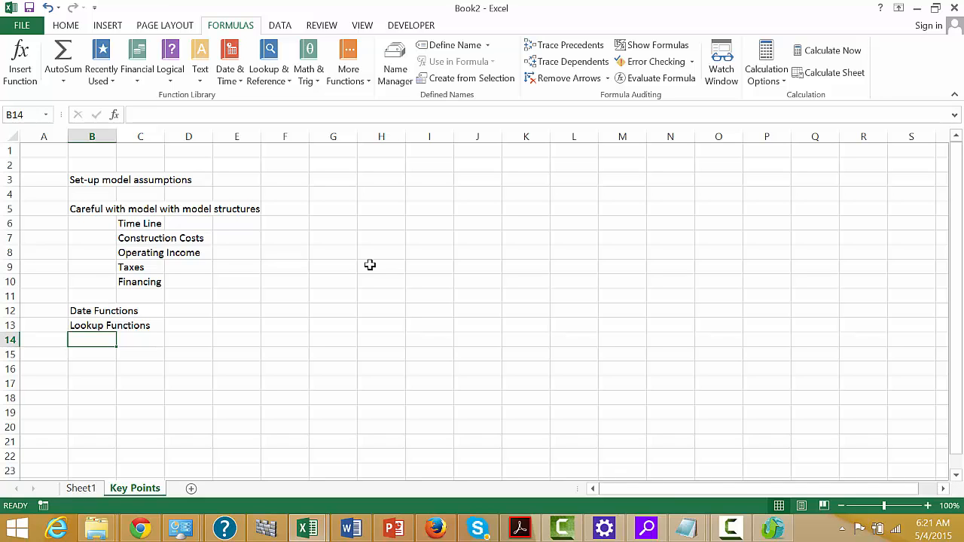
- Switch to Sheet1 and examine the narrow columns A to C that indent the assumption headings
key("ctrl+Page_Up")
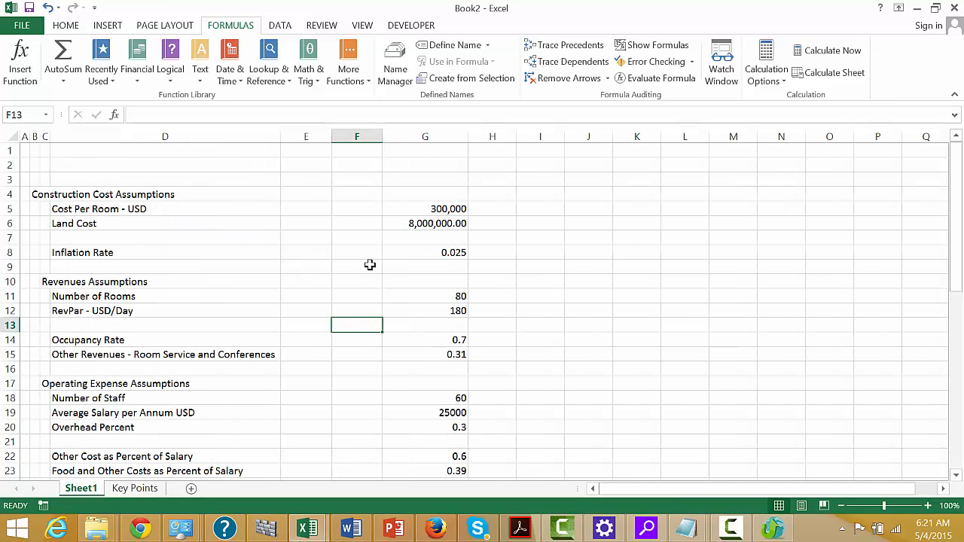
key("Left")
key("Left")
key("Left")
key("Left")
key("Left")
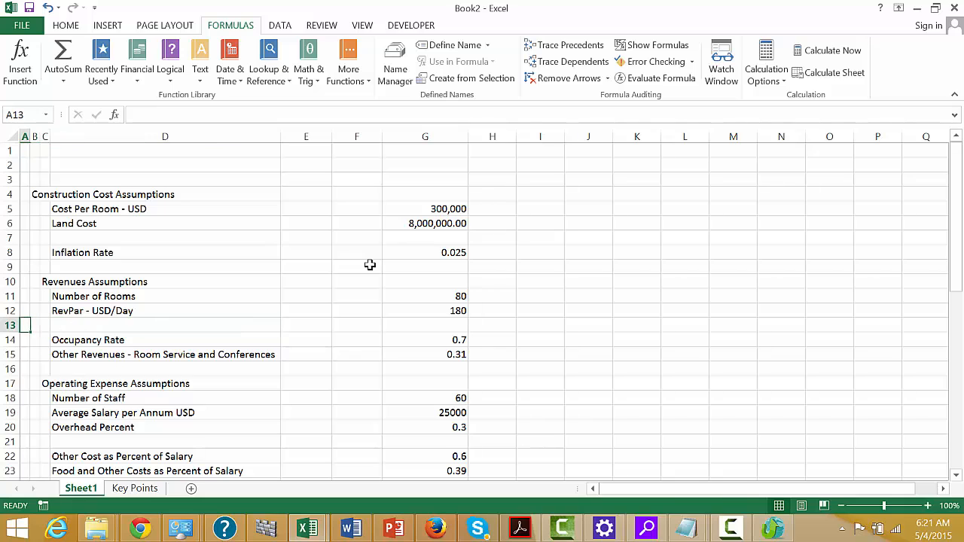
key("Up")
key("Up")
key("Up")
key("Up")
key("Up")
key("Up")
key("Up")
key("Up")
key("Up")
key("Up")
key("Up")
key("Up")
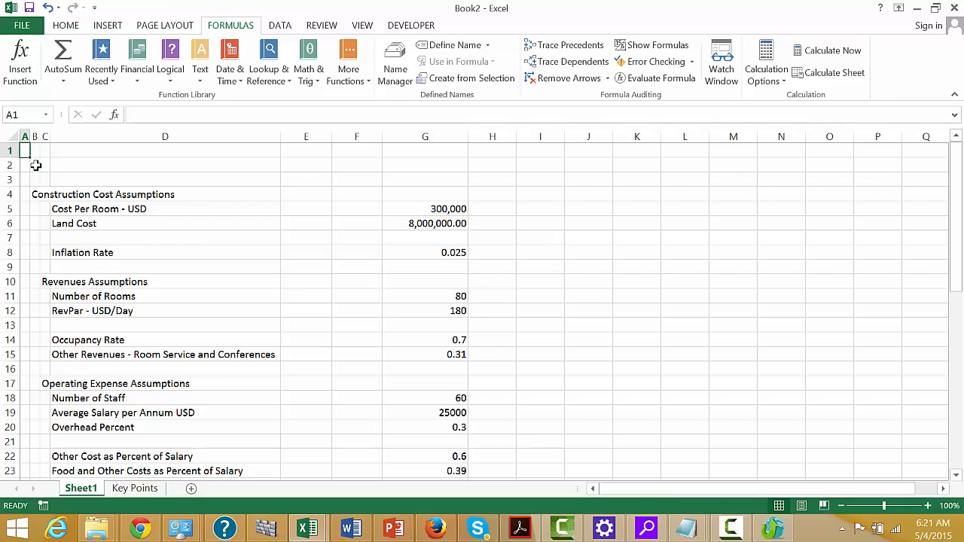
mouse_move(23, 131)
left_mouse_down()
mouse_move(54, 129)
mouse_move(28, 129)
mouse_move(41, 134)
left_mouse_up()
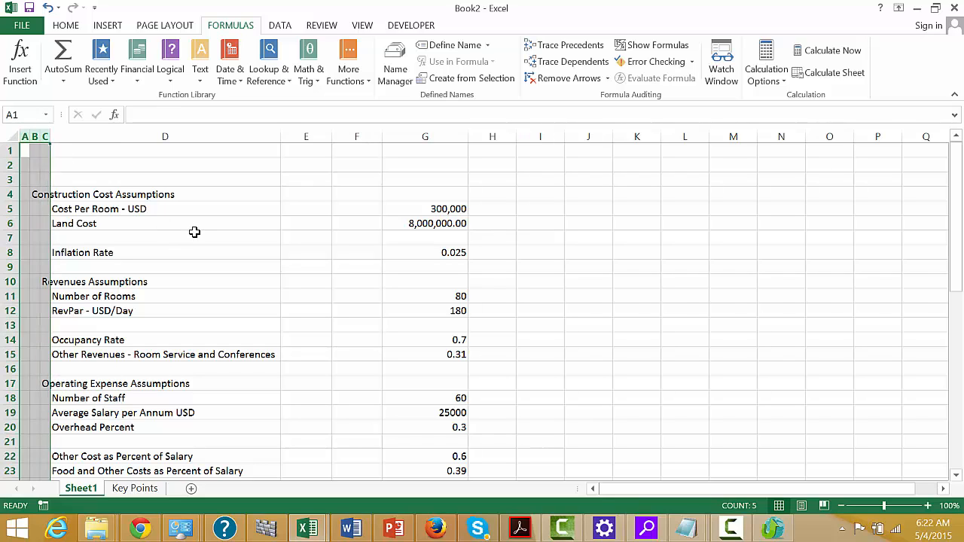
left_click(195, 233)
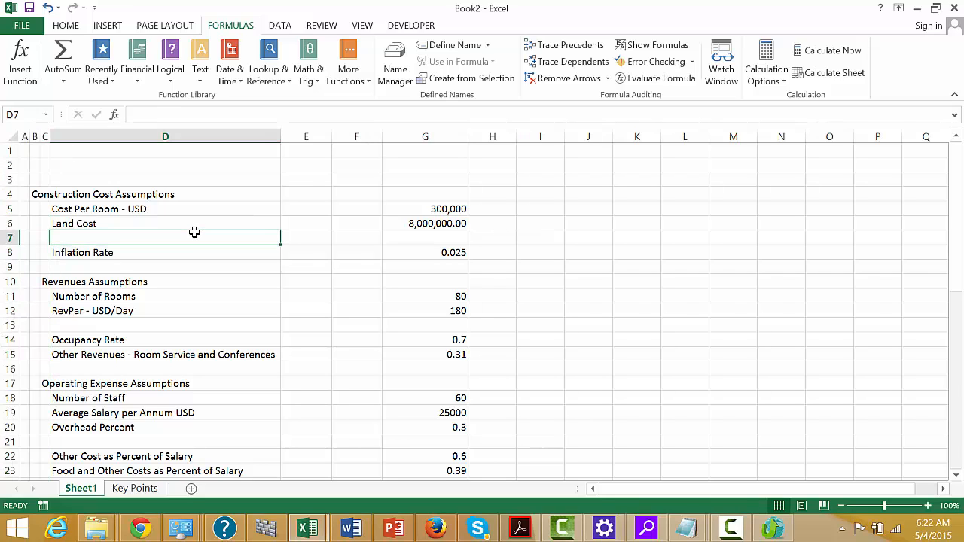
key("XF86AudioRaiseVolume")
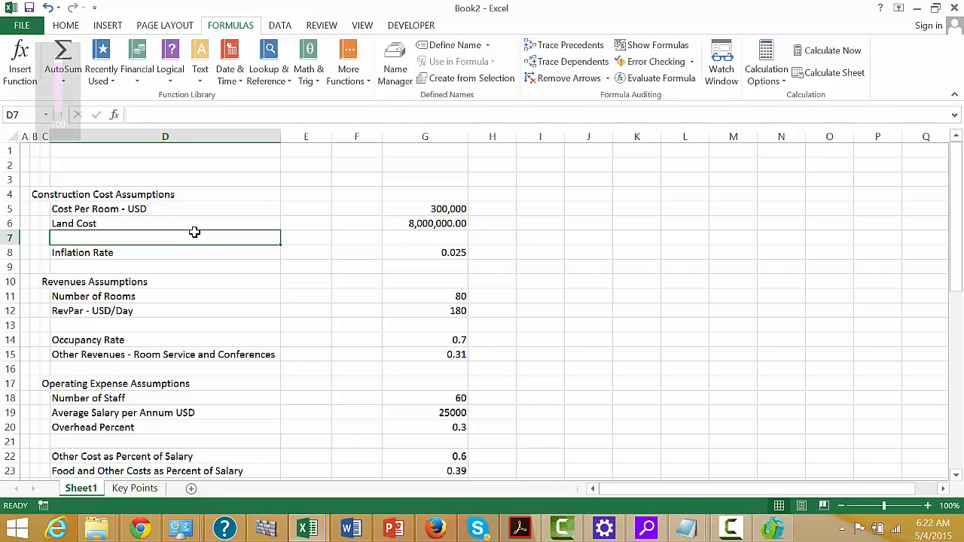
- Save the workbook as "Hotel Exercise" in Courses, Chapter 1. Models and Analysis, 4. Real Estate Template and Exercises, Exercises
key("F12")
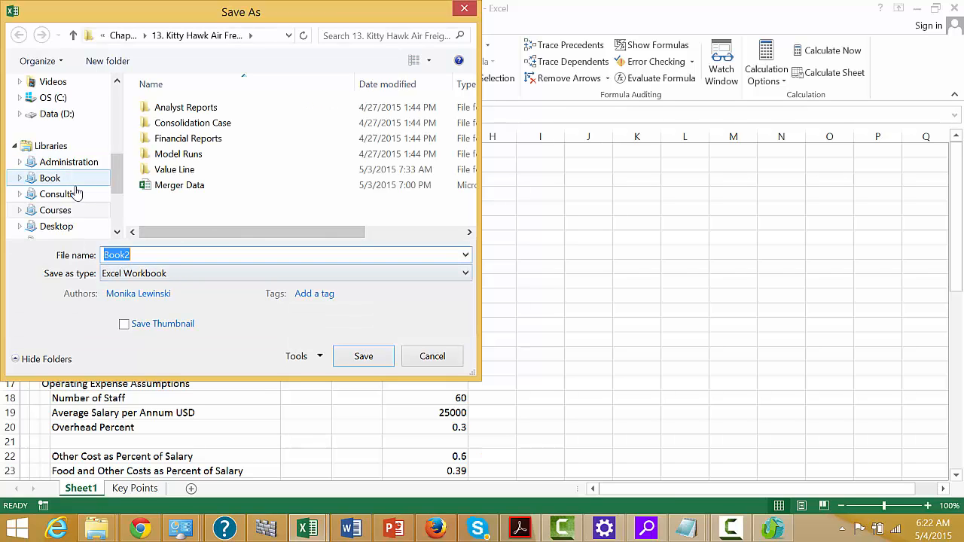
left_click(68, 210)
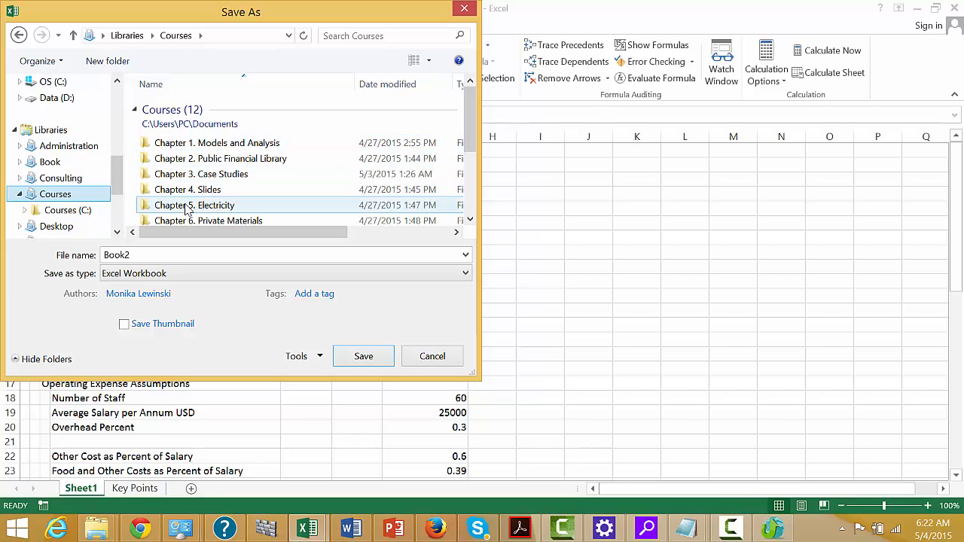
left_click(189, 145)
double_click(188, 145)
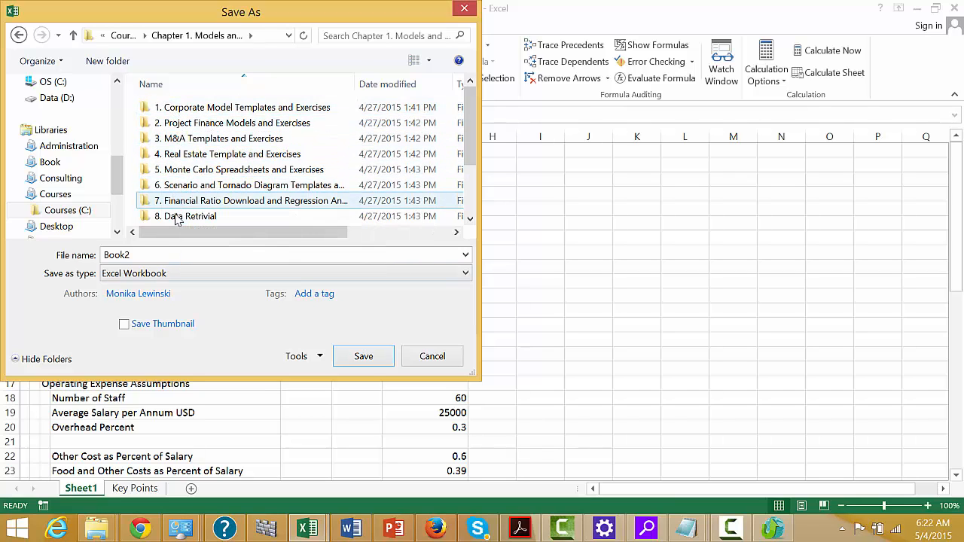
left_click(167, 155)
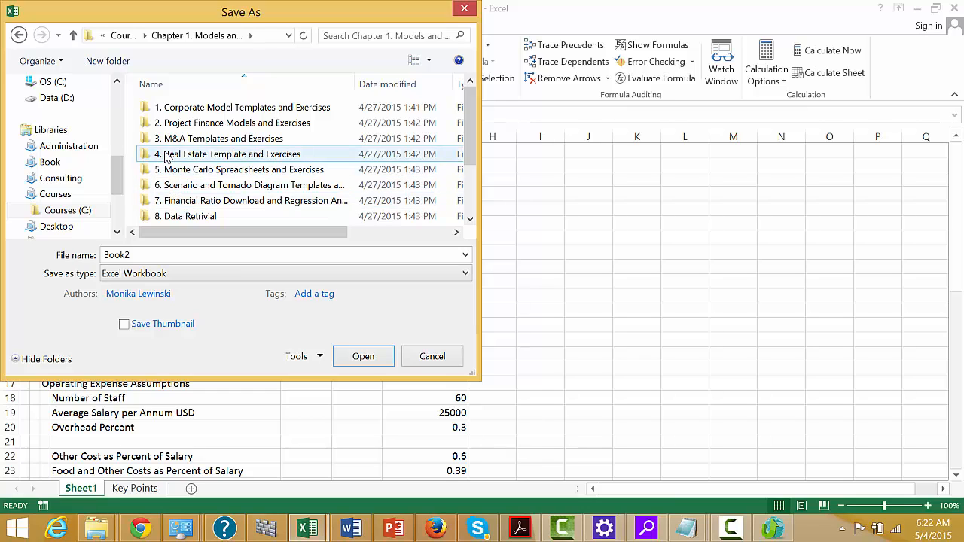
double_click(167, 155)
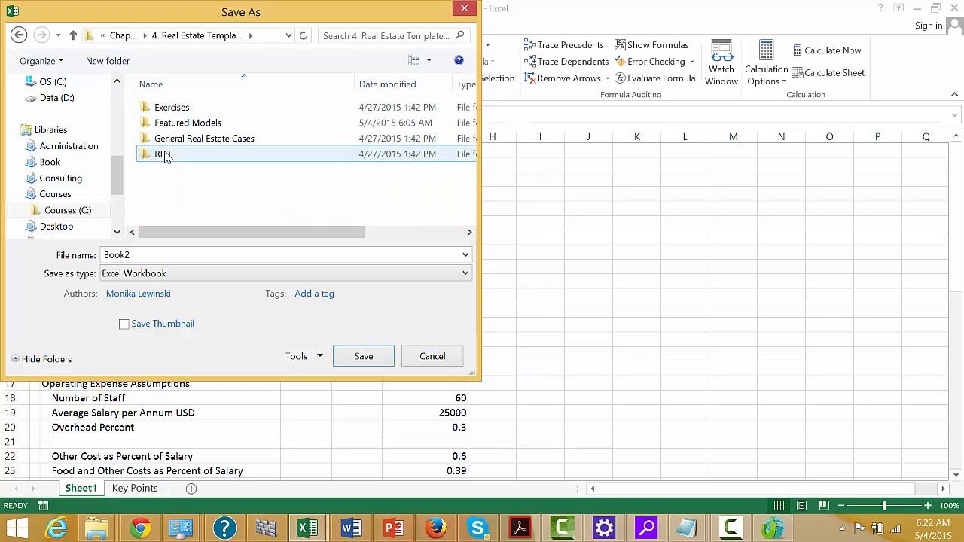
left_click(161, 111)
double_click(161, 111)
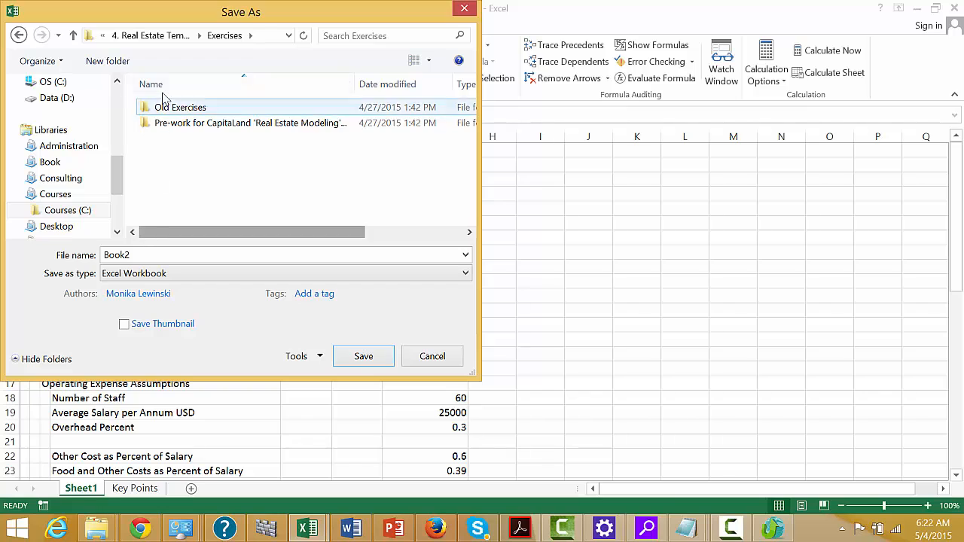
double_click(152, 255)
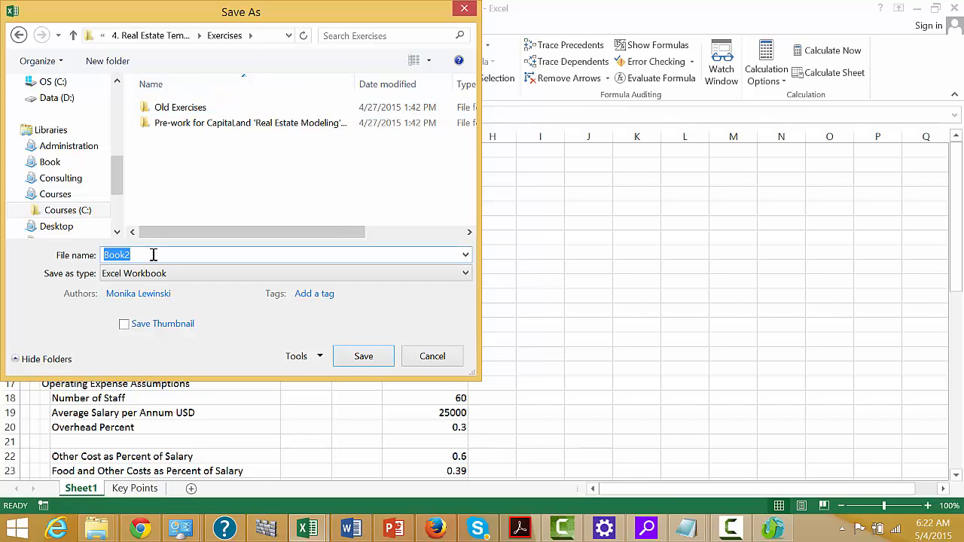
type("Hotel Exercise")
key("Return")
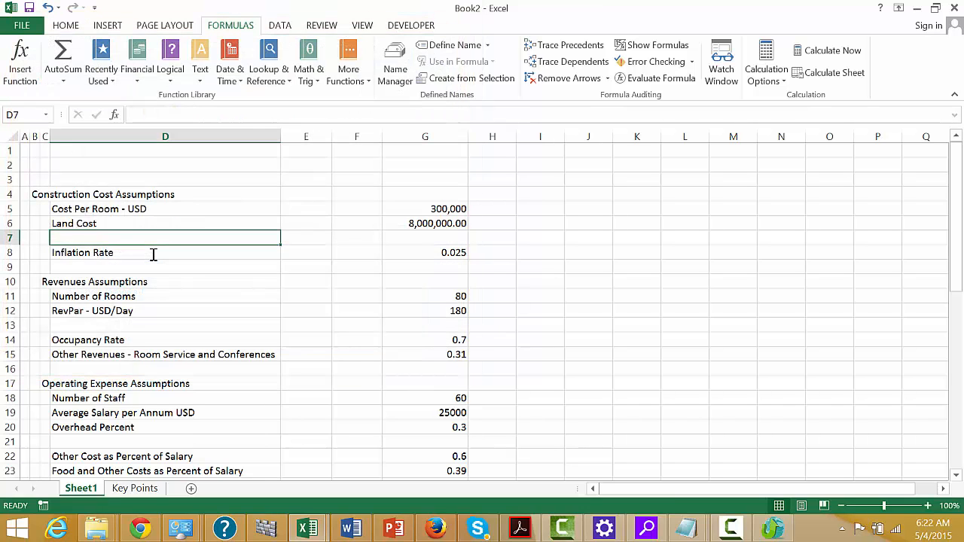
- Narrow columns A to C on Sheet1 together so they serve as thin indentation columns
key("Left")
key("Left")
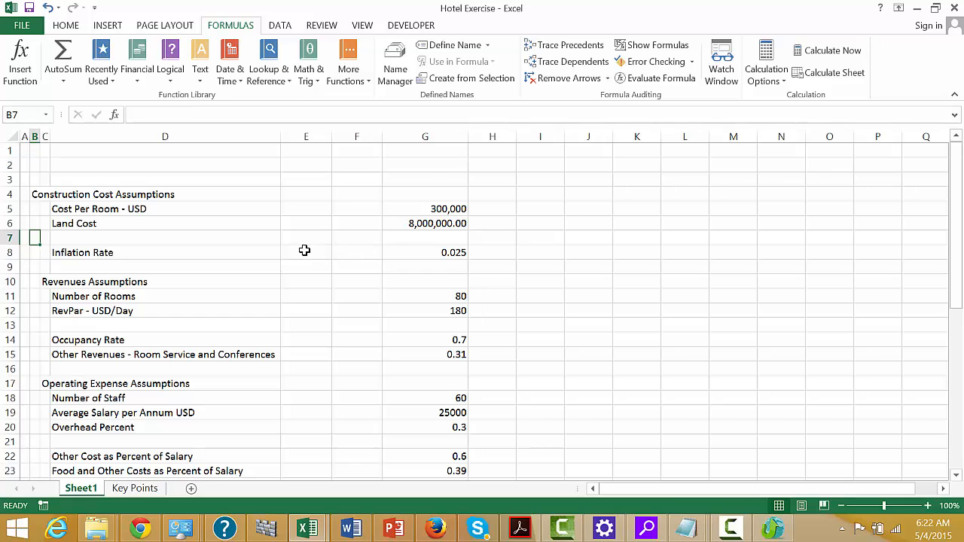
key("Down")
key("Right")
key("Right")
key("Left")
key("Left")
key("Left")
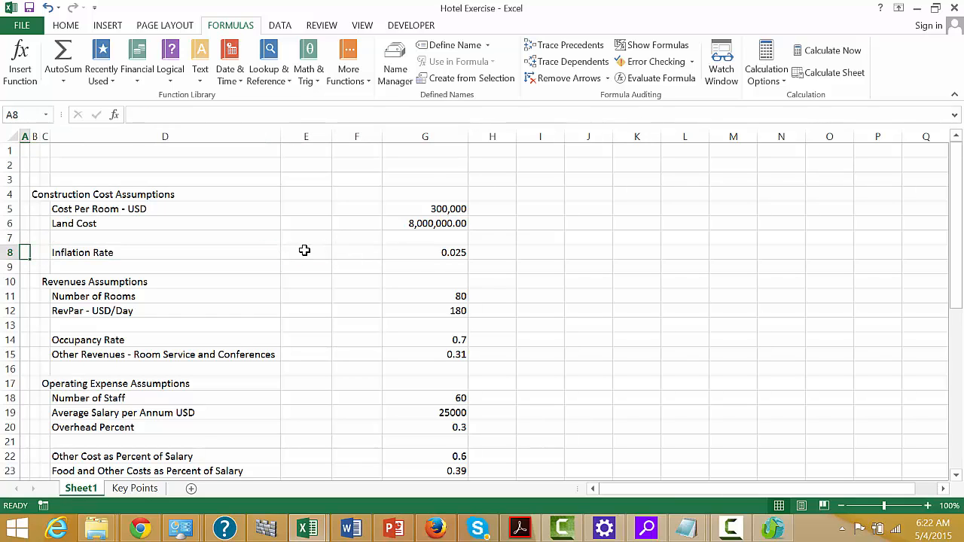
key("Up")
key("Up")
key("Up")
key("Up")
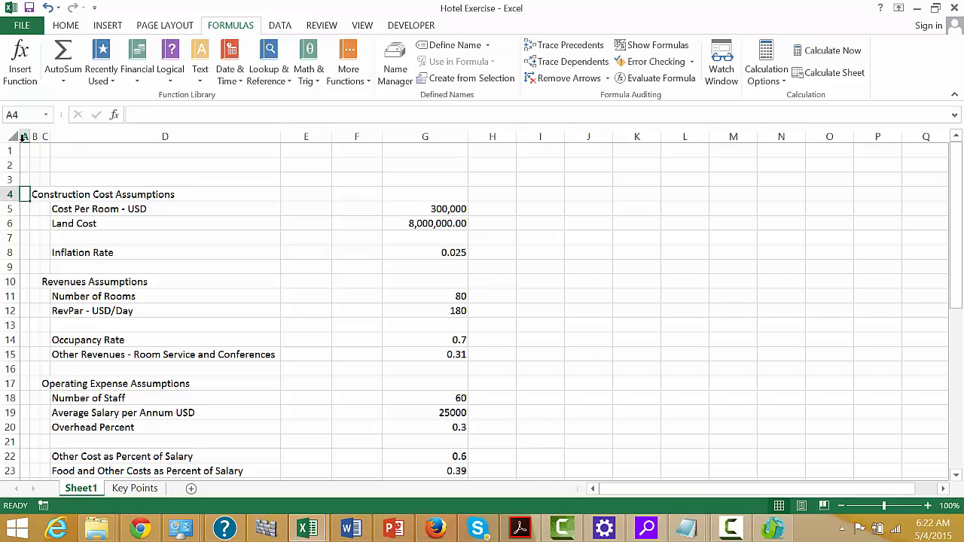
left_click_drag(46, 133, 25, 137)
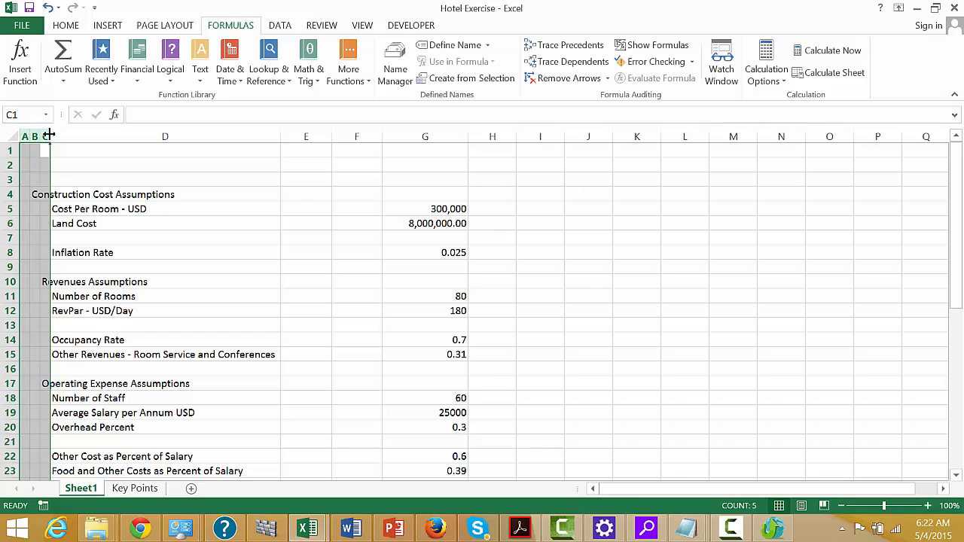
left_click_drag(48, 135, 45, 135)
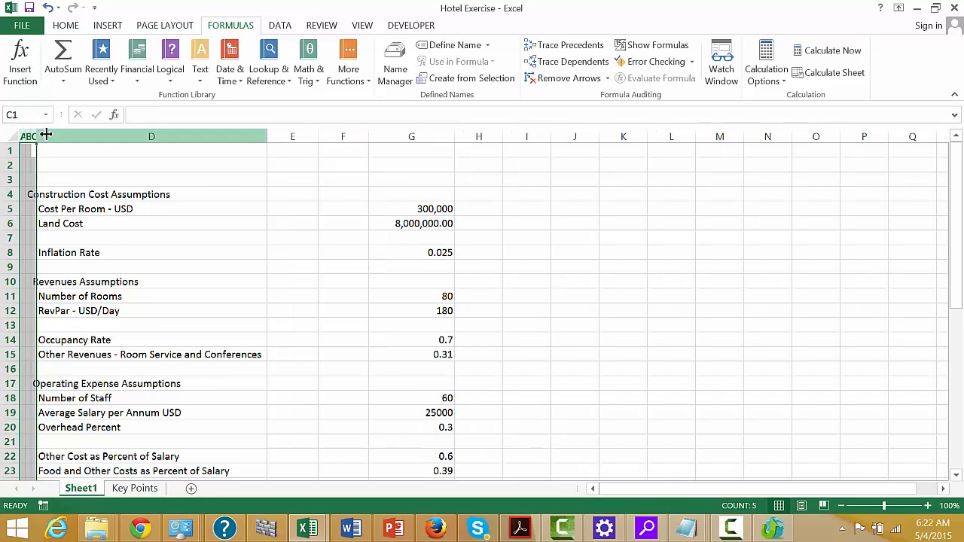
- Enter the main heading "Assumption" in cell A3, above the Construction Cost Assumptions heading
key("ctrl+Home")
key("Down")
key("Down")
key("Down")
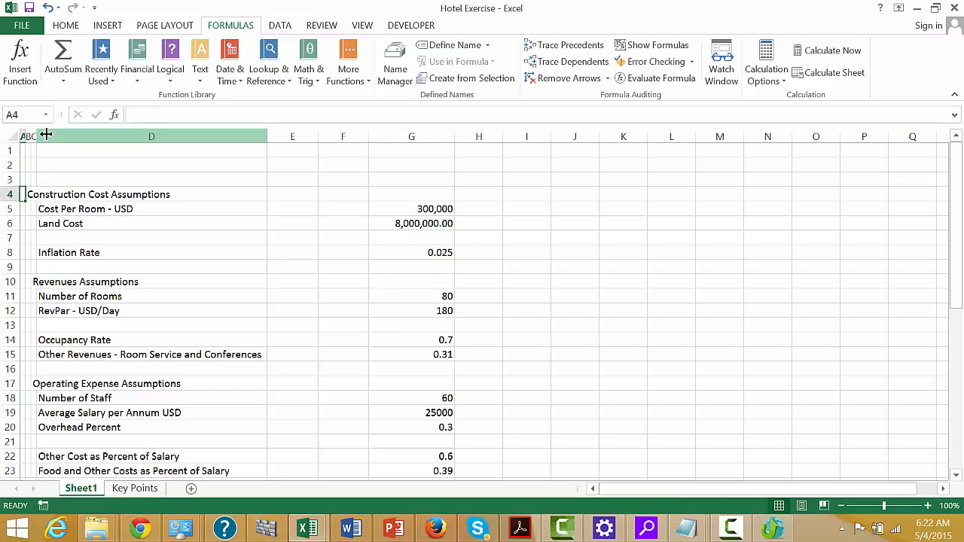
key("Up")
type("Assum")
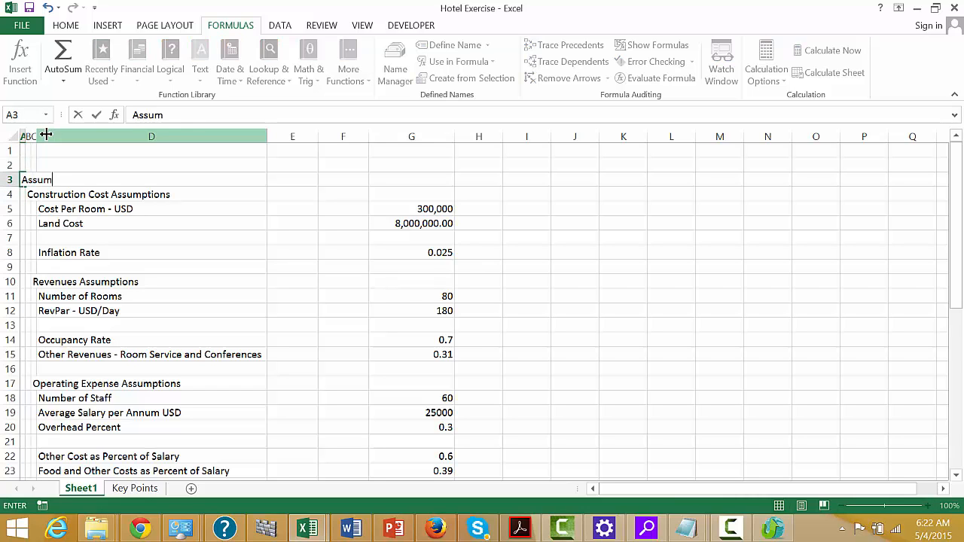
type("ptions")
key("BackSpace")
key("BackSpace")
key("BackSpace")
key("BackSpace")
type("ions")
key("BackSpace")
key("BackSpace")
key("BackSpace")
key("BackSpace")
type("ti")
key("BackSpace")
key("BackSpace")
type("ion")
key("Return")
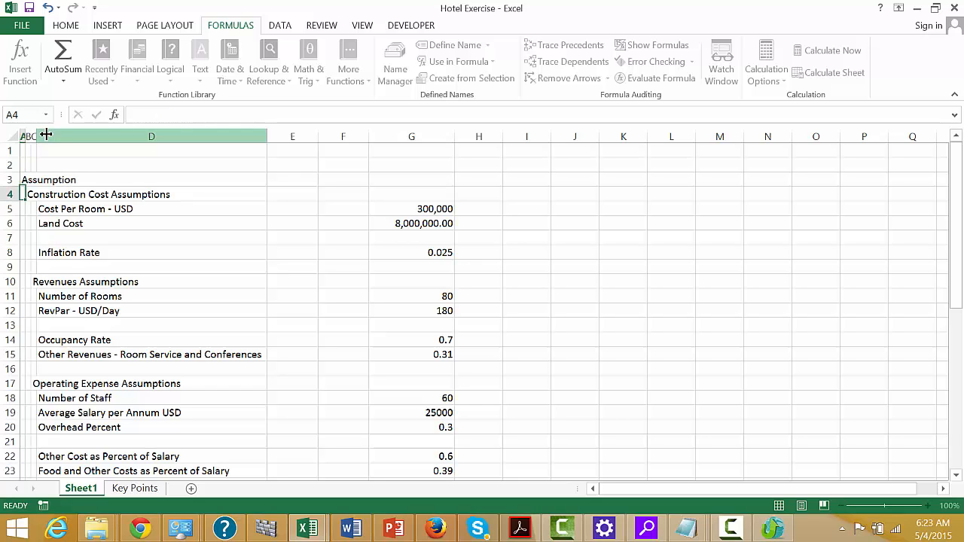
- Examine how the main heading, the construction cost subheading and its items are indented across columns A to D
key("Down")
key("Right")
key("Right")
key("Right")
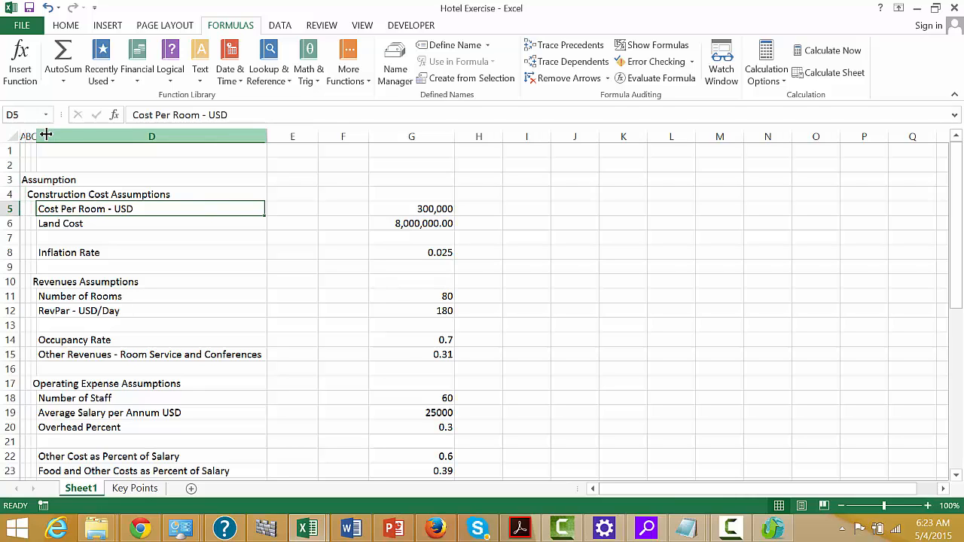
key("Left")
key("Left")
key("Left")
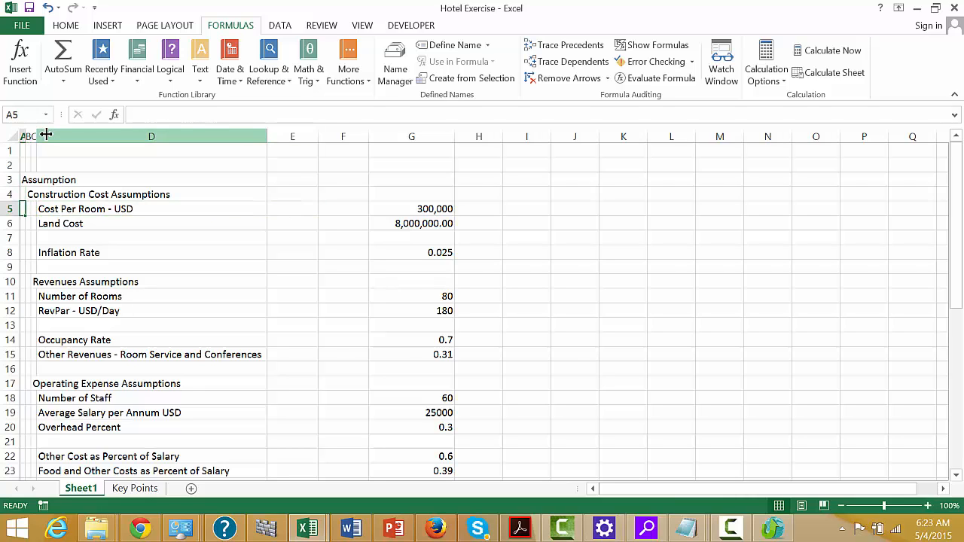
key("Up")
key("Up")
key("Down")
key("Down")
key("Right")
key("Right")
key("Right")
key("Right")
key("Right")
key("Left")
key("Left")
key("Left")
key("Left")
key("Left")
key("Up")
key("Right")
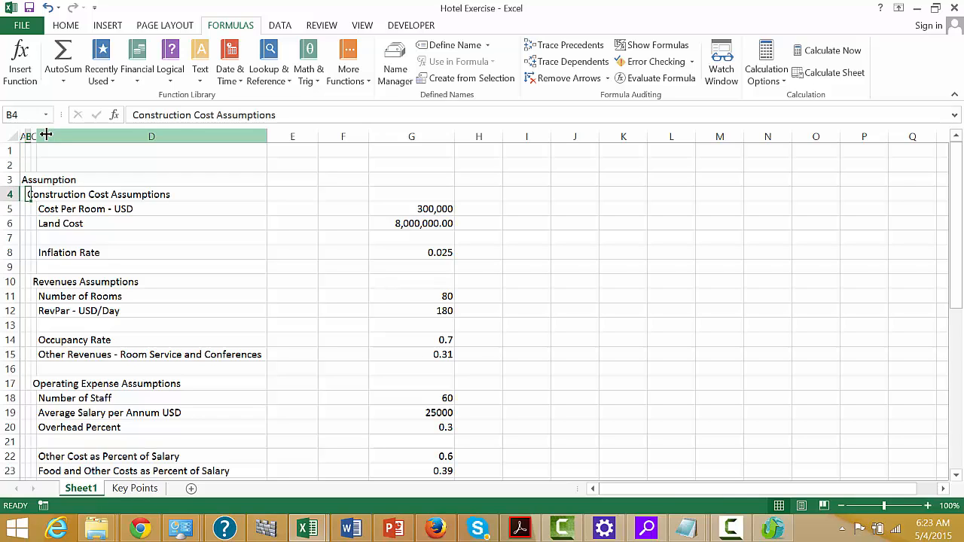
- Review the section headings down Sheet1 from the construction cost assumptions to the financing assumptions
key("Down")
key("Down")
key("Down")
key("Down")
key("Down")
key("Down")
key("Down")
key("Down")
key("Down")
key("Down")
key("Down")
key("Down")
key("Down")
key("Down")
key("Down")
key("Down")
key("Down")
key("Down")
key("Down")
key("Down")
key("Down")
key("Down")
key("Down")
key("Down")
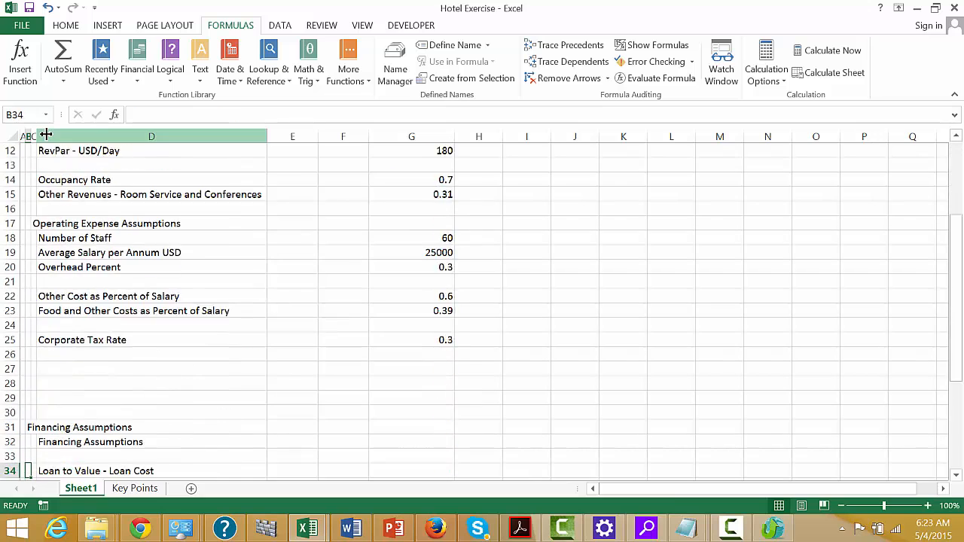
key("Up")
key("Up")
key("Up")
key("Up")
key("Up")
key("Up")
key("Up")
key("Up")
key("Up")
key("Up")
key("Up")
key("Up")
key("Up")
key("Up")
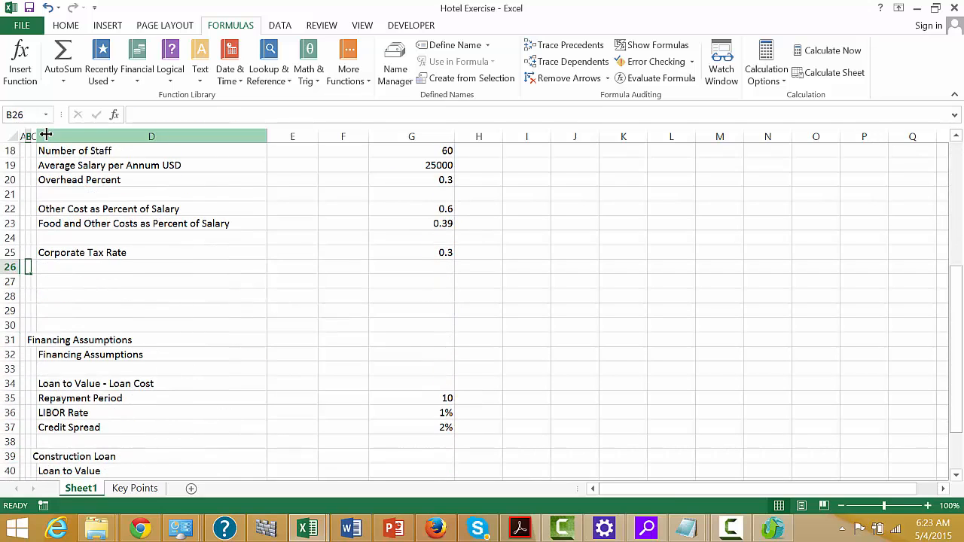
- Delete surplus blank rows between Corporate Tax Rate and the Financing Assumptions heading on Sheet1
key("Down")
key("shift+space")
key("ctrl+minus")
key("ctrl+minus")
key("ctrl+minus")
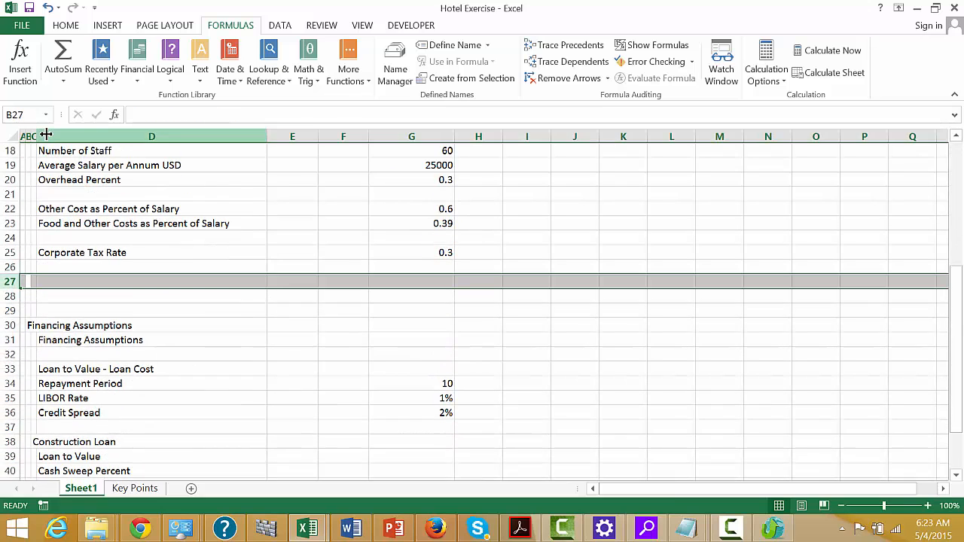
- Review the assumption headings and items back up to the start of Sheet1 and the Cost Per Room row
key("Up")
key("Up")
key("Up")
key("Up")
key("Up")
key("Up")
key("Up")
key("Up")
key("Up")
key("Up")
key("Up")
key("Up")
key("Up")
key("Up")
key("Up")
key("Up")
key("Up")
key("Up")
key("Up")
key("Up")
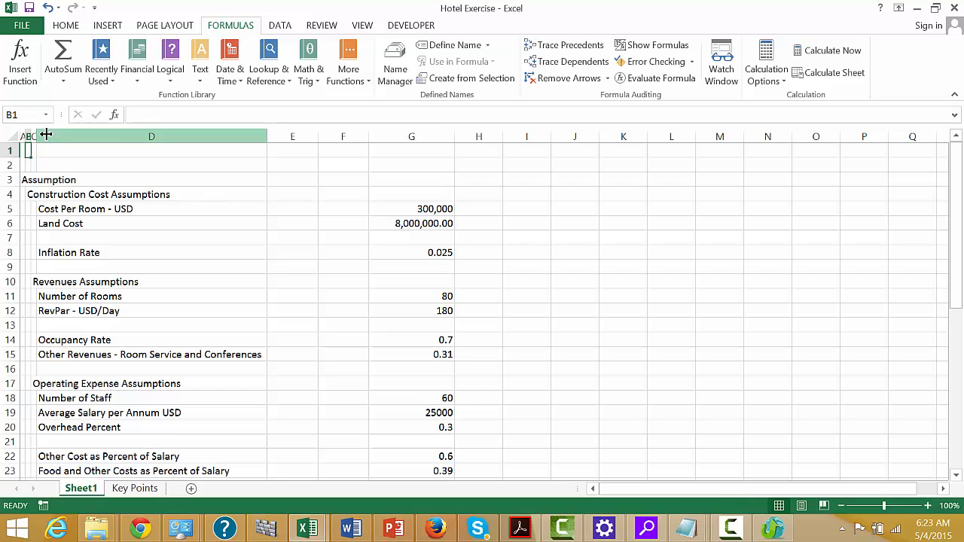
key("Down")
key("Down")
key("Down")
key("Down")
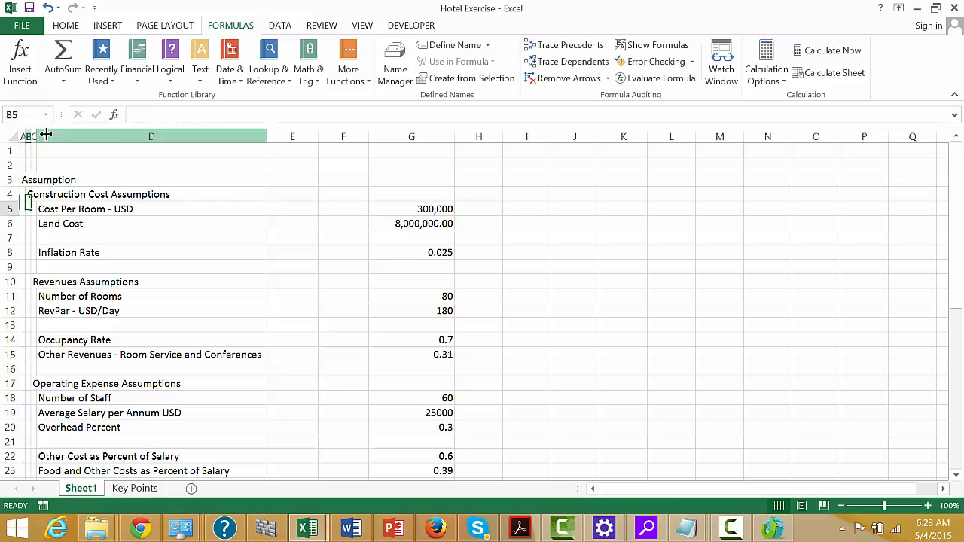
- Examine how row 5 is laid out, from the indentation columns through the Cost Per Room label to its value in column G
key("Right")
key("Right")
key("Right")
key("Right")
key("Right")
key("Right")
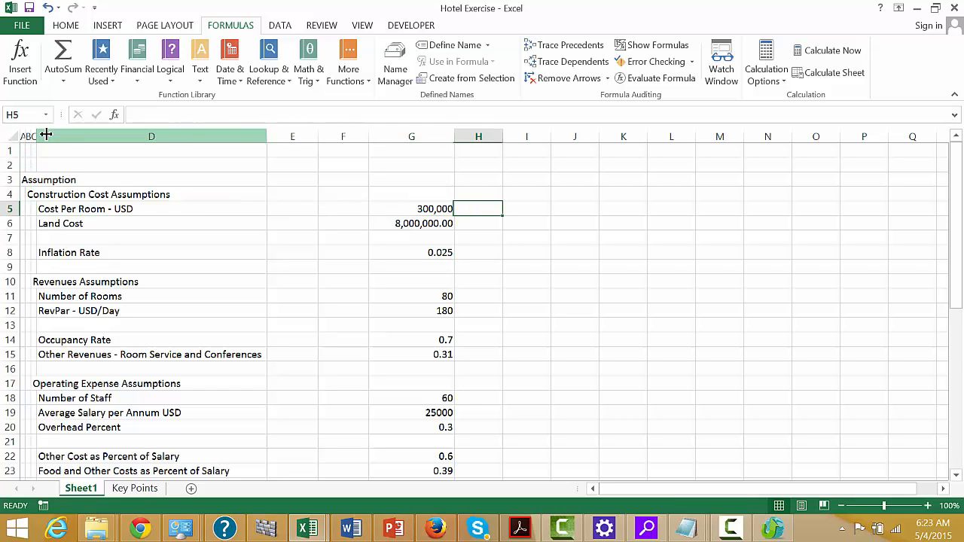
key("Left")
key("Left")
key("Left")
key("Left")
key("Left")
key("Left")
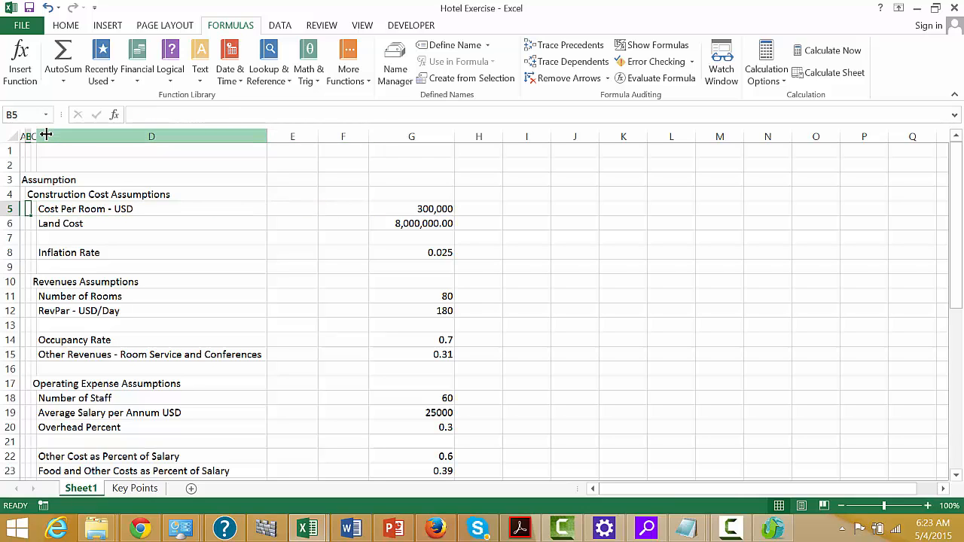
key("Up")
key("Down")
key("Left")
key("Right")
key("Right")
key("Right")
key("Left")
key("Left")
key("Left")
key("Right")
key("Right")
key("Right")
key("Right")
key("Right")
key("Right")
key("Left")
key("Left")
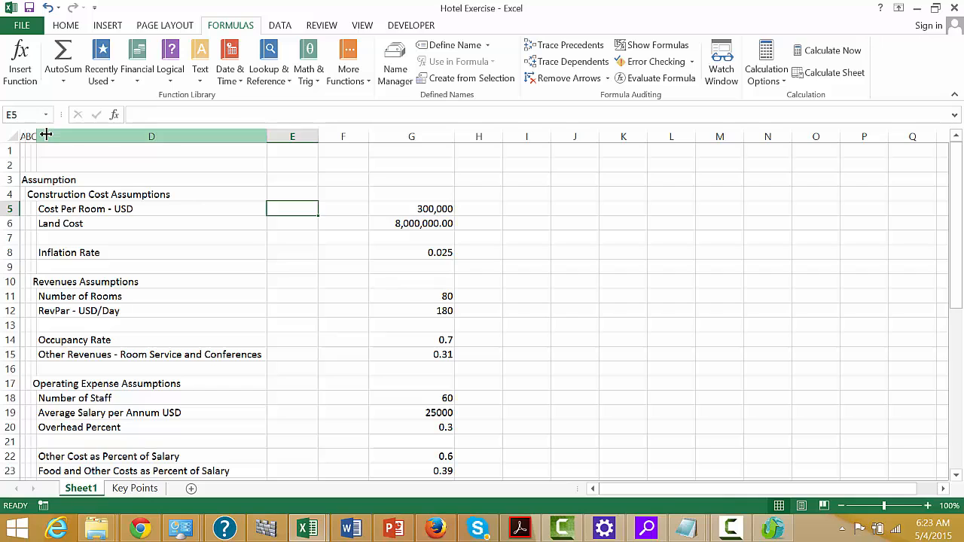
key("Left")
key("Left")
key("Left")
key("Left")
key("Right")
key("Right")
key("Right")
key("Right")
key("Right")
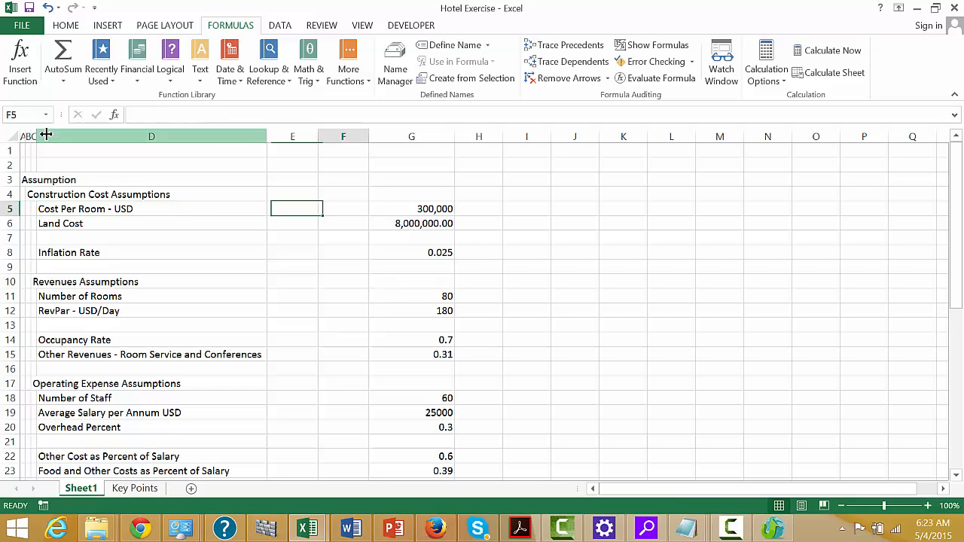
key("Right")
- Enter the column heading "Units" in cell E3, in the same row as the Assumption heading
key("Left")
key("Left")
key("Left")
key("Left")
key("Up")
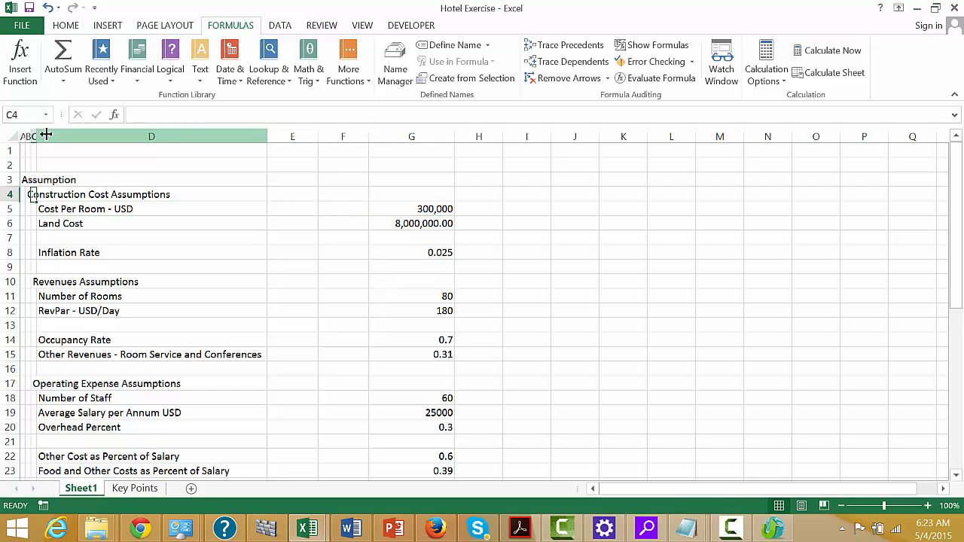
key("Up")
key("Left")
key("Right")
key("Right")
key("Right")
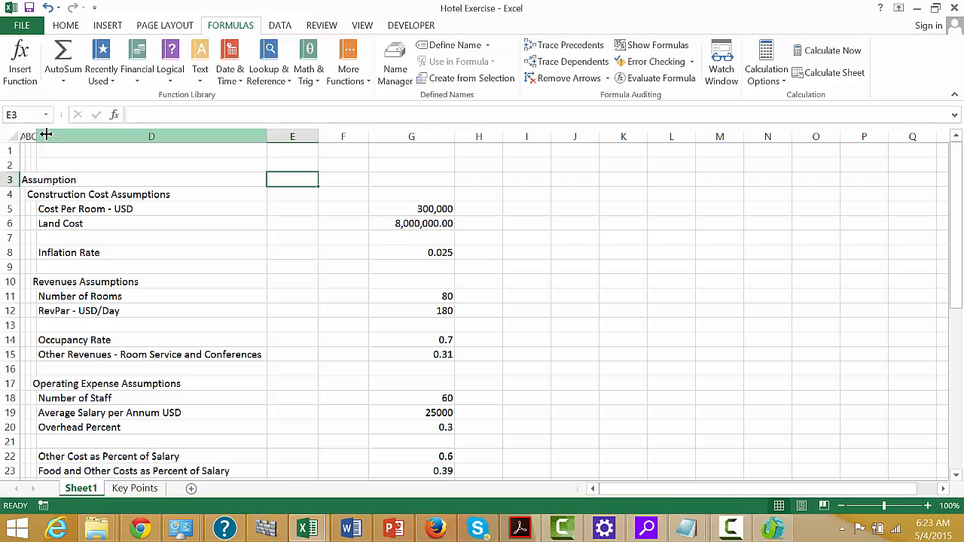
type("Uni")
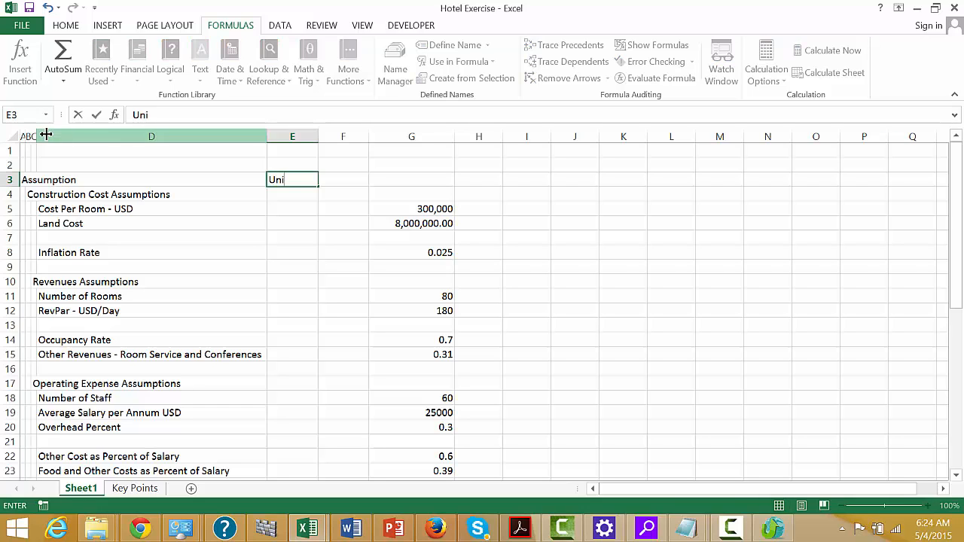
type("ts")
key("Down")
key("Down")
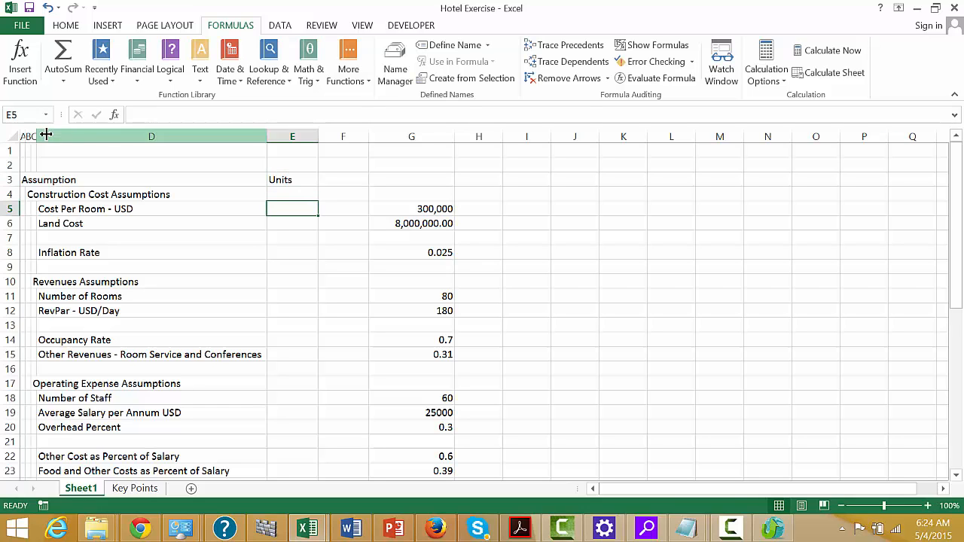
- Insert a blank row above Cost Per Room - USD, directly under the Construction Cost Assumptions heading
key("Left")
key("Left")
key("Left")
key("shift+space")
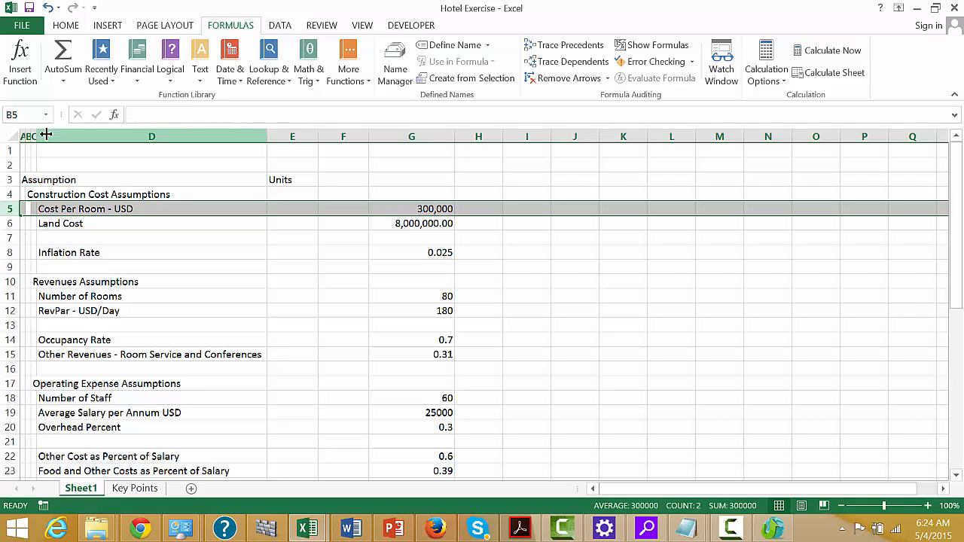
key("Left")
key("Right")
key("Right")
key("Right")
key("Right")
key("Right")
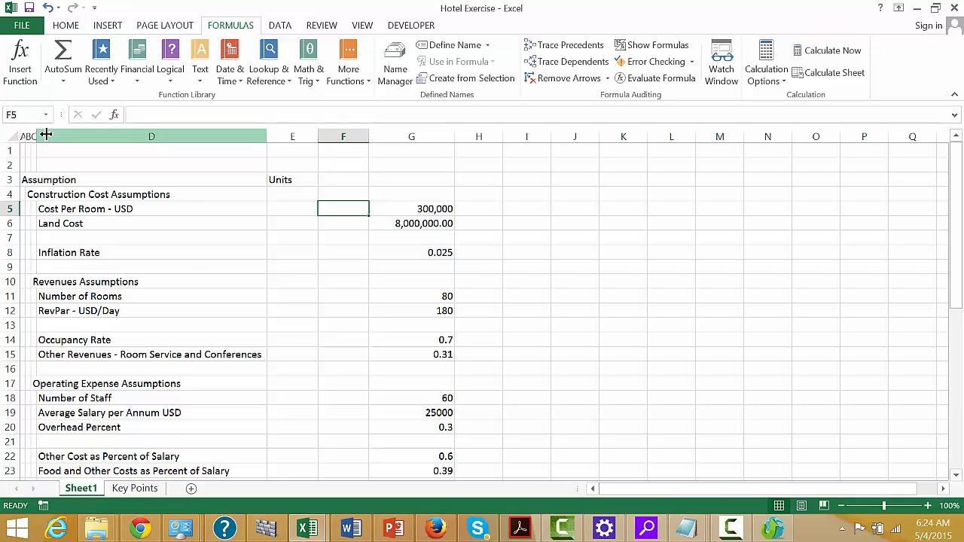
key("shift+space")
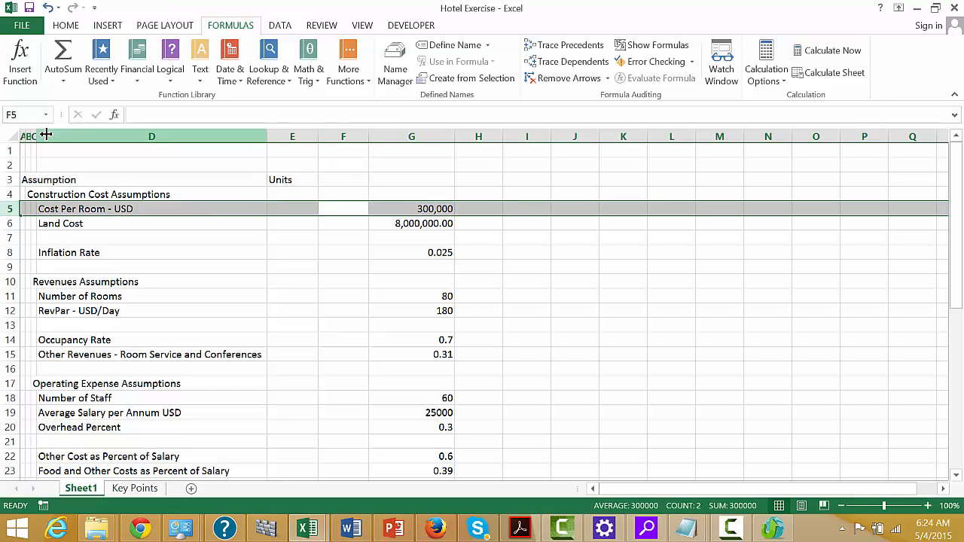
key("ctrl+shift+plus")
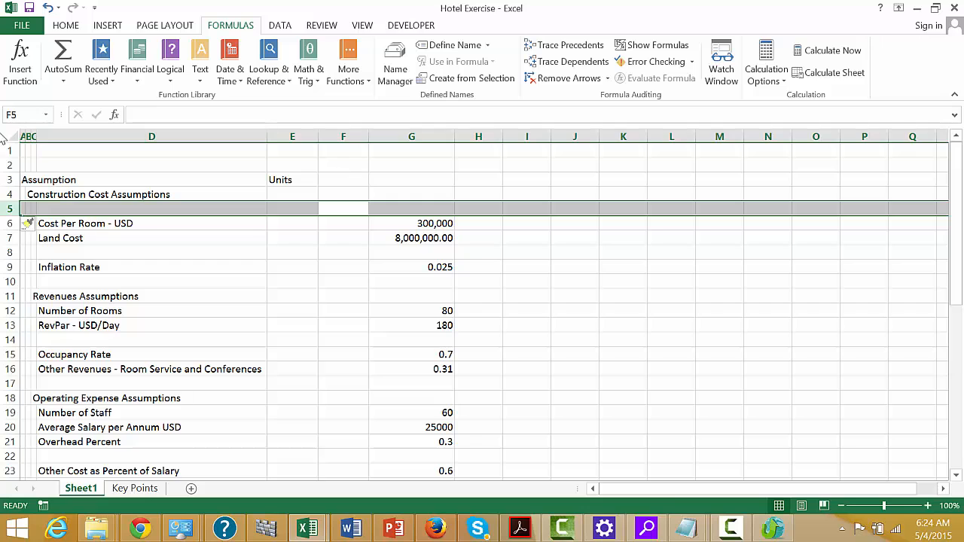
left_click(3, 241)
left_click(7, 238)
right_click(8, 238)
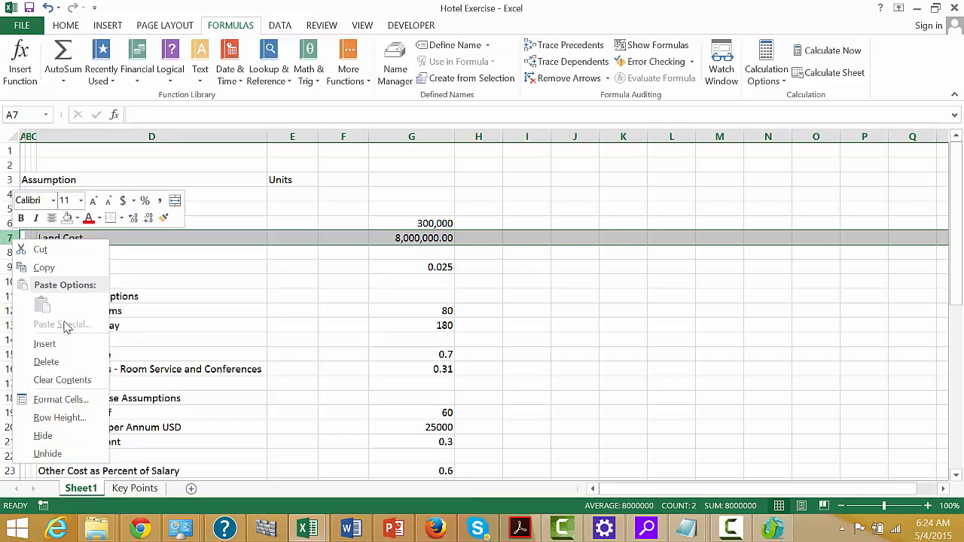
key("Escape")
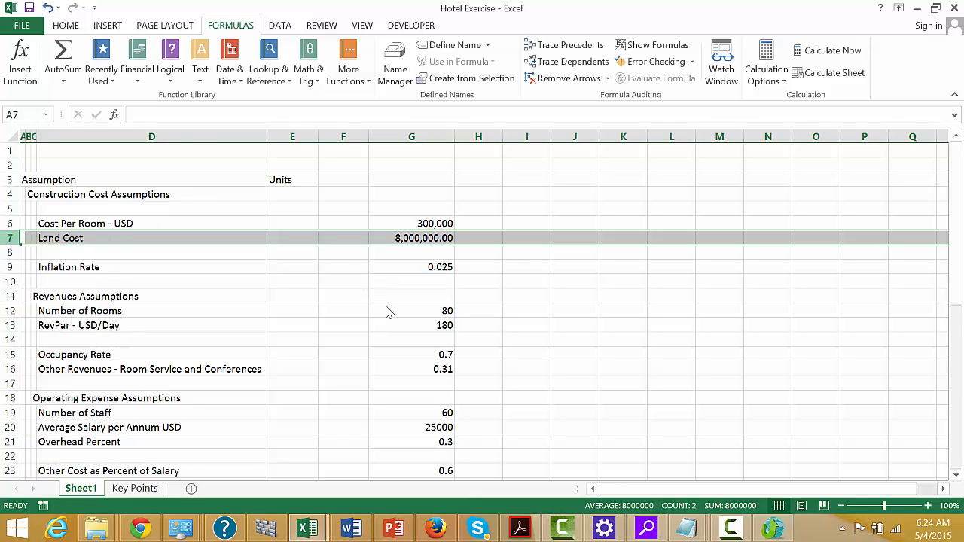
- Enter the item label "Number of Rooms" in cell D5 under Construction Cost Assumptions
key("Up")
key("Up")
key("Right")
key("Right")
key("Right")
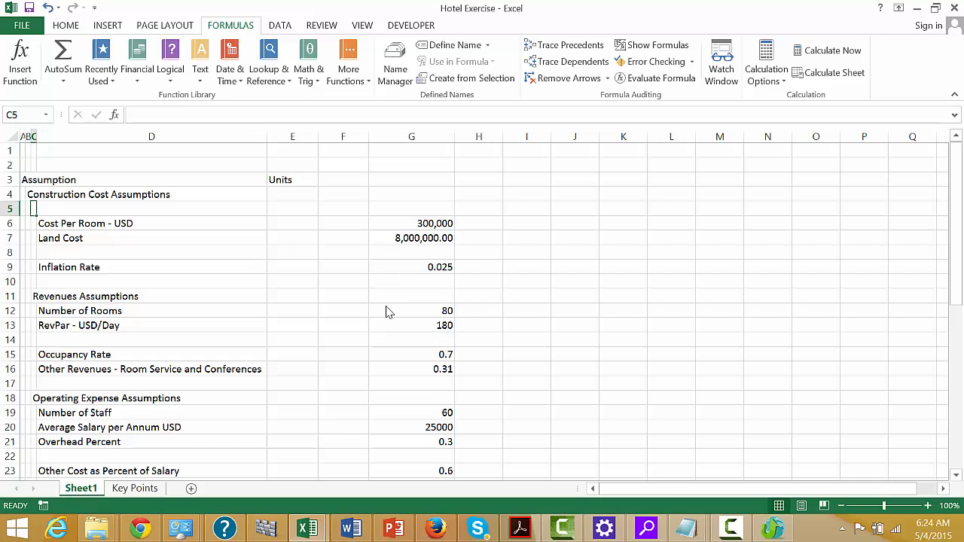
key("Left")
key("Right")
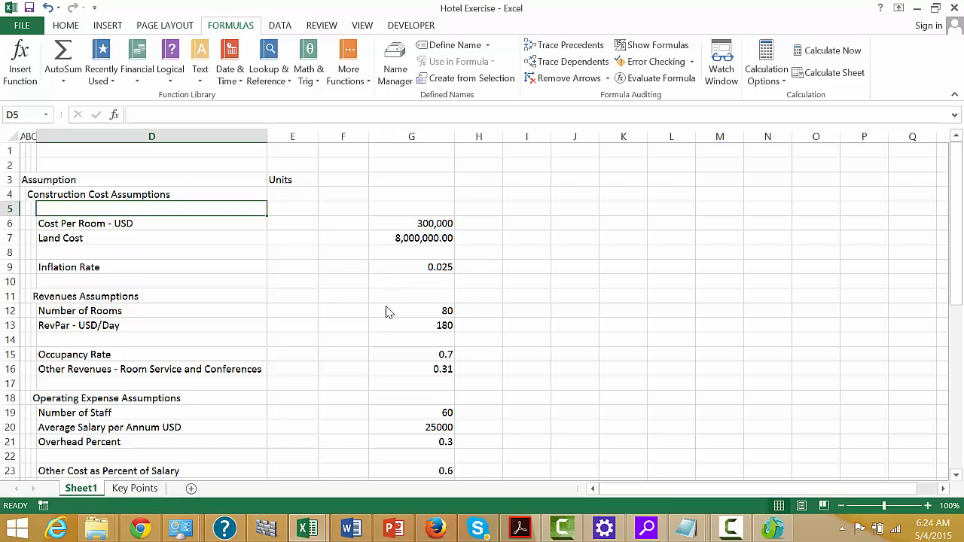
type("Numbe")
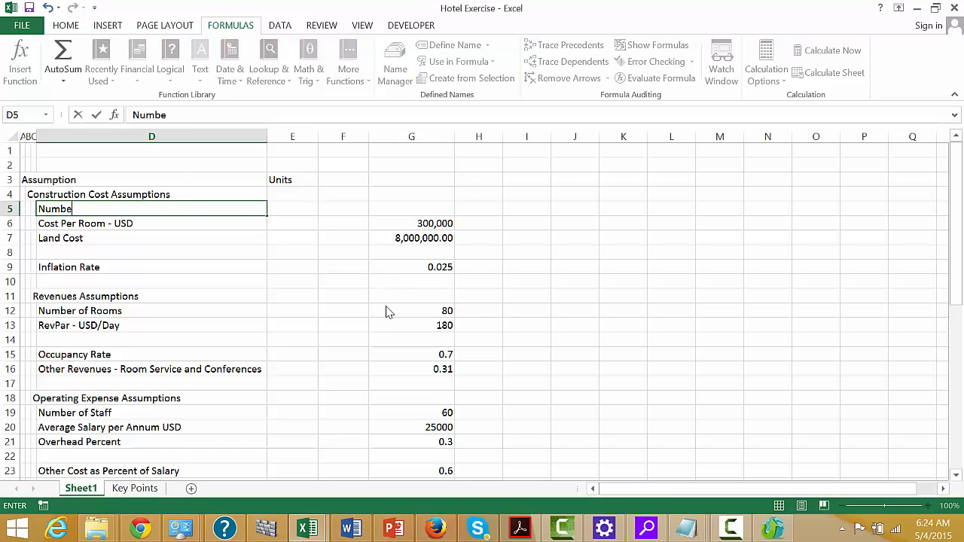
type("r of Rooms")
key("ctrl+Return")
key("Down")
- Set the construction cost Number of Rooms value in cell G5 to 80
key("Up")
key("Right")
key("Right")
key("Right")
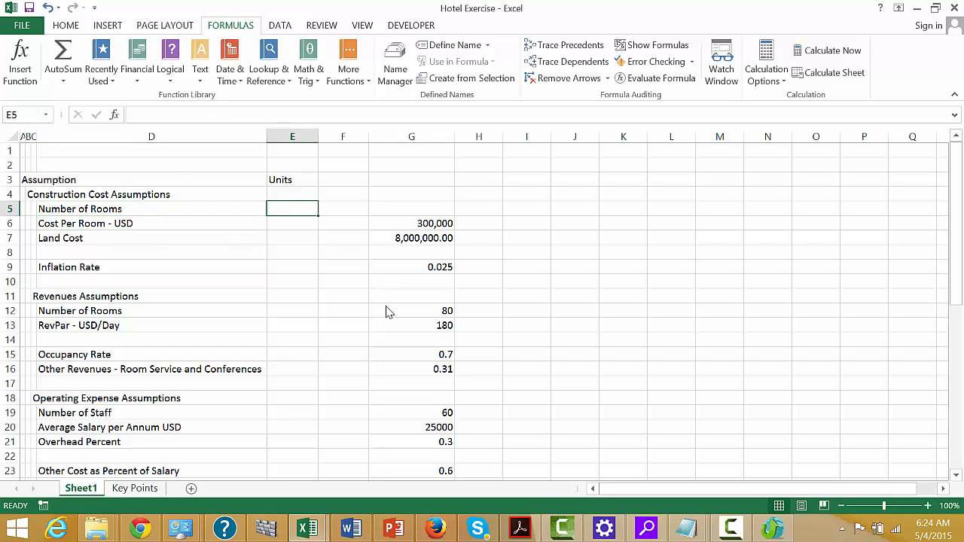
type("80")
key("ctrl+Return")
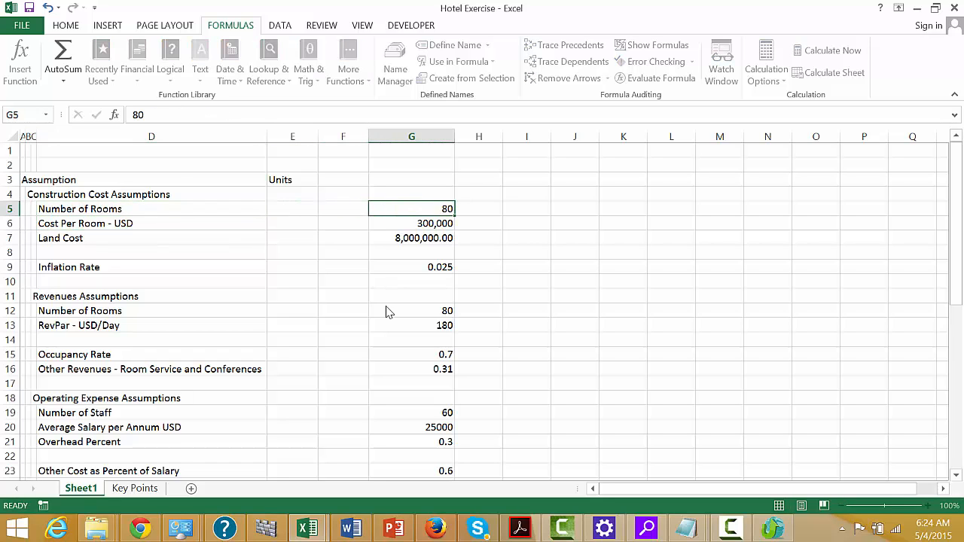
- Delete the duplicate Number of Rooms row under the Revenues Assumptions heading
key("Down")
key("Down")
key("Down")
key("Down")
key("Down")
key("Down")
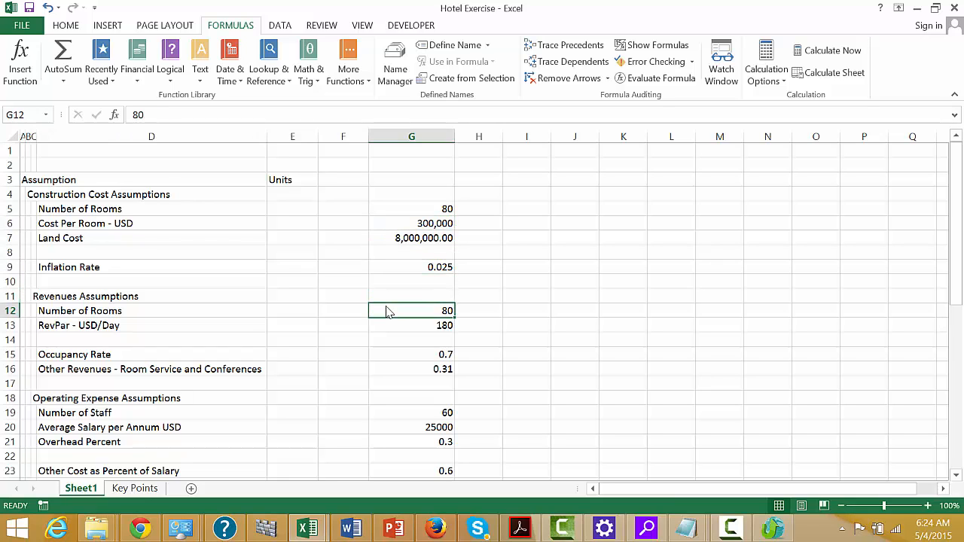
key("shift+space")
key("ctrl+minus")
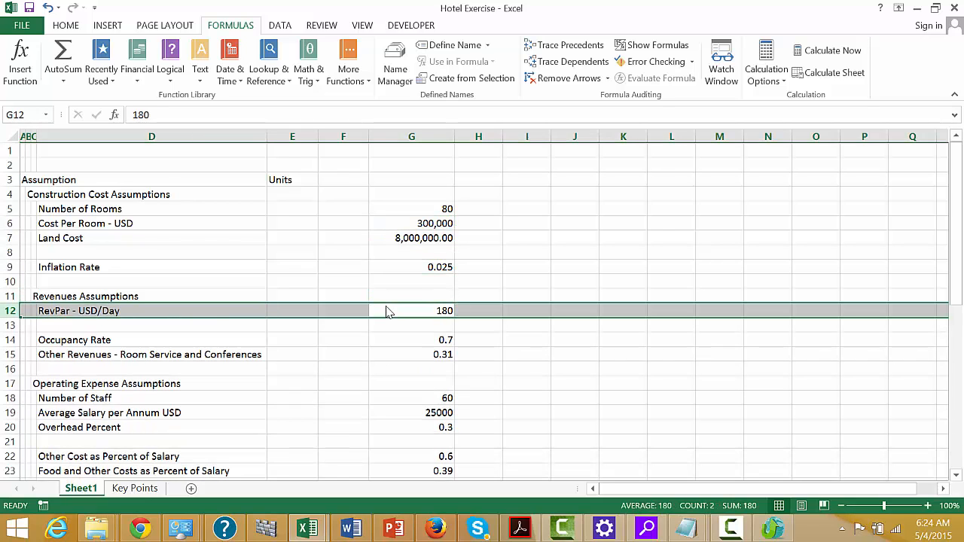
- Examine the new Number of Rooms row from its indentation columns across the label and units columns to its value
key("Left")
key("Left")
key("Left")
key("Left")
key("Left")
key("Left")
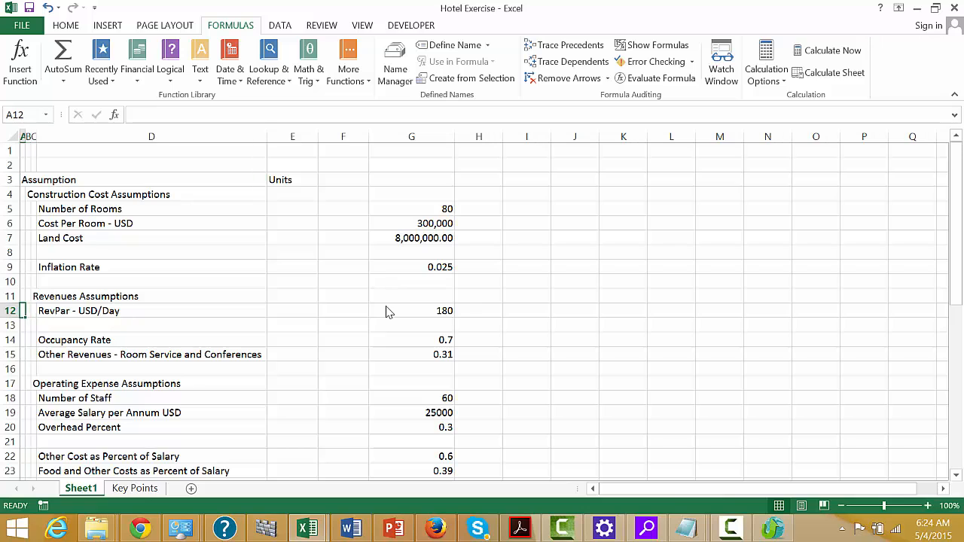
key("Up")
key("Up")
key("Up")
key("Up")
key("Up")
key("Up")
key("Up")
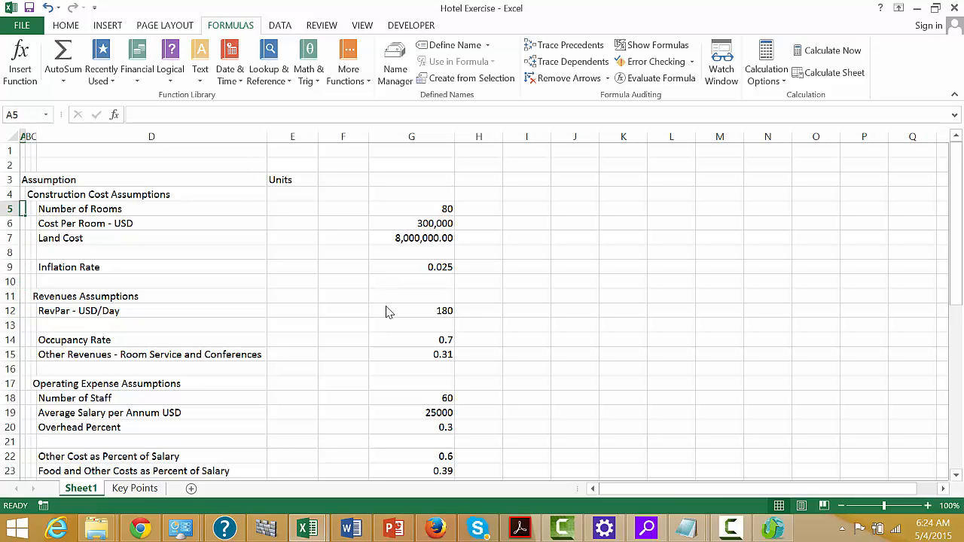
key("Right")
key("Right")
key("Right")
key("Right")
key("Right")
key("Right")
key("Right")
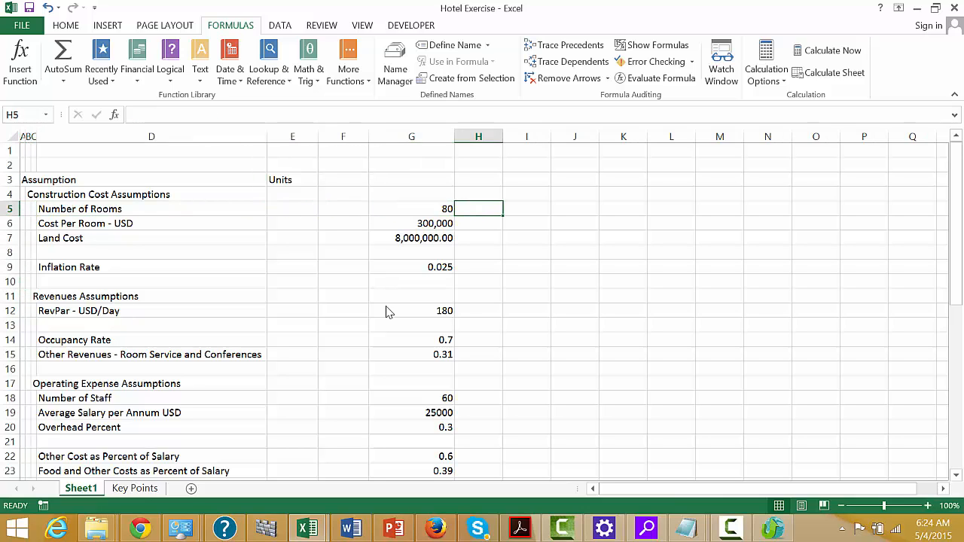
key("Left")
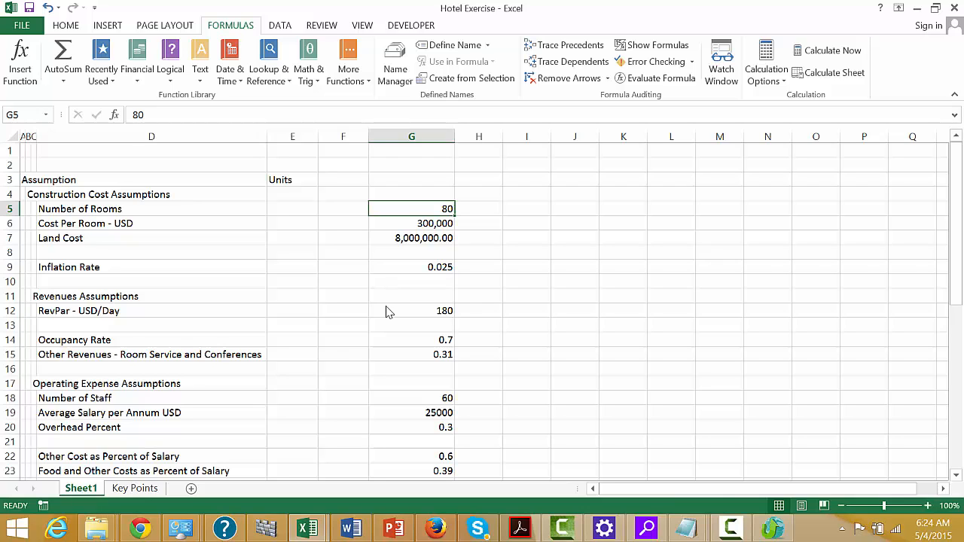
key("Down")
key("Up")
key("Left")
key("Left")
key("Left")
key("Left")
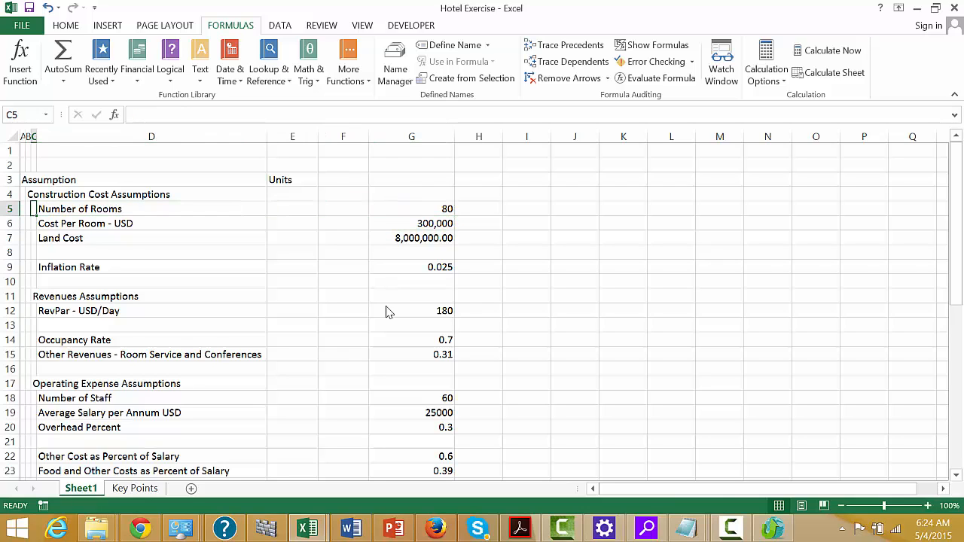
key("Right")
key("Right")
key("Right")
key("Right")
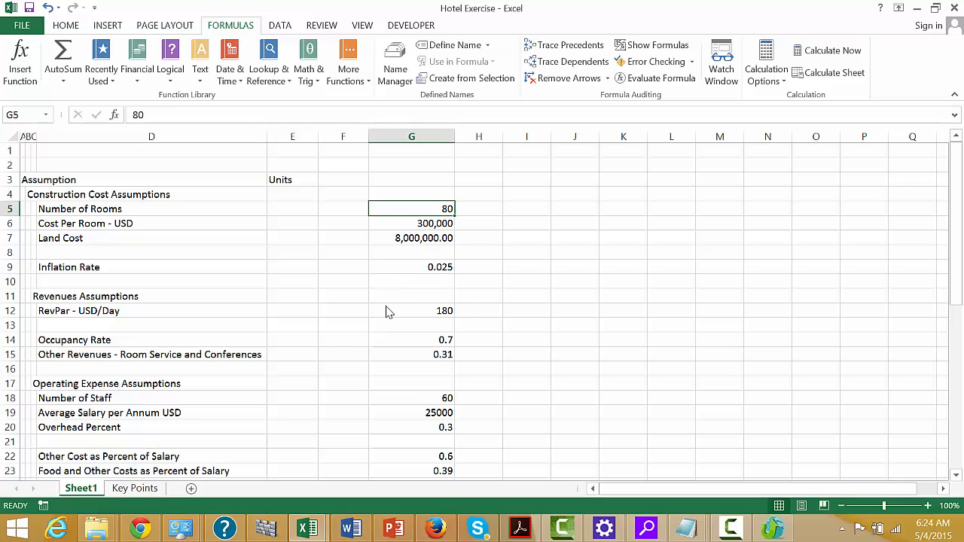
- Try the number, currency and percentage formats on the Number of Rooms value, ending with the General format
key("ctrl+shift+1")
key("ctrl+z")
key("ctrl+shift+4")
key("ctrl+shift+5")
key("ctrl+shift+asciitilde")
- Examine the Cost Per Room row from its label and indentation columns across the units column to its value
key("Down")
key("Left")
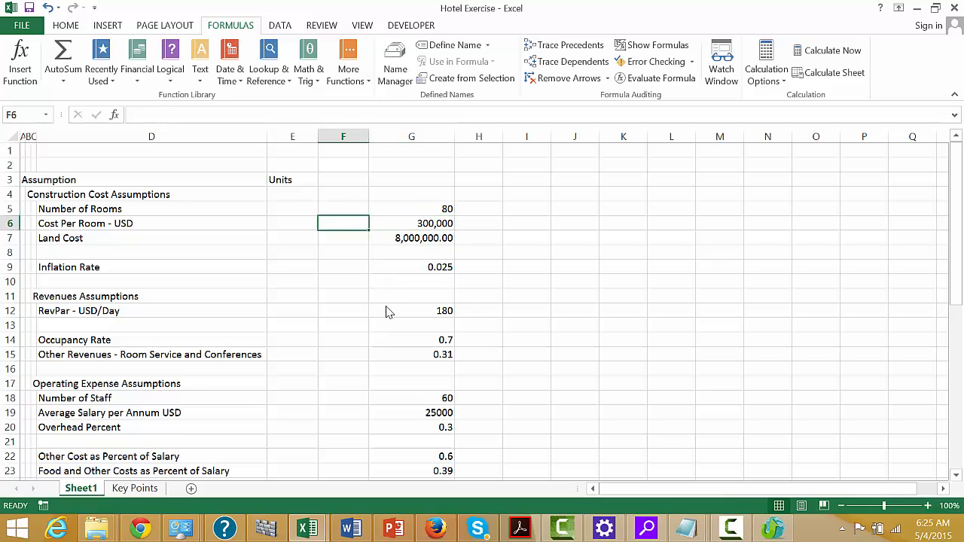
key("Left")
key("Left")
key("Right")
key("Right")
key("Right")
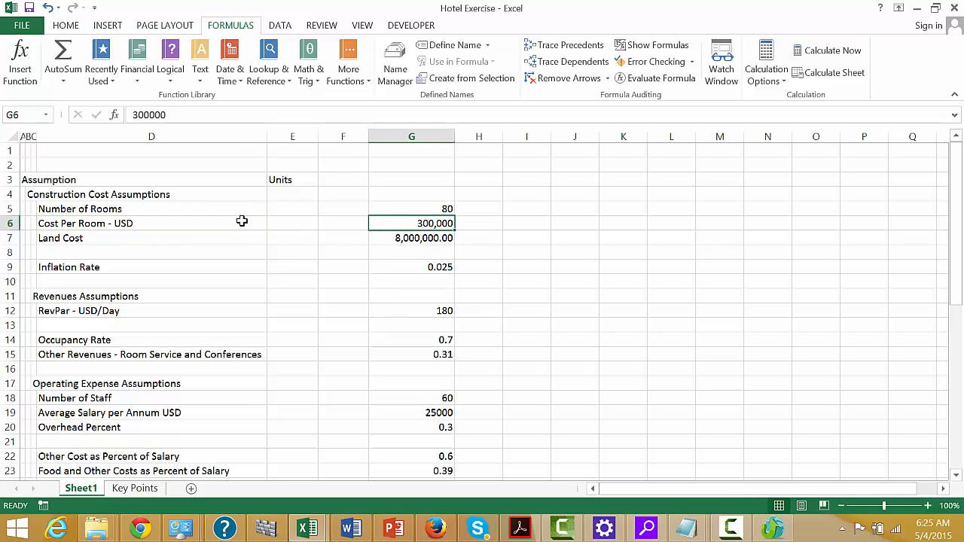
key("Left")
key("Left")
key("Left")
key("Left")
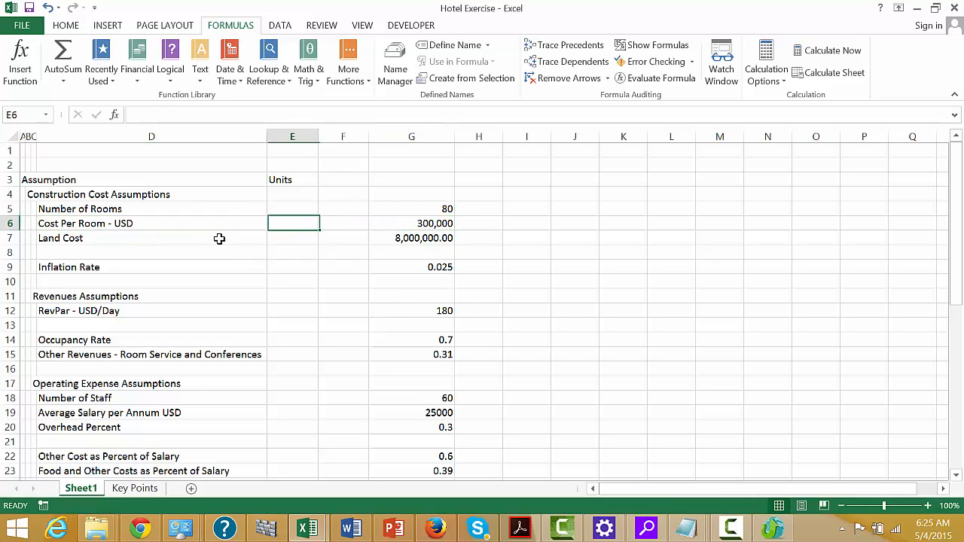
key("Right")
key("Right")
key("Right")
key("Right")
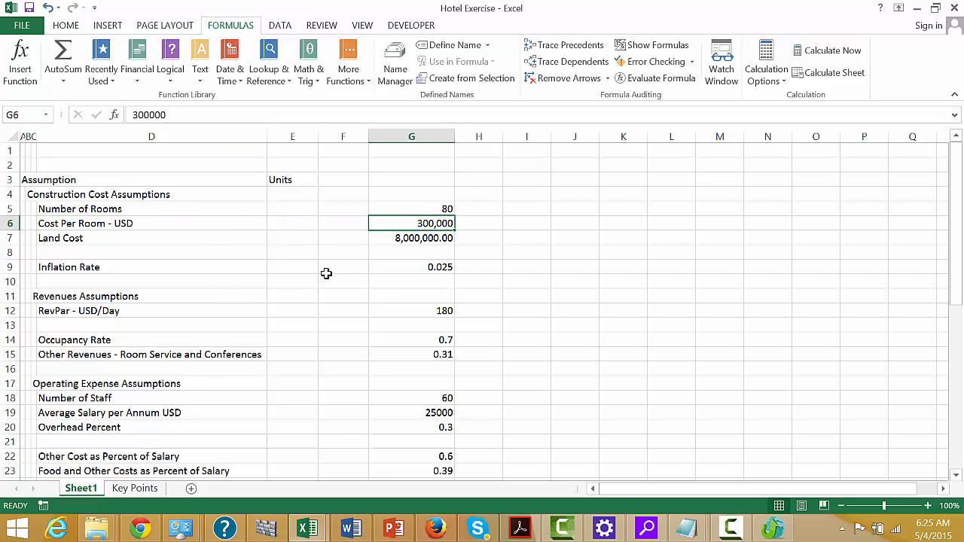
key("Left")
key("Left")
key("Left")
key("Left")
- Insert a blank row above Land Cost in the Construction Cost Assumptions section
key("Down")
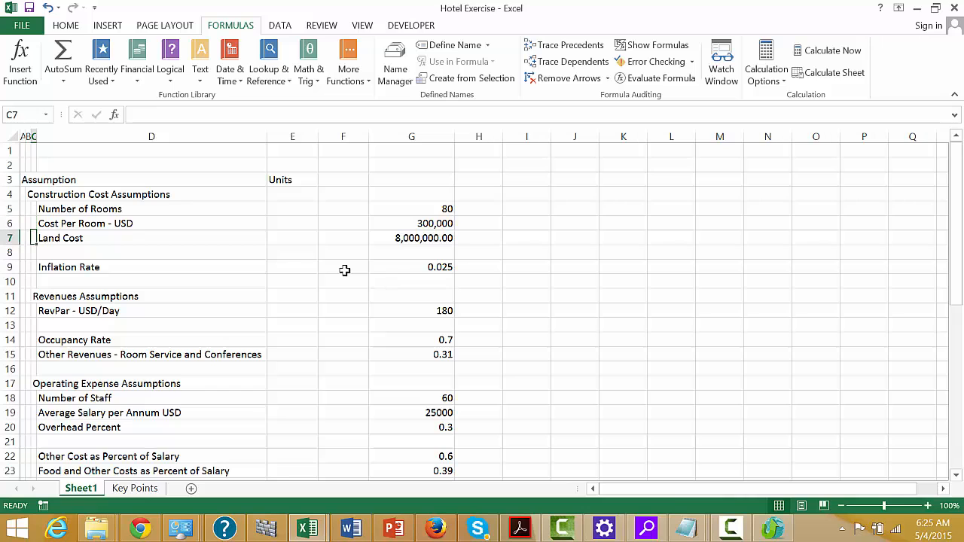
key("Right")
key("Left")
key("Left")
key("Left")
key("shift+space")
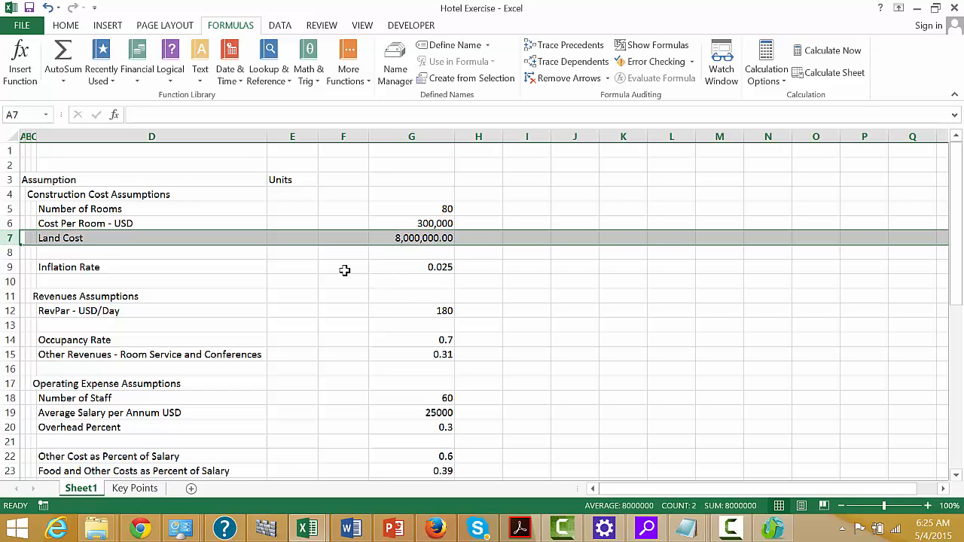
key("ctrl+shift+equal")
- Enter the item label "Total Facility Cost" in cell D7 of the blank row above Land Cost
key("Right")
key("Right")
key("Right")
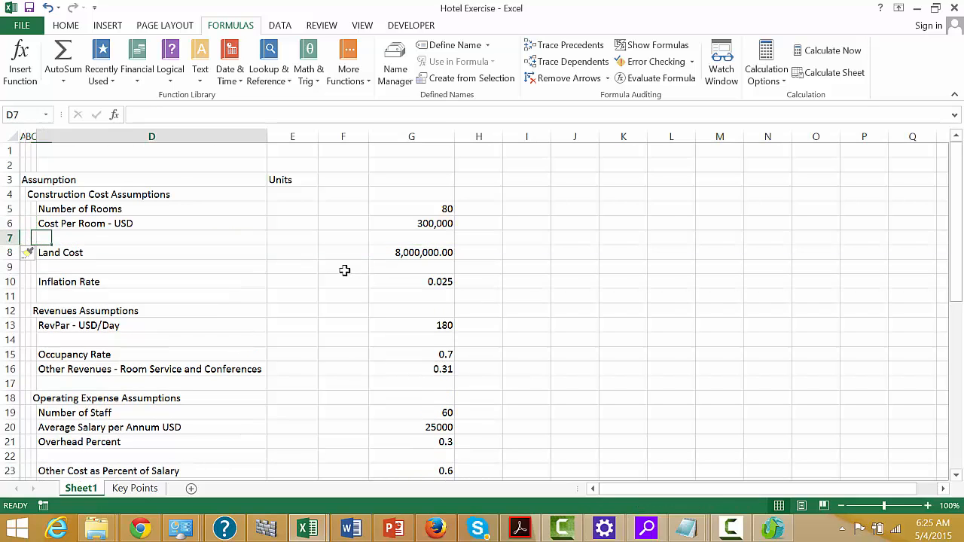
type("Tota")
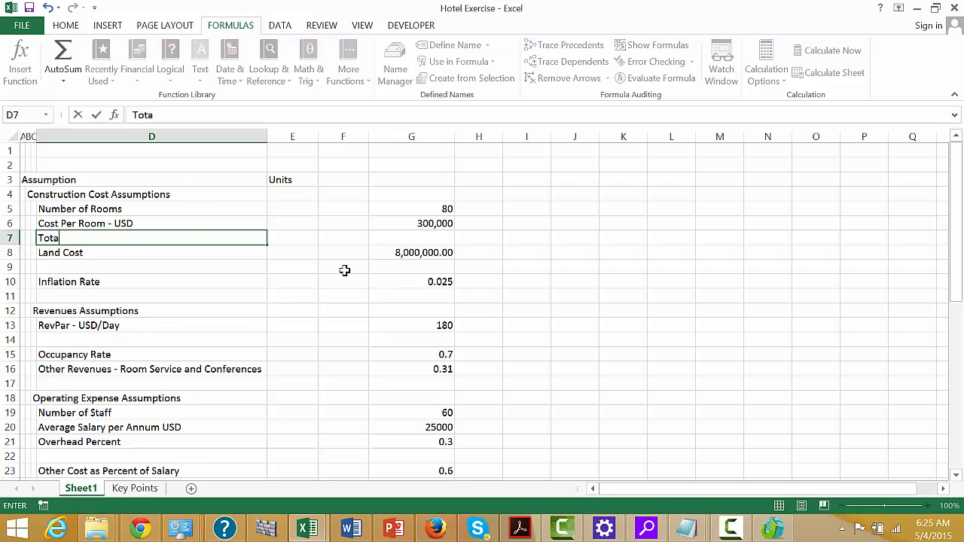
type("l Facility Cost")
key("Return")
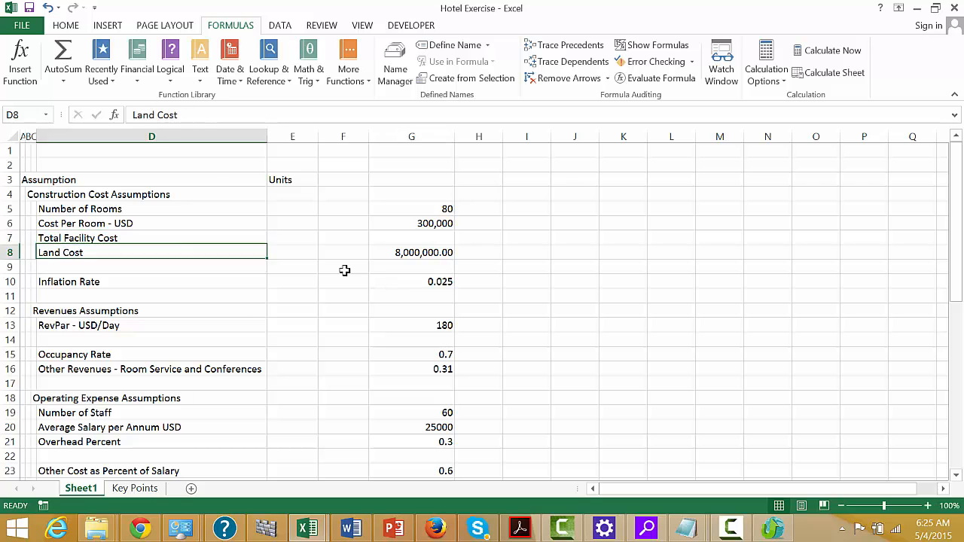
key("Up")
key("Up")
key("Up")
key("Right")
type("USD")
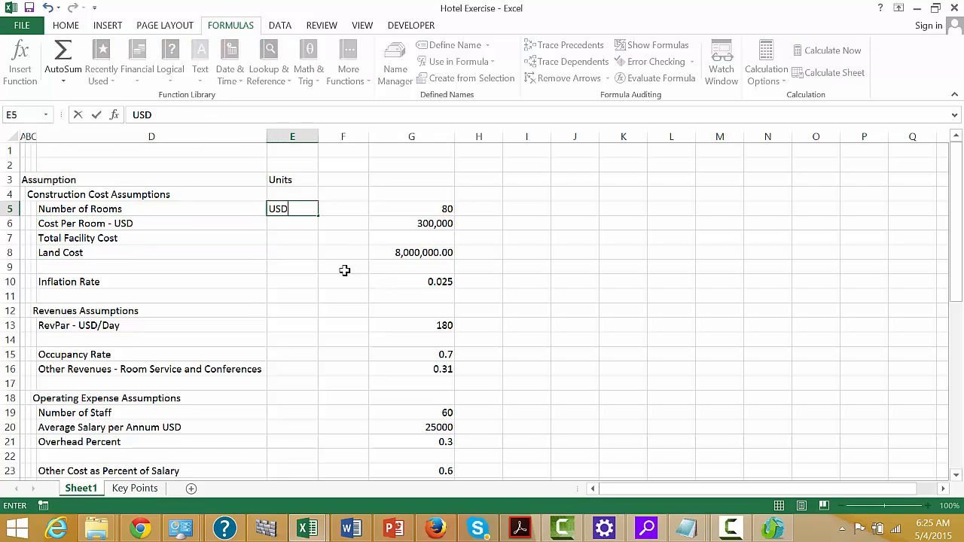
type("/Room")
key("Return")
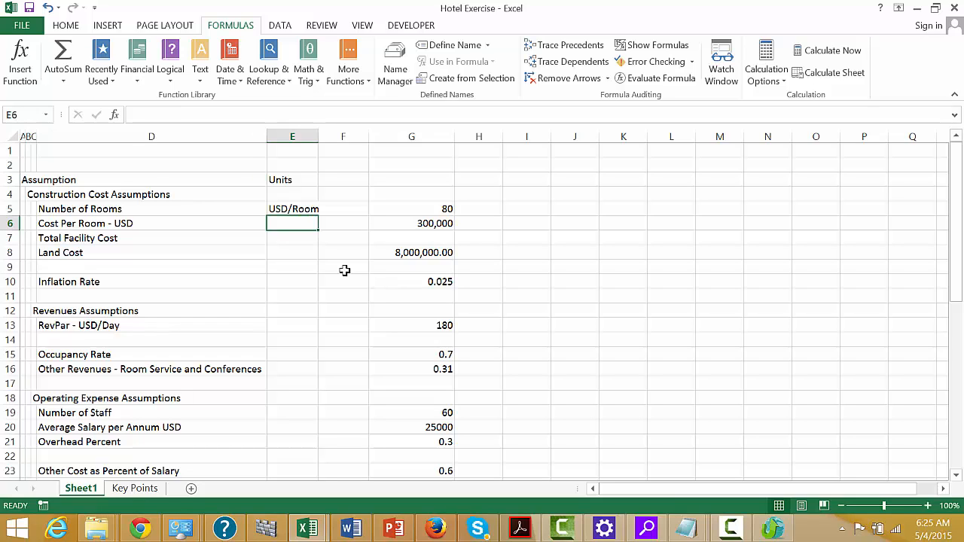
- Enter the units "Rooms" for Number of Rooms in E5 and "USD/Room" for Cost Per Room in E6
key("Up")
type("R")
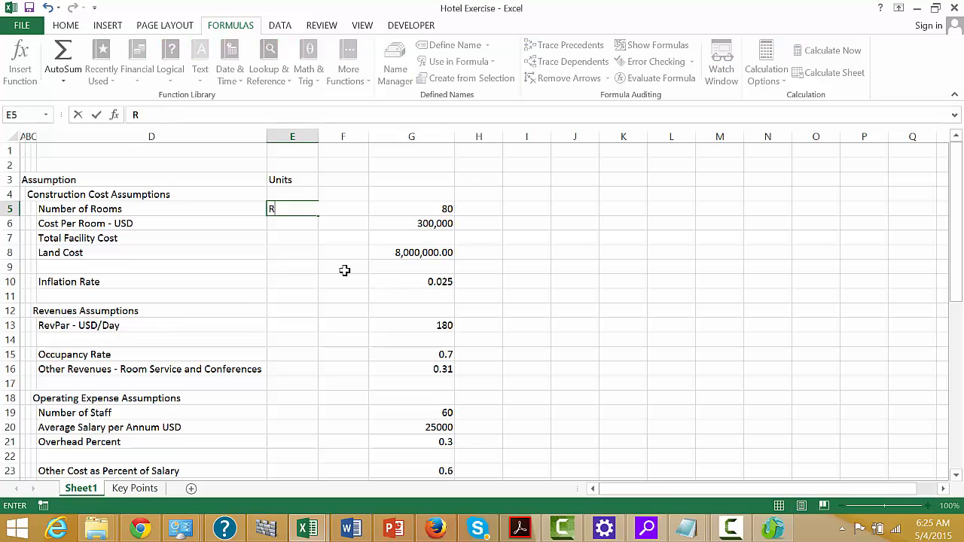
type("ooms")
key("Return")
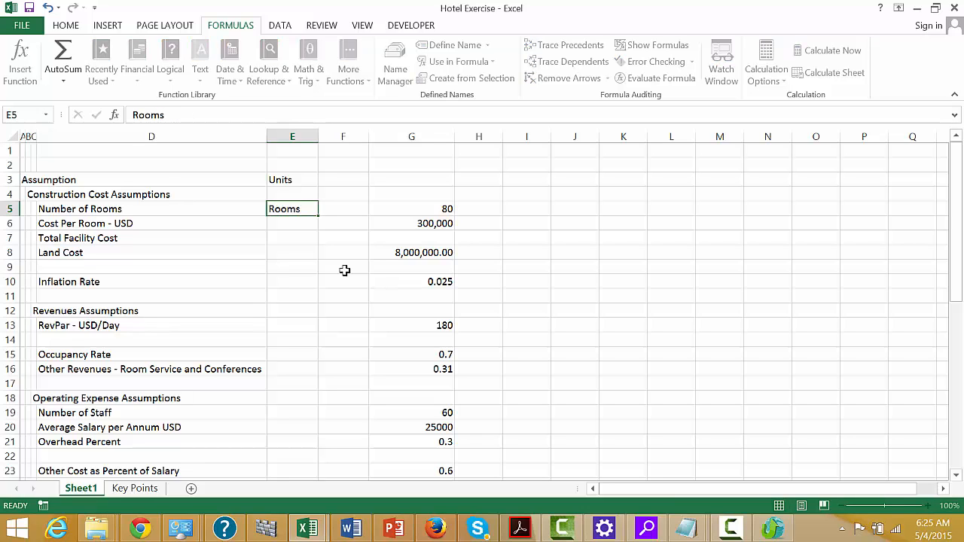
type("USD")
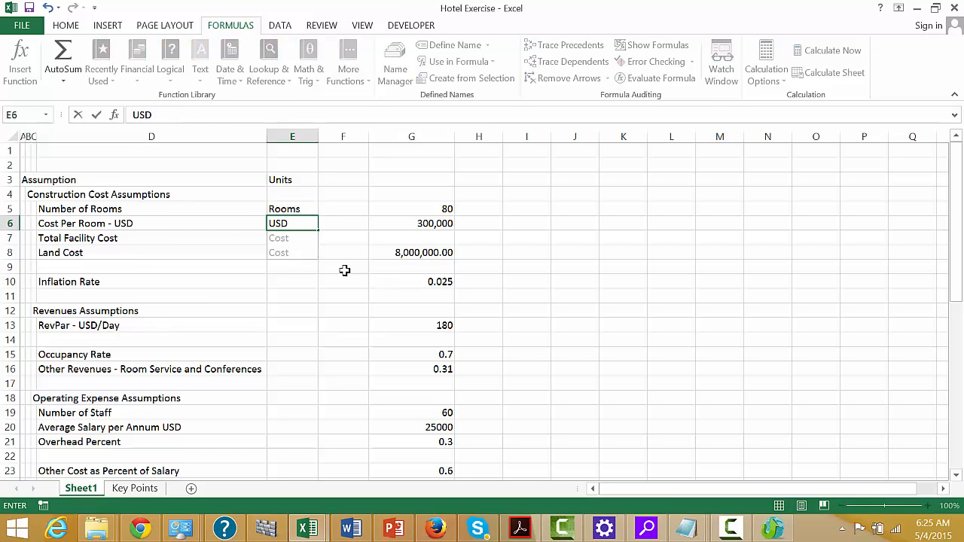
type("/Room")
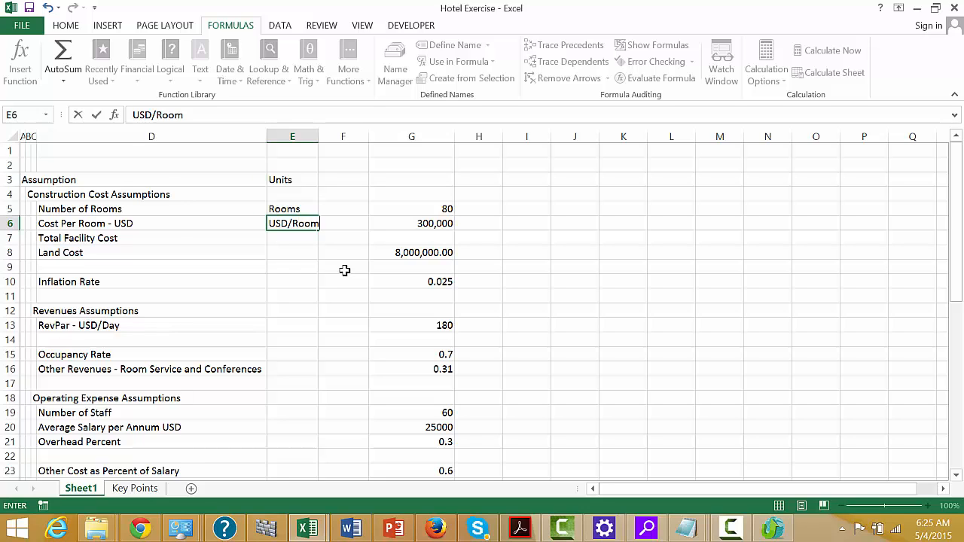
key("Return")
- Insert six blank rows above the Construction Cost Assumptions heading, directly below the Assumption title row
key("Left")
key("Left")
key("Left")
key("Left")
key("Up")
key("Up")
key("Up")
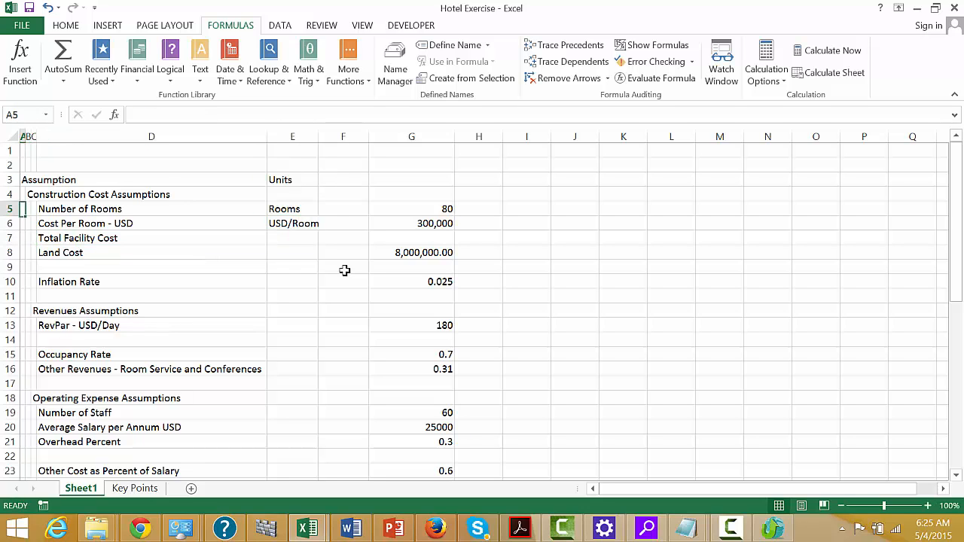
key("shift+space")
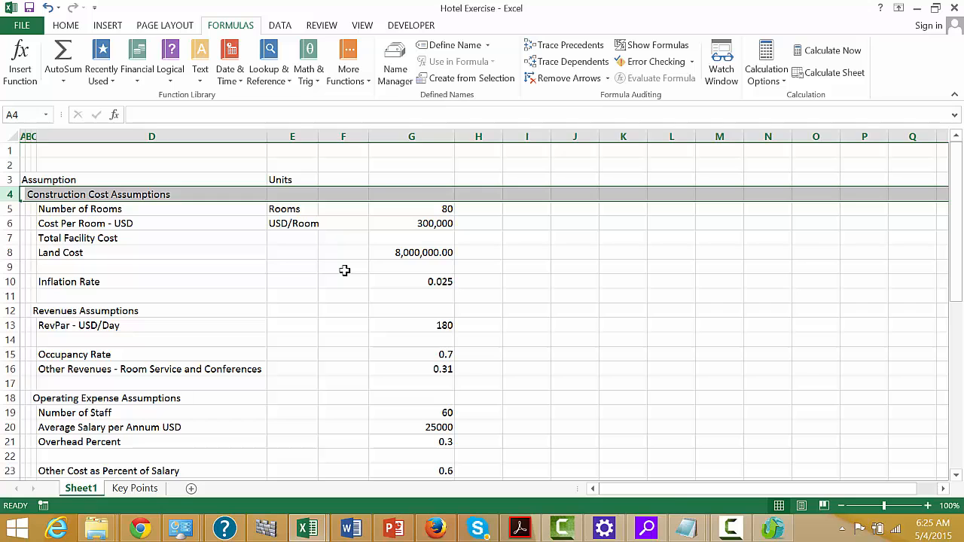
key("ctrl+shift+plus")
key("ctrl+shift+plus")
key("ctrl+shift+plus")
key("ctrl+shift+plus")
key("ctrl+shift+plus")
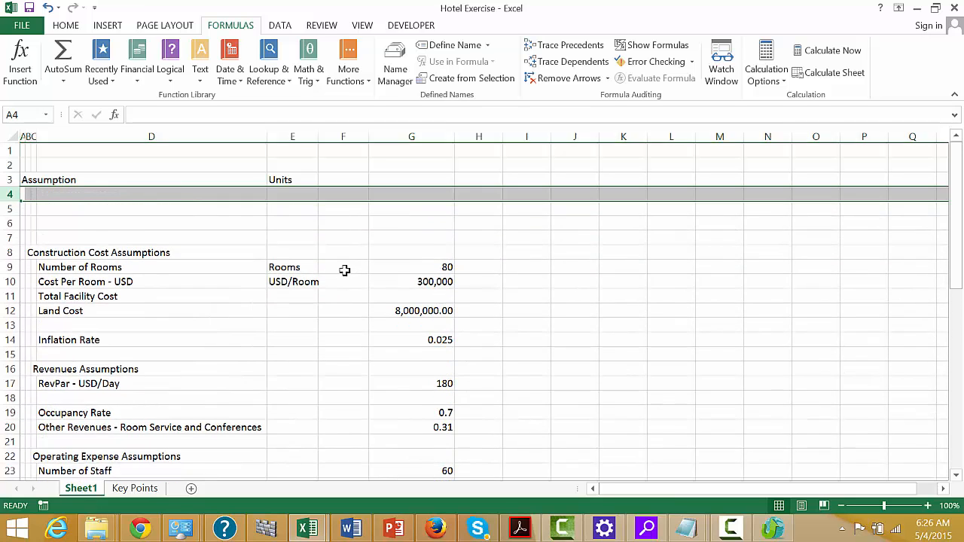
key("ctrl+shift+plus")
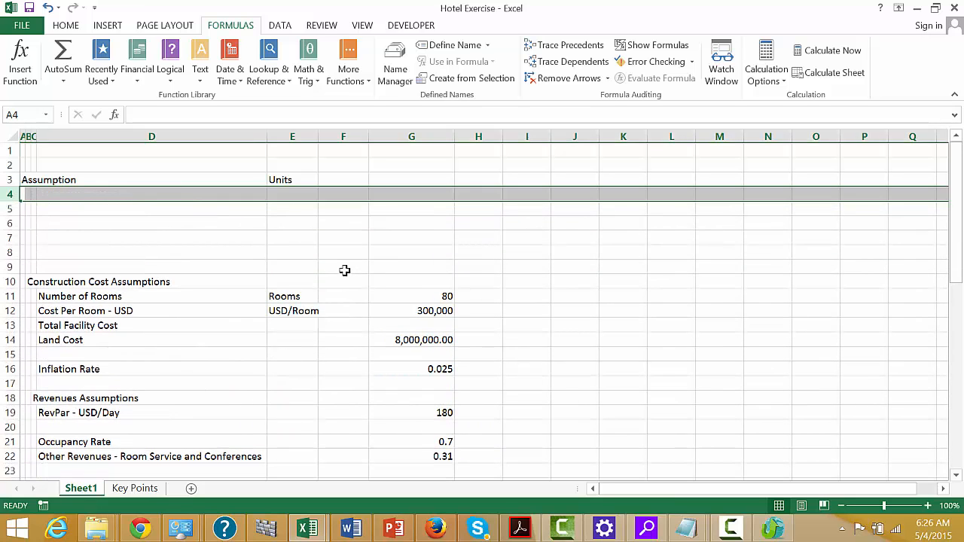
- Enter the section heading "Timing Assumption" in cell B4, indented one column under Assumption
key("Right")
key("Left")
key("Right")
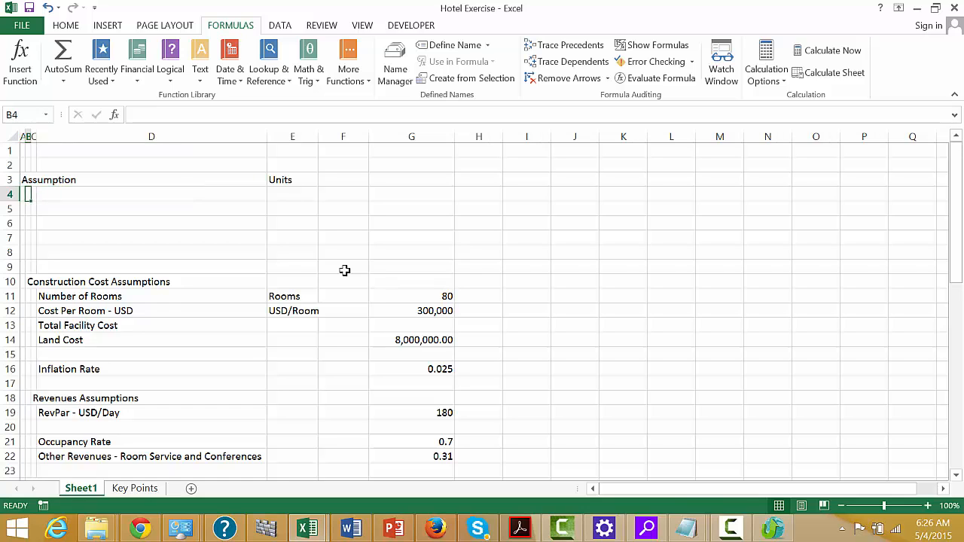
type("Time")
key("BackSpace")
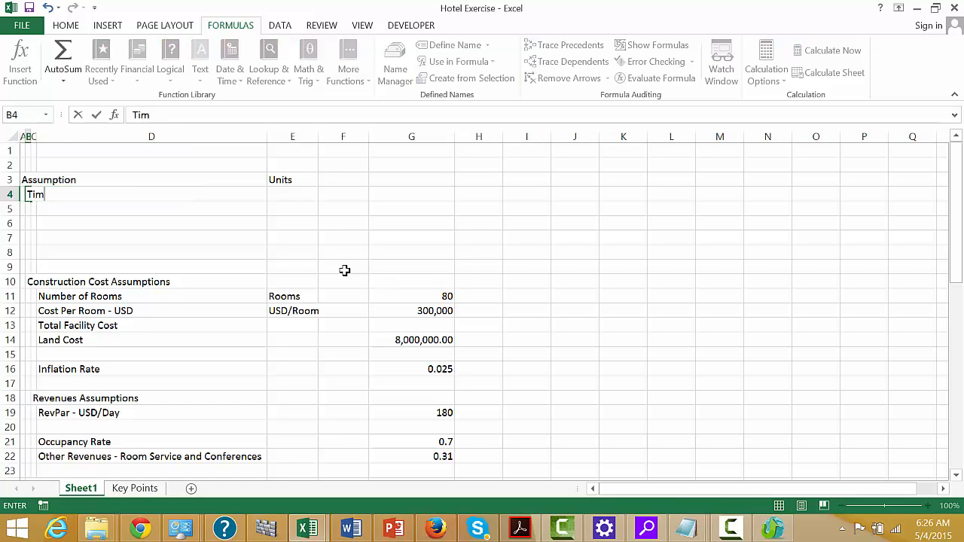
type("ing")
type("Assumption")
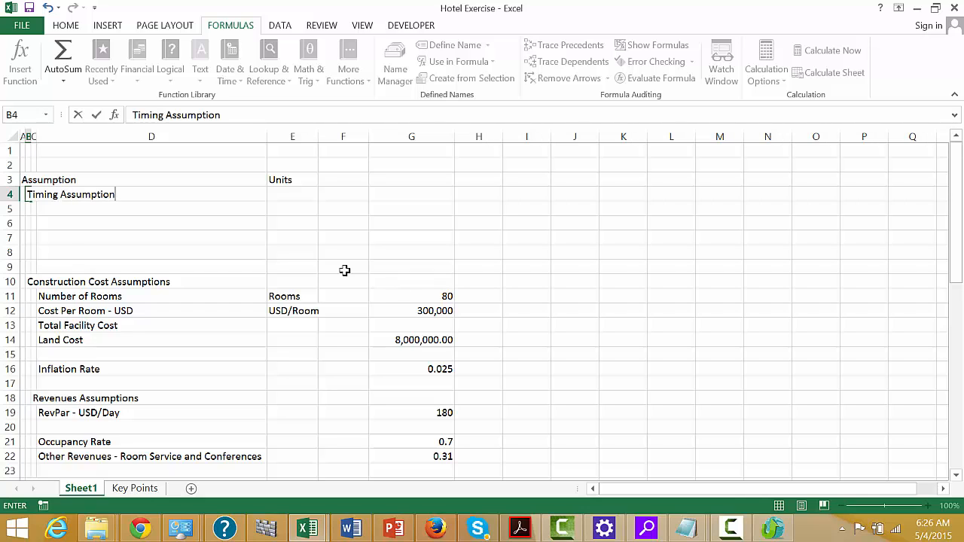
key("Return")
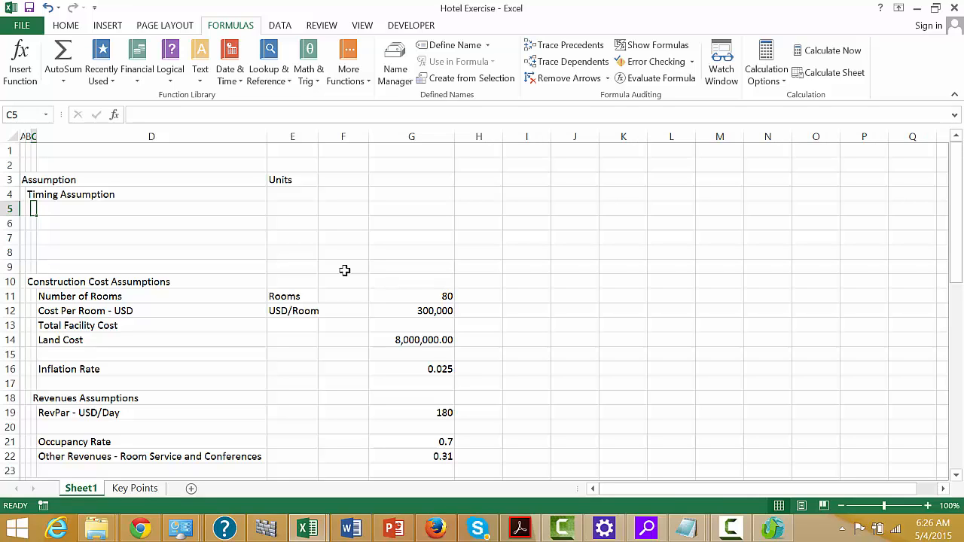
- Enter the item label "Development Start" in cell C5 under the Timing Assumption heading
type("Datin")
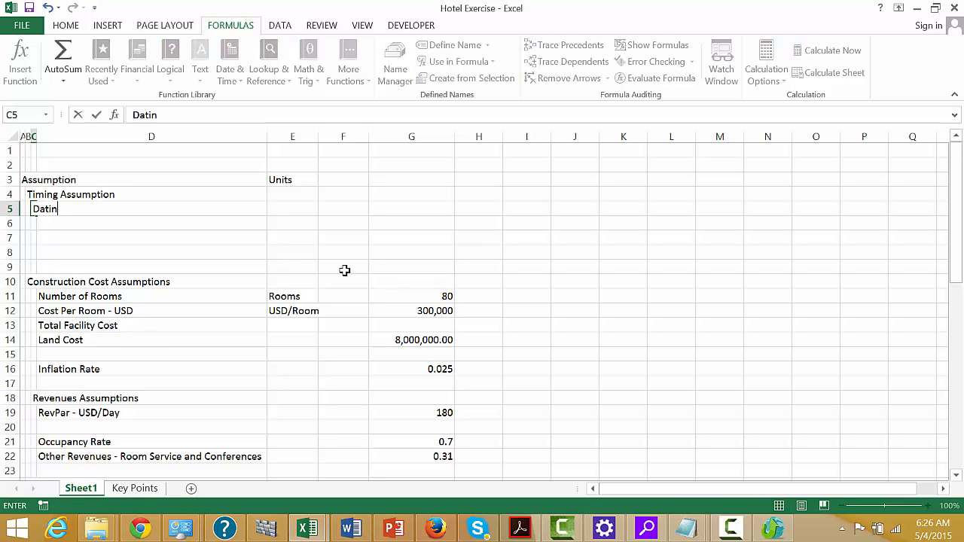
key("BackSpace")
key("BackSpace")
key("BackSpace")
key("BackSpace")
type("evelopment ")
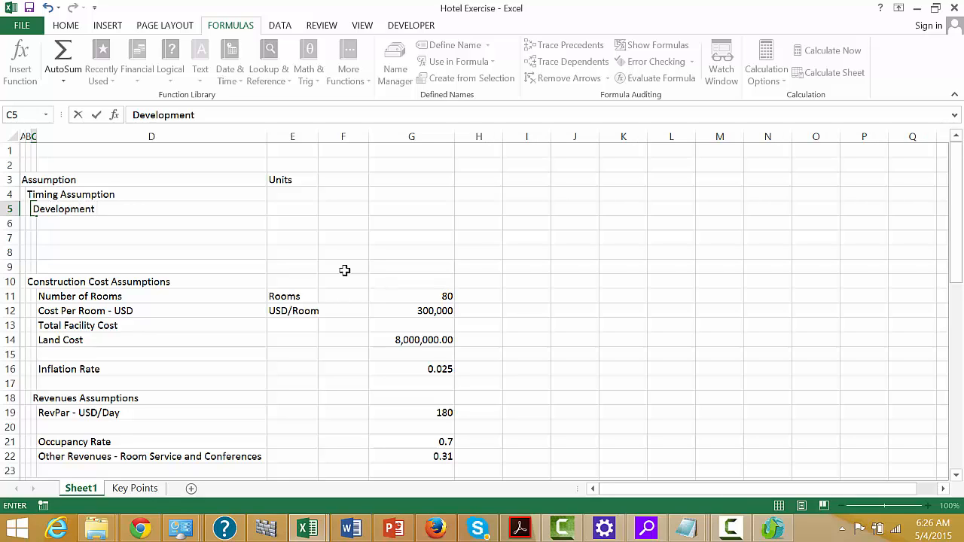
type("Start")
key("Return")
- Enter "Date" as the unit of Development Start in cell E5
key("Up")
key("Right")
key("Right")
key("Right")
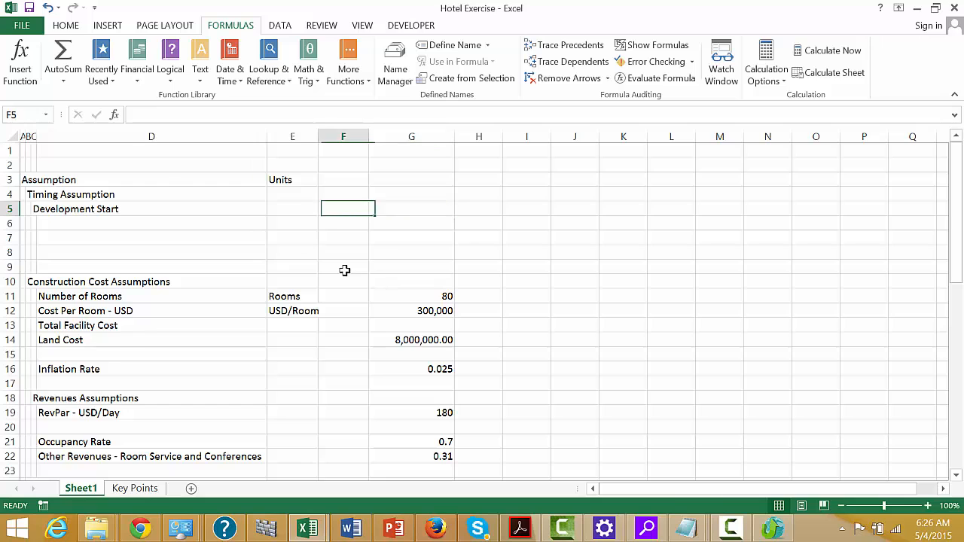
key("Left")
type("Date")
key("Return")
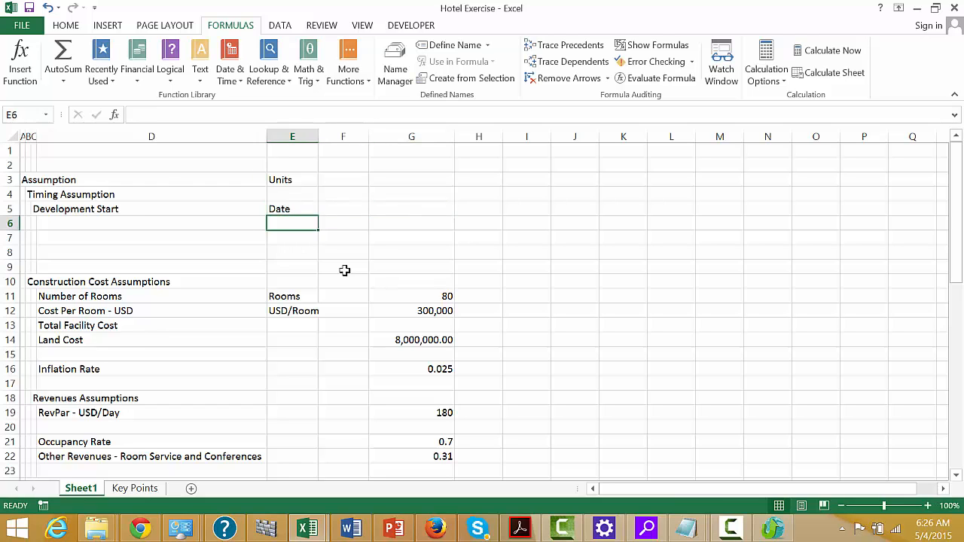
- Set the Development Start value in cell G5 to 1/1/2015 and format it in the day-month-year date style
key("Up")
key("Right")
key("Right")
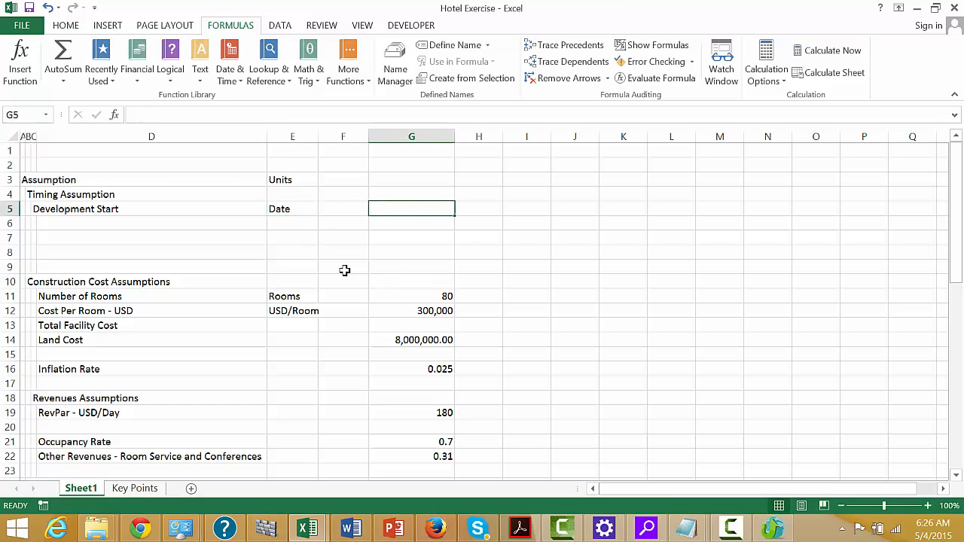
type("1/1/")
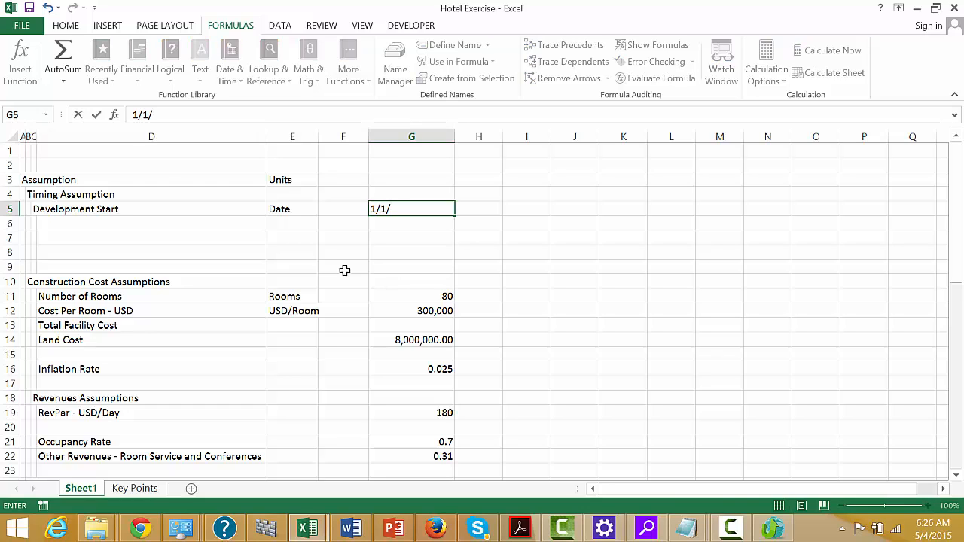
type("2015")
key("Return")
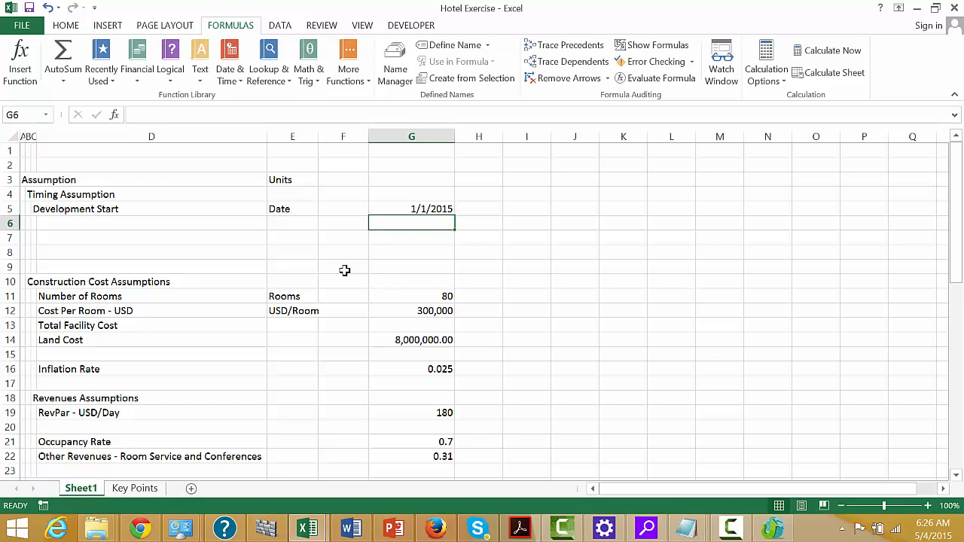
key("Up")
key("ctrl+shift+3")
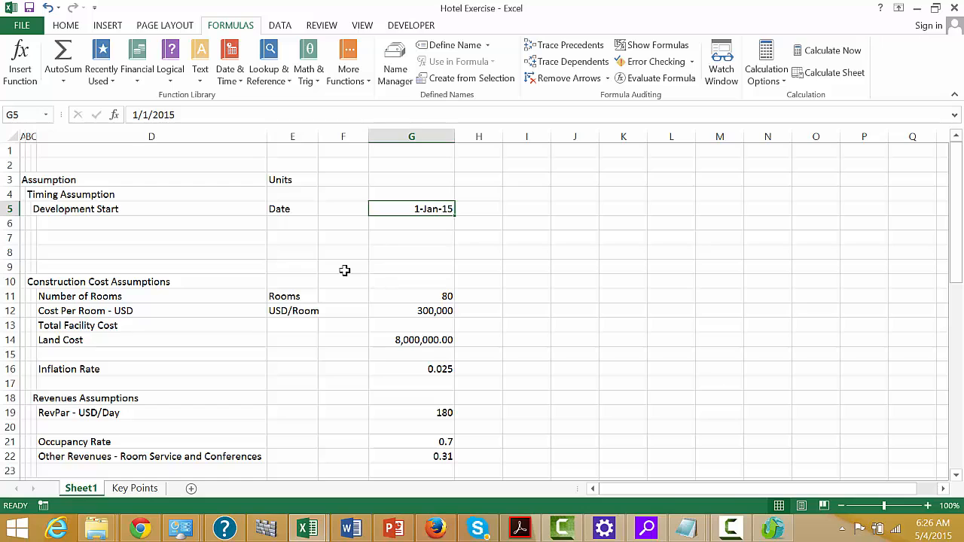
- Enter the item label "Development Period" in cell C6 below Development Start
key("Left")
key("Left")
key("Left")
key("Left")
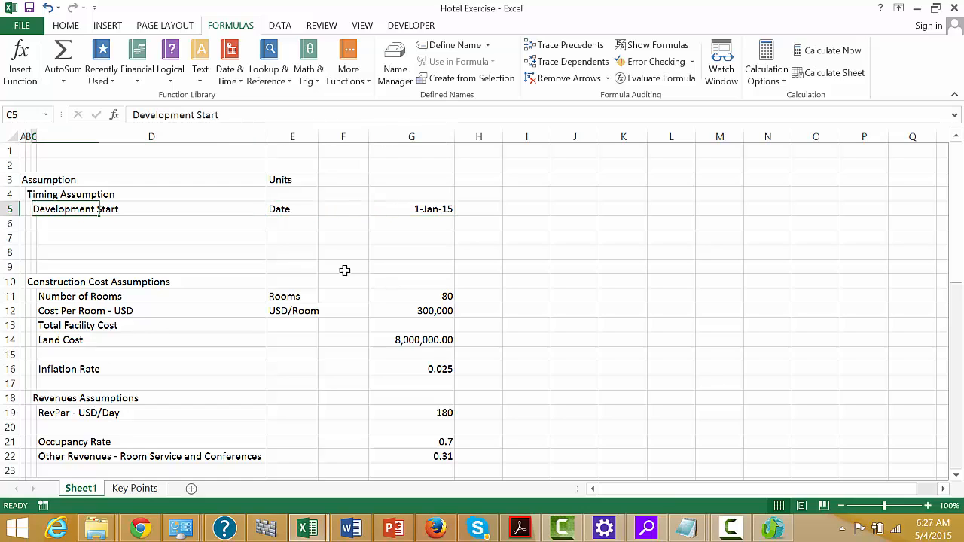
key("Down")
type("Deve")
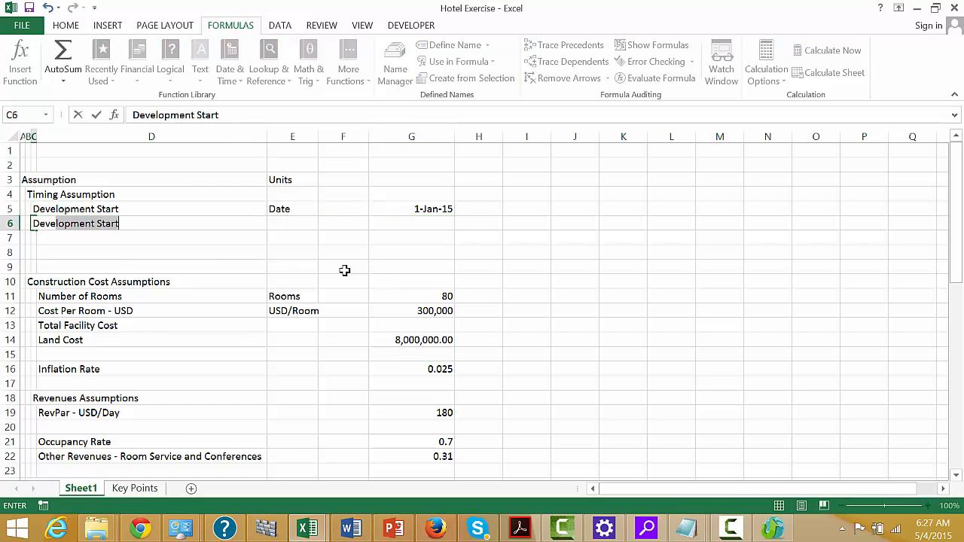
type("lopment Period")
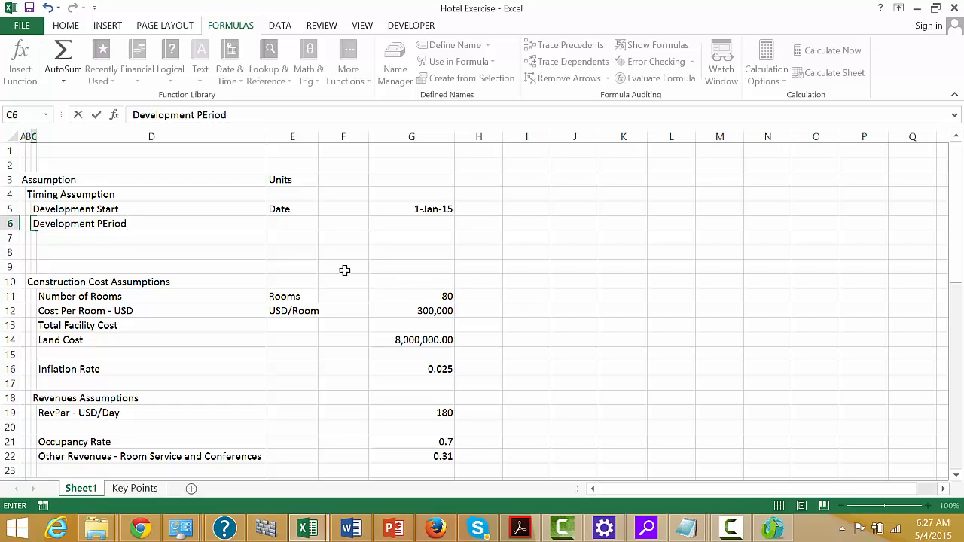
key("Return")
- Enter "Years" as the unit of Development Period in cell E6
key("Up")
key("Right")
key("Right")
key("Right")
key("Left")
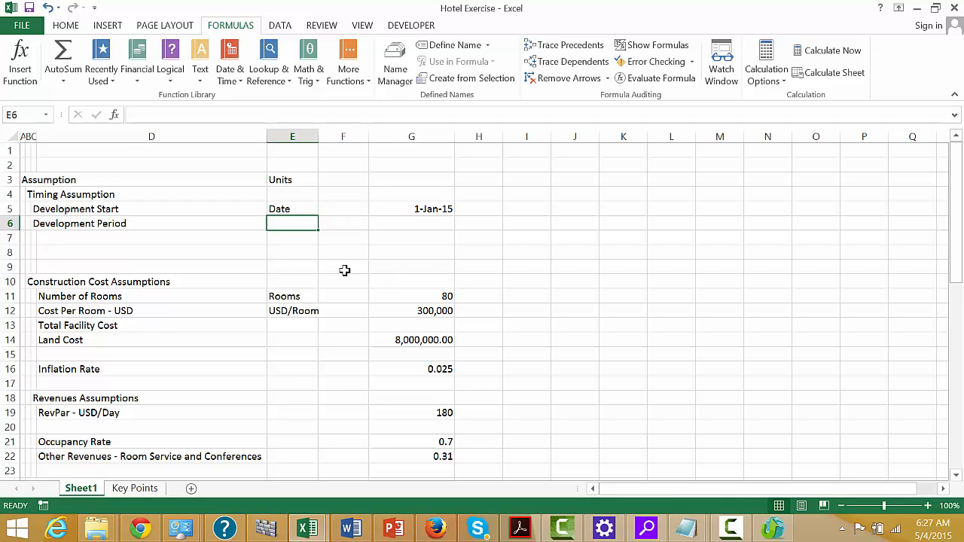
type("Years")
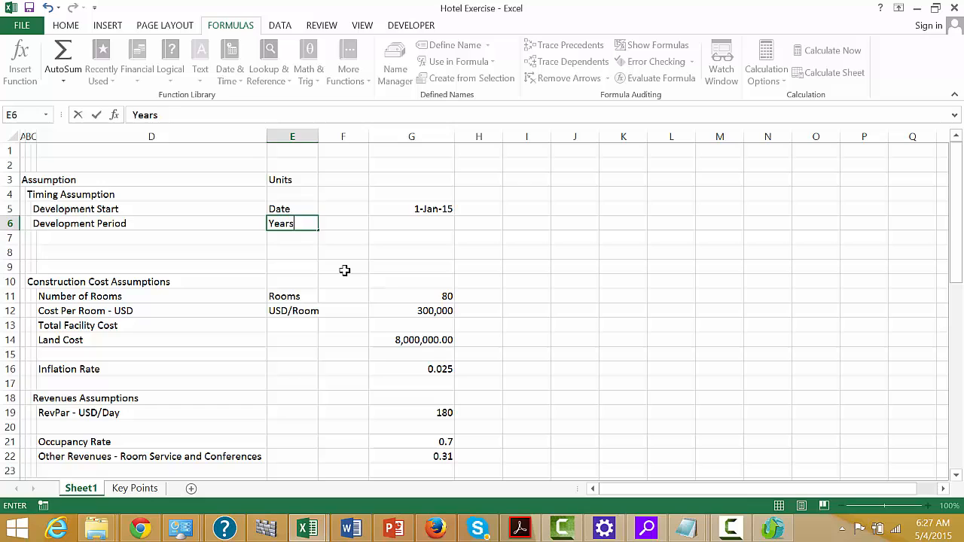
key("Return")
- Set the Development Period value in cell G6 to 3
key("Up")
key("Right")
key("Right")
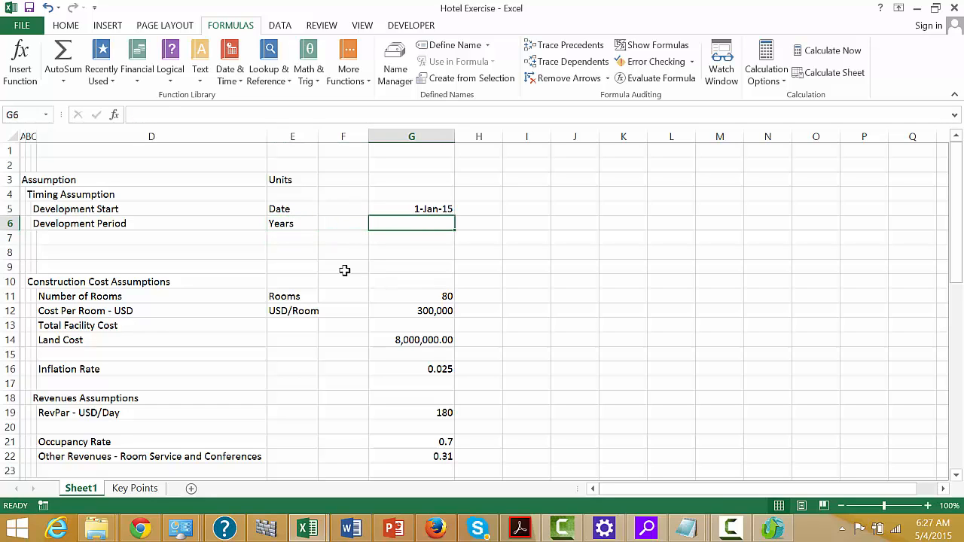
type("3")
key("Return")
key("Up")
key("Left")
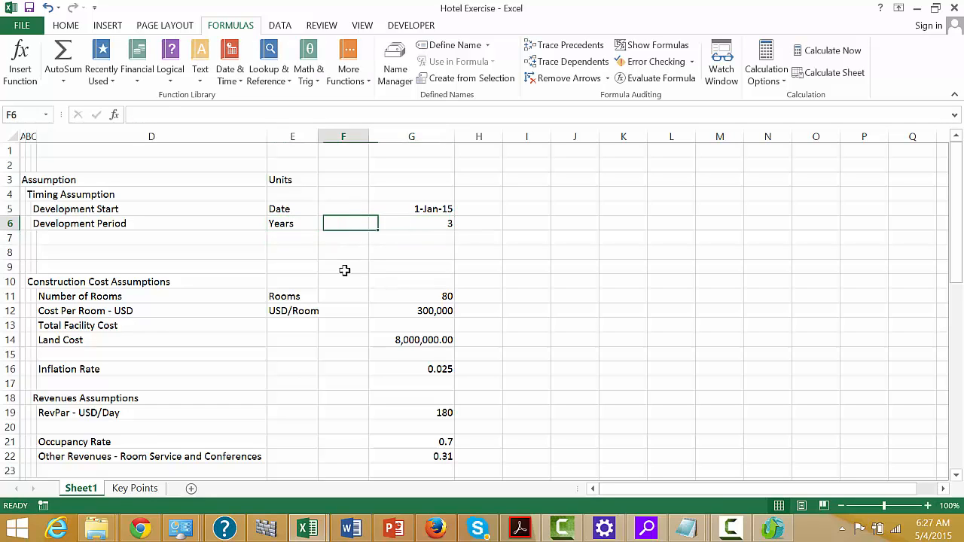
key("Left")
key("Left")
key("Left")
key("Left")
key("Right")
key("Right")
key("Right")
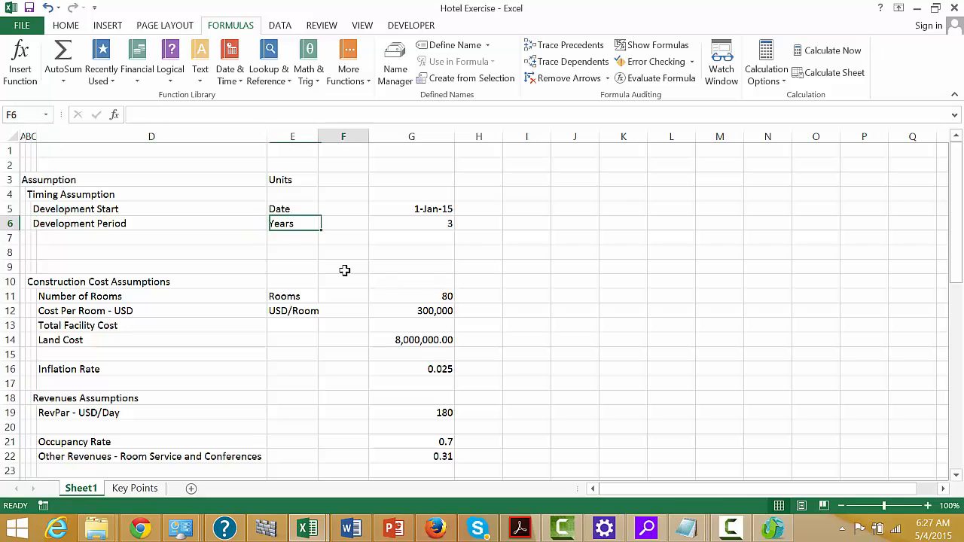
key("Right")
key("Right")
- Enter the item label "Land Puchase and Financing Date" in cell C7 below Development Period
key("Down")
key("Left")
key("Left")
key("Left")
key("Left")
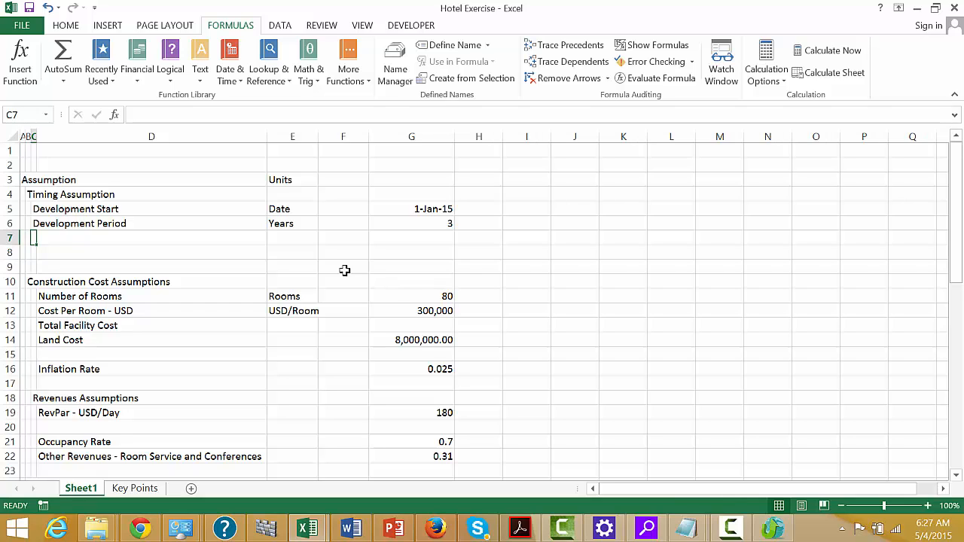
key("Left")
key("Left")
key("Right")
key("Right")
key("Right")
key("Right")
key("Right")
key("Right")
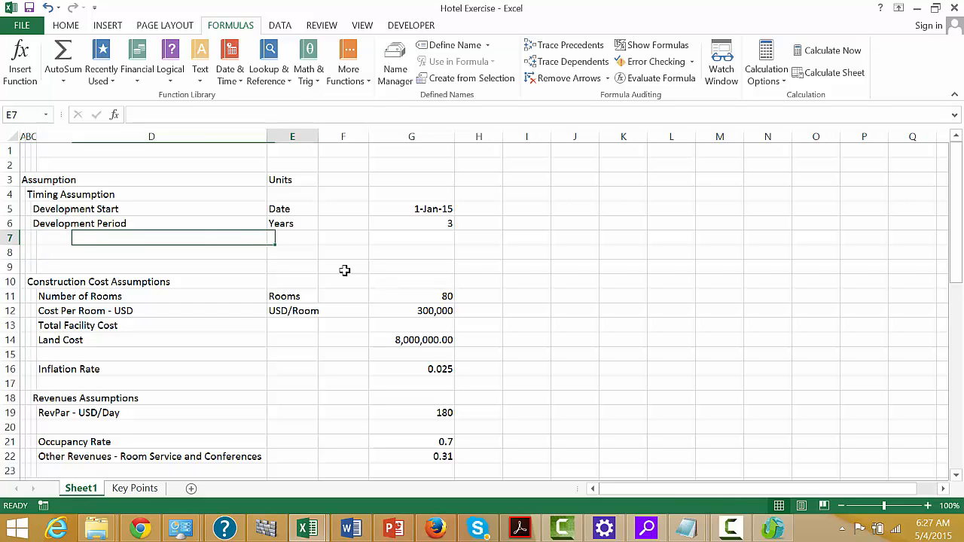
key("Left")
key("Left")
key("Left")
key("Left")
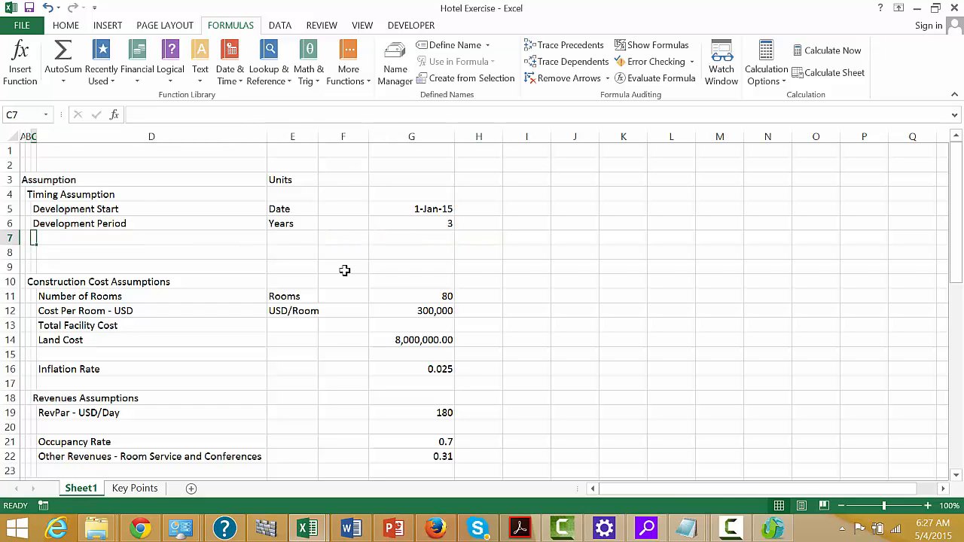
type("Land")
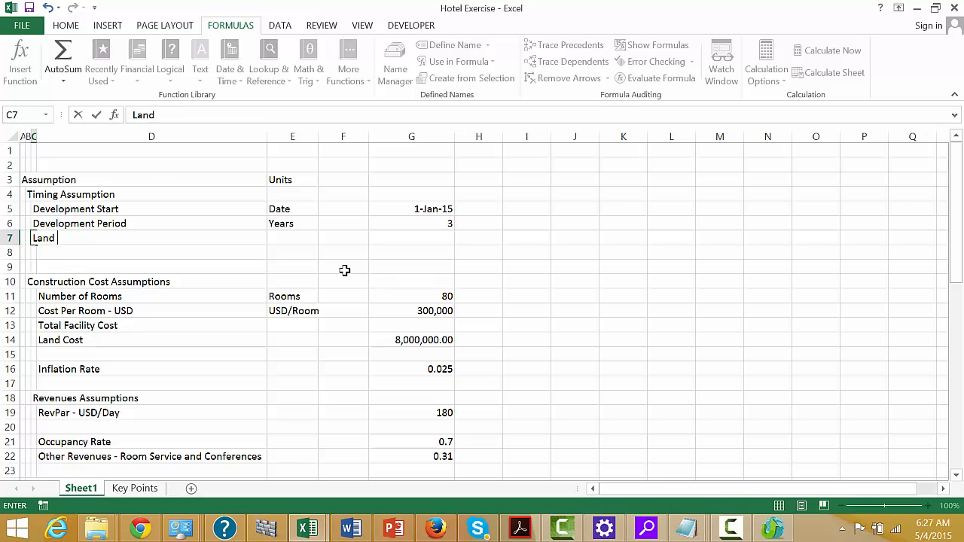
type(" Puchase and F")
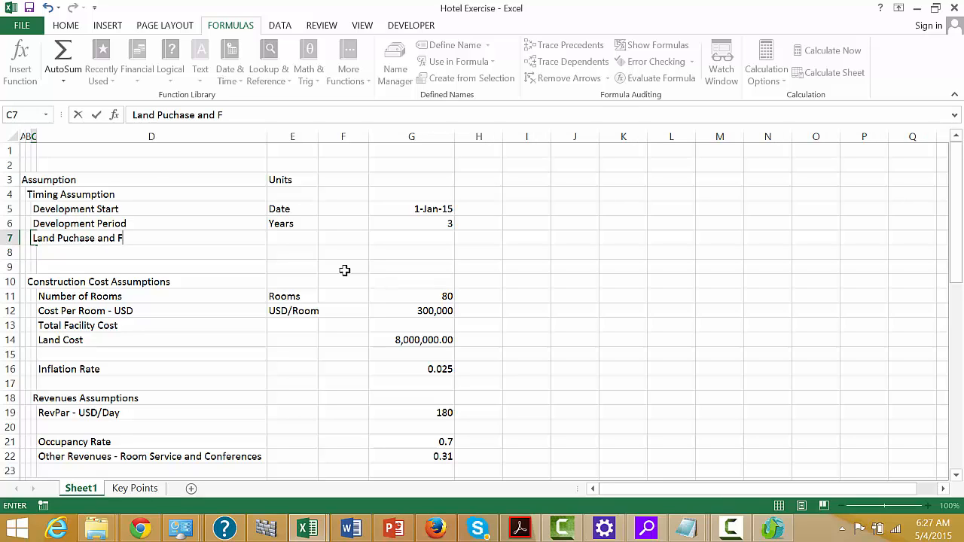
type("inancing Date")
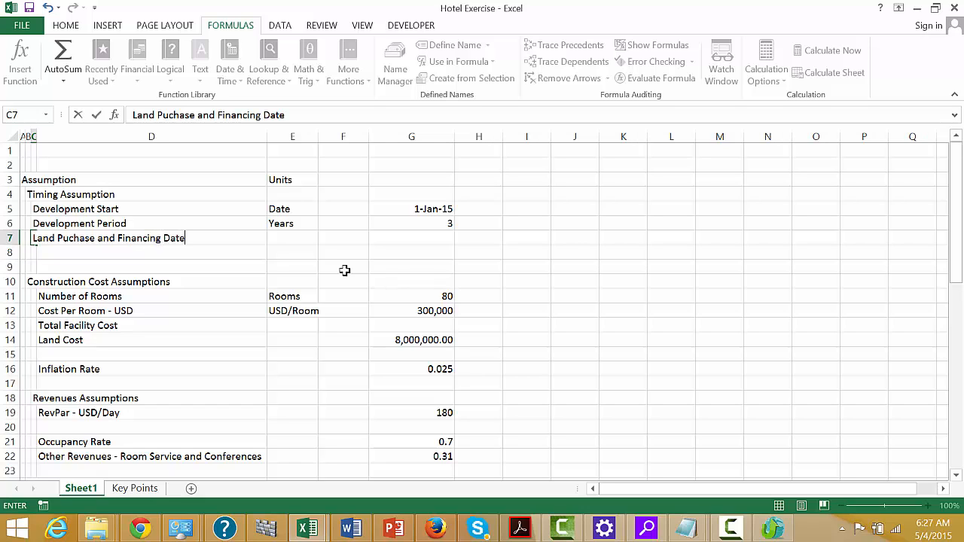
key("Return")
- Enter "Date" as the unit of the land purchase and financing item in cell E7
key("Up")
key("Right")
key("Right")
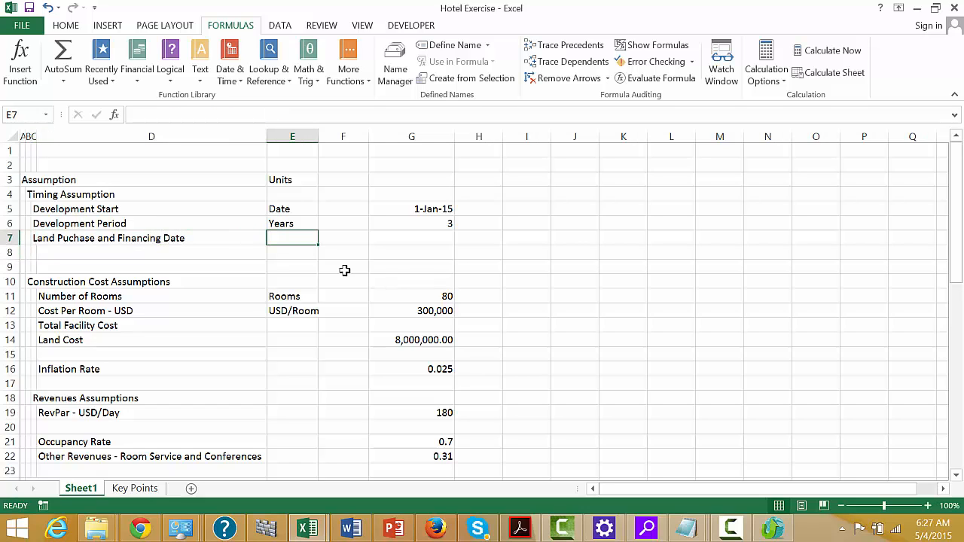
type("Date")
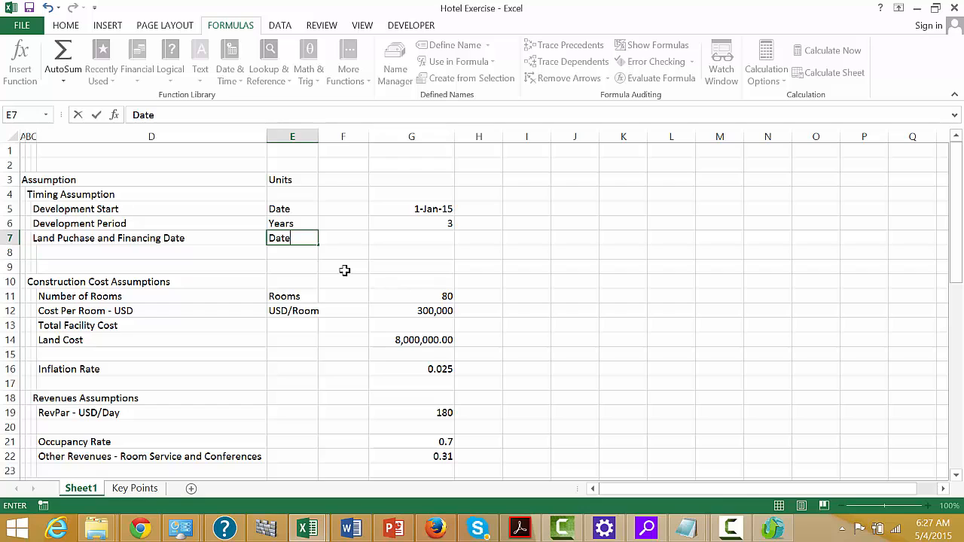
key("Return")
- Calculate the land purchase and financing date in cell G7 with the formula =EDATE(G5,G6*12)
key("Up")
key("Right")
key("Right")
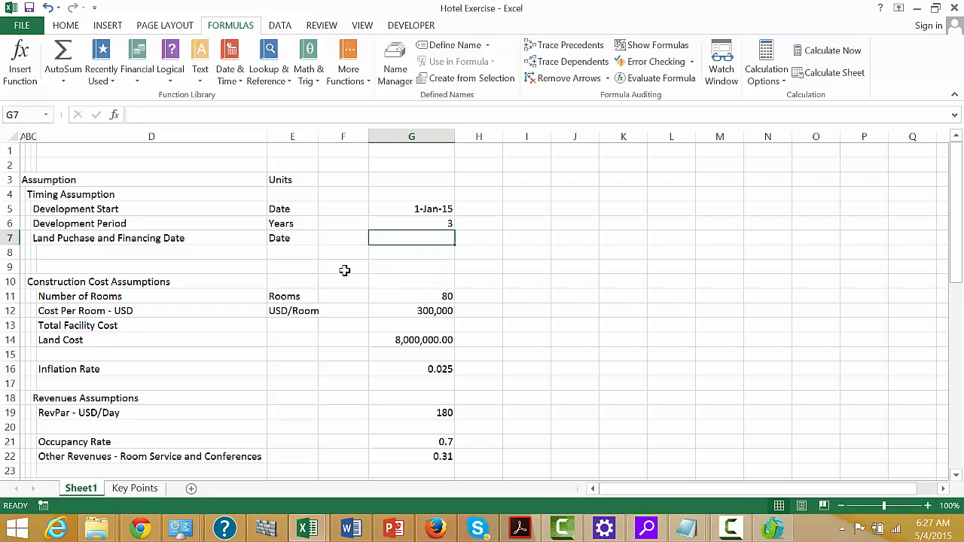
type("=")
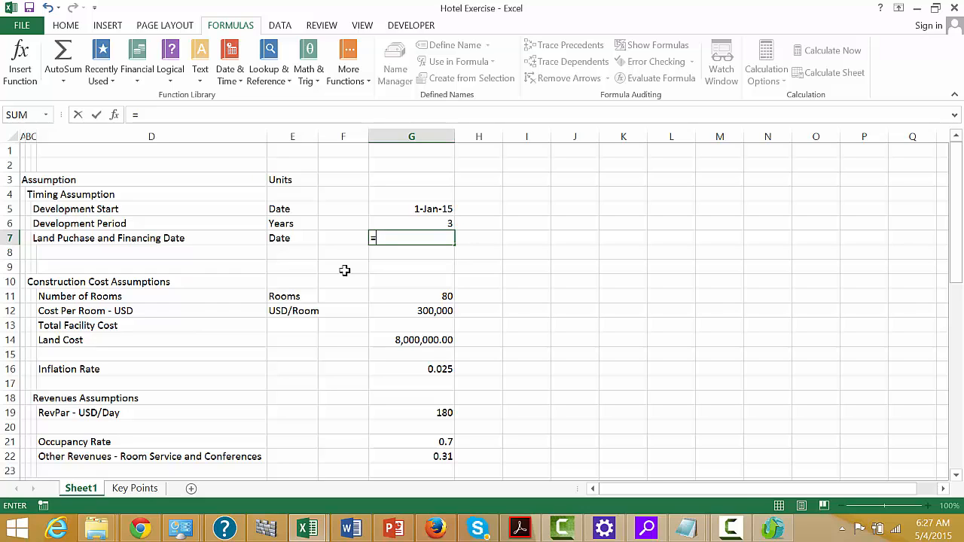
key("Up")
key("Up")
key("Down")
key("Down")
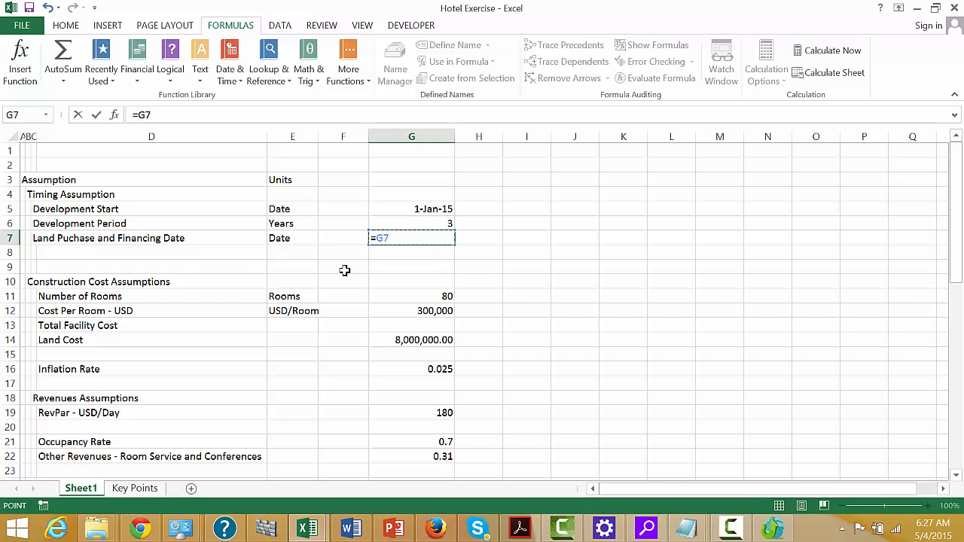
key("BackSpace")
key("BackSpace")
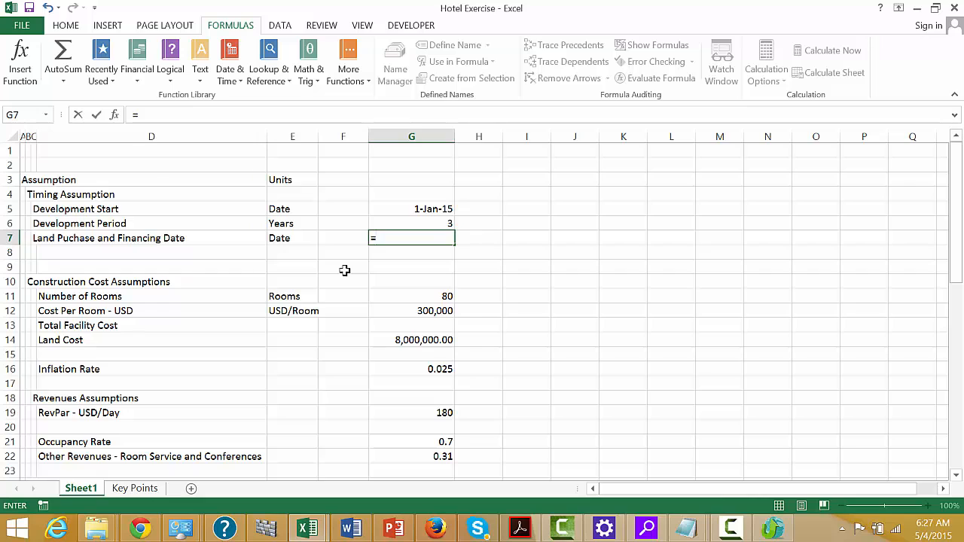
type("ed")
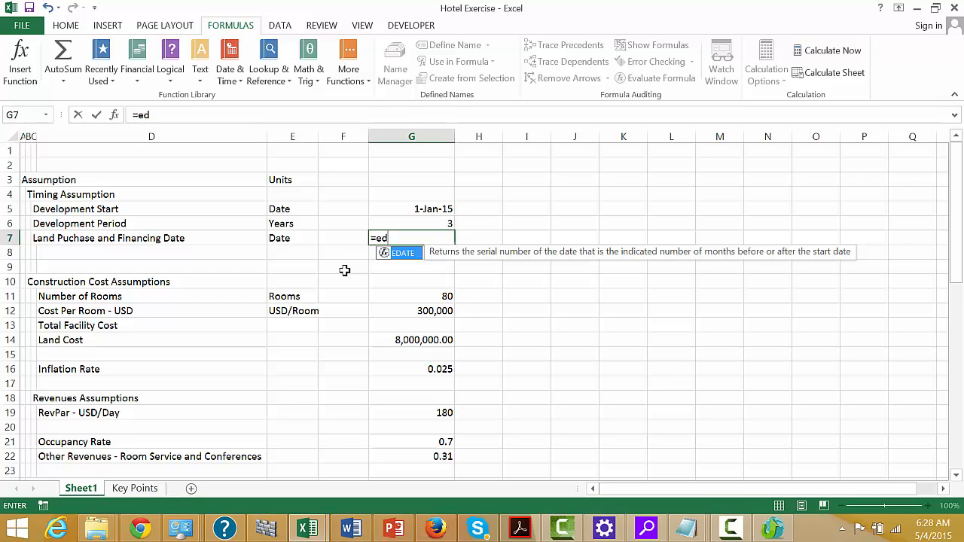
key("Tab")
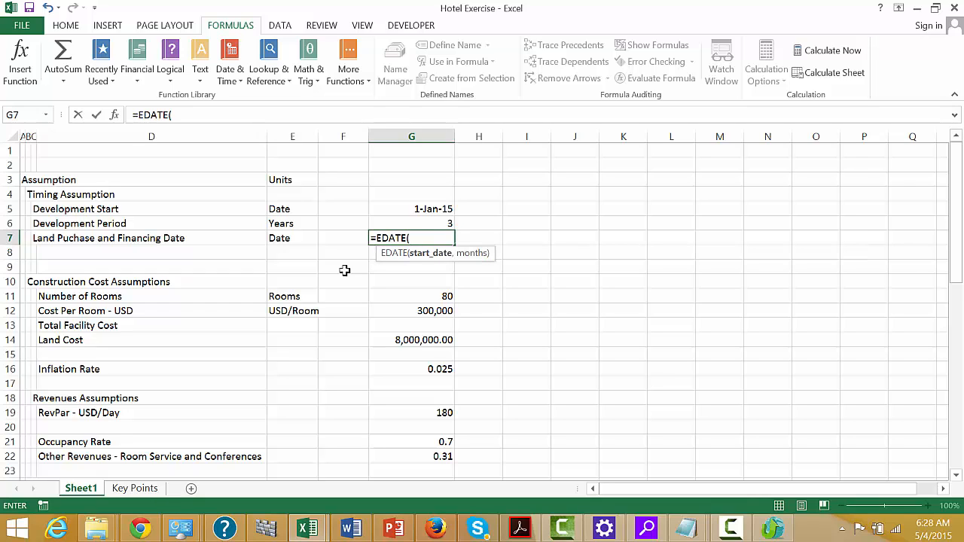
key("Up")
key("Up")
type(",")
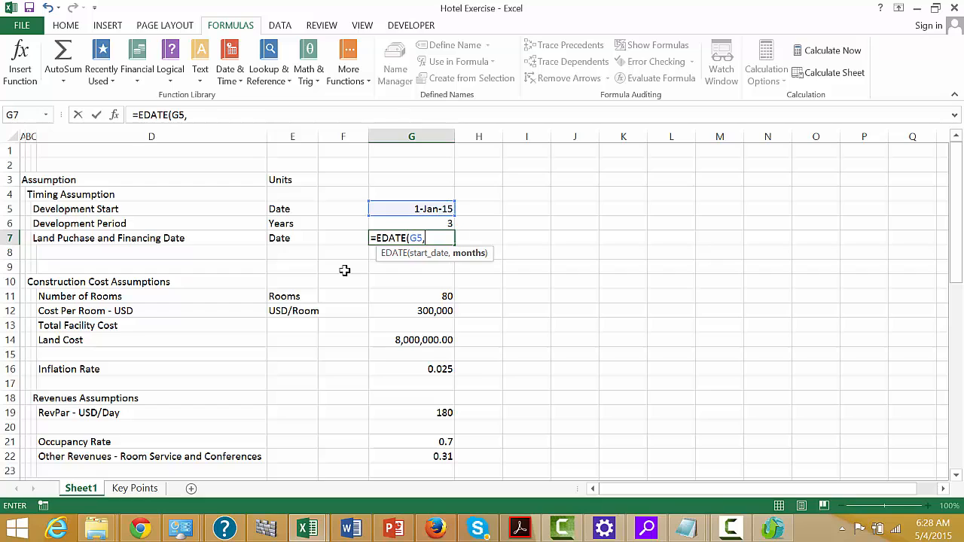
key("Up")
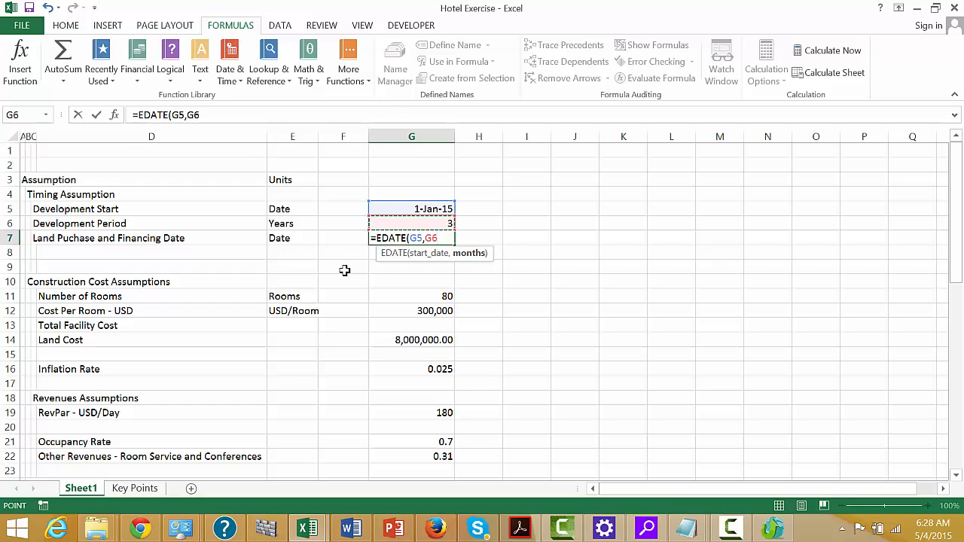
type("8")
key("BackSpace")
type("*12")
key("Return")
- Format the land purchase and financing date in cell G7 in the day-month-year date style
key("Up")
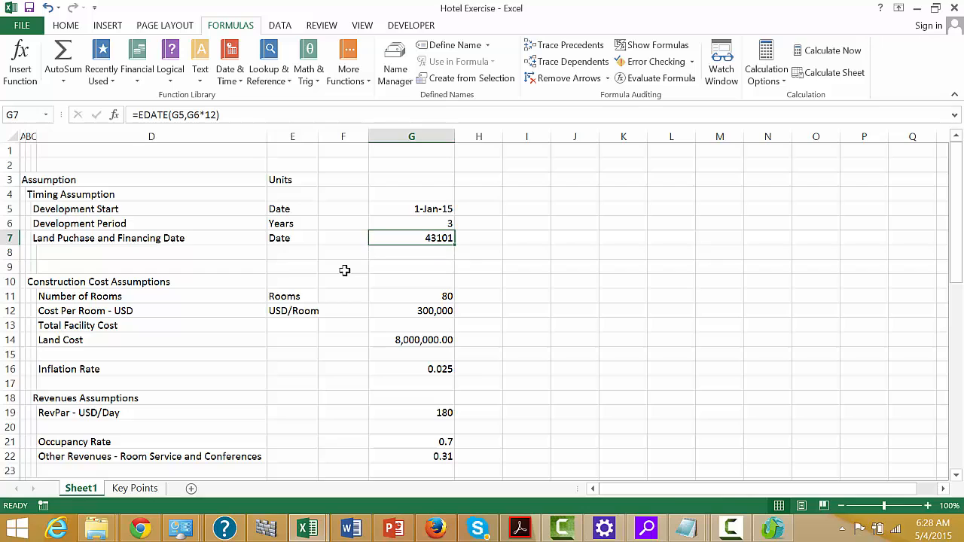
key("ctrl+shift+3")
key("Down")
key("Left")
key("Left")
key("Left")
key("Left")
key("Left")
key("Left")
key("Right")
key("Right")
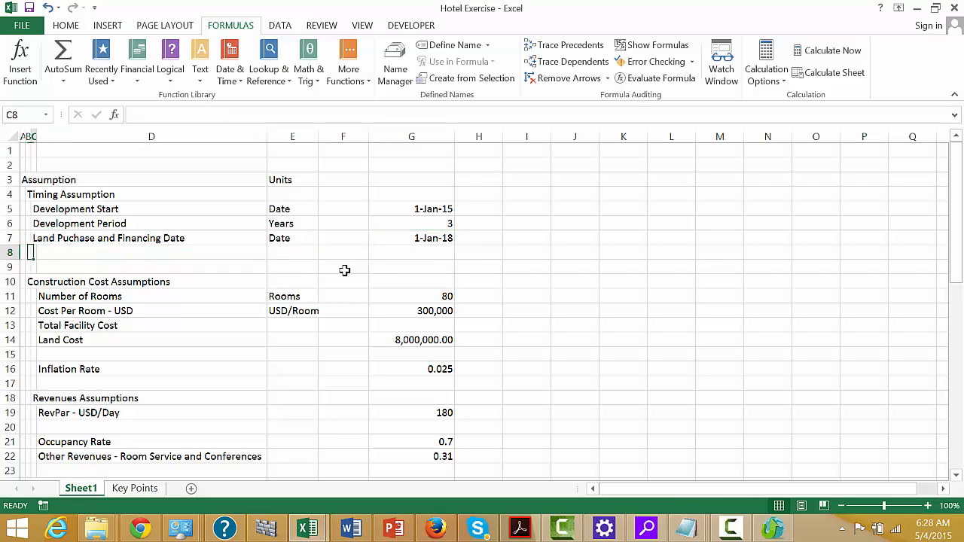
key("Right")
key("Left")
key("Left")
key("Right")
key("Right")
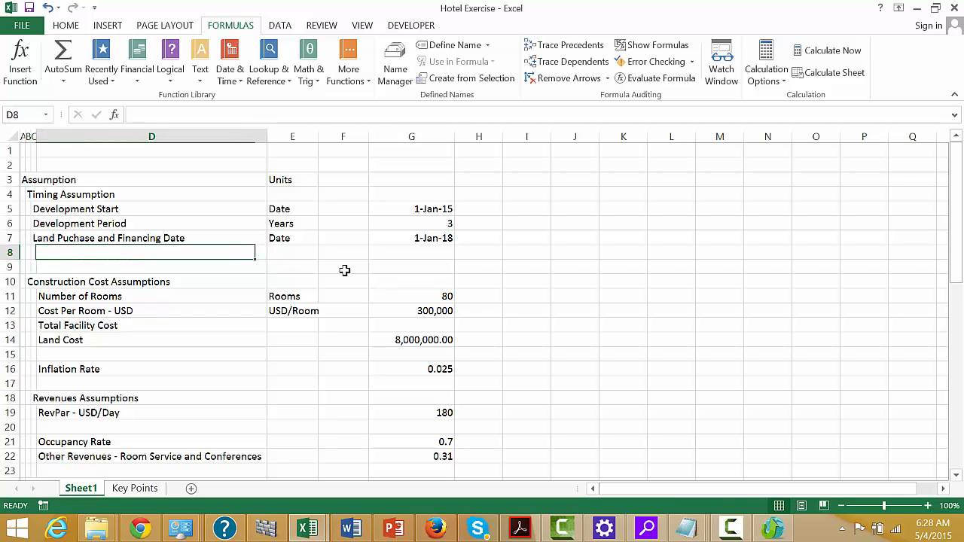
key("Right")
key("Right")
key("Right")
key("Right")
key("Left")
key("Left")
key("Left")
key("Left")
key("Left")
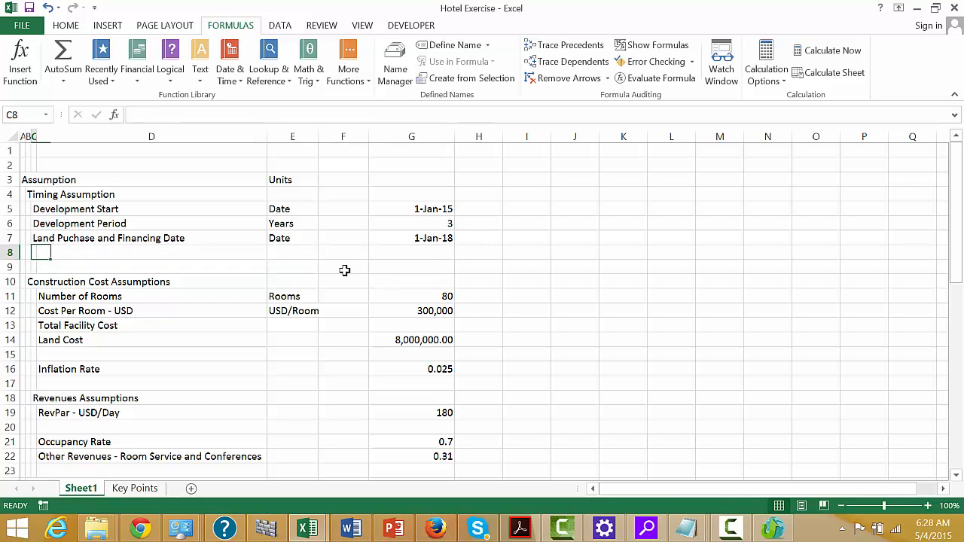
key("Left")
key("Right")
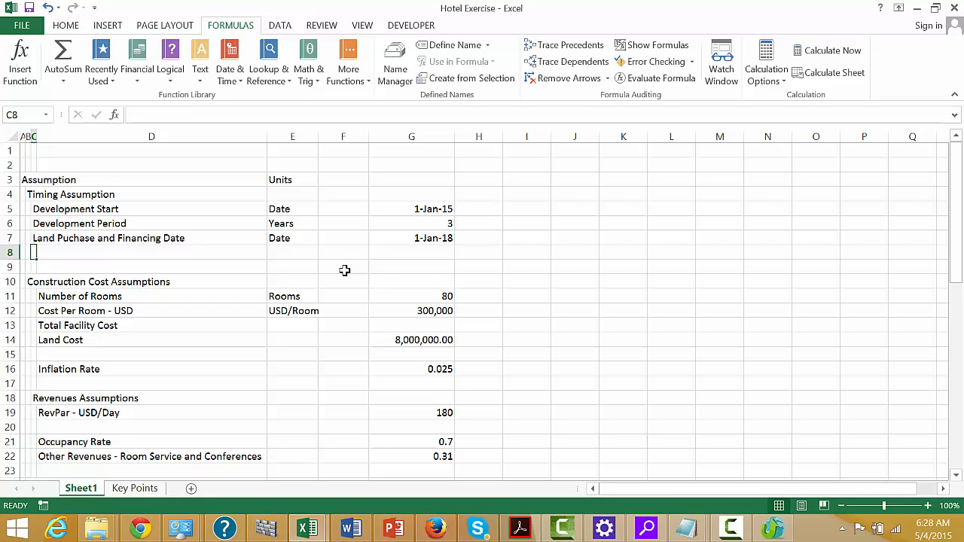
type("con")
key("BackSpace")
key("BackSpace")
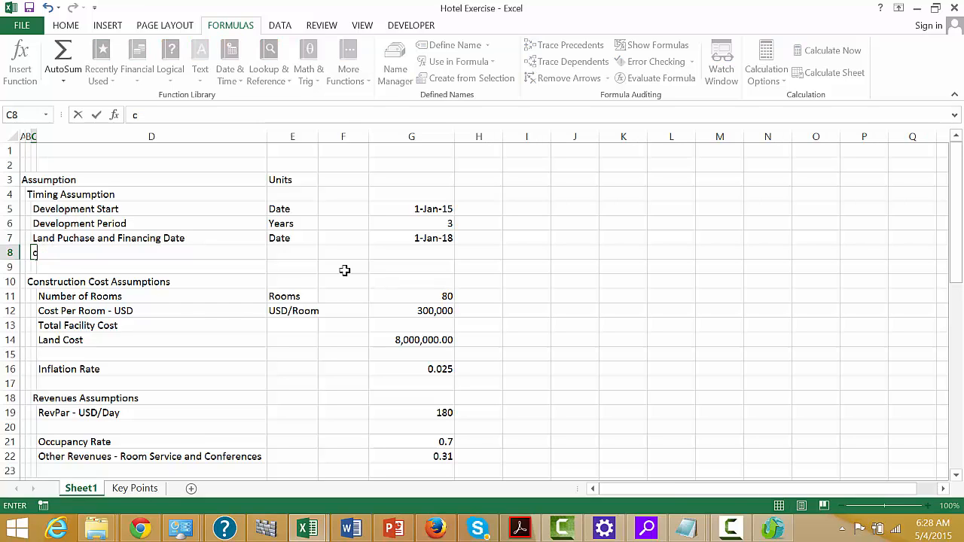
key("BackSpace")
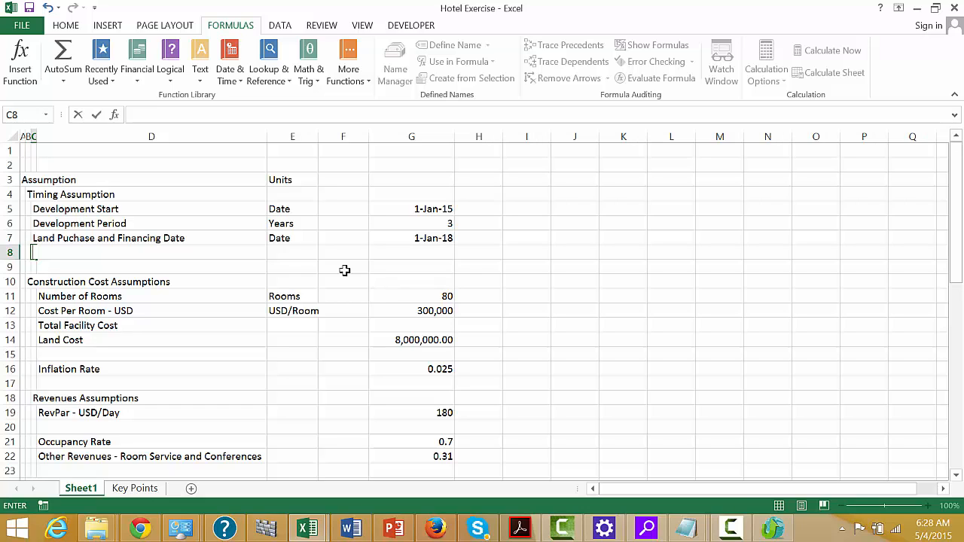
key("Escape")
key("Left")
key("Right")
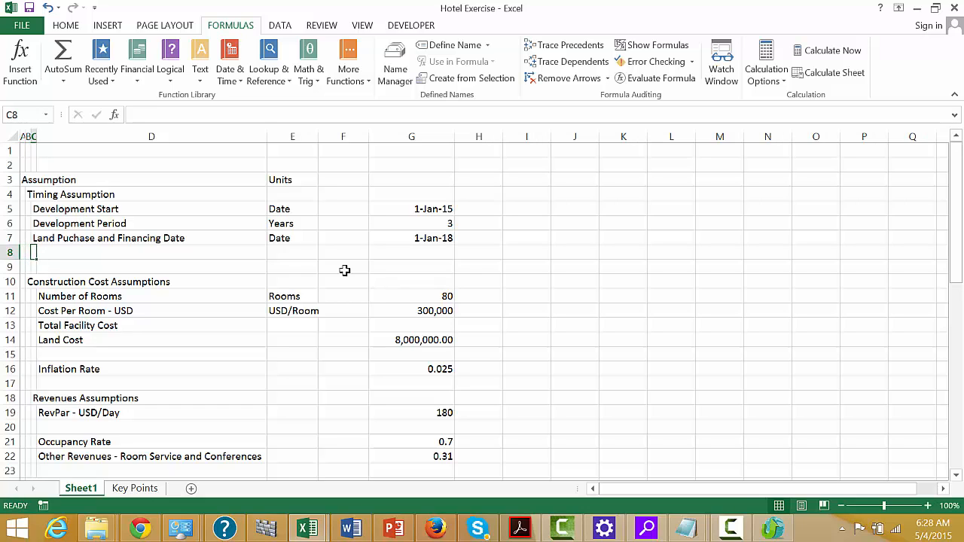
- Enter the item label "Construction Period" in cell C8 below the land purchase and financing date
type("Constr")
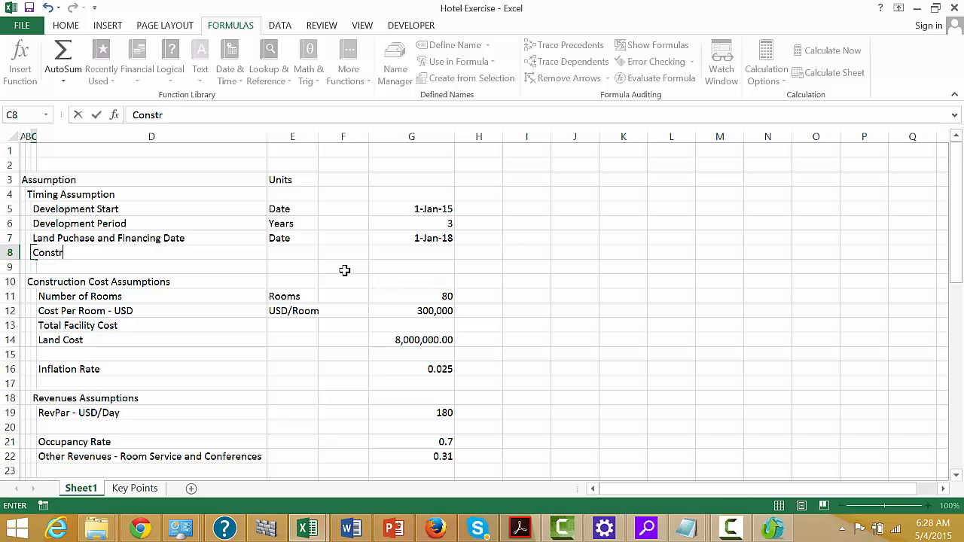
type("uction PEro")
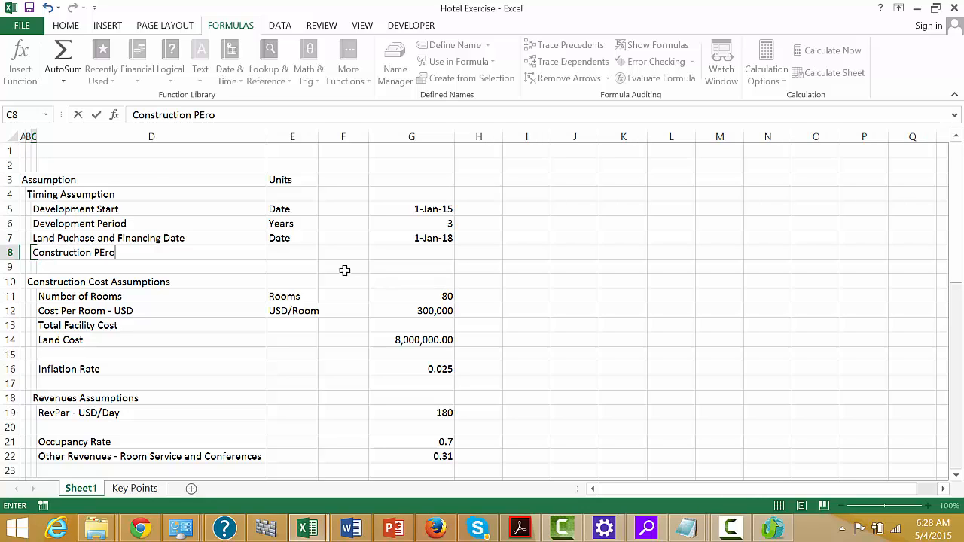
key("BackSpace")
key("BackSpace")
key("BackSpace")
type("eriod")
key("ctrl+Return")
- Enter "Months" as the unit of Construction Period in cell E8
key("Down")
key("Up")
key("Right")
key("Right")
type("M")
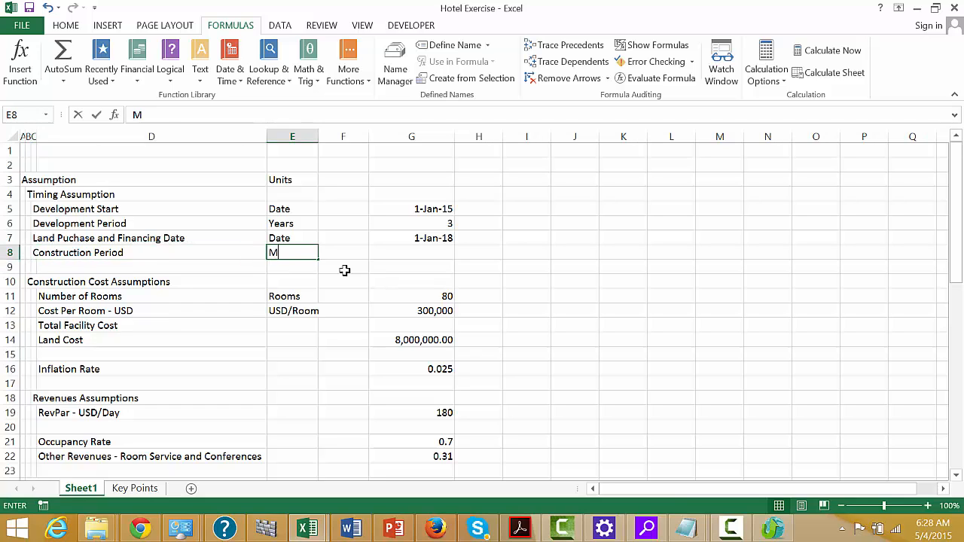
type("onths")
key("Return")
- Set the Construction Period value in cell G8 to 40 months
key("Up")
key("Right")
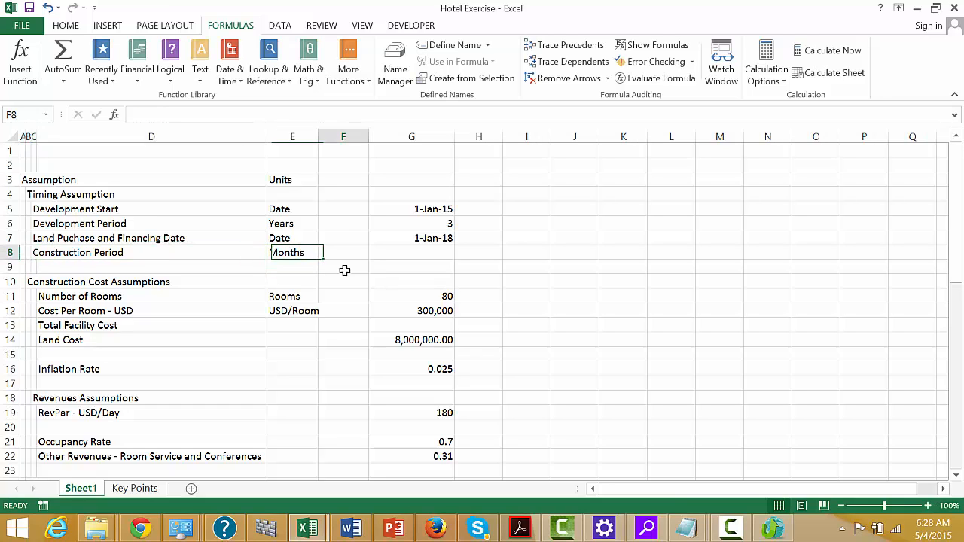
key("Right")
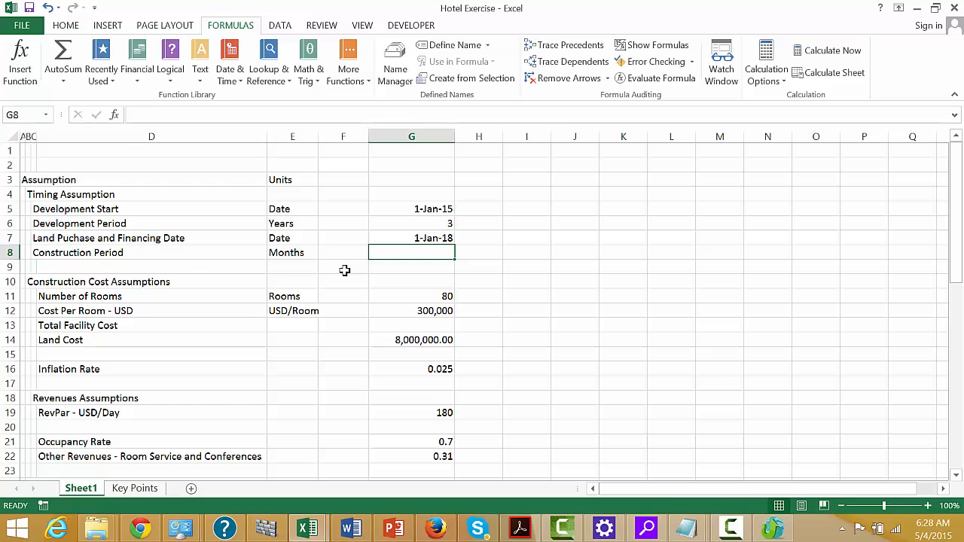
type("40")
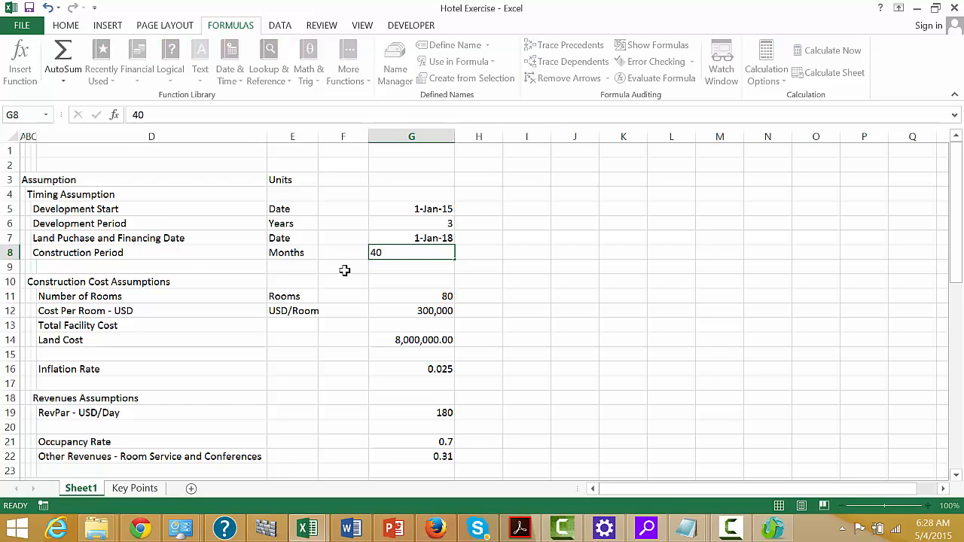
key("Return")
- Insert two blank rows at row 9, between the Construction Period row and the Construction Cost Assumptions section
key("shift+space")
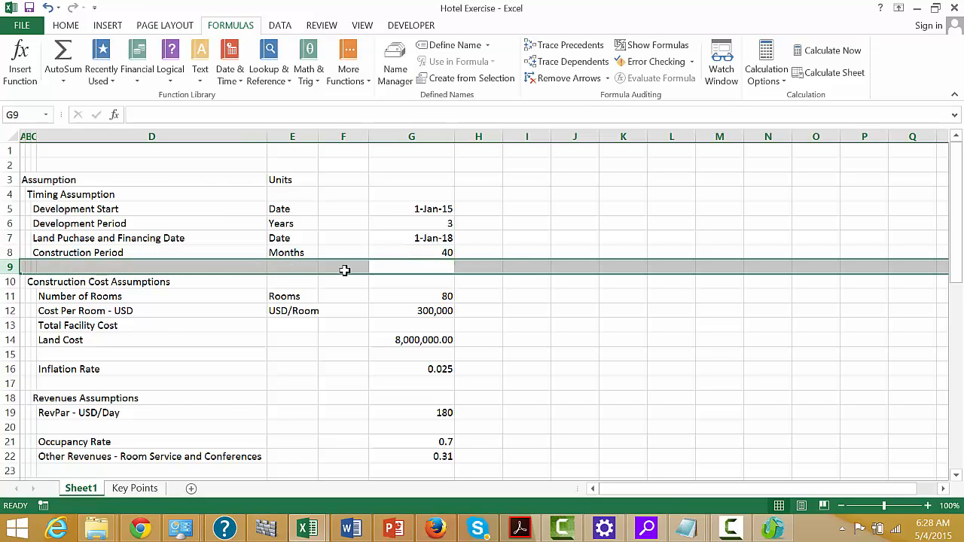
key("ctrl+shift+plus")
key("ctrl+shift+plus")
- Enter the item label "Temporary Occupancy Date" in cell C9 below Construction Period
key("Left")
key("Left")
key("Left")
key("Left")
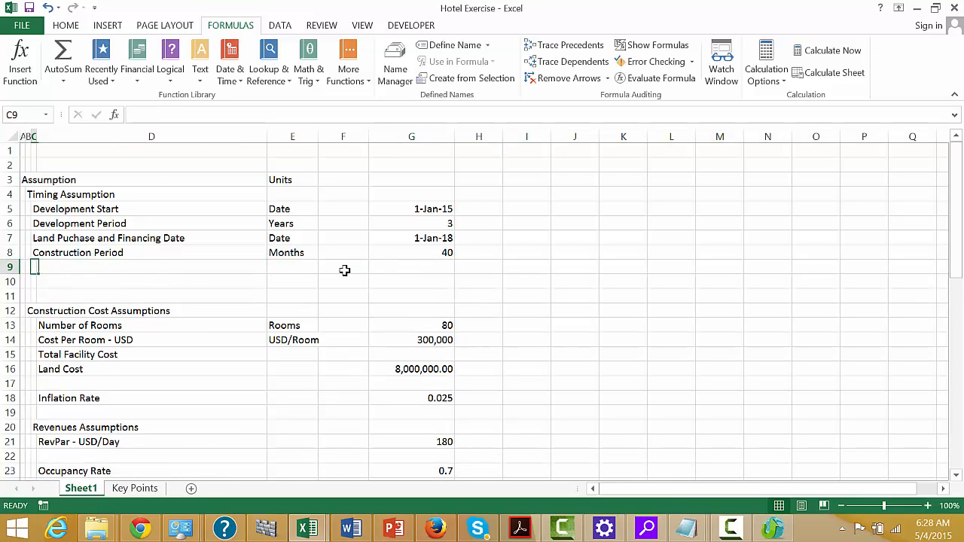
type("Te")
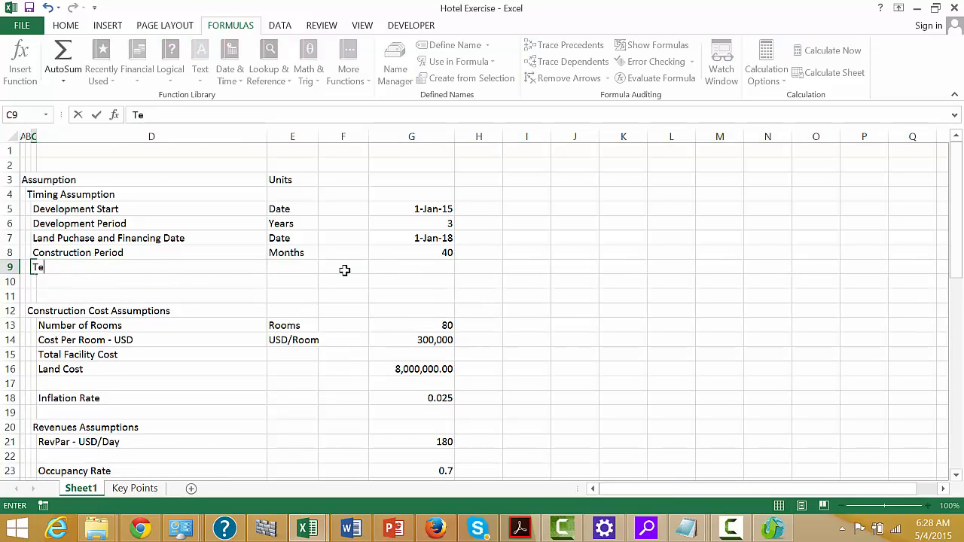
type("mporary Occu")
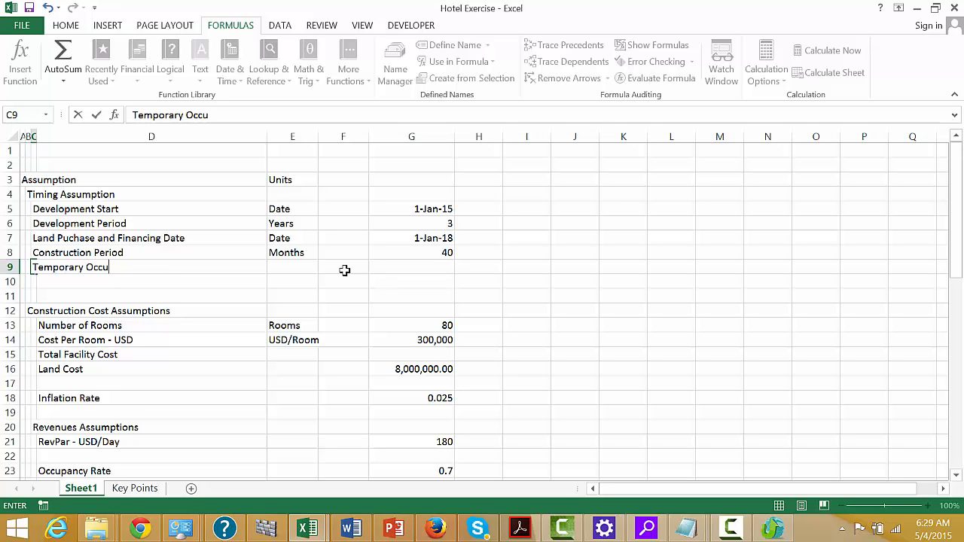
type("pancy Date")
key("Return")
- Enter "Date" as the unit of Temporary Occupancy Date in cell E9
key("Up")
left_click(344, 270)
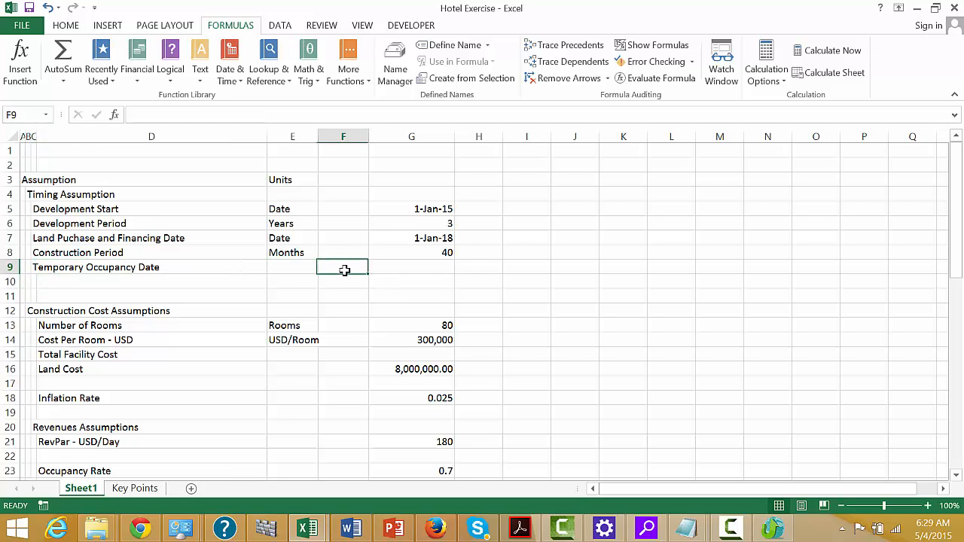
key("Left")
key("Left")
key("Left")
key("Right")
key("Right")
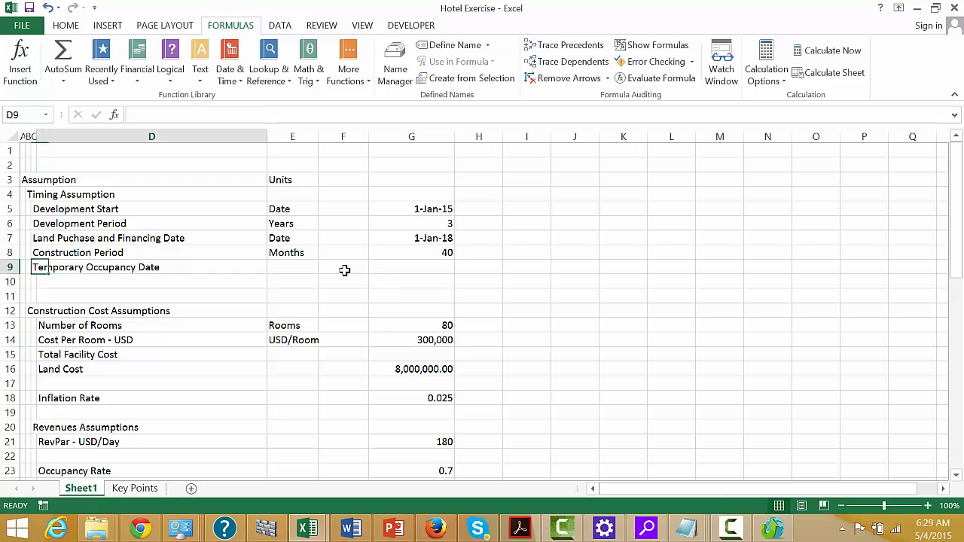
type("DAte")
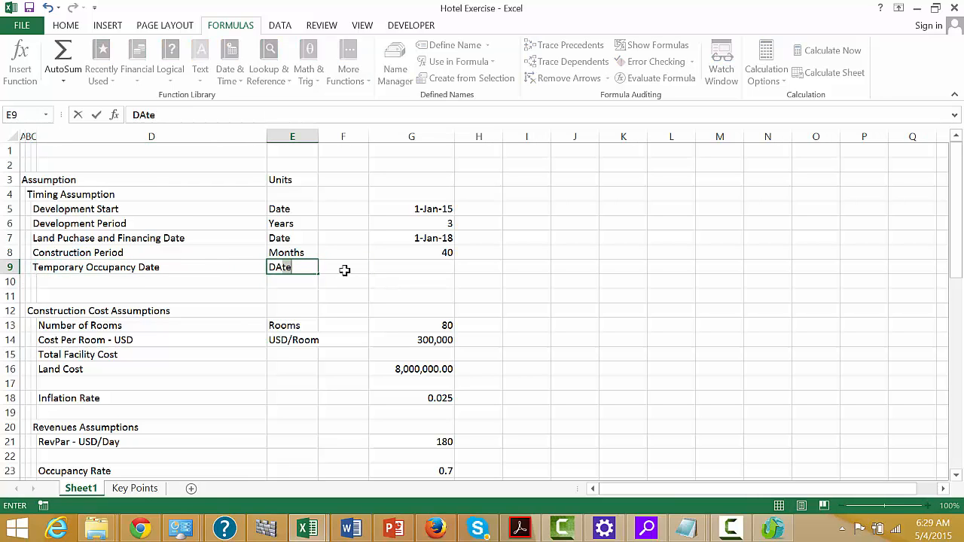
key("BackSpace")
key("BackSpace")
key("BackSpace")
type("ate")
key("Return")
- Calculate the temporary occupancy date in cell G9 with =EDATE(G7,G8) and format it in the day-month-year date style
key("Up")
key("Right")
key("Right")
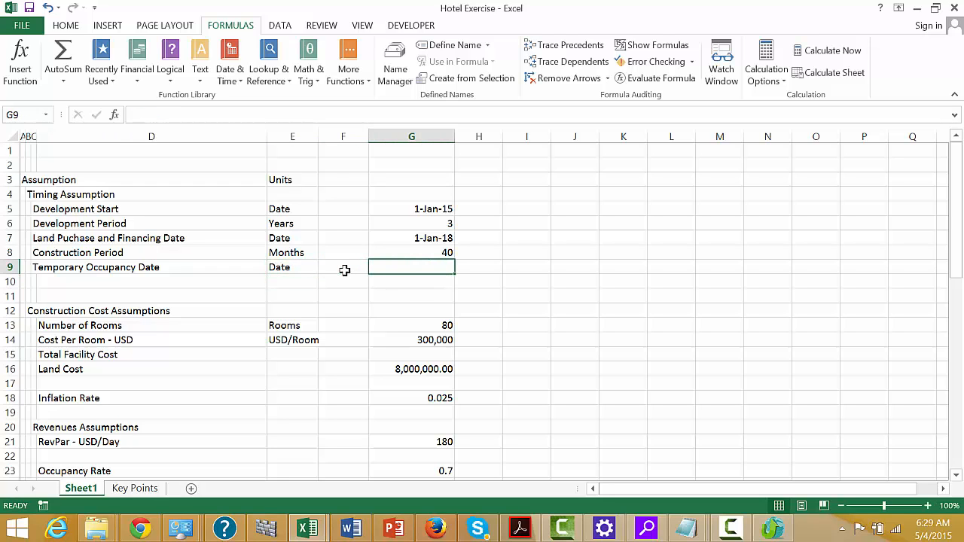
type("=ed")
key("Tab")
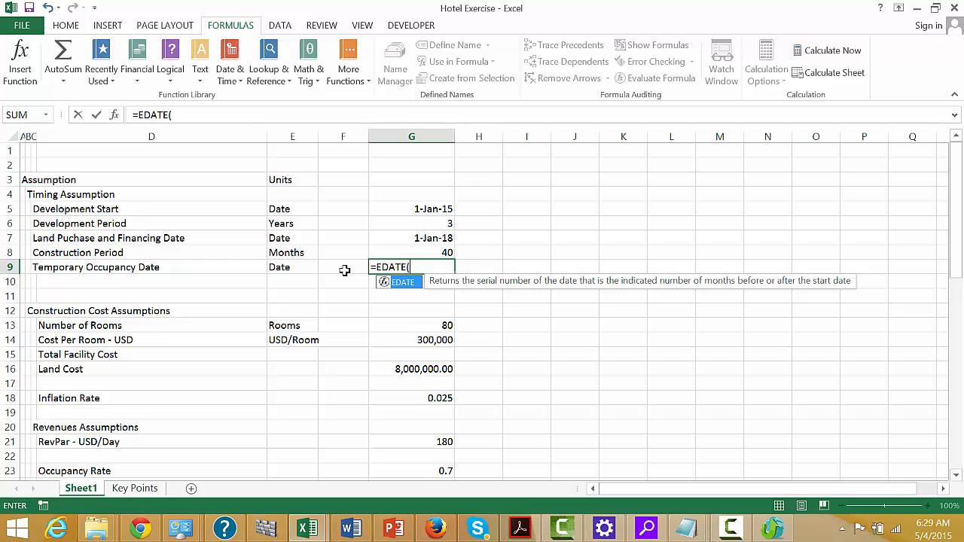
key("Up")
key("Up")
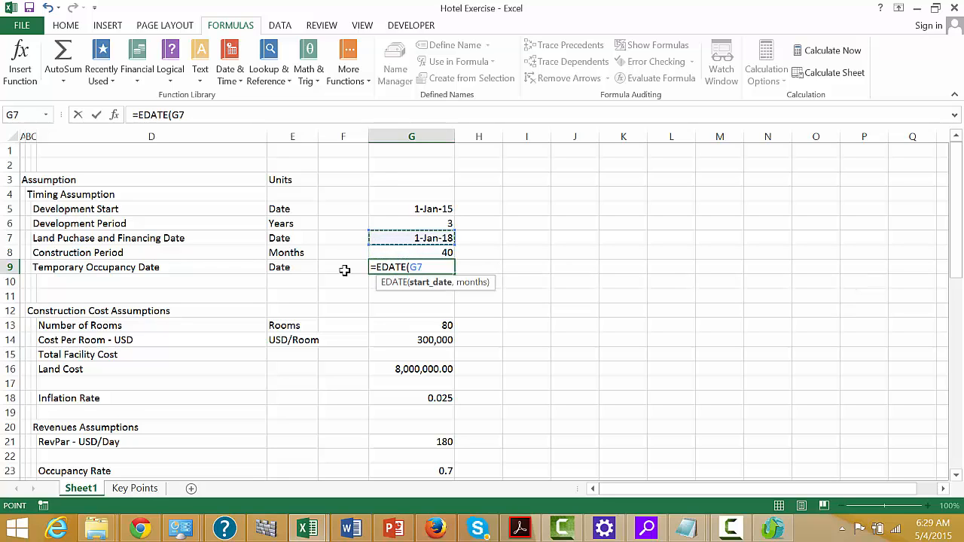
type(",")
key("Down")
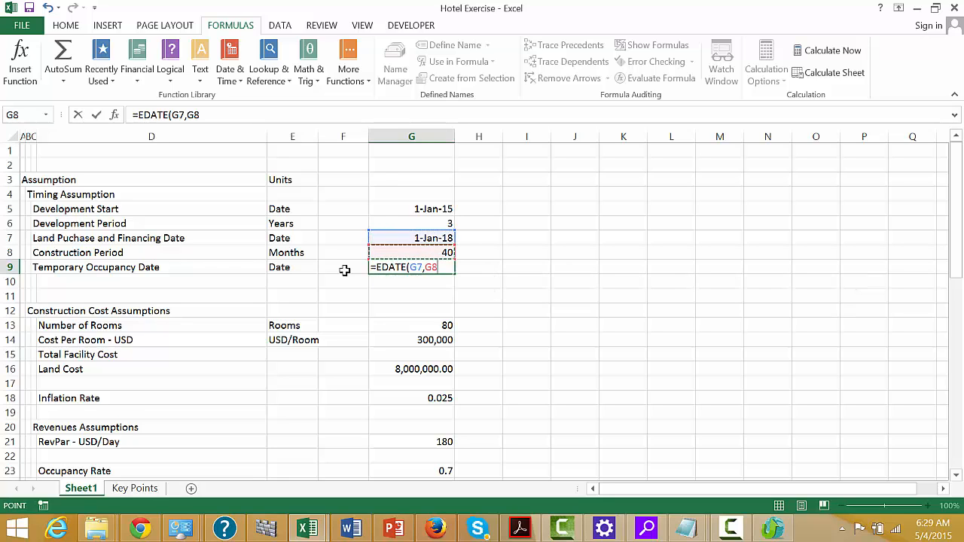
key("Return")
key("Up")
key("ctrl+shift+3")
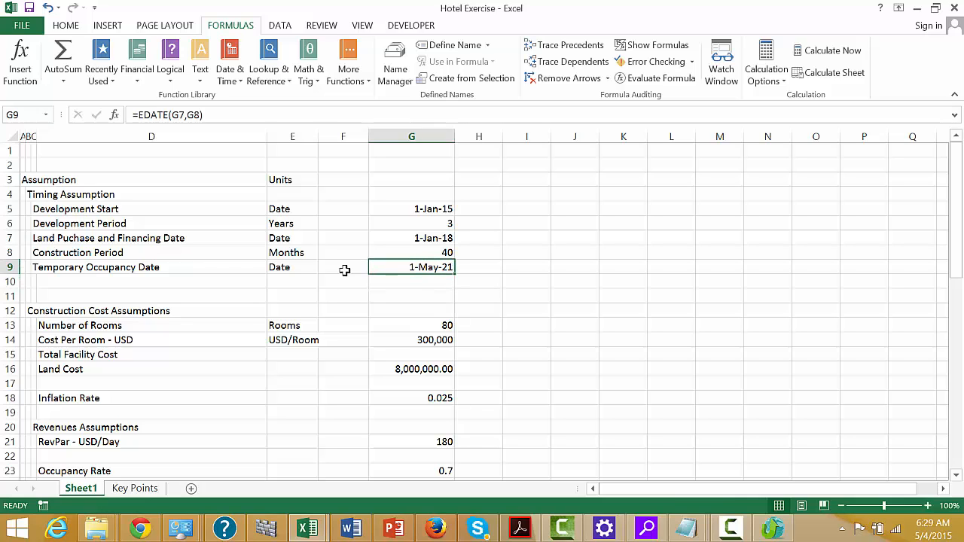
- Review the units, values and formulas of the timing rows from Development Start to Temporary Occupancy Date
key("Up")
key("Up")
key("Left")
key("Left")
key("Left")
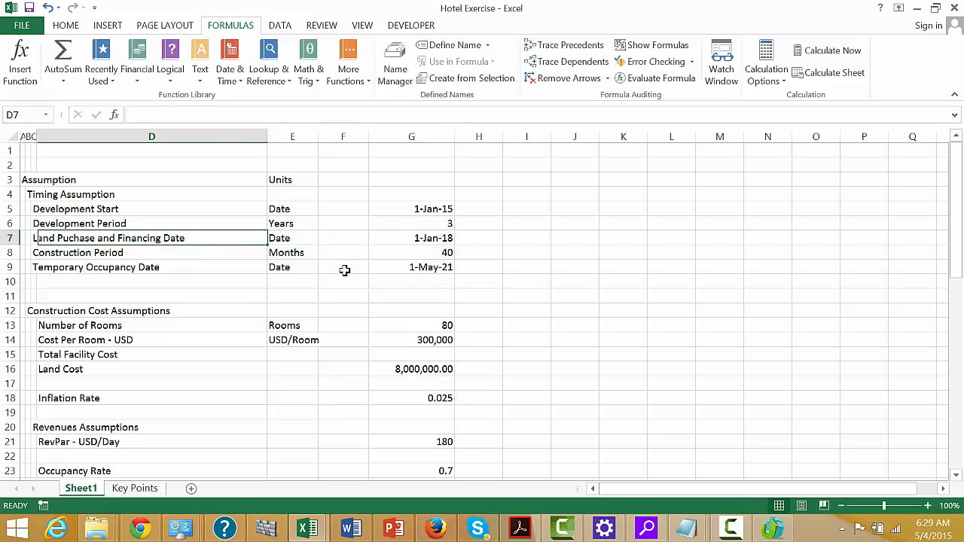
key("Right")
key("Right")
key("Up")
key("Left")
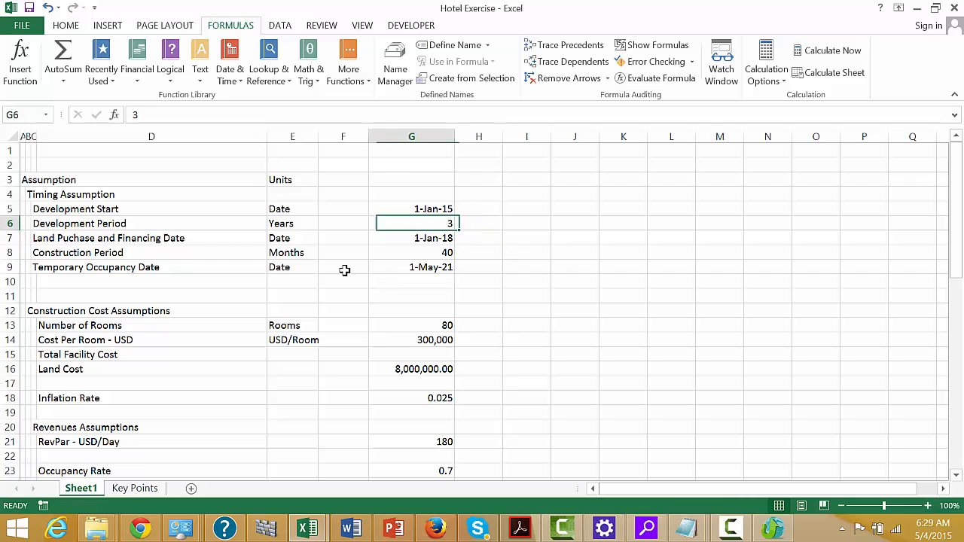
key("Up")
key("Down")
key("Down")
key("Down")
key("Up")
key("Up")
key("Down")
key("Down")
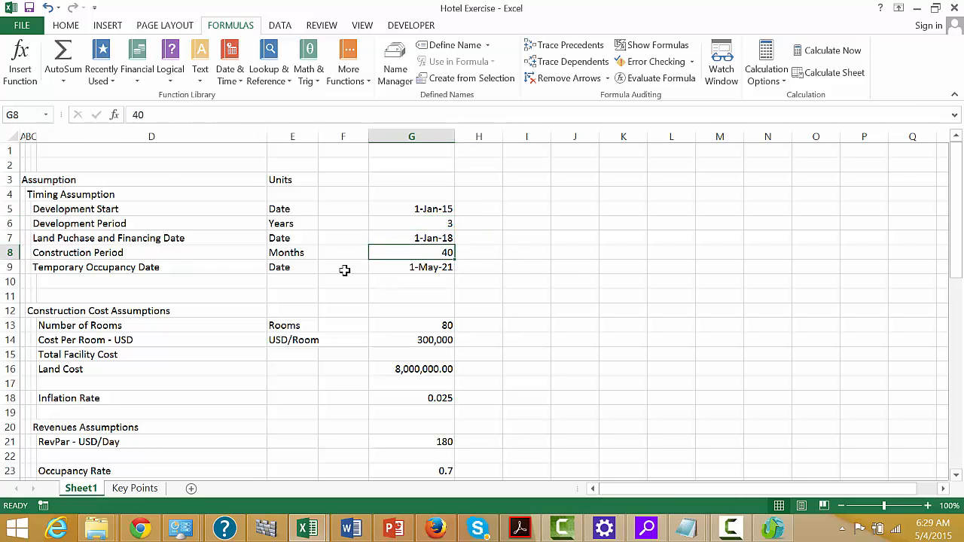
key("Up")
key("Down")
key("Left")
key("Right")
key("Up")
key("Down")
key("Down")
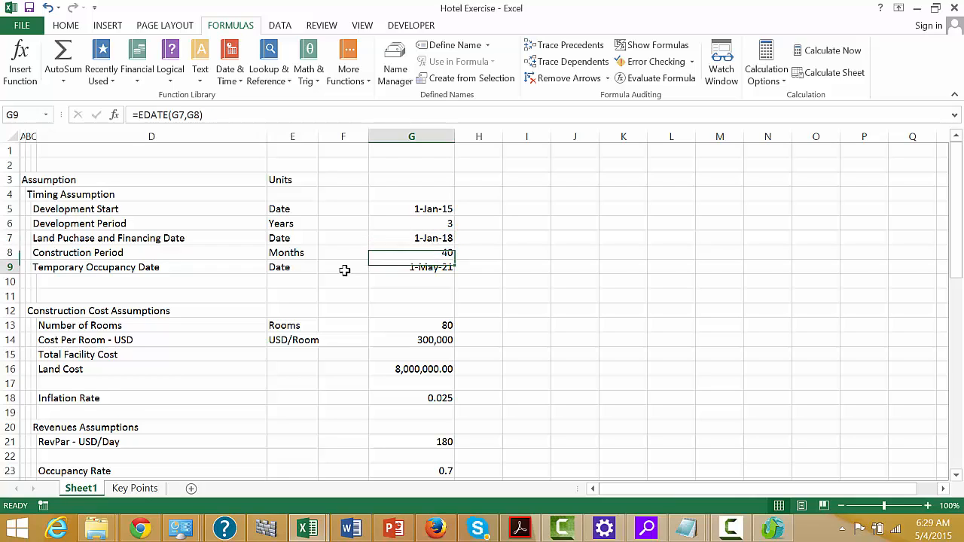
key("Left")
key("Left")
key("Left")
key("Right")
key("Right")
key("Right")
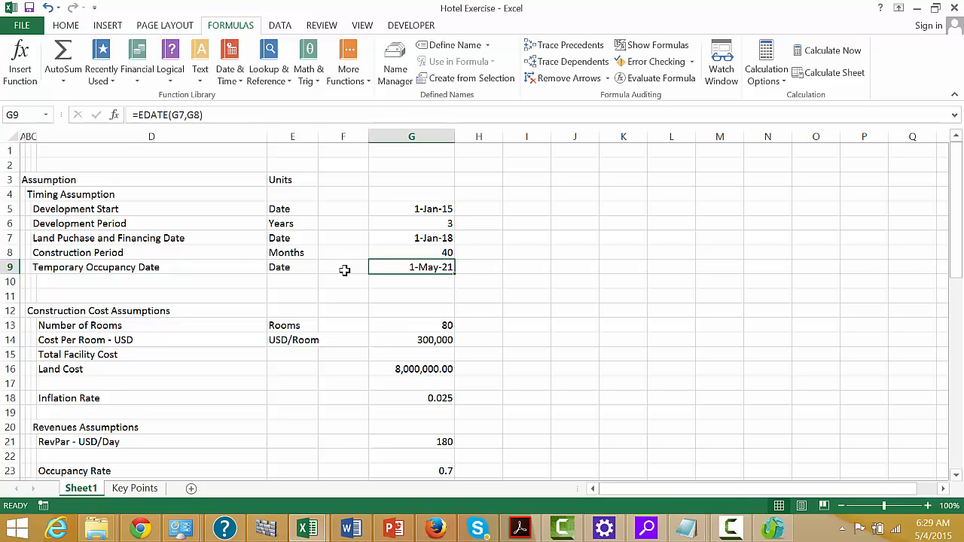
key("Left")
key("Left")
key("Right")
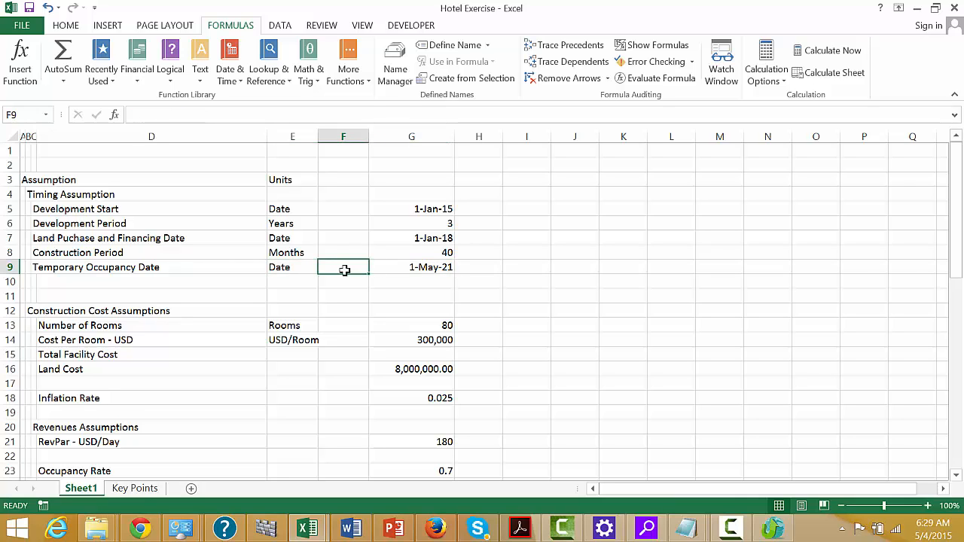
key("Right")
key("Right")
key("Up")
key("Left")
key("Down")
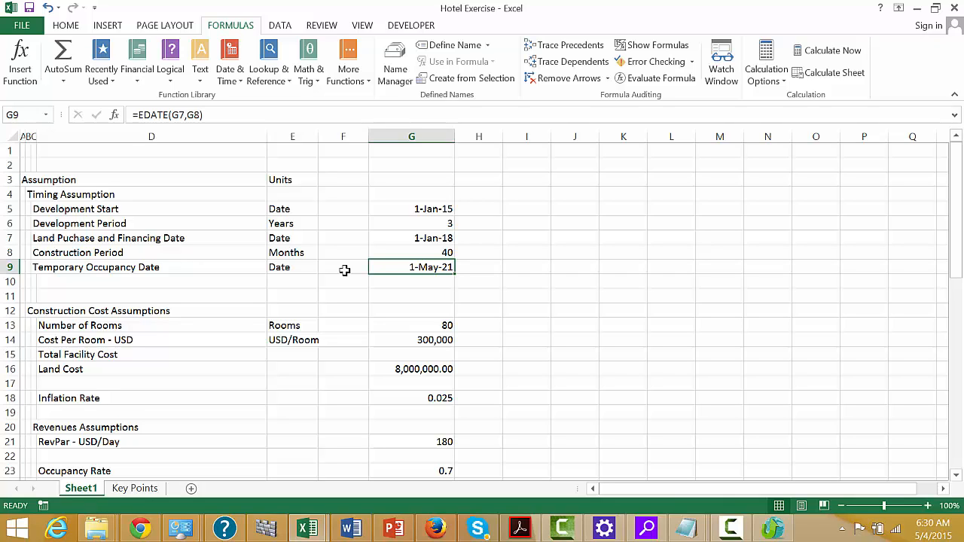
- Enter the item label "Holding Period" in cell C10 below Temporary Occupancy Date
key("Down")
key("Left")
key("Left")
key("Left")
key("Left")
key("Left")
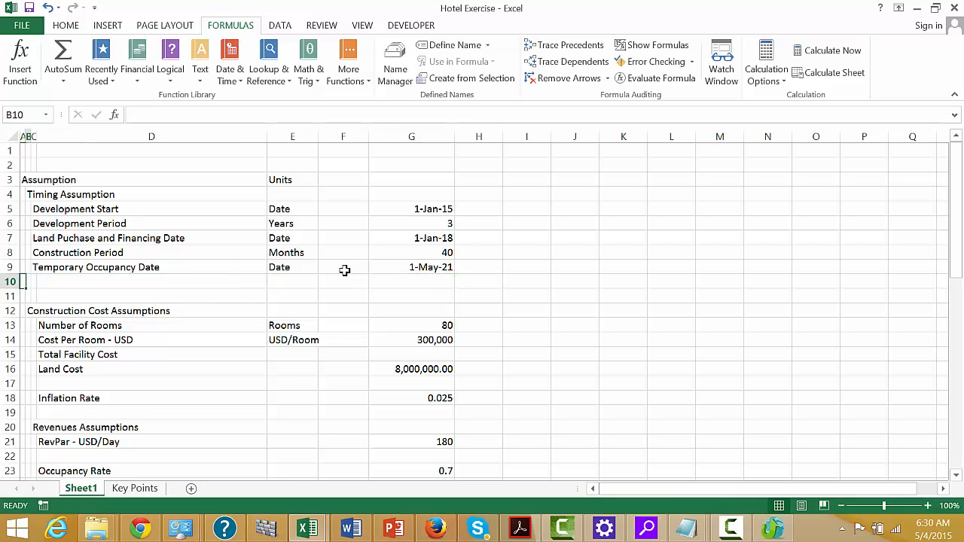
key("Right")
key("Right")
key("Right")
key("Right")
key("Right")
key("Left")
key("Left")
key("Left")
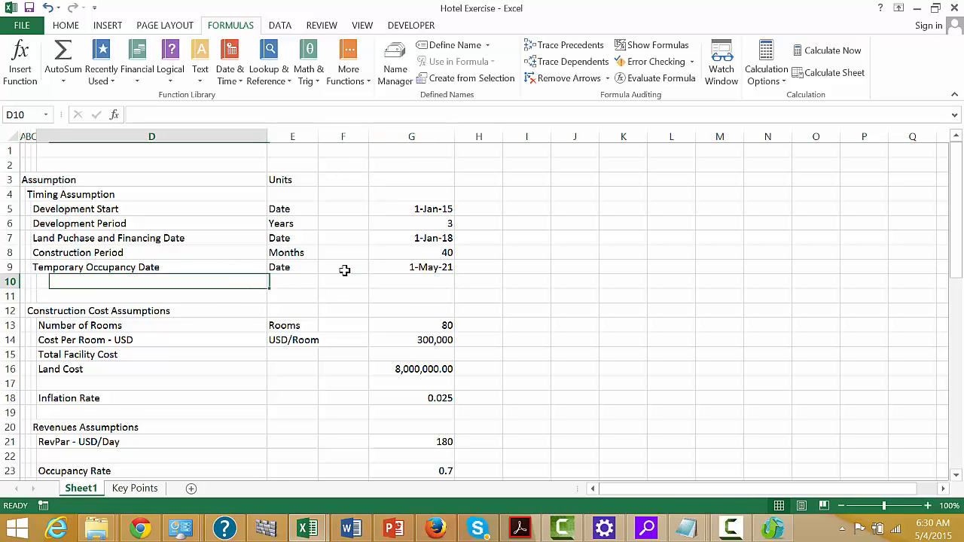
key("Left")
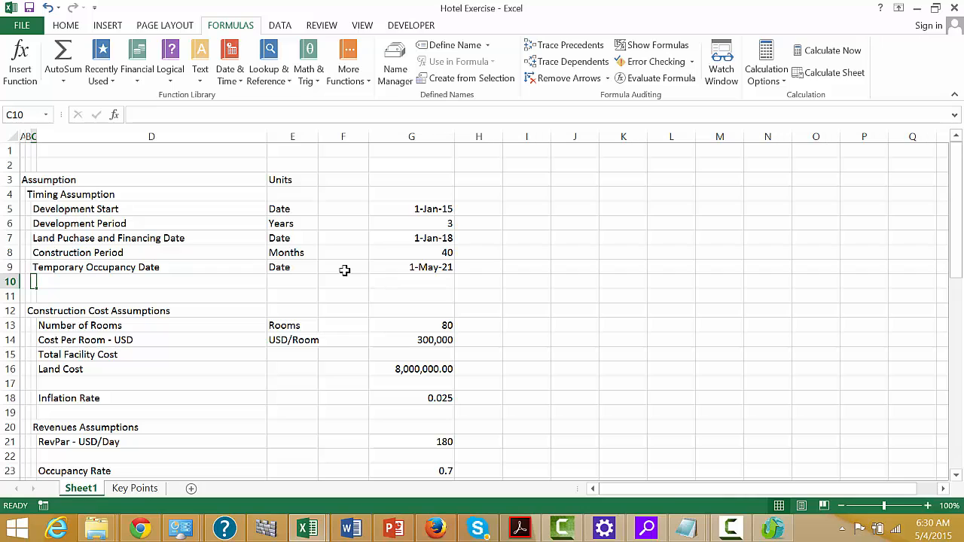
type("Holding P")
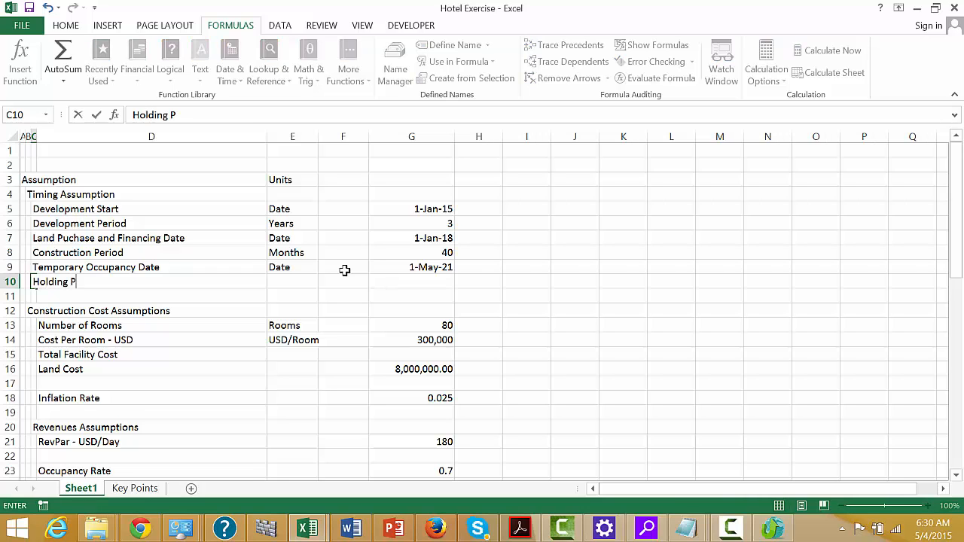
type("eriod")
key("Return")
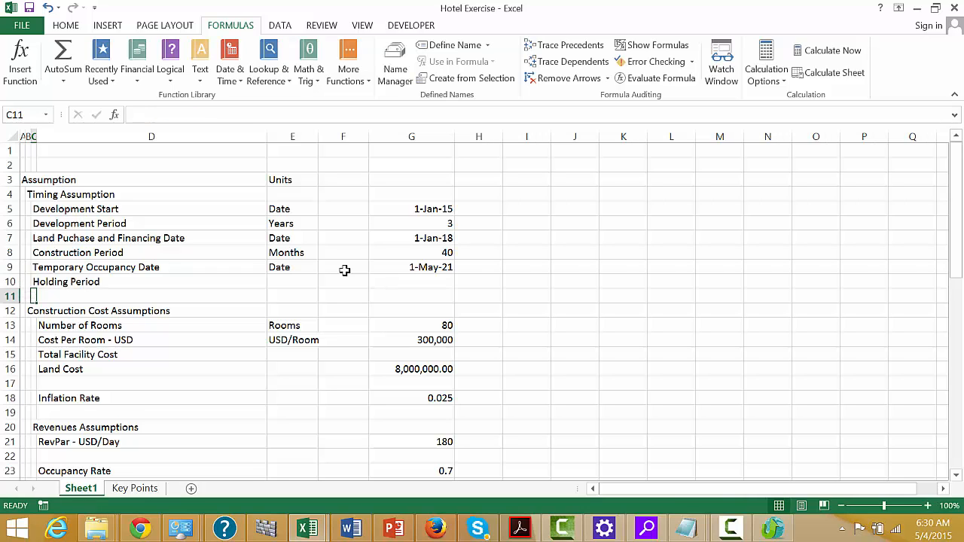
- Enter "Quarters" as the unit of Holding Period in cell E10
key("Up")
key("Right")
key("Right")
key("Right")
key("Left")
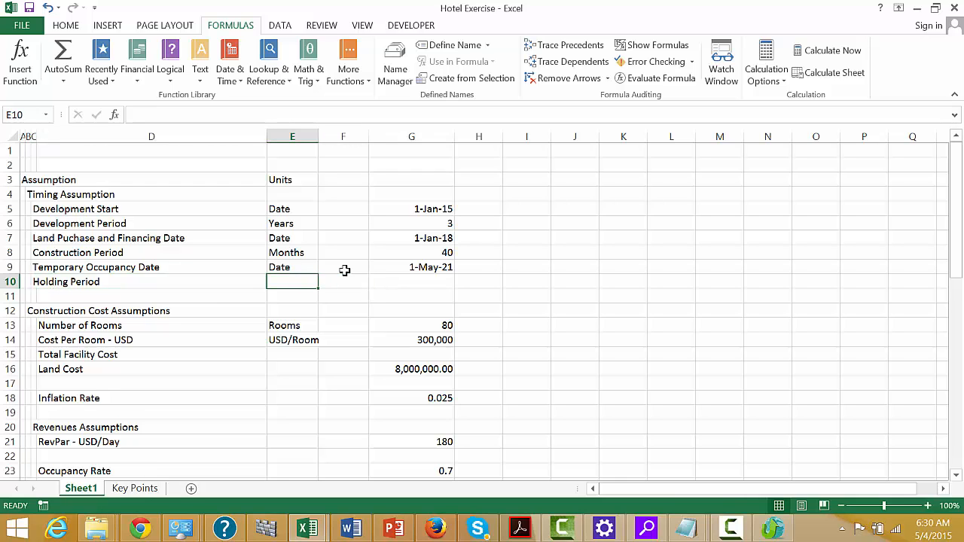
type("Quarters")
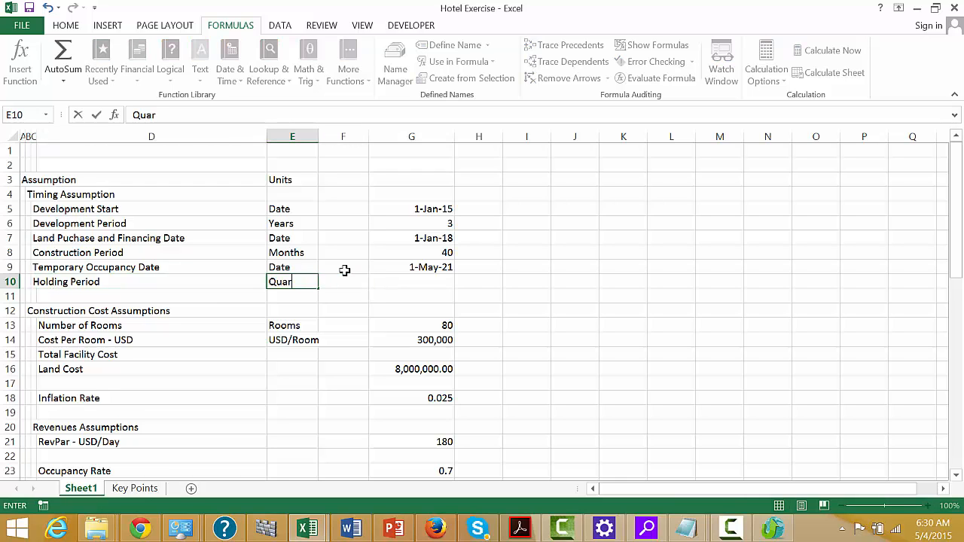
key("Return")
- Set the Holding Period value in cell G10 to 30 quarters
key("Up")
key("Right")
key("Right")
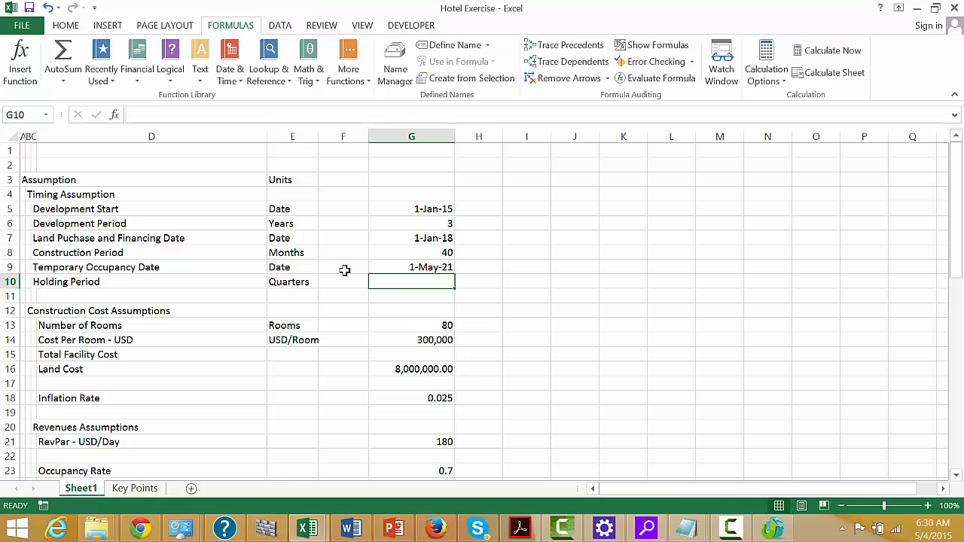
type("30")
key("Return")
- Insert one blank row at row 11, directly below the Holding Period row
key("Left")
key("Left")
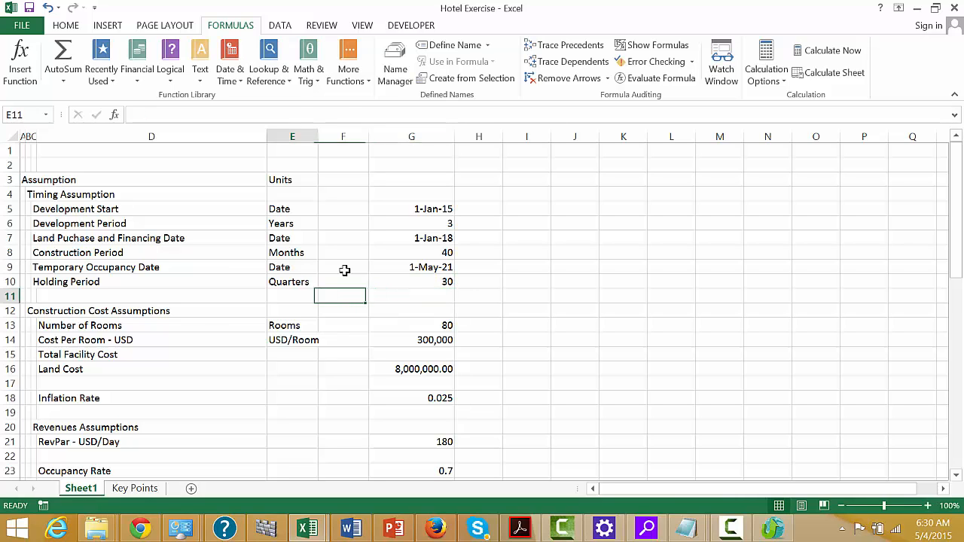
key("Left")
key("Left")
key("Left")
key("shift+space")
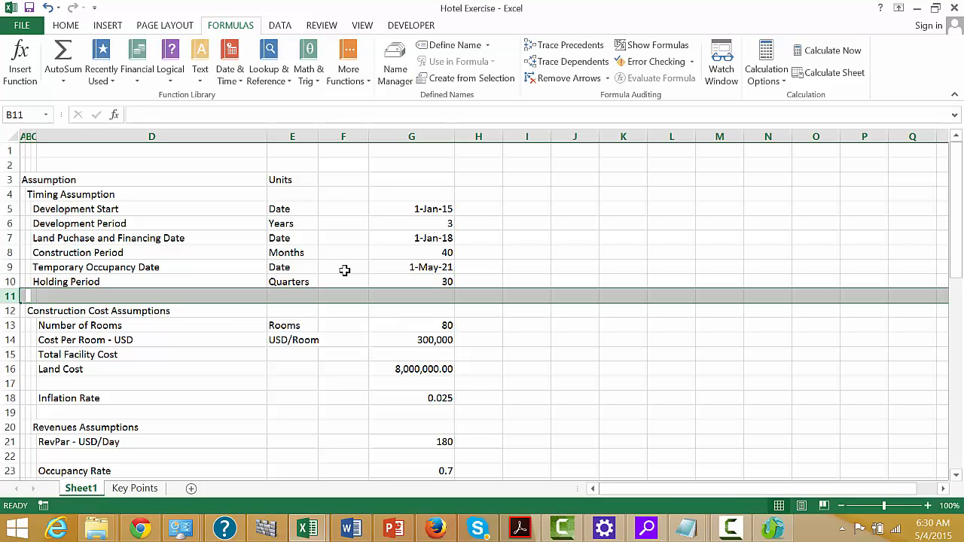
key("ctrl+shift+plus")
- Calculate the exit date in cell G11 with =EDATE(G9,G10*3) and format the result as a date
key("Right")
key("Right")
key("Right")
key("Right")
key("Right")
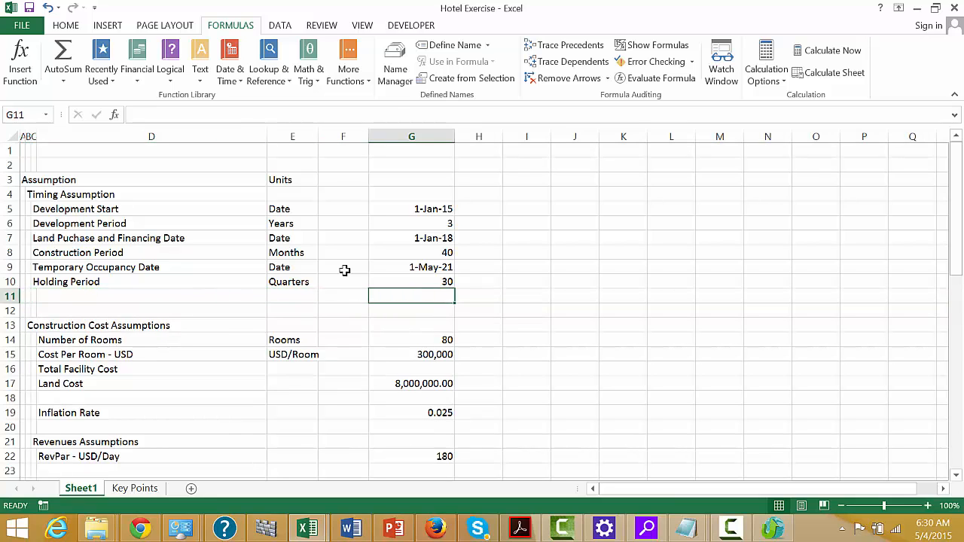
type("=eda")
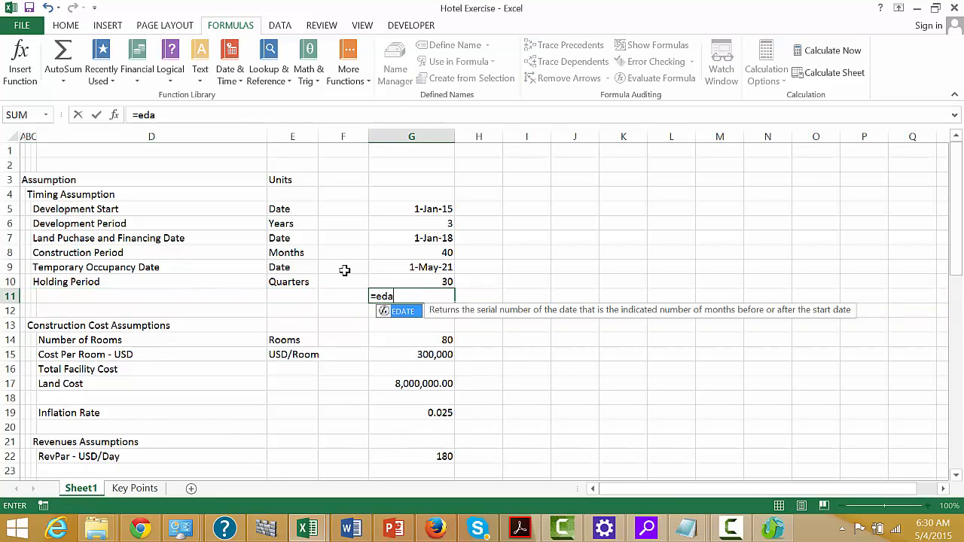
key("Tab")
key("Up")
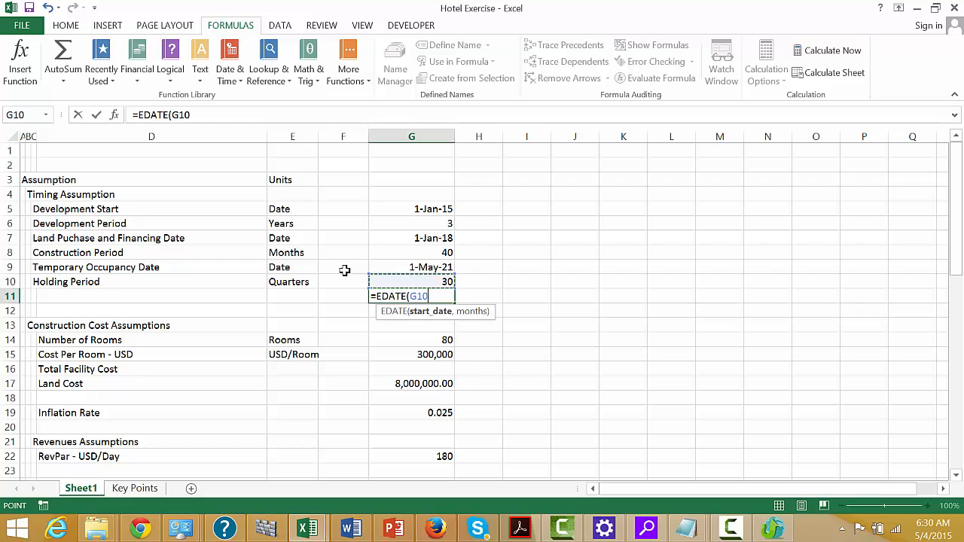
key("Up")
type(",")
key("Up")
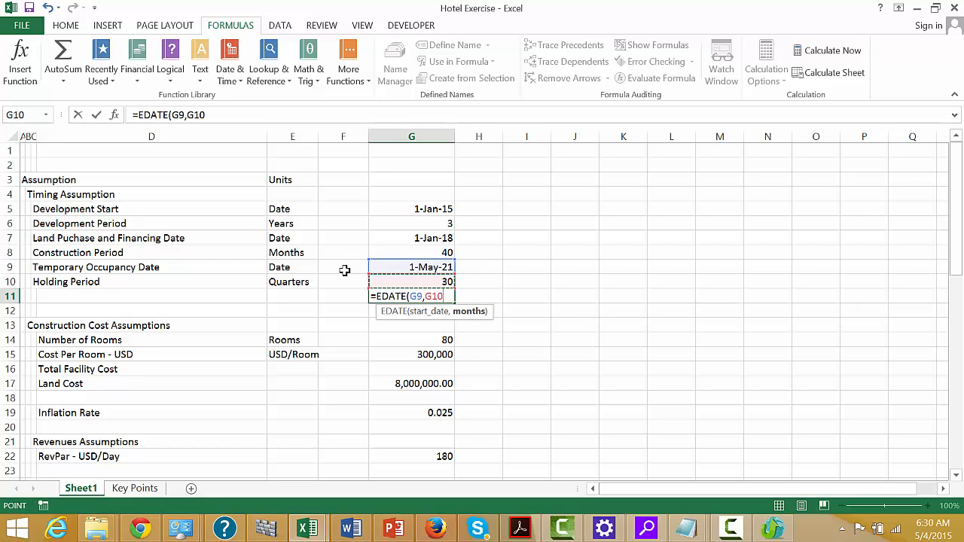
type("*3")
key("Return")
key("Up")
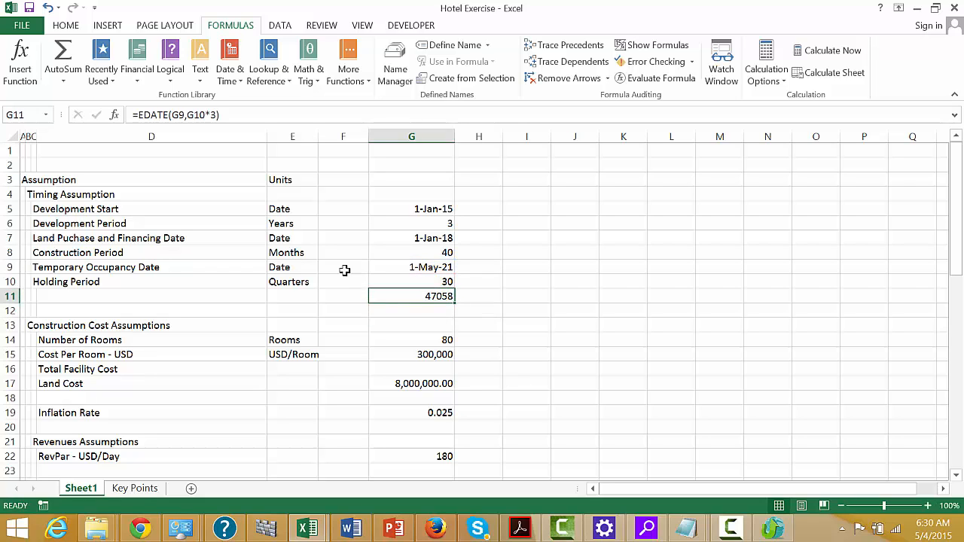
key("ctrl+shift+3")
- Enter the item label "Exit Period" in cell C11 below Holding Period
key("Left")
key("Left")
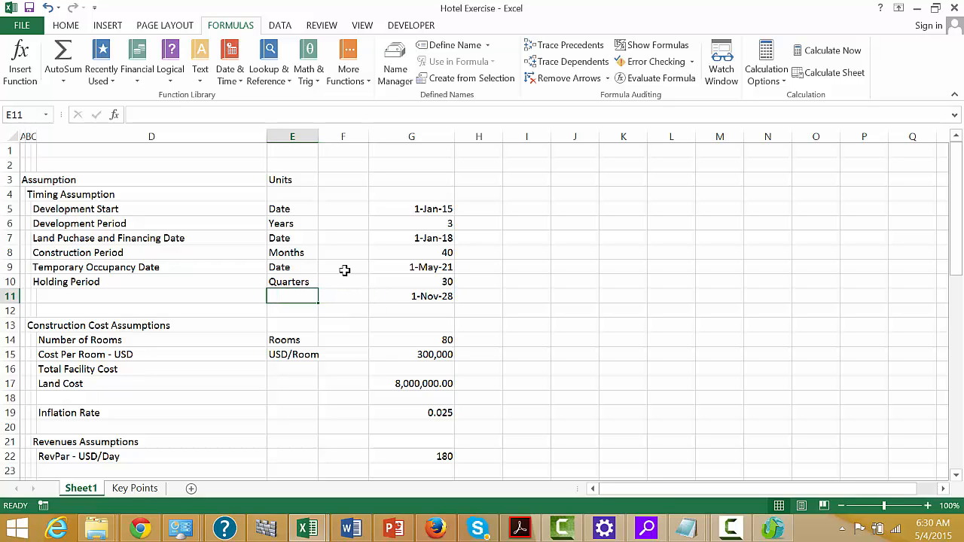
key("Left")
key("Left")
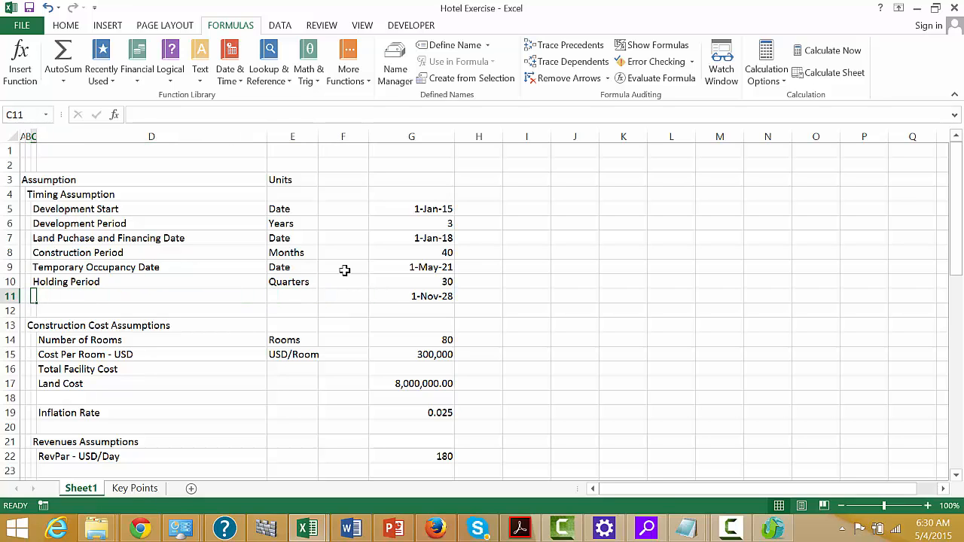
type("Exit Period")
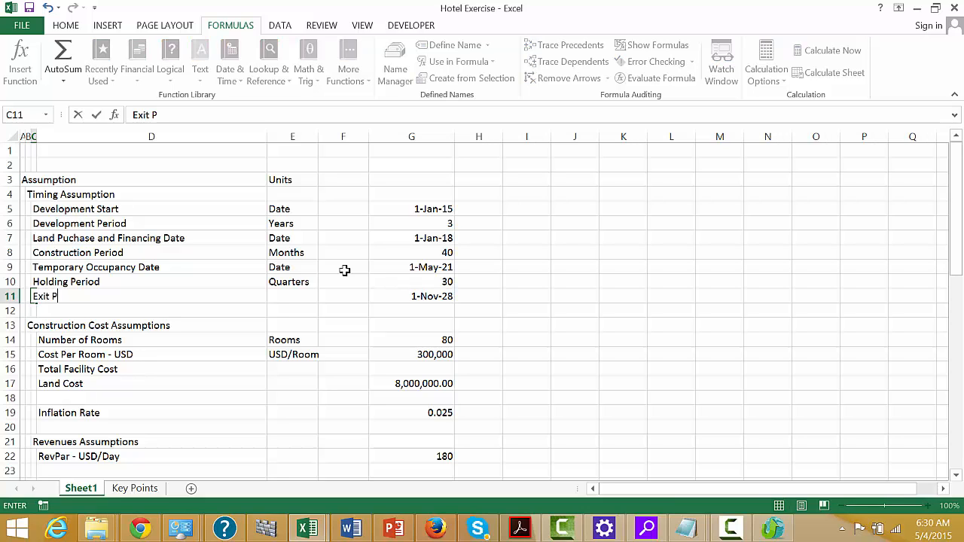
key("ctrl+Return")
key("Down")
key("Up")
- Enter "Date" as the unit of Exit Period in cell E11
key("Right")
key("Right")
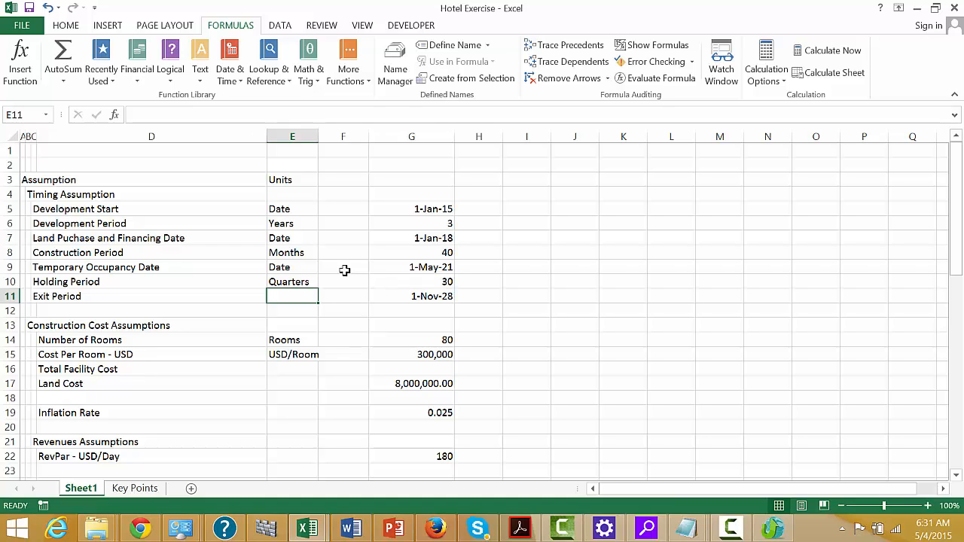
type("Date")
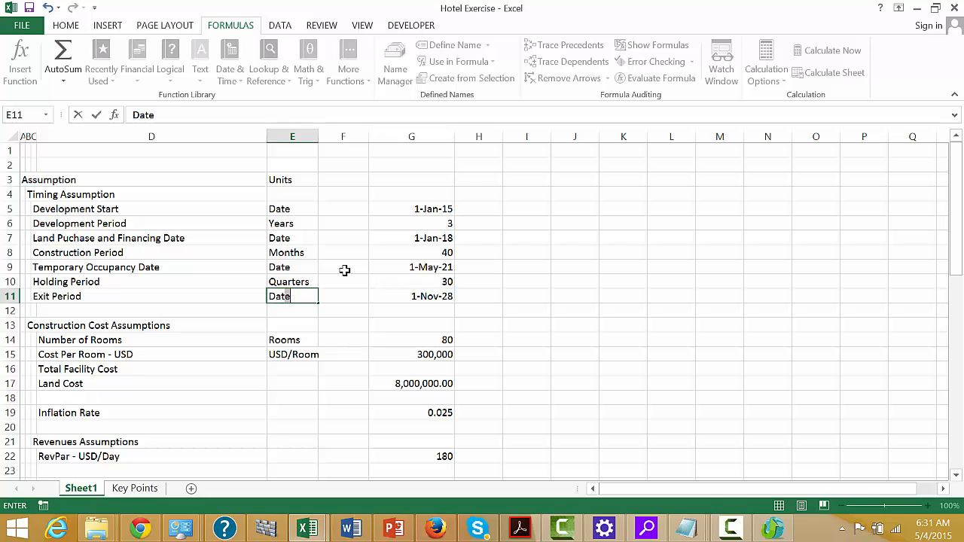
key("Return")
- Review the Timing Assumption entries and their values in column G, from Development Start through Exit Period
key("Up")
key("Up")
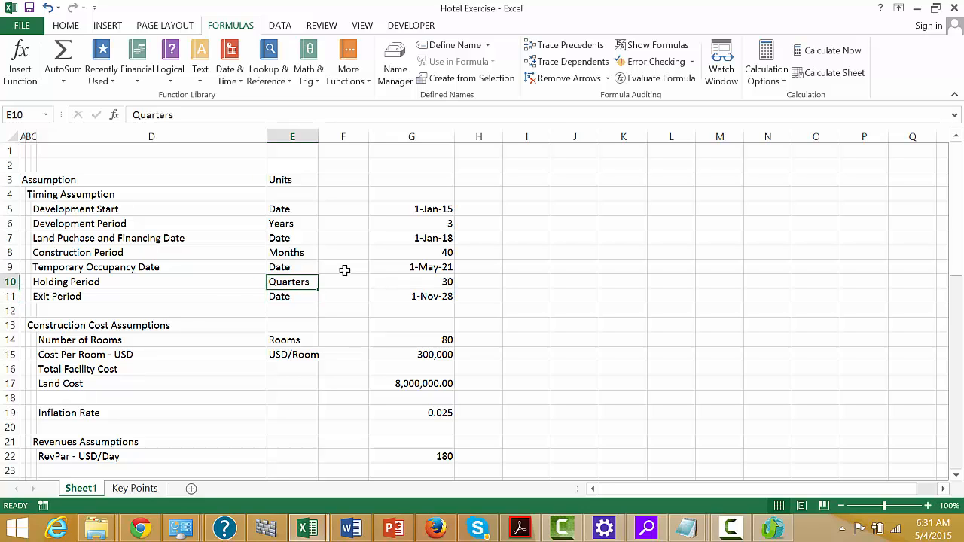
key("Left")
key("Right")
key("Right")
key("Right")
key("Up")
key("Up")
key("Up")
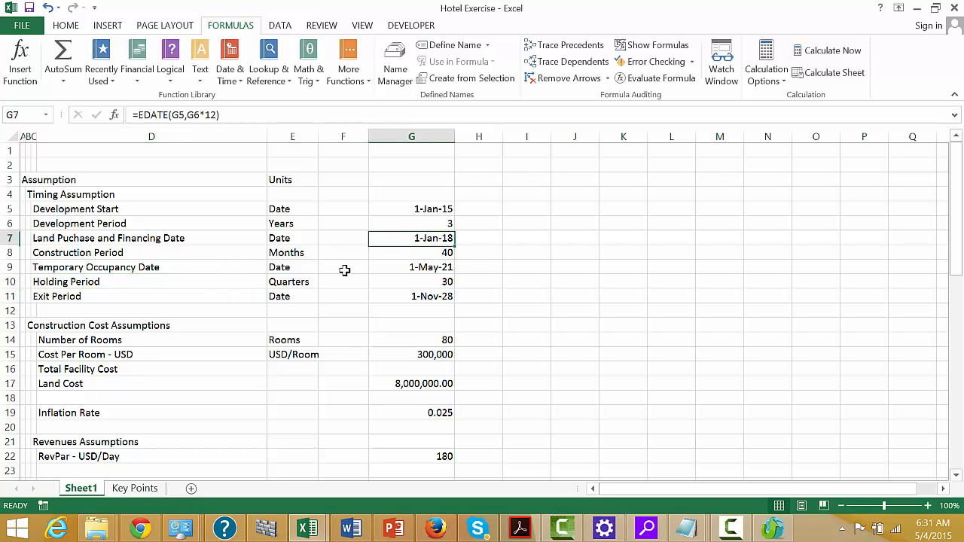
key("Up")
key("Up")
key("Down")
key("Down")
key("Down")
key("Down")
key("Down")
key("Down")
key("Down")
key("Down")
key("Down")
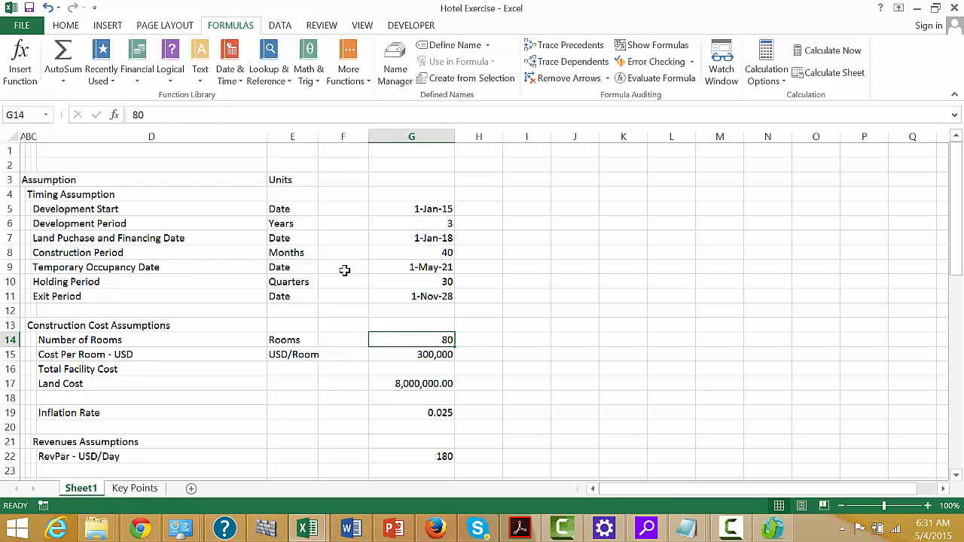
key("Left")
key("Left")
key("Left")
key("Left")
key("Left")
key("Up")
key("Up")
key("Up")
key("Up")
key("Up")
key("Up")
key("Up")
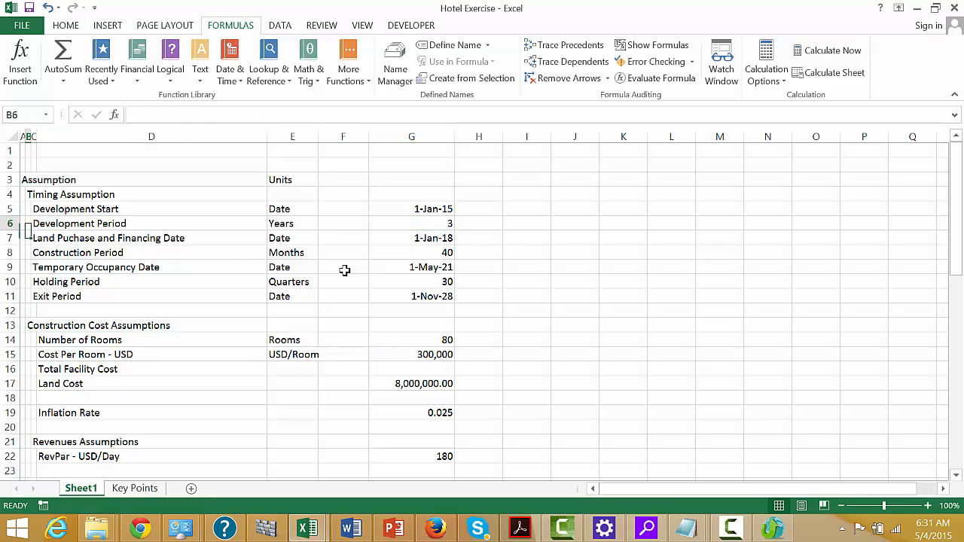
key("Up")
key("Up")
- Extend the heading in cell B13 to read "Construction Cost Assumptions and Development"
key("Down")
key("Down")
key("Down")
key("Down")
key("Down")
key("Down")
key("Down")
key("Down")
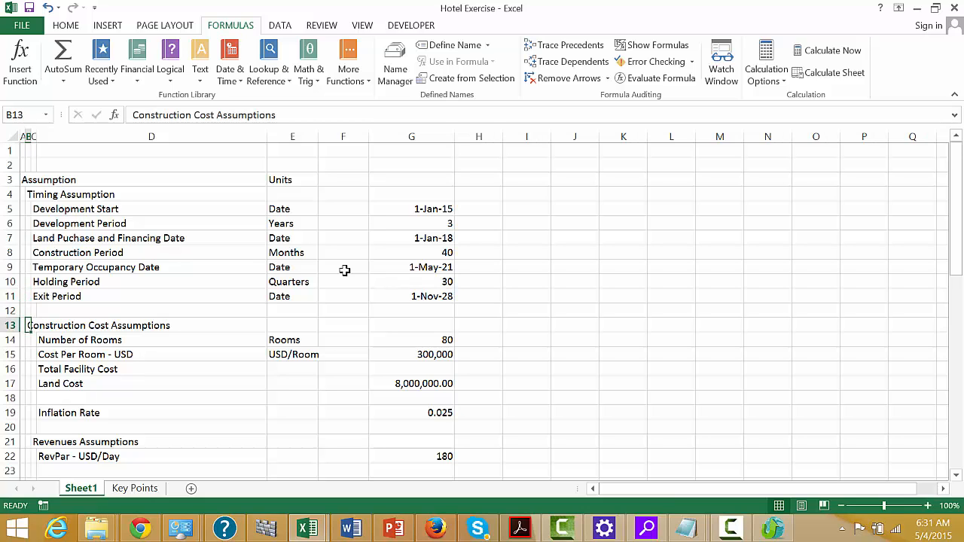
key("F2")
type("and De")
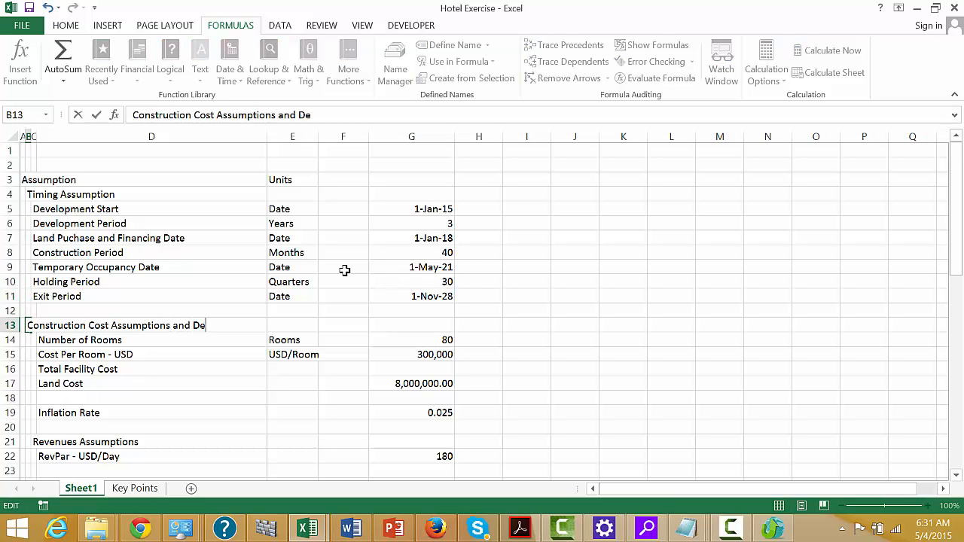
type("velopment")
key("Return")
- Insert one blank row at row 14, directly above Number of Rooms
key("Right")
key("Right")
key("Right")
key("Right")
key("Right")
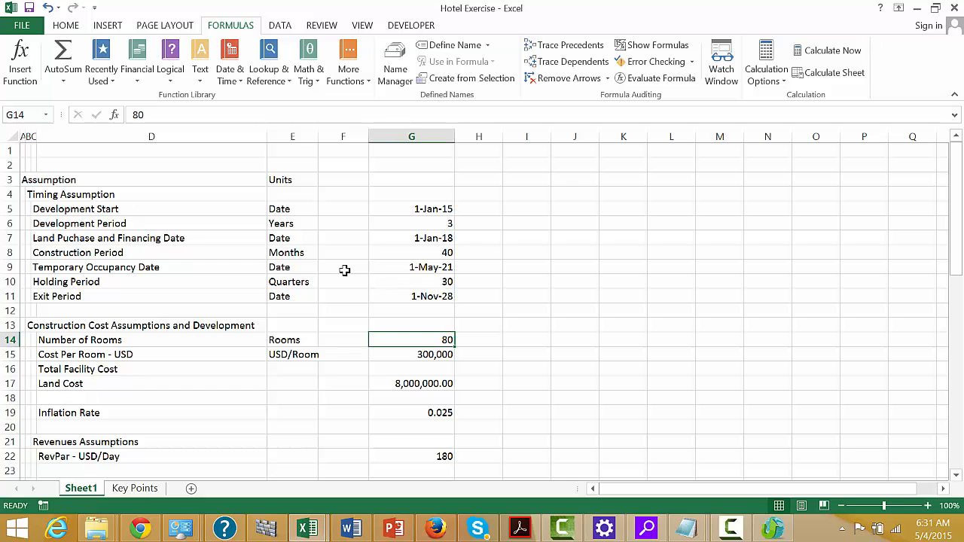
key("Left")
key("Left")
key("Left")
key("Left")
key("Right")
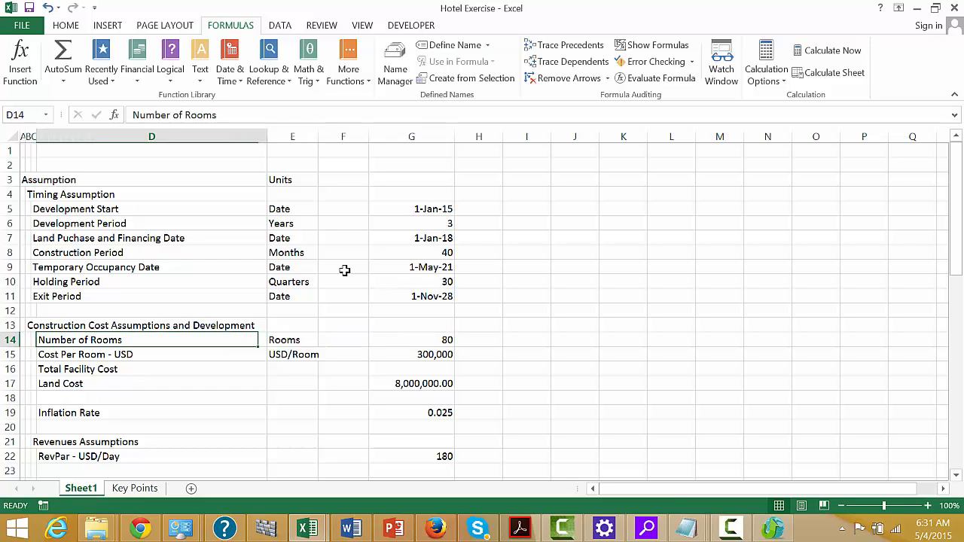
key("shift+space")
key("ctrl+shift+plus")
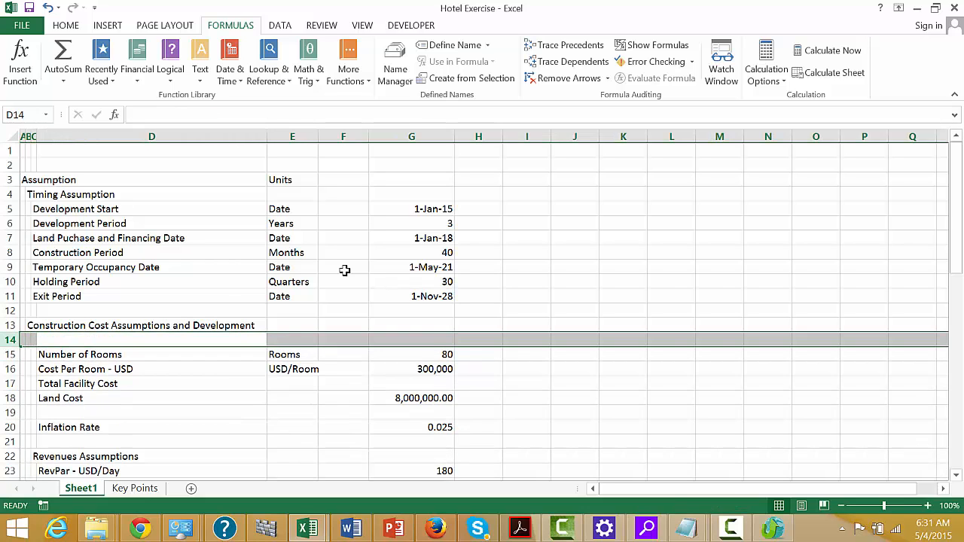
- Enter the item label "Development Costs" in cell D14 of the new row
key("Left")
key("Right")
type("Dev")
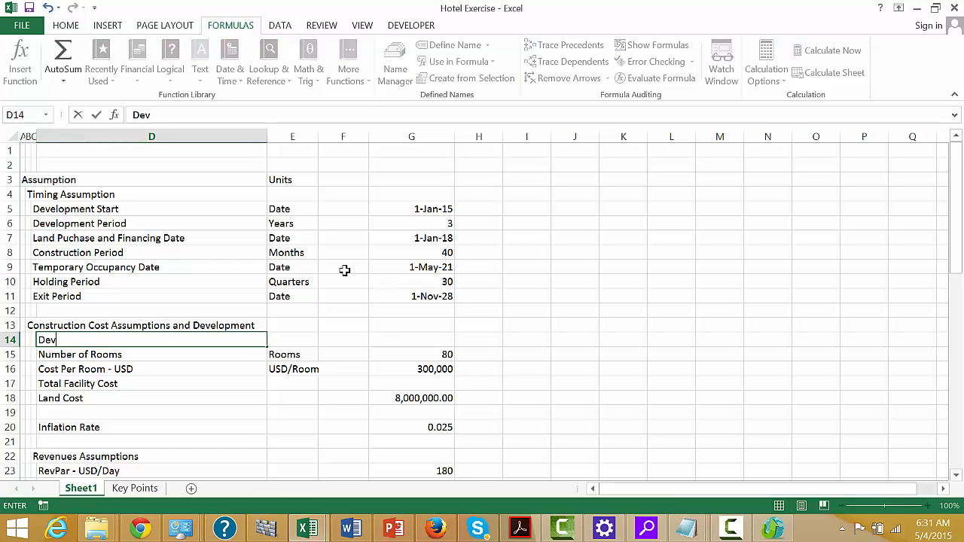
type("elopment Costs")
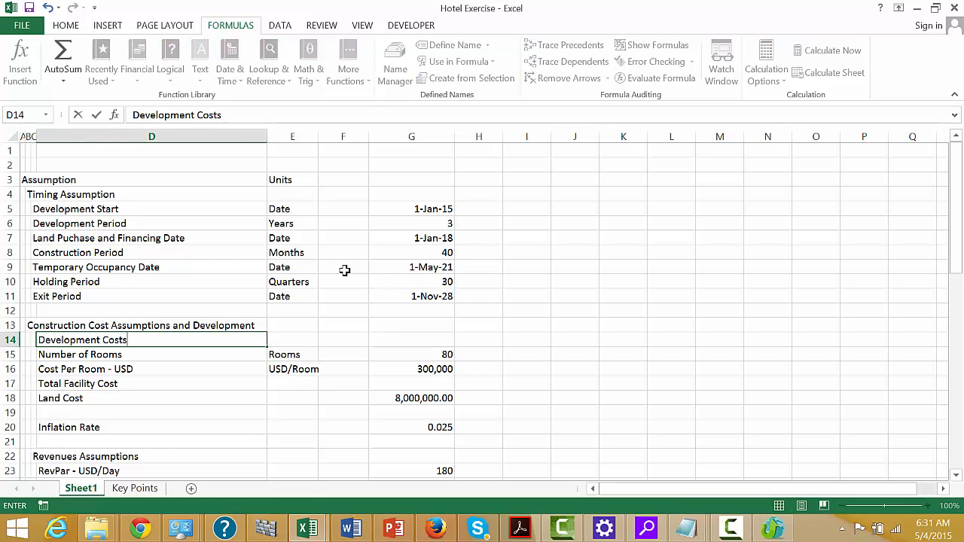
key("Return")
- Enter "Percent" as the unit of Development Costs in cell E14
key("Up")
key("Right")
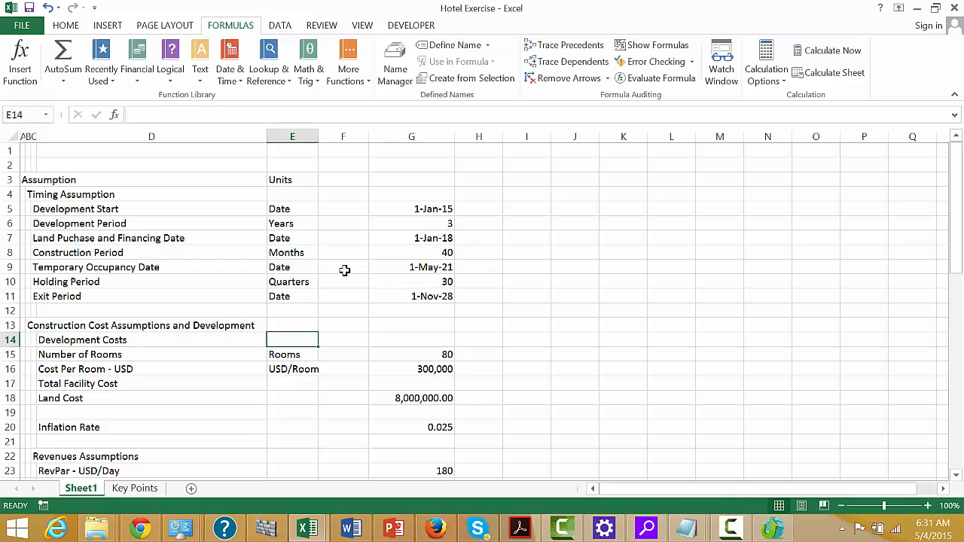
type("Percent")
key("Return")
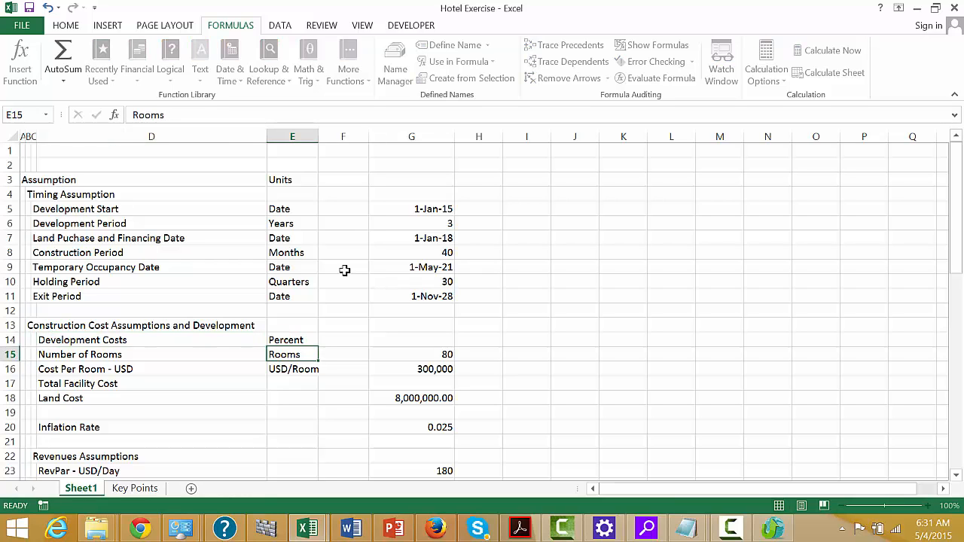
- Set the Development Costs percentage in cell F14 to 5%
key("Up")
key("Right")
type("5%")
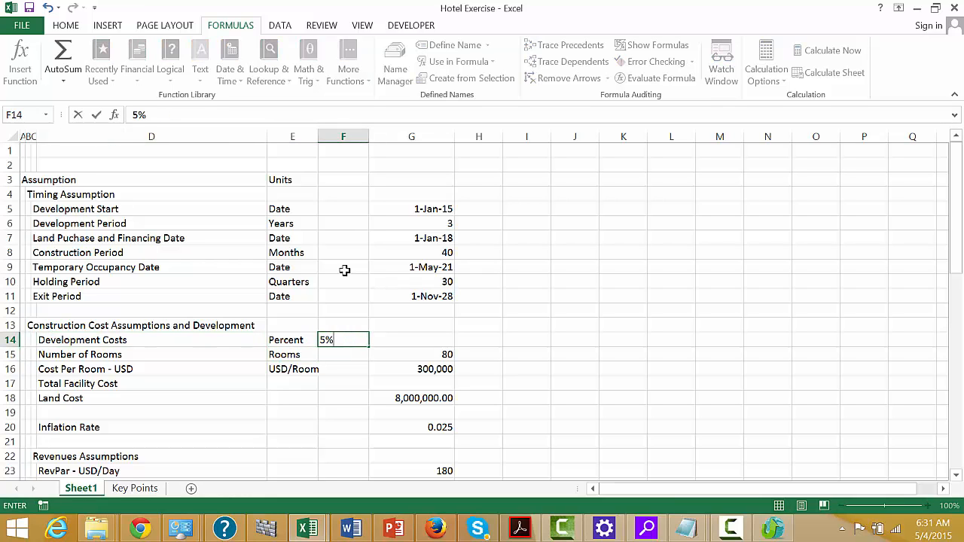
key("Return")
- Calculate Total Facility Cost in cell G17 as the PRODUCT of the room count and cost per room, G15:G16
key("Up")
key("Right")
key("Down")
key("Down")
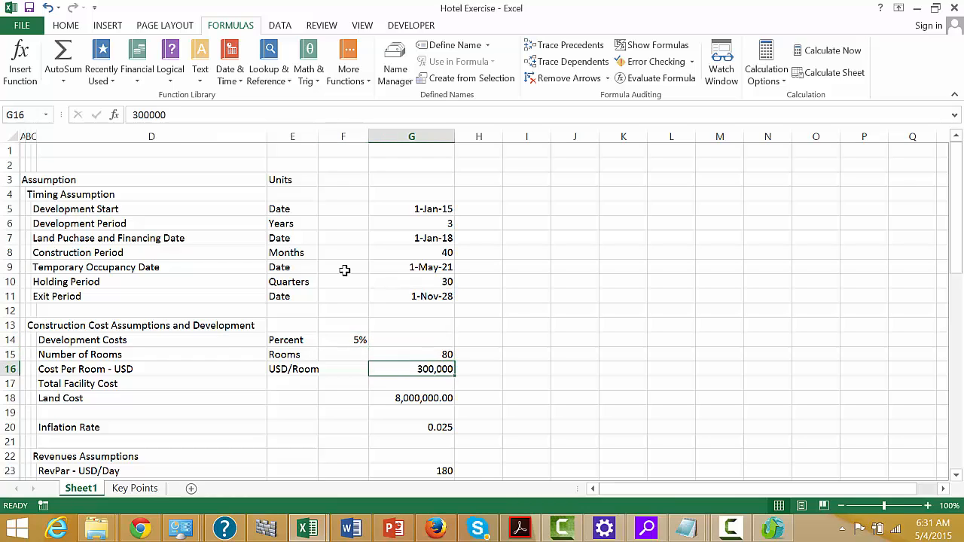
key("Down")
key("Left")
key("Left")
key("Left")
key("Left")
key("Up")
key("Right")
key("Down")
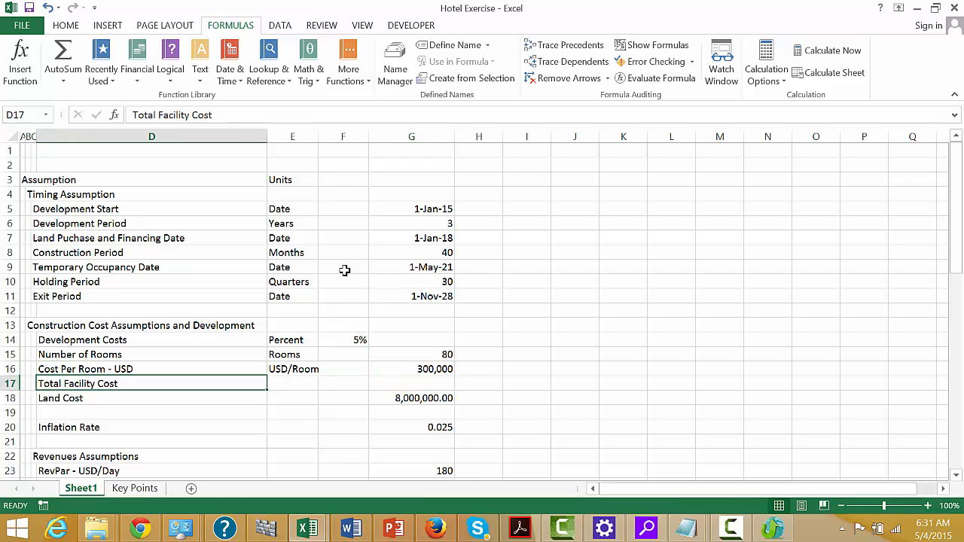
key("Right")
key("Right")
key("Right")
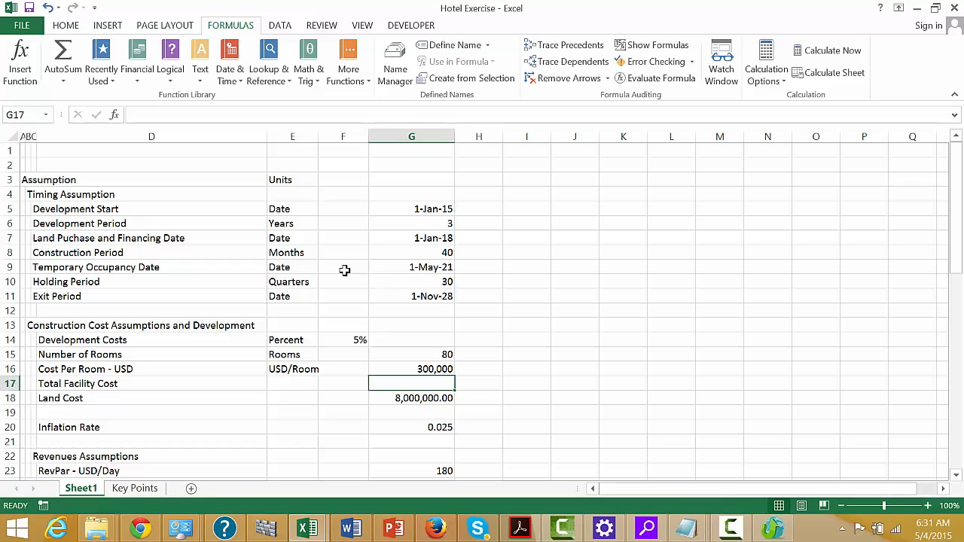
type("=")
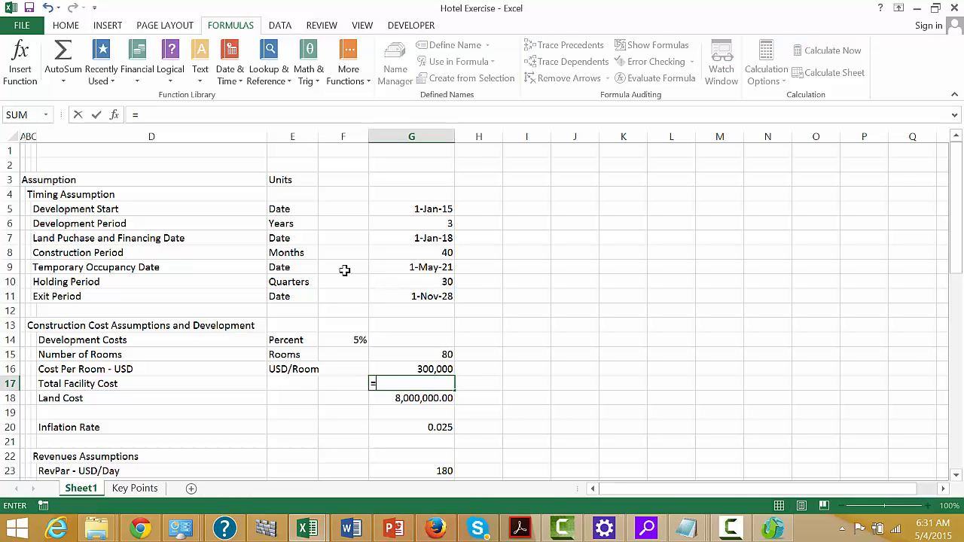
type("pr")
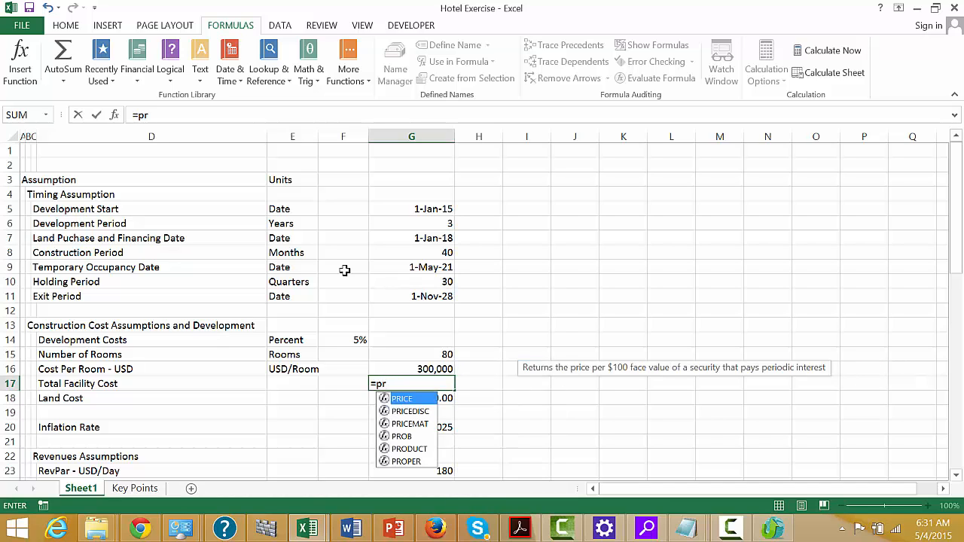
type("o")
key("Down")
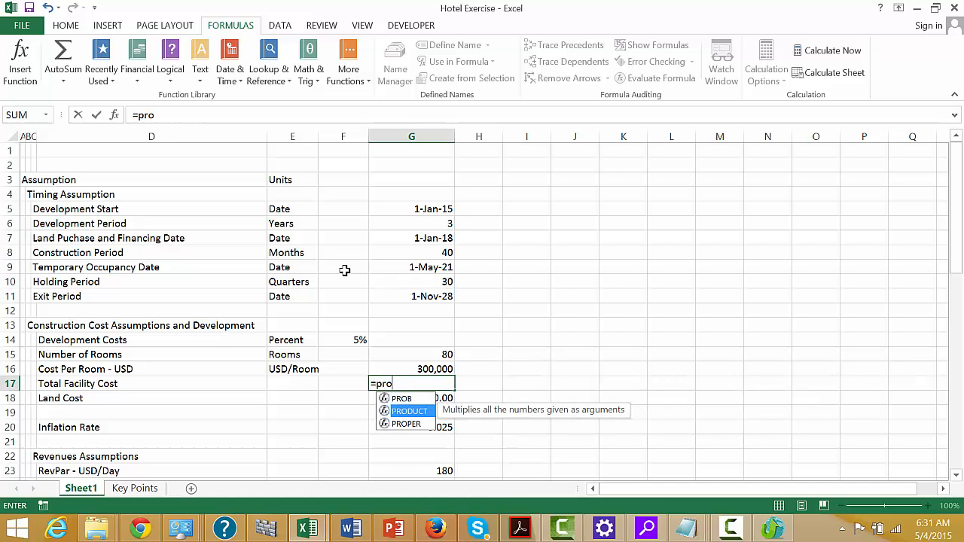
key("Tab")
key("Up")
key("shift+Up")
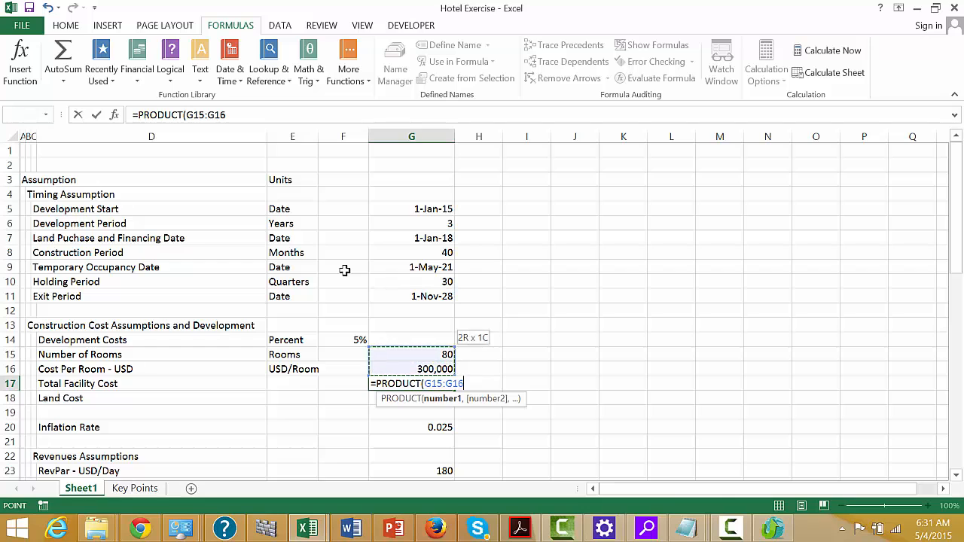
key("Return")
- Enter "USD" as the unit of Total Facility Cost in cell E17
key("Up")
key("Left")
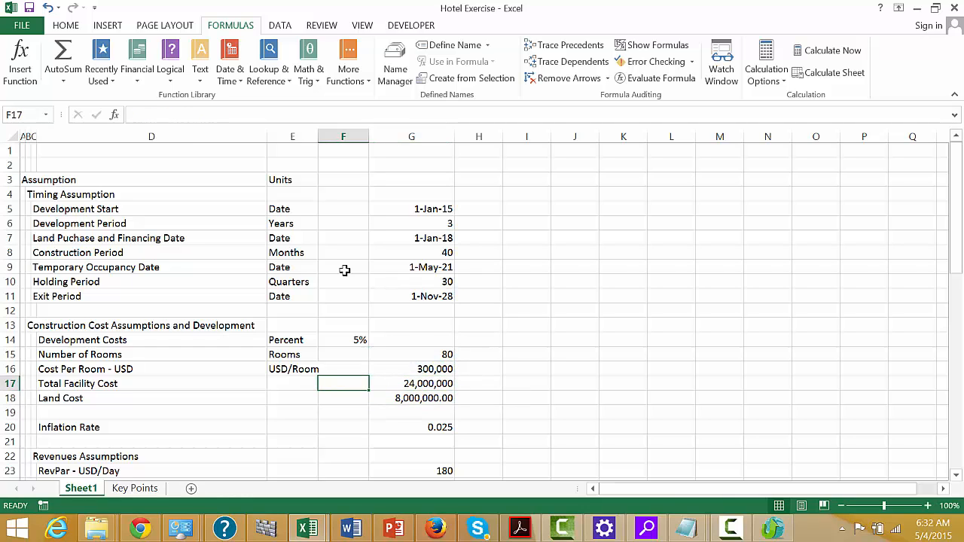
key("Down")
key("Right")
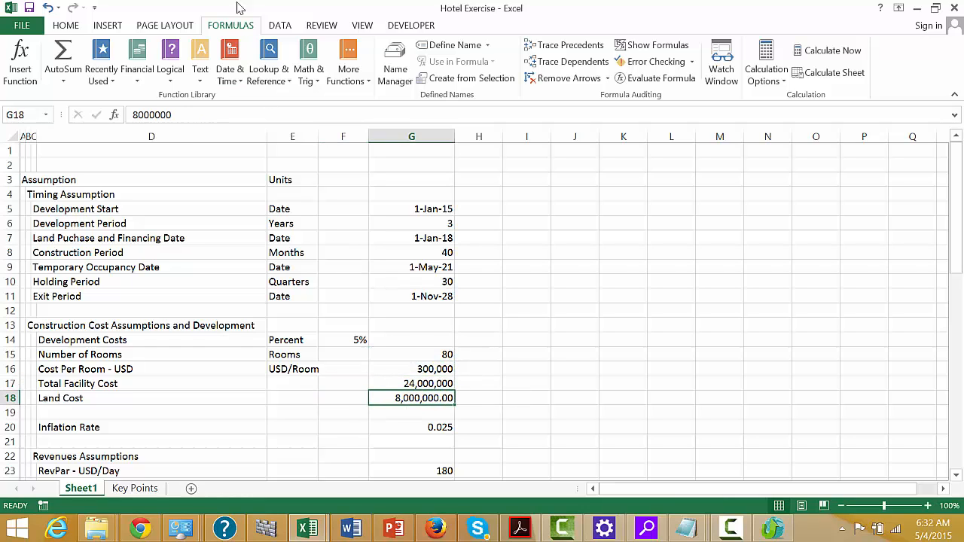
key("Left")
key("Up")
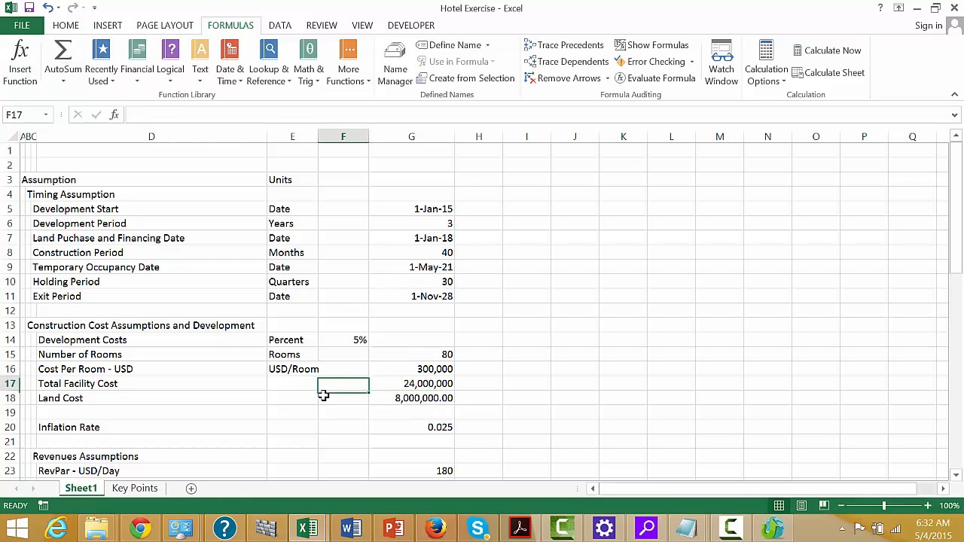
key("Right")
key("Left")
key("Left")
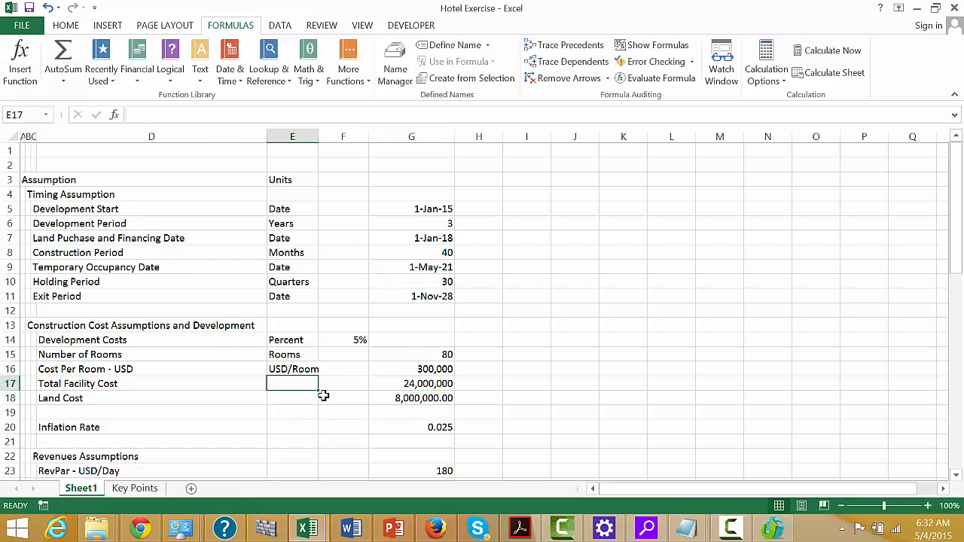
type("USD")
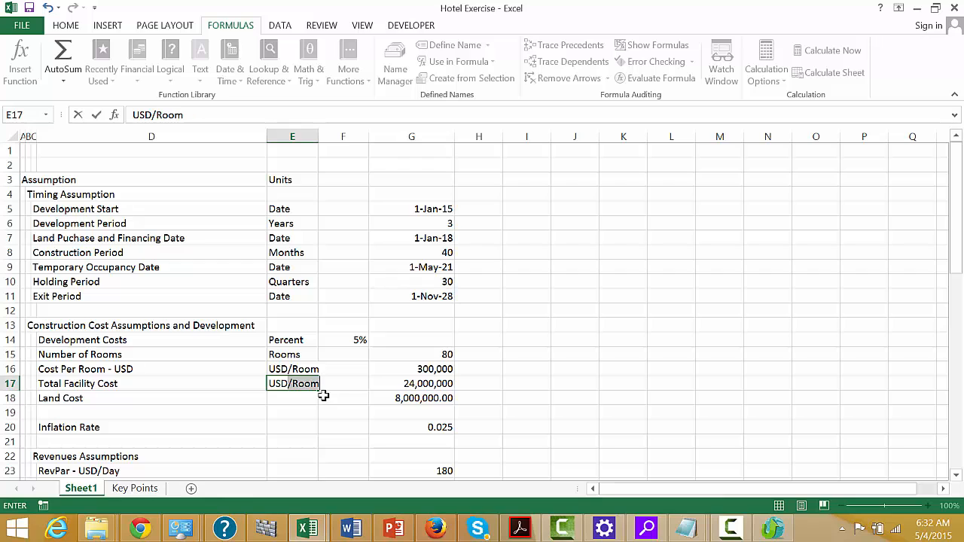
key("Return")
key("Left")
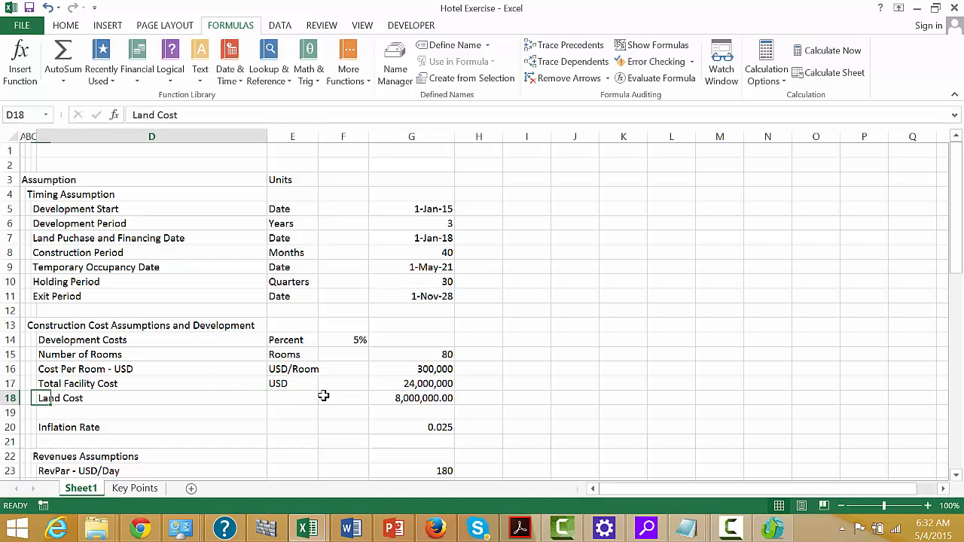
- Reduce the Land Cost value in cell G18 to one displayed decimal place
key("Right")
key("Right")
key("Right")
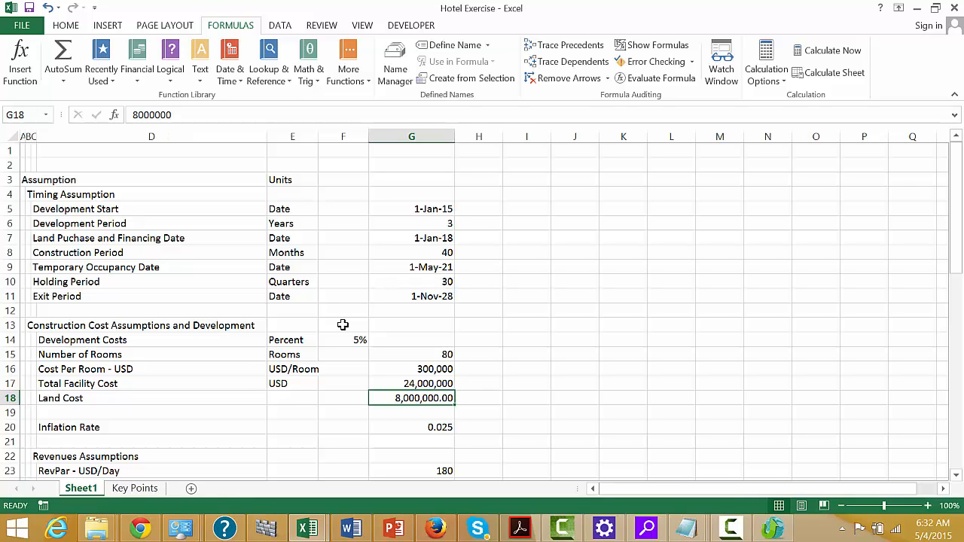
key("Up")
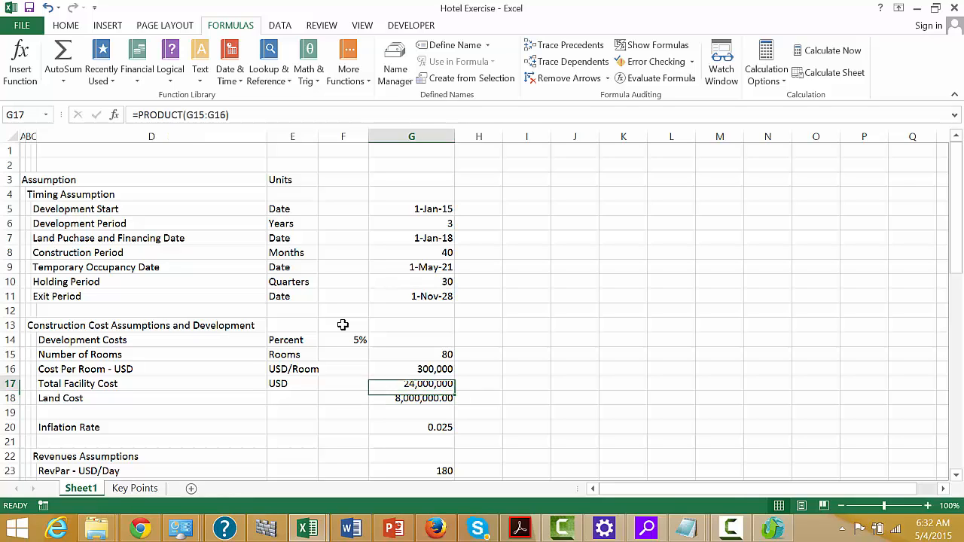
key("Down")
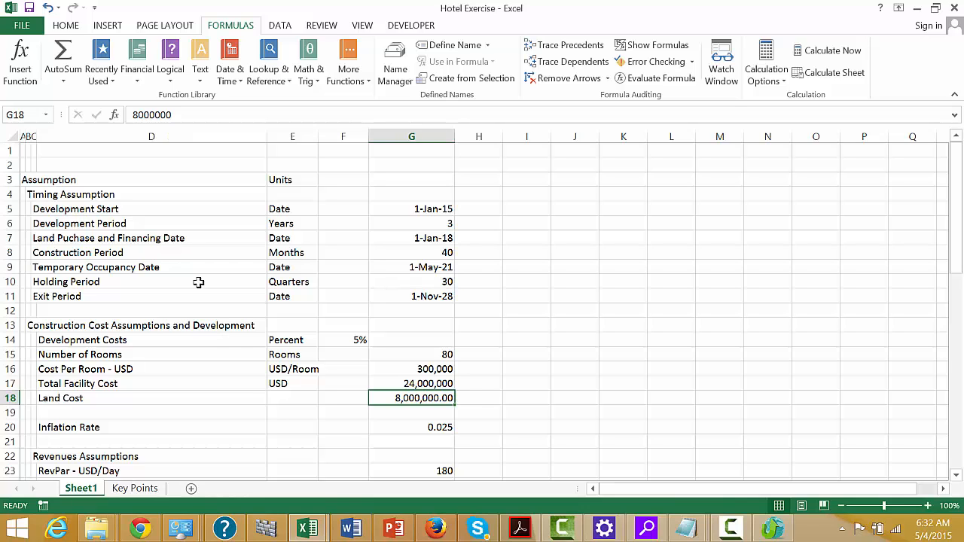
key("alt+h")
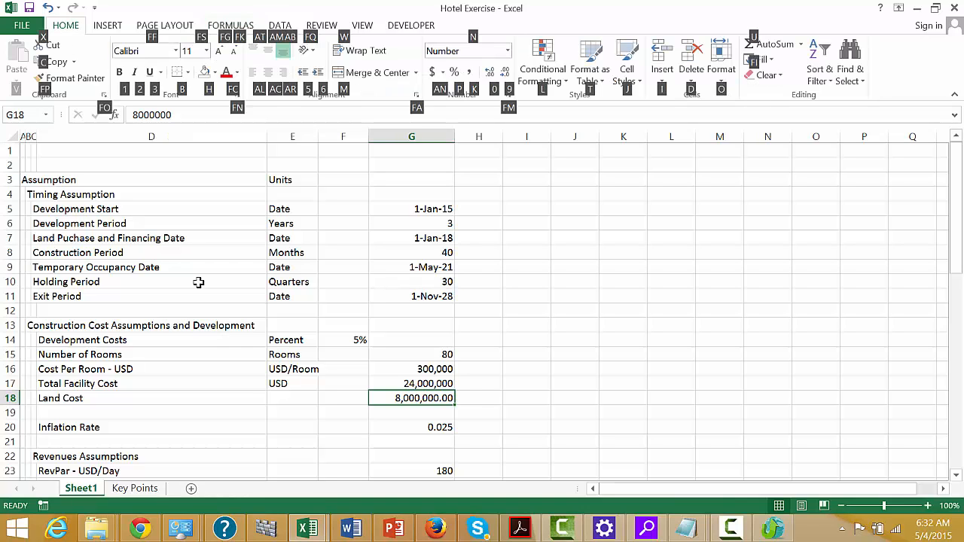
key("9")
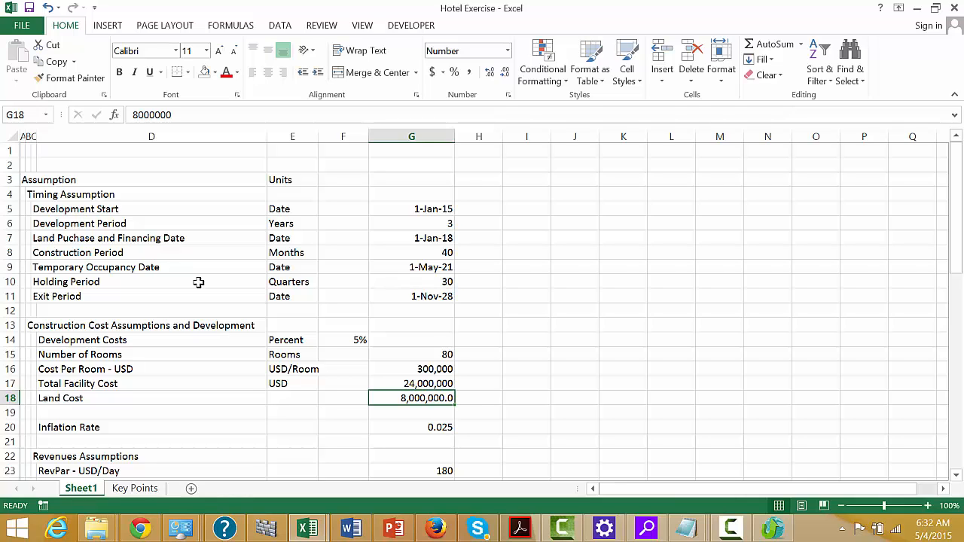
key("Left")
key("Right")
- Look through the existing macros, limiting the list to those stored in This Workbook, and close the list
left_click(360, 27)
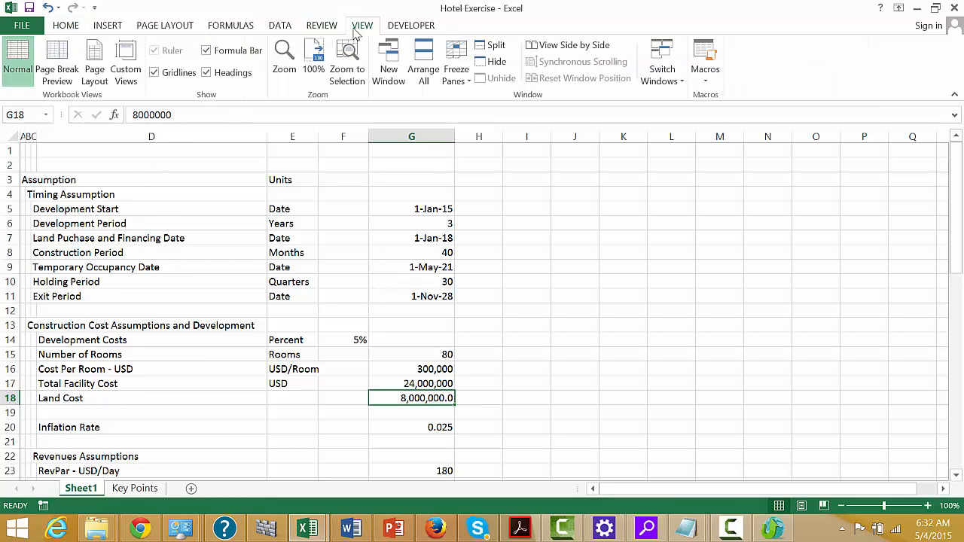
left_click(662, 64)
left_click(706, 59)
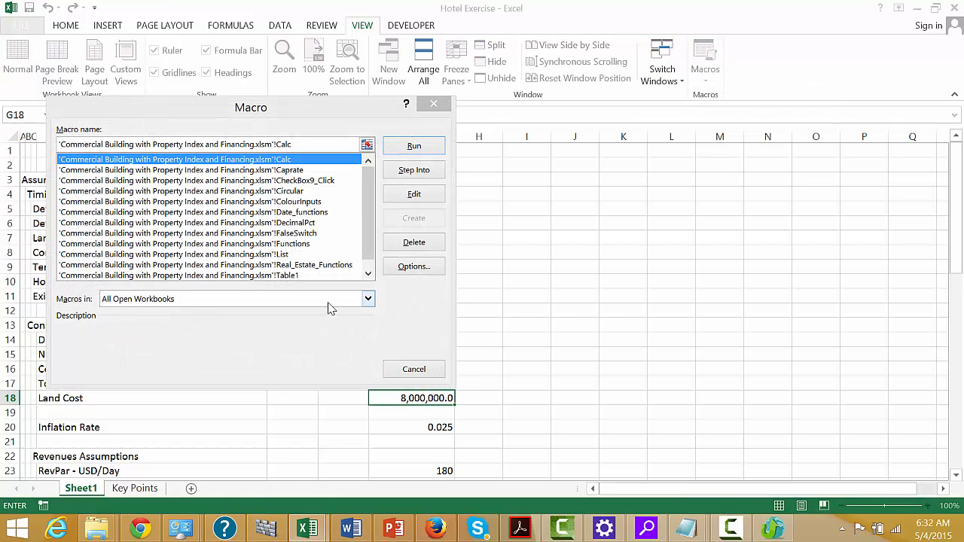
left_click(368, 299)
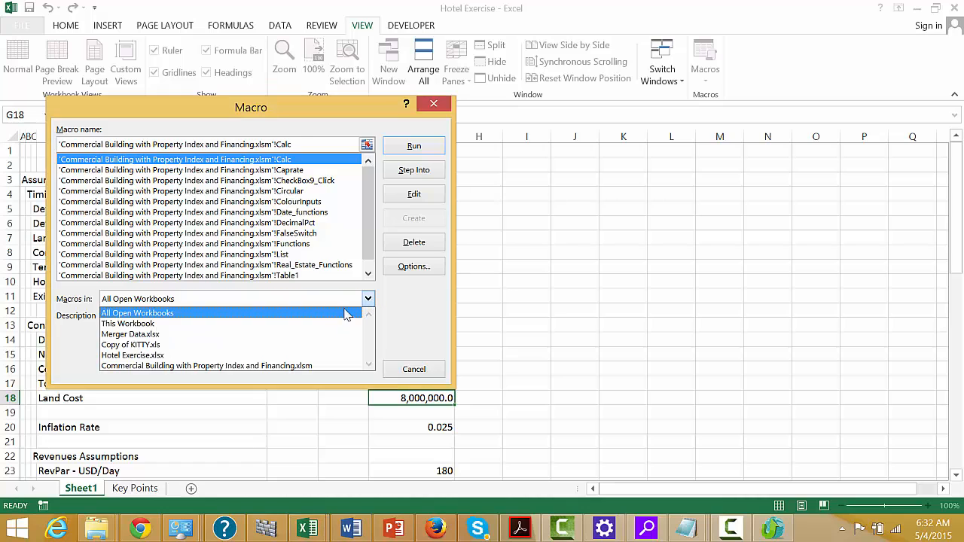
left_click(305, 324)
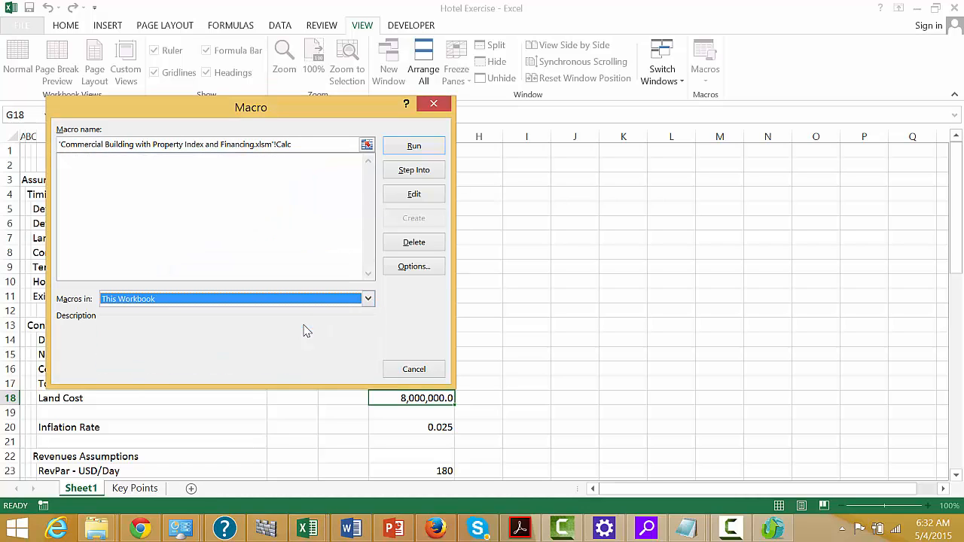
left_click(435, 104)
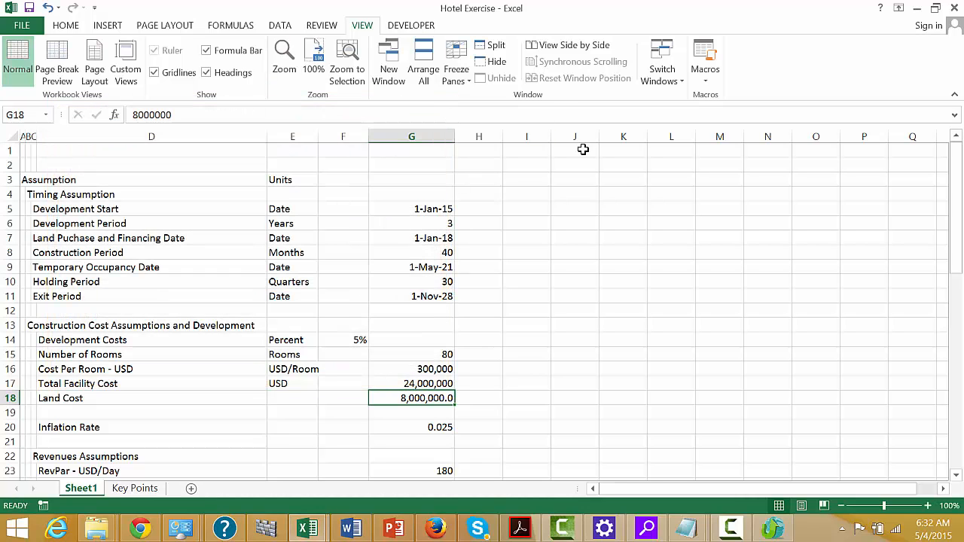
- Start recording a macro named no_decimals in This Workbook with the shortcut Ctrl+Shift+O, and stop recording without any actions
left_click(650, 184)
left_click(704, 79)
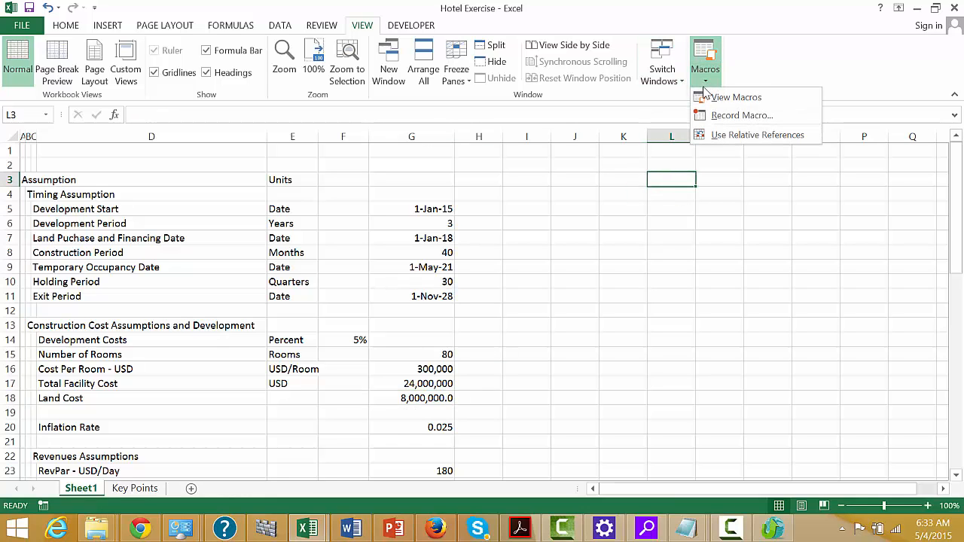
left_click(717, 116)
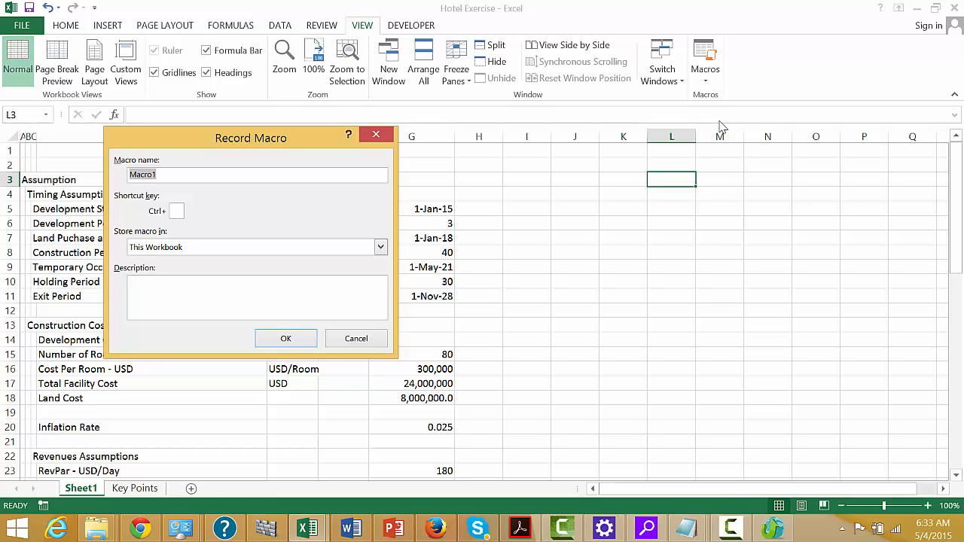
type("no_decimals")
type("C")
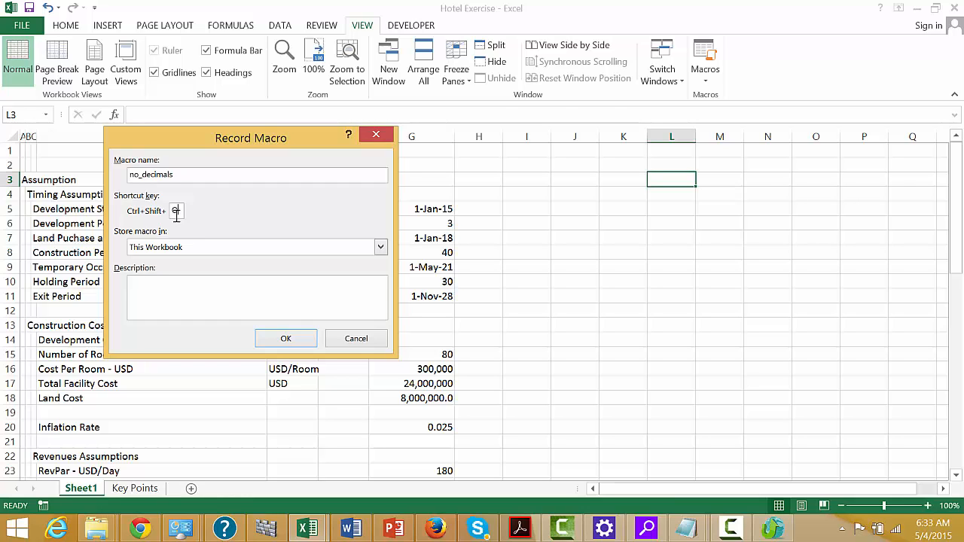
left_click(286, 340)
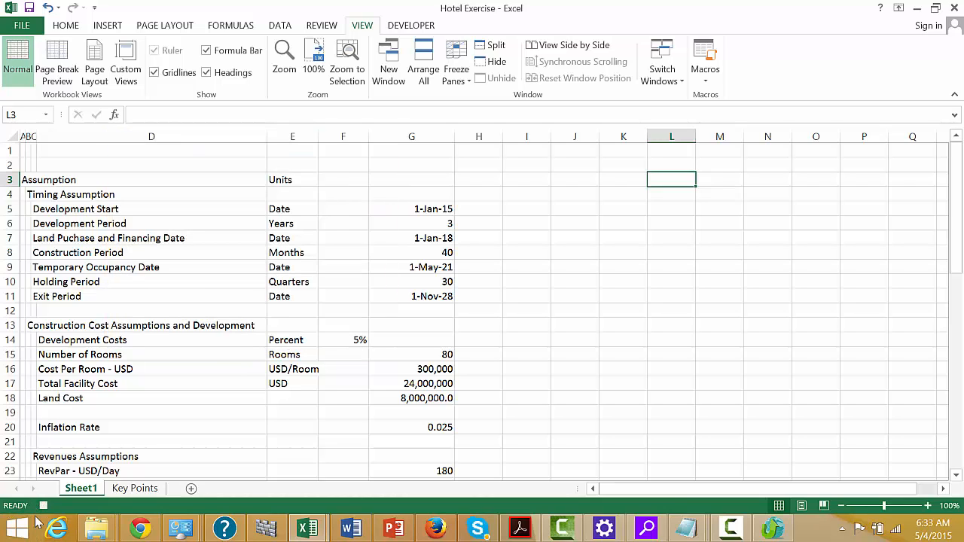
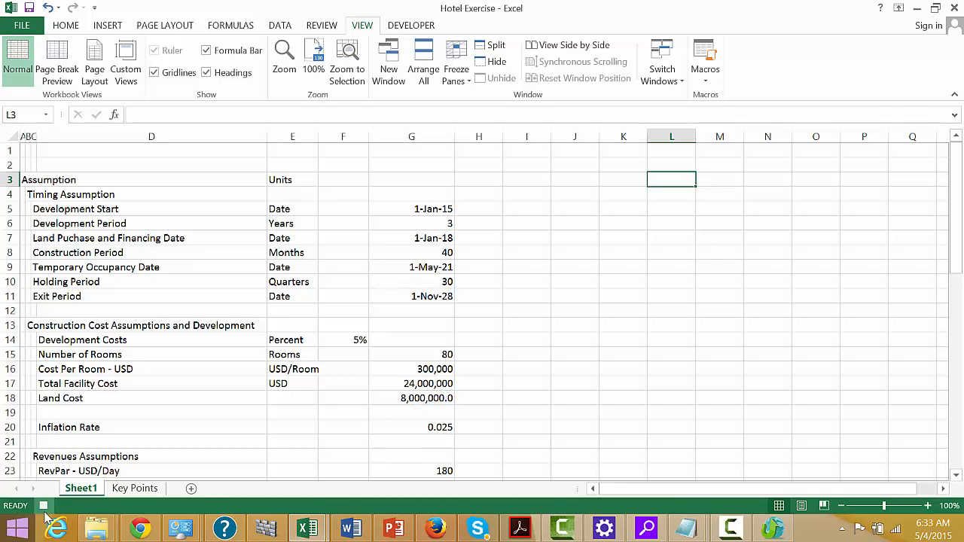
left_click(44, 506)
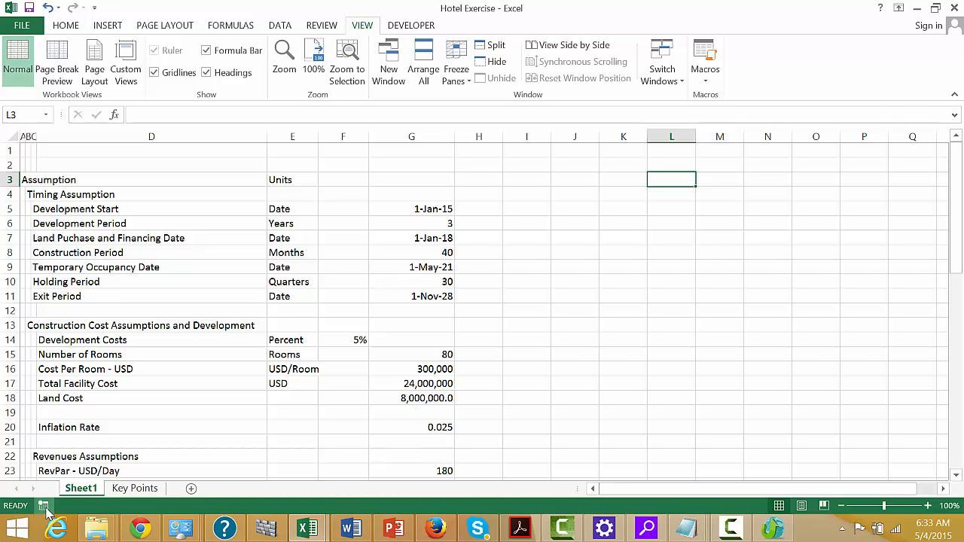
- Select the Land Cost value in cell G18
left_click(411, 333)
key("Down")
key("Down")
key("Down")
key("Down")
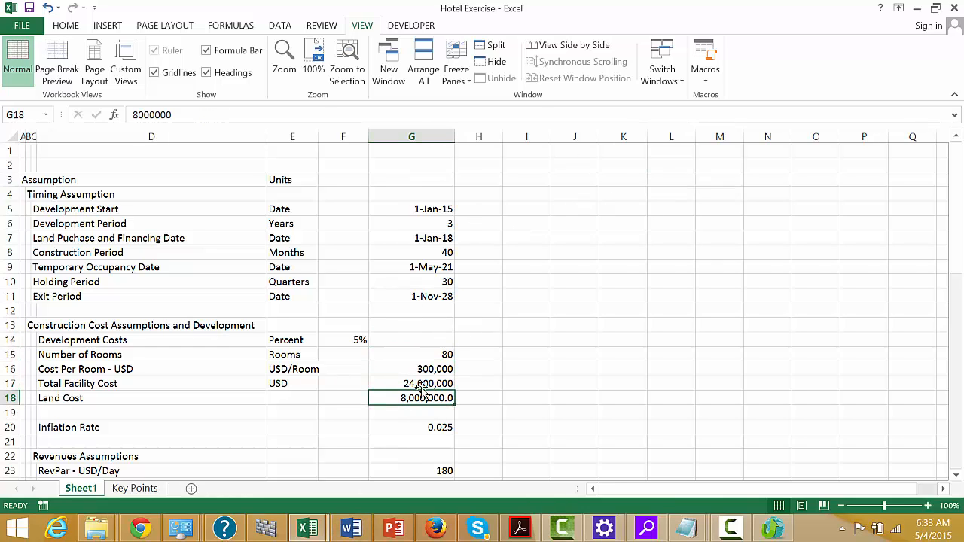
left_click(706, 74)
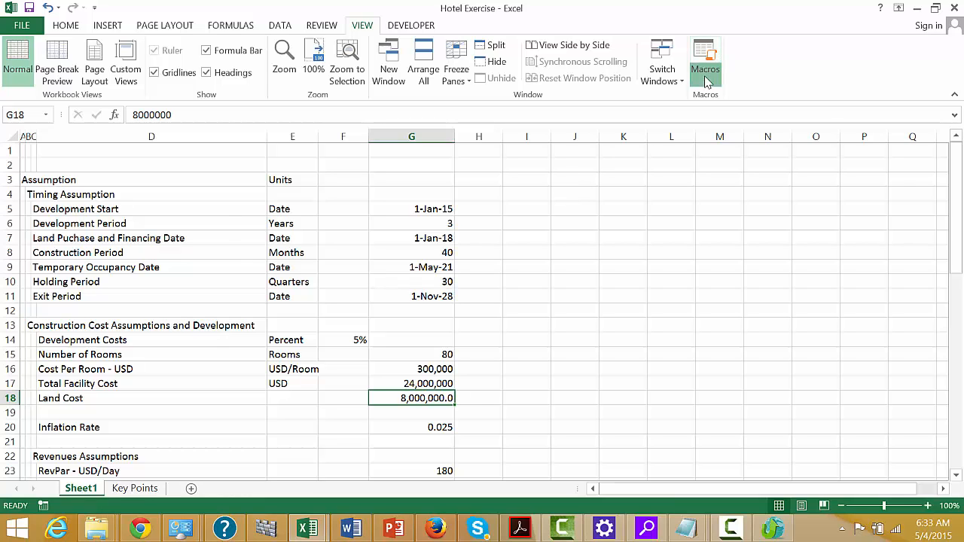
left_click(714, 117)
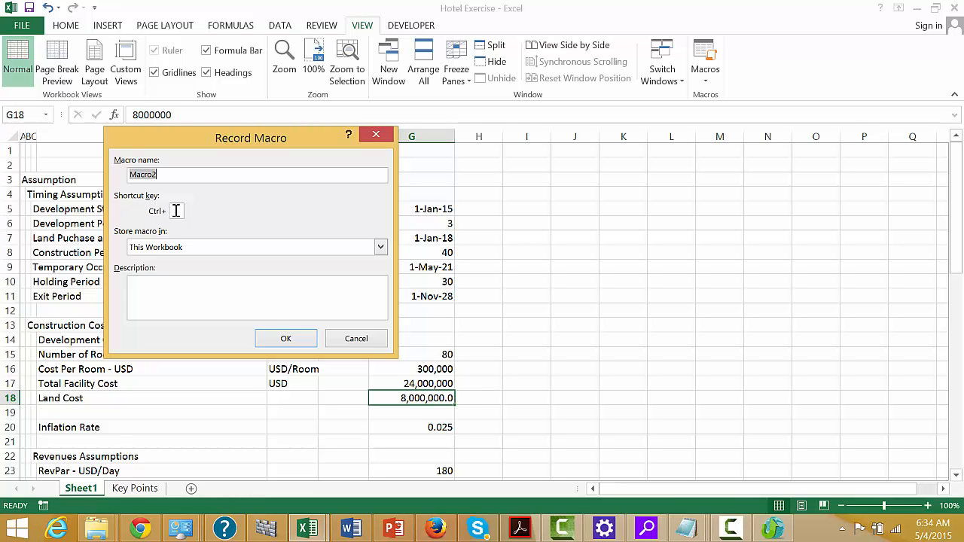
type("no_decimals")
left_click(176, 211)
type("O")
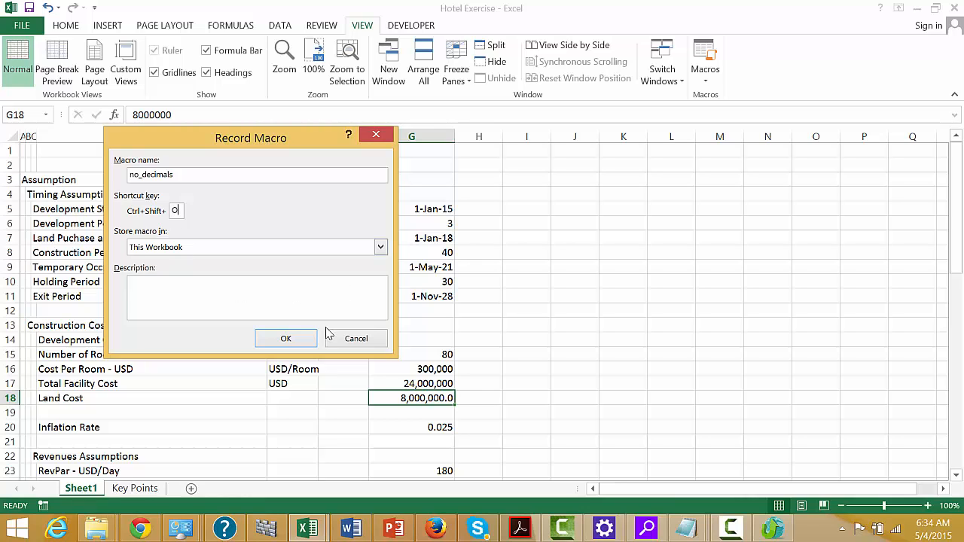
left_click(299, 339)
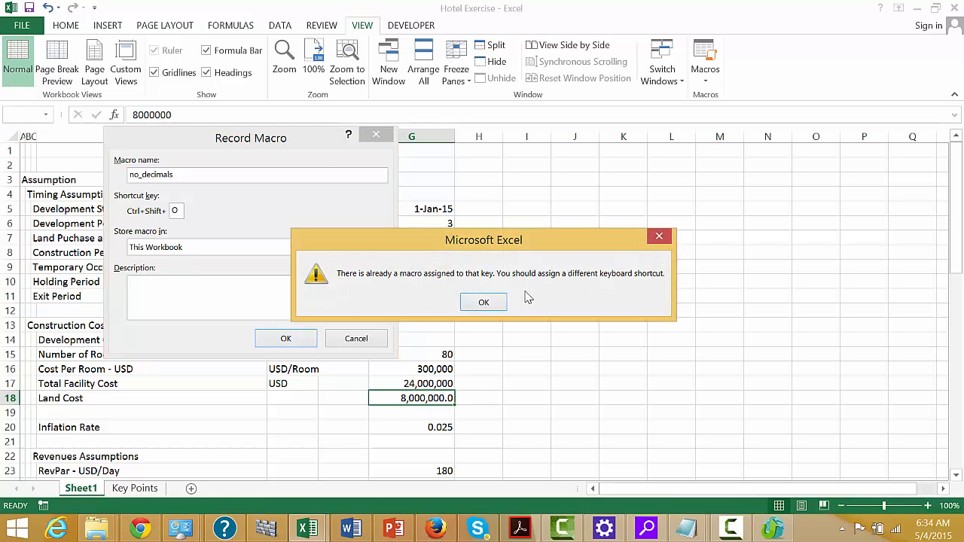
left_click(484, 303)
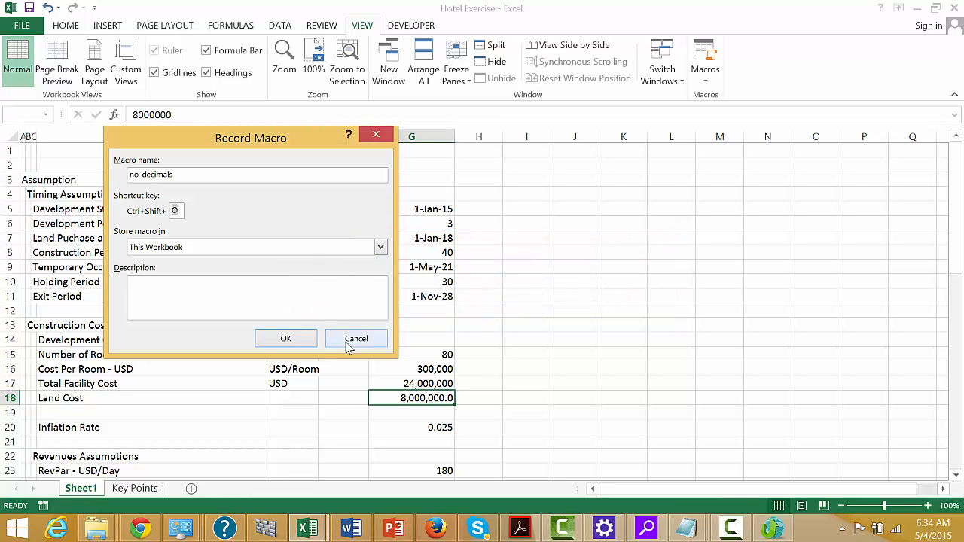
left_click(354, 339)
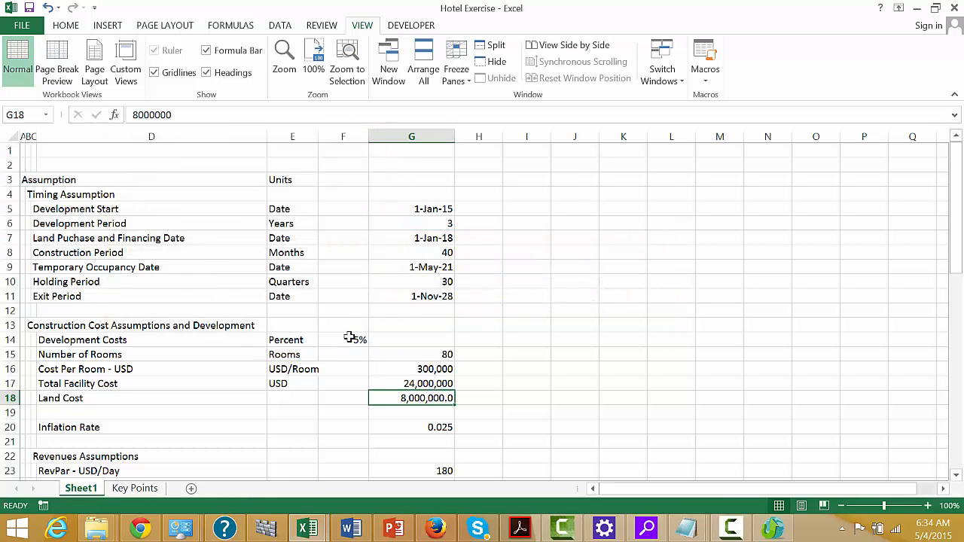
- Delete the no_decimals macro from this workbook
left_click(708, 66)
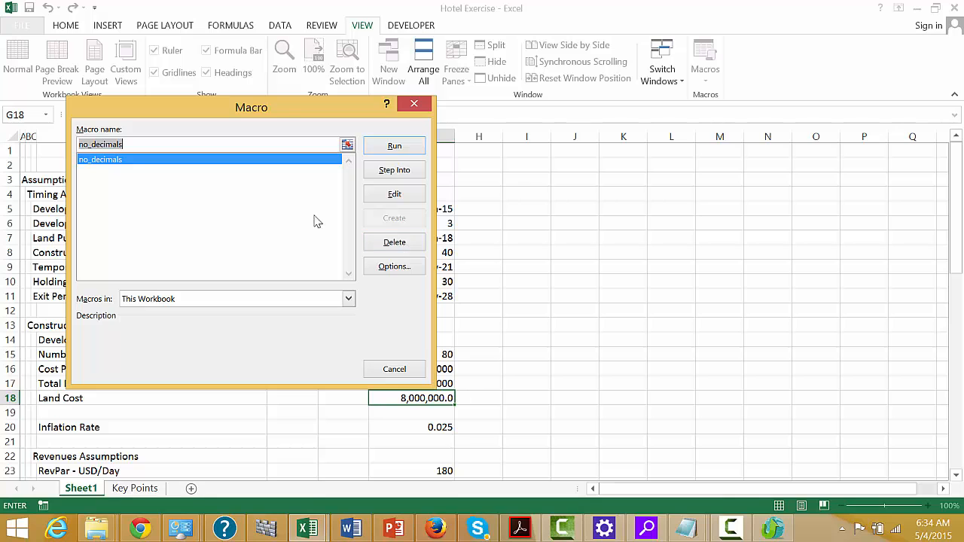
left_click(387, 242)
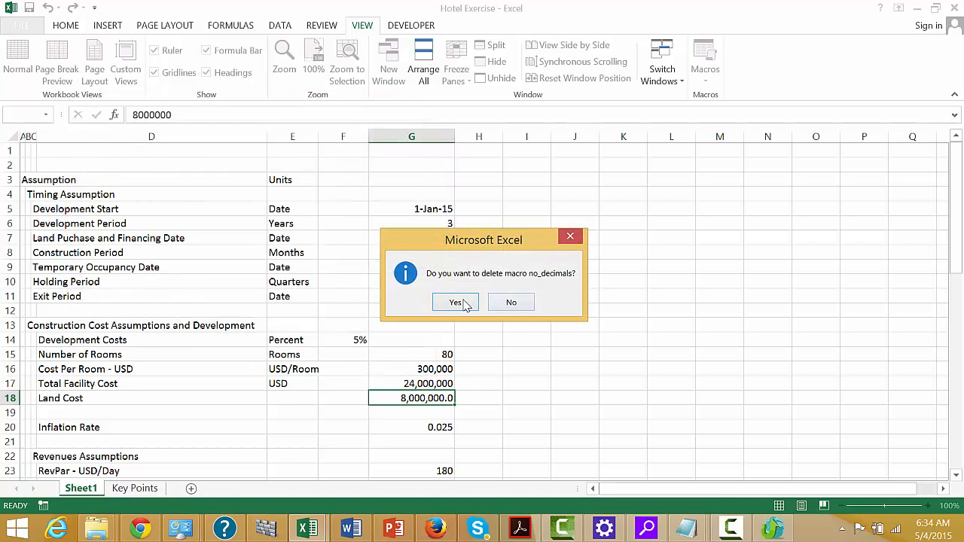
left_click(456, 302)
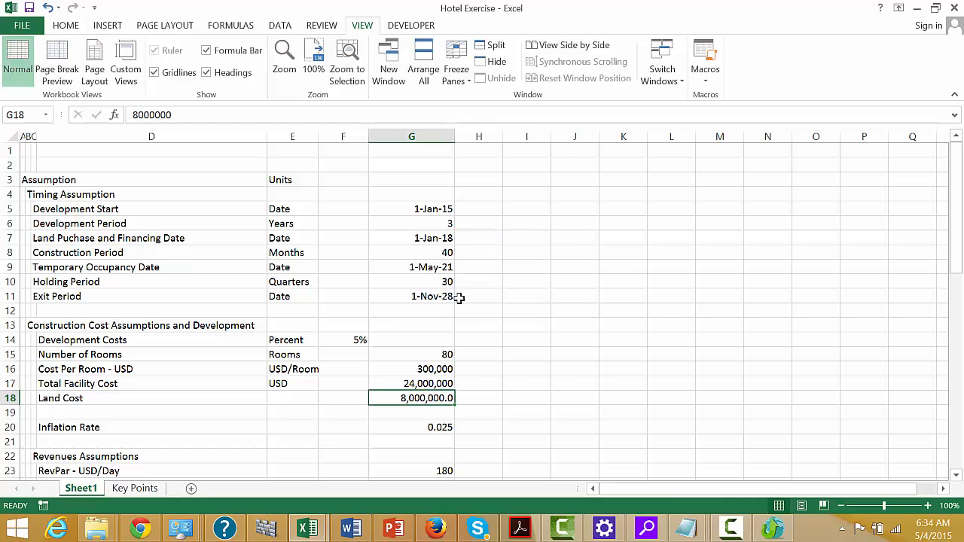
- Start recording a new macro named no_decimals in This Workbook with the shortcut Ctrl+Shift+O
left_click(707, 83)
left_click(715, 113)
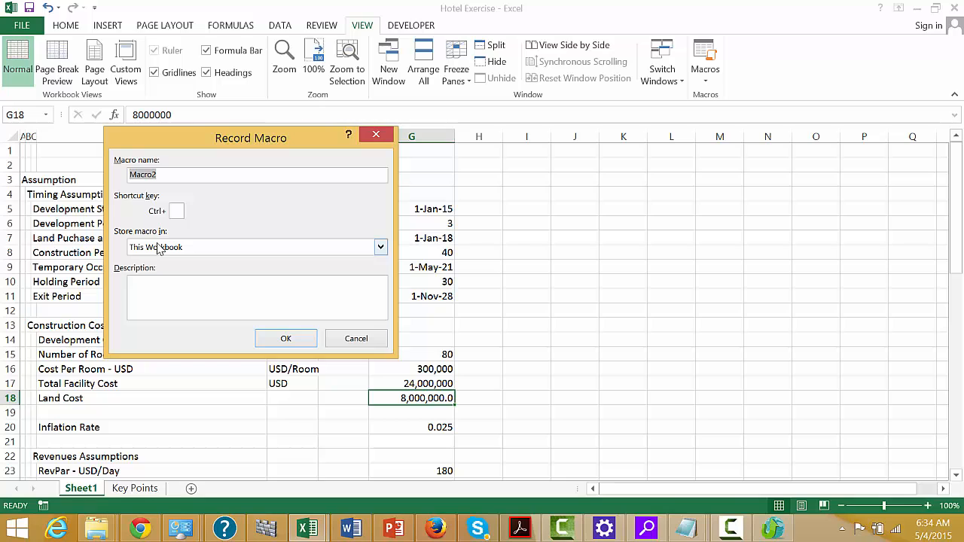
type("no_decimals")
left_click(174, 210)
key("shift+o")
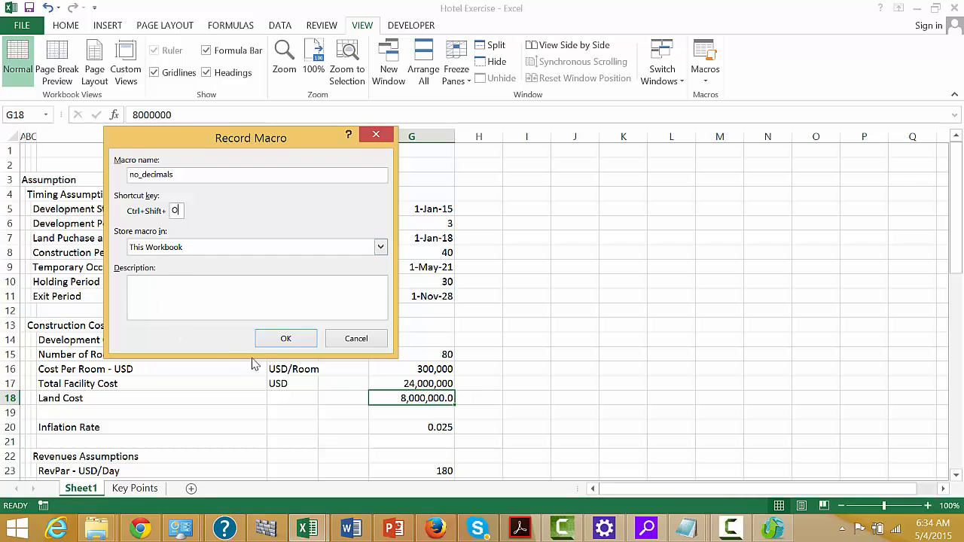
left_click(285, 339)
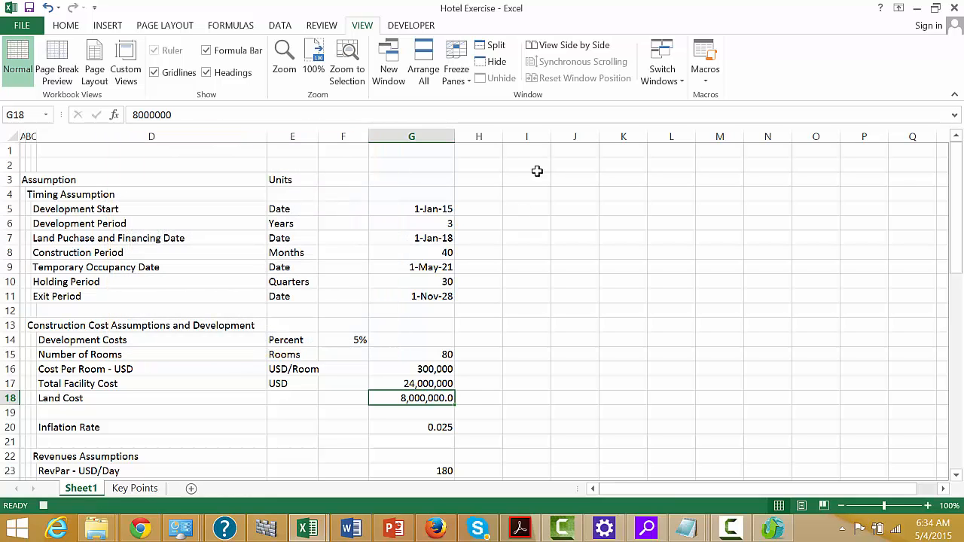
- Format the Land Cost value in G18 as a thousands-separated number with no decimals, and stop the macro recording
left_click(65, 29)
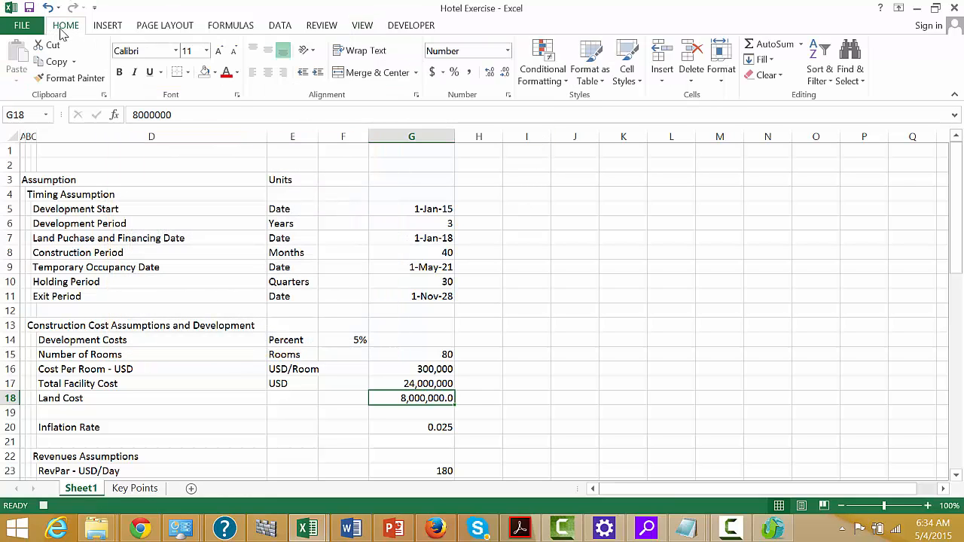
left_click(504, 73)
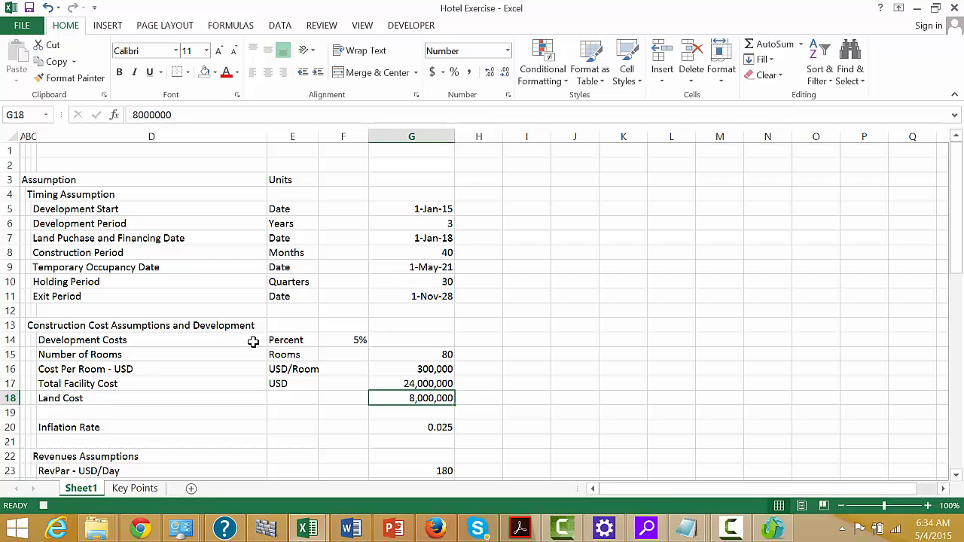
key("ctrl+shift+1")
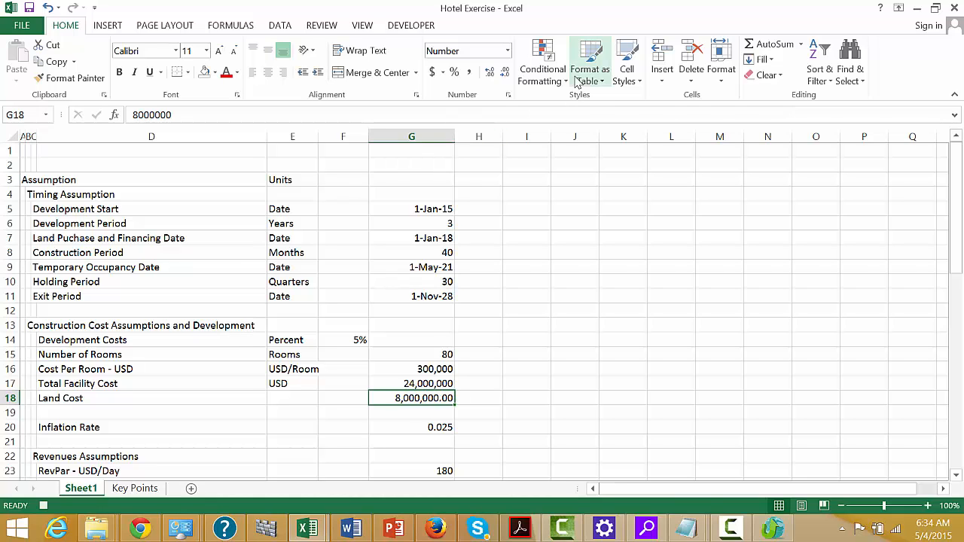
left_click(504, 74)
left_click(504, 74)
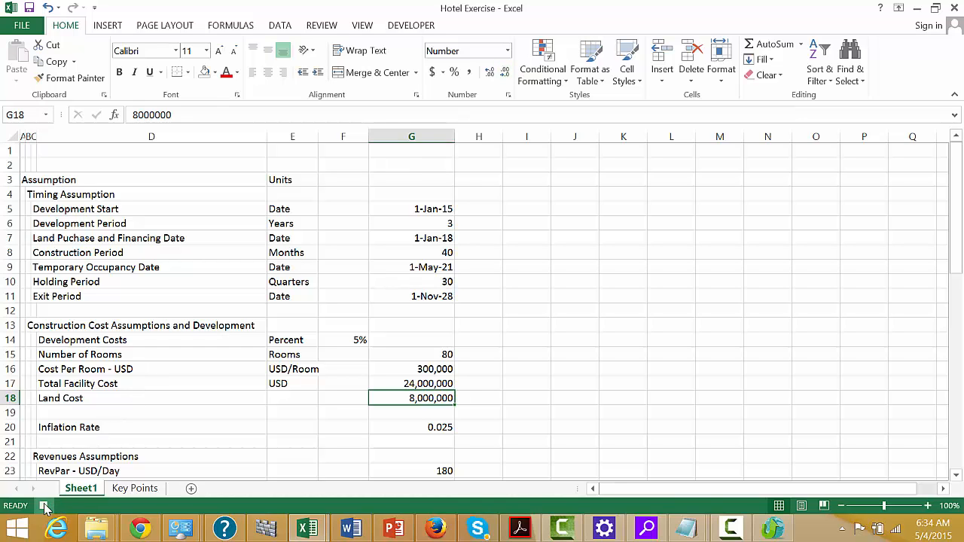
left_click(483, 305)
key("Down")
key("Down")
key("Down")
key("Down")
key("Down")
key("Down")
key("Down")
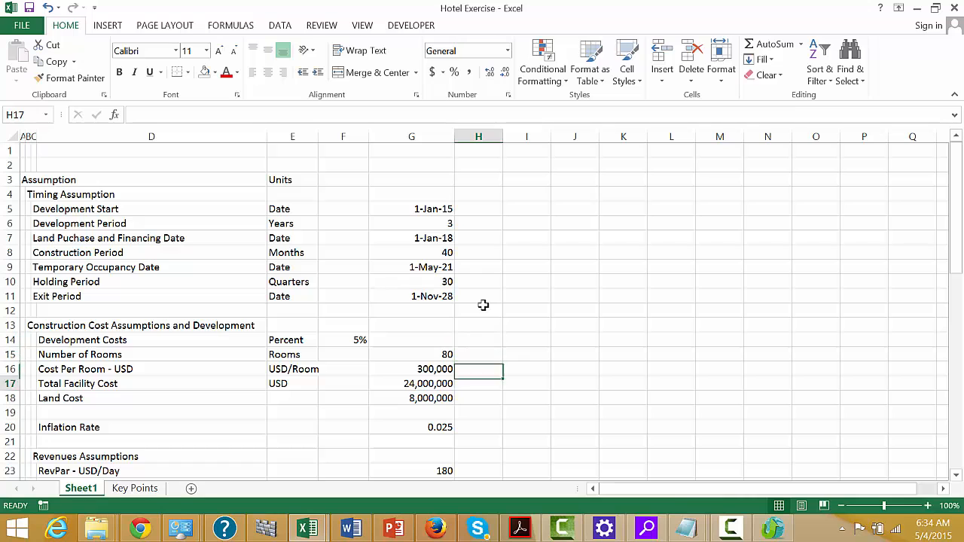
key("Down")
key("Down")
key("Down")
key("Down")
key("Down")
key("Down")
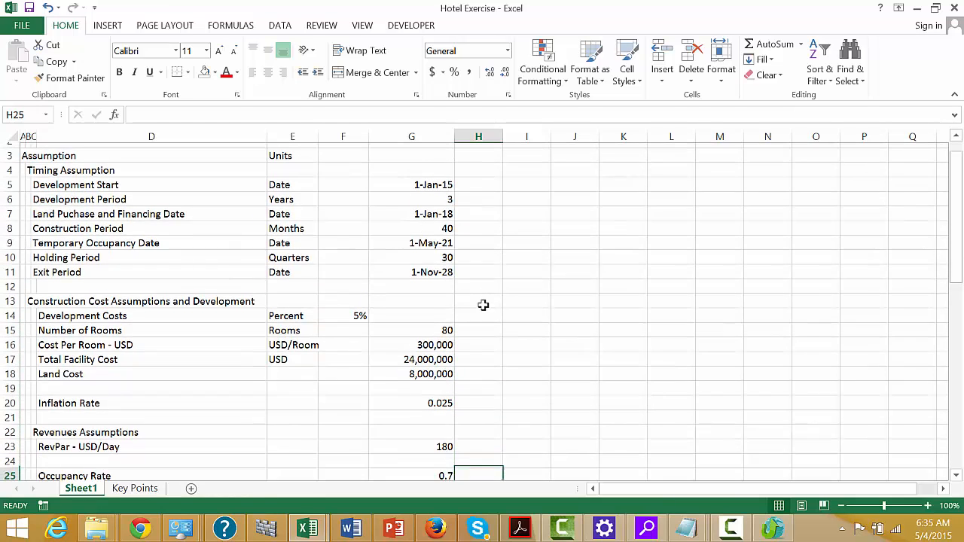
key("Up")
key("Up")
key("Up")
key("Up")
key("Up")
key("Up")
key("Up")
key("Up")
key("Up")
key("Up")
key("Up")
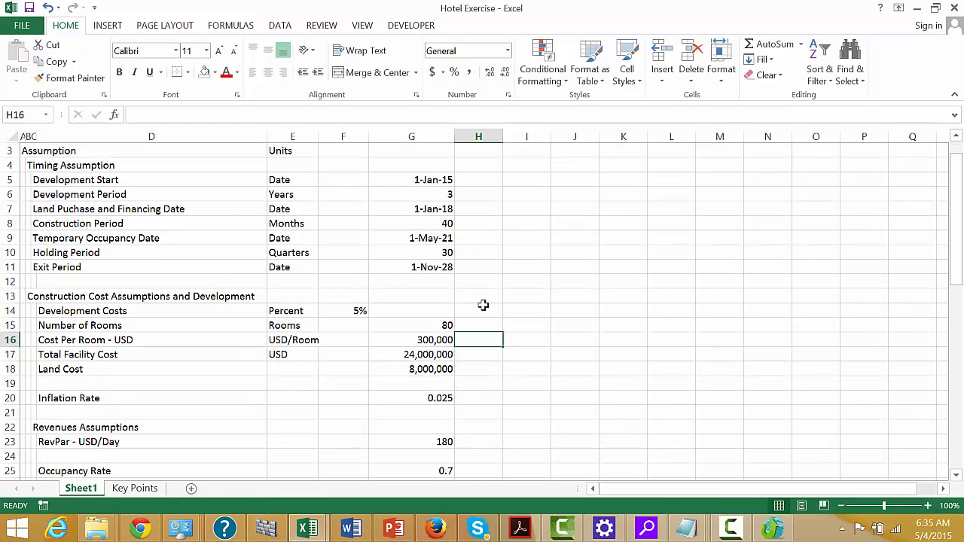
key("Left")
type("=")
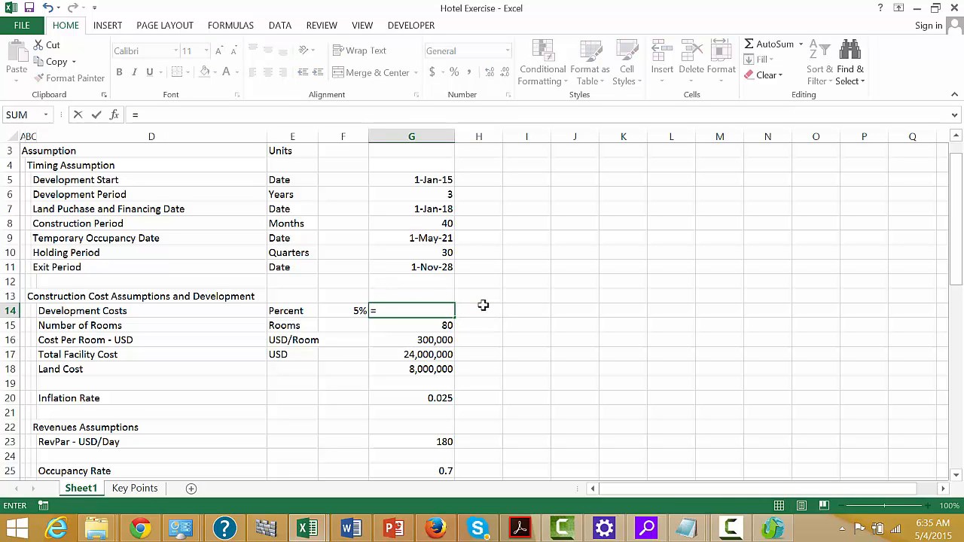
key("Down")
key("Down")
key("Down")
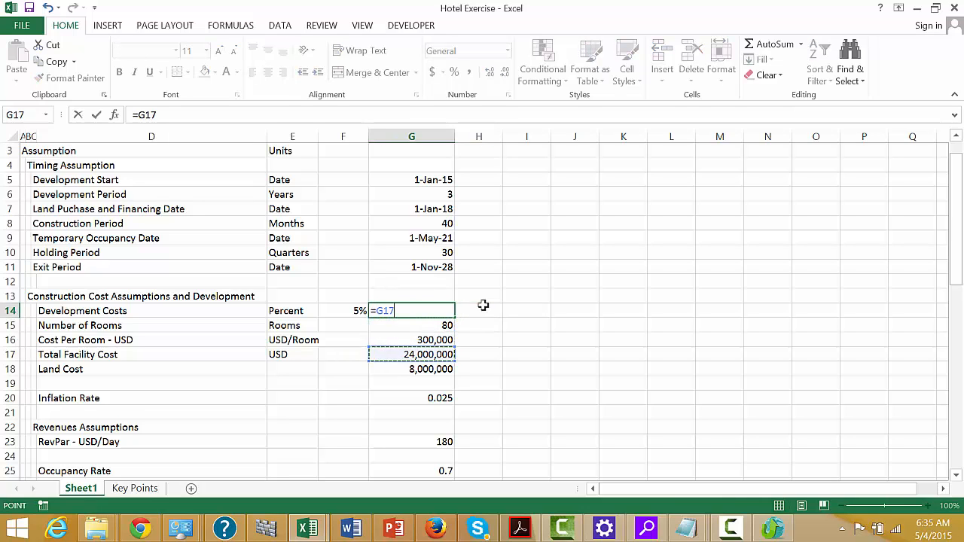
key("Escape")
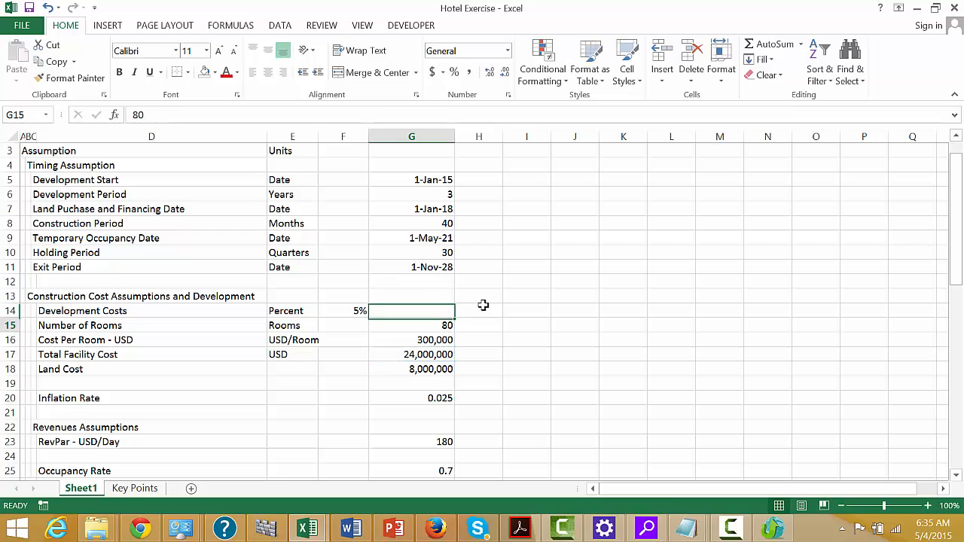
- Insert a new row 19 below Land Cost and label it Total Cost in D19
key("Down")
key("Down")
key("Down")
key("Down")
key("Down")
key("shift+space")
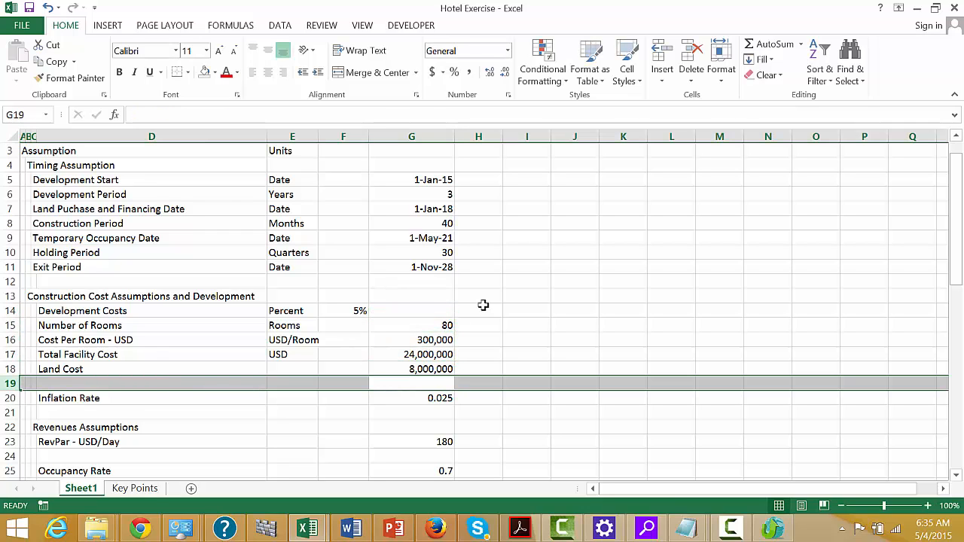
key("ctrl+shift+plus")
key("Left")
key("Left")
key("Left")
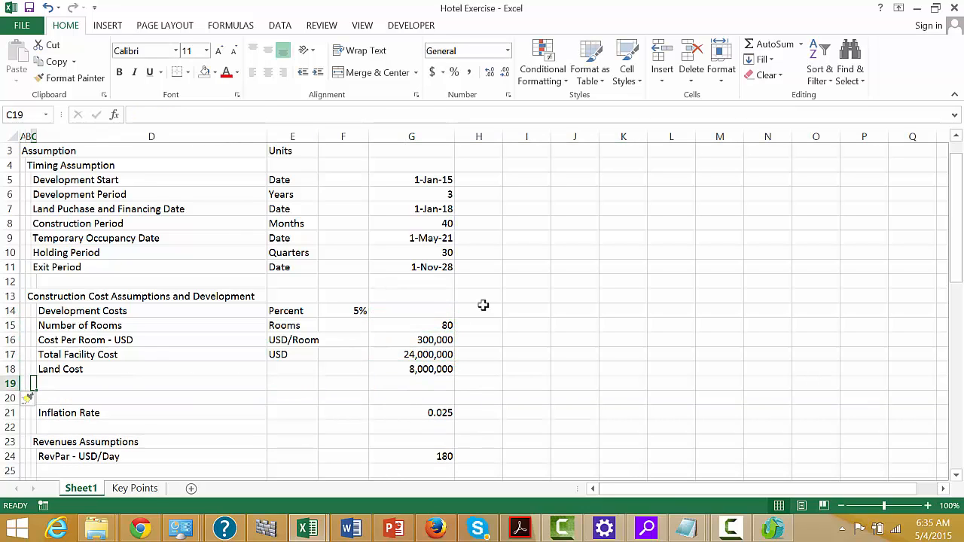
type("Total C")
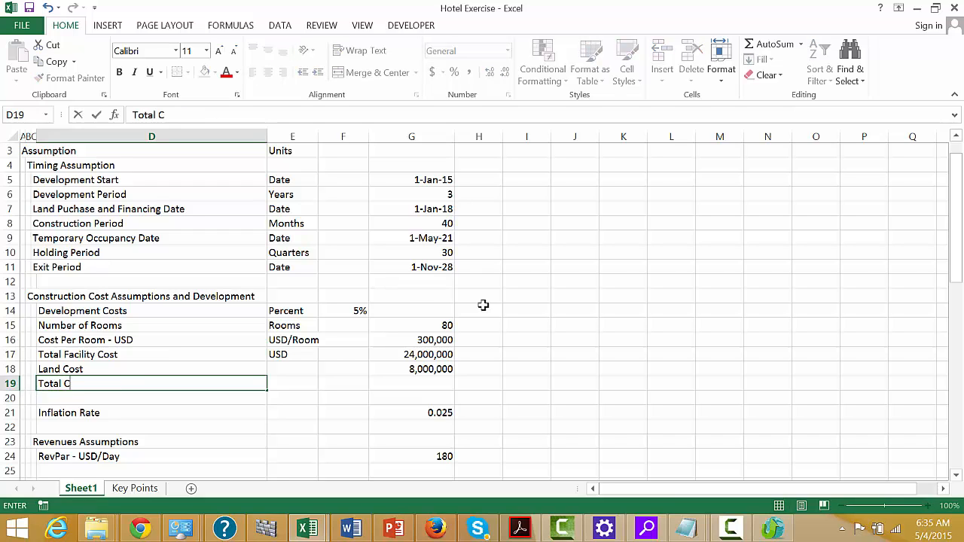
type("ost")
key("Return")
- Calculate the Total Cost in G19 as the sum of Total Facility Cost and Land Cost
key("Up")
key("Right")
key("Right")
key("Right")
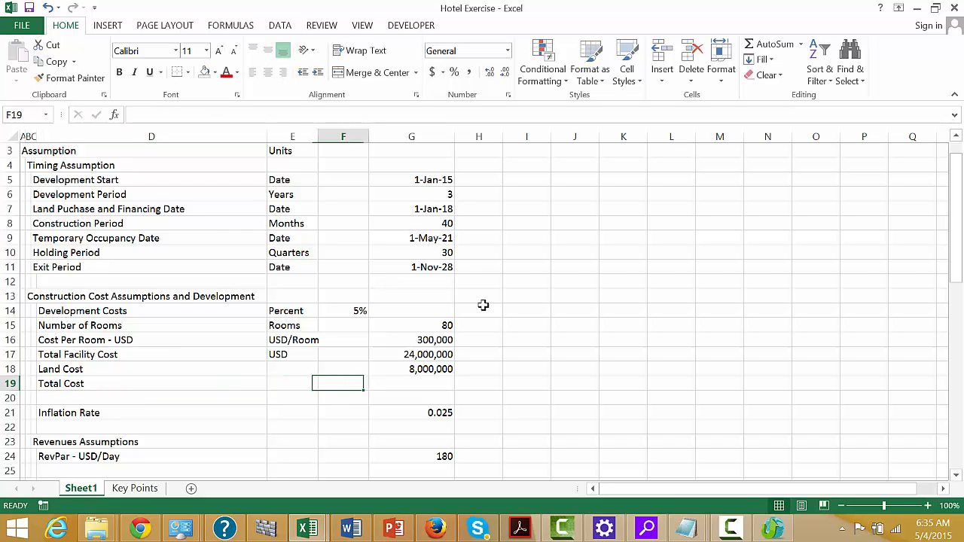
key("Up")
key("Up")
key("shift+Down")
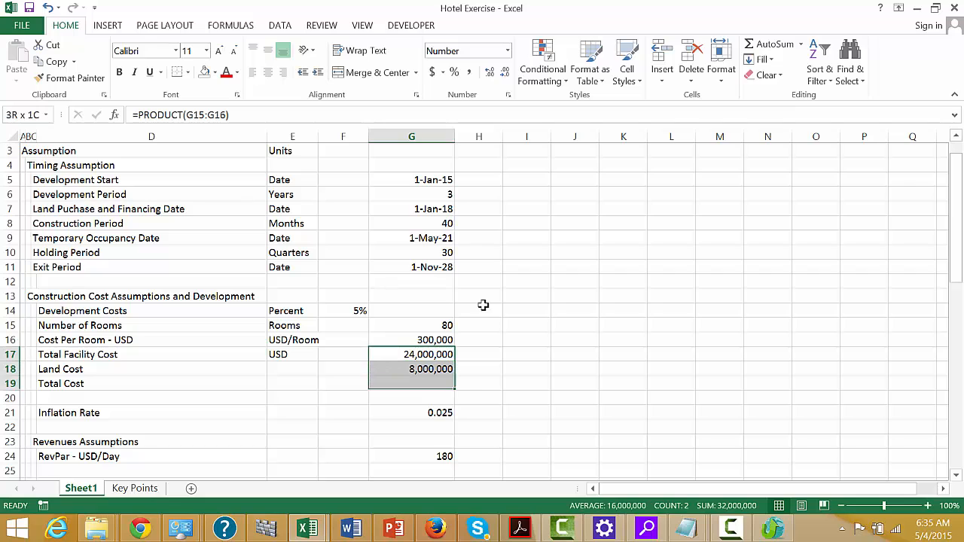
key("shift+Down")
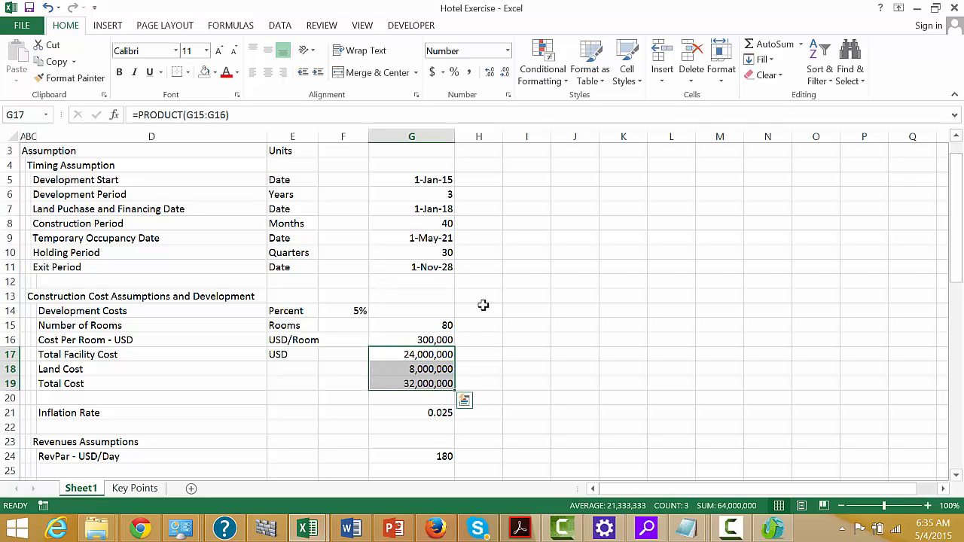
- Fill the USD unit from E17 down to the Land Cost and Total Cost rows
key("Left")
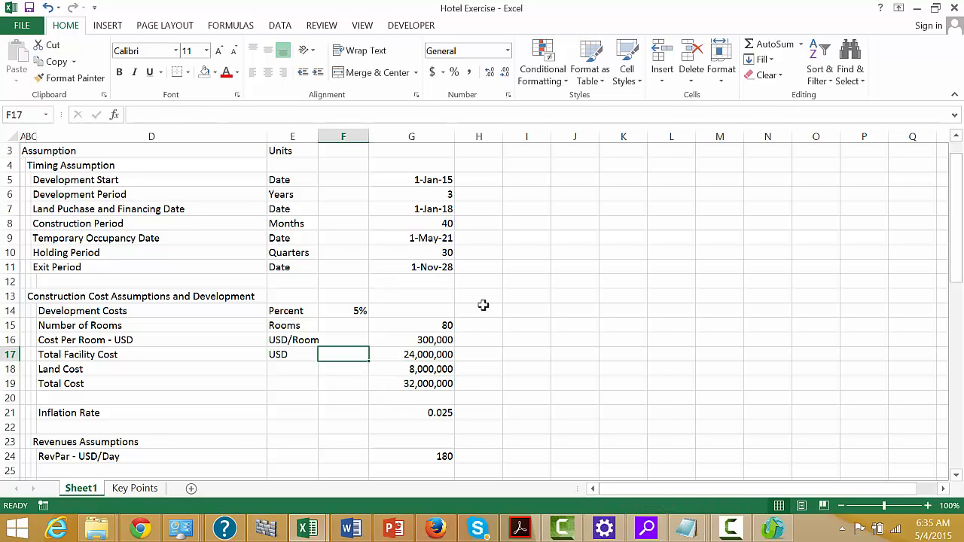
key("Down")
key("Left")
key("Up")
key("shift+Down")
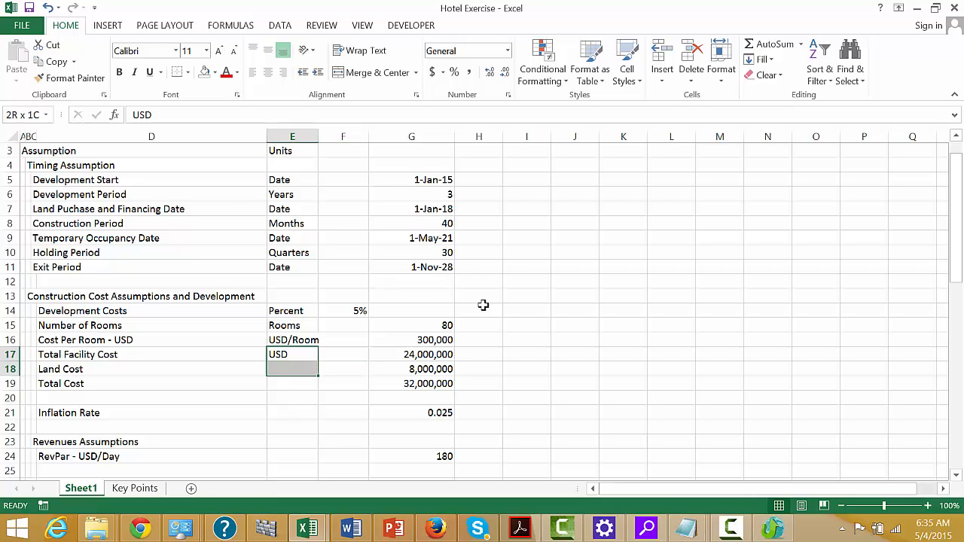
key("shift+Down")
key("shift+Up")
key("Down")
key("Up")
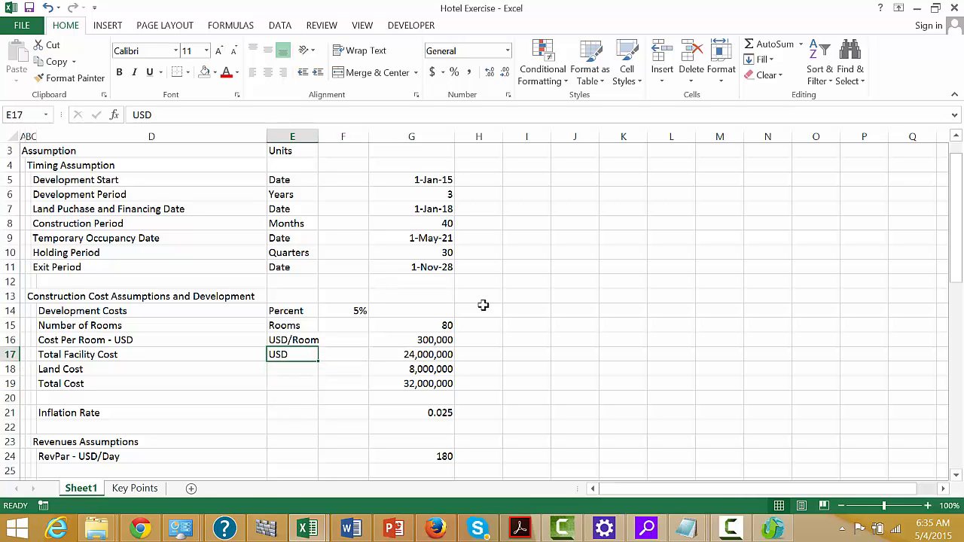
key("shift+Down")
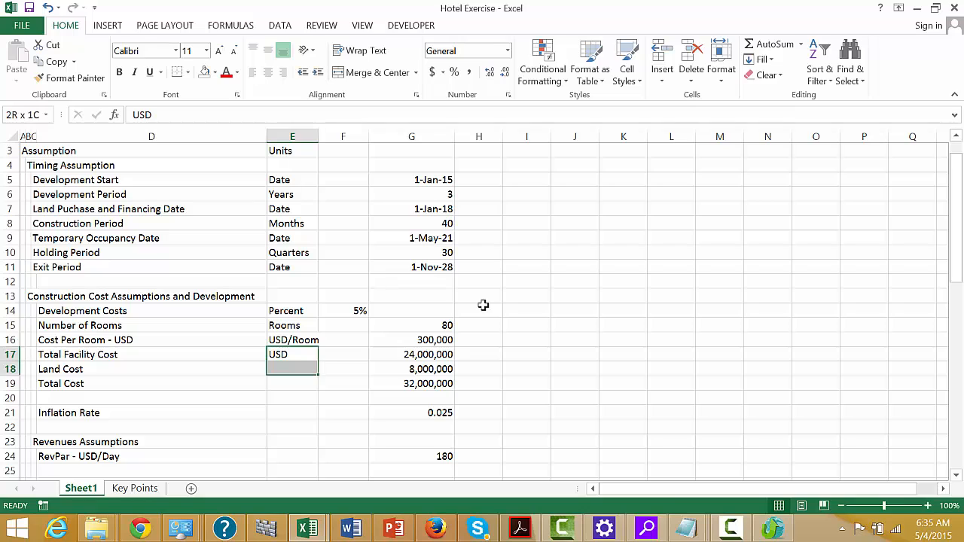
key("shift+Down")
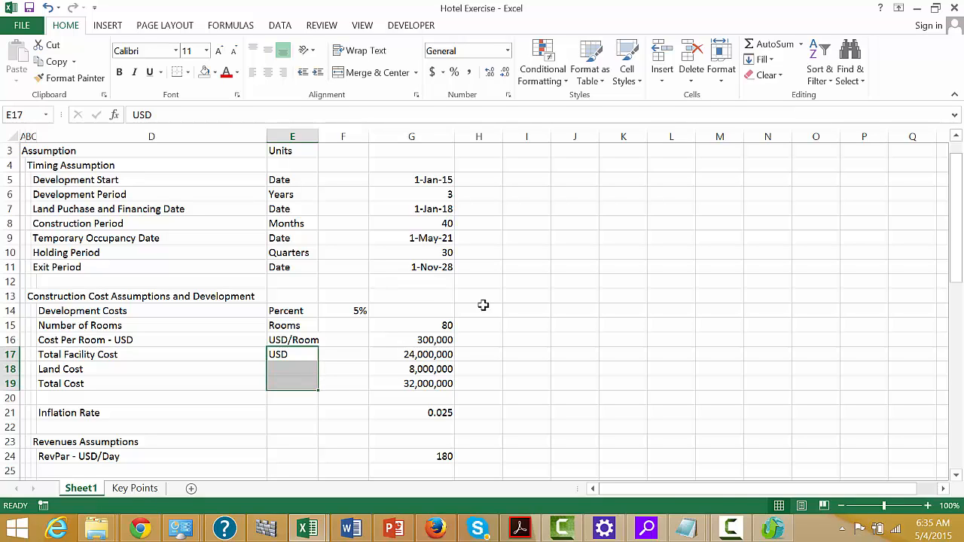
key("ctrl+d")
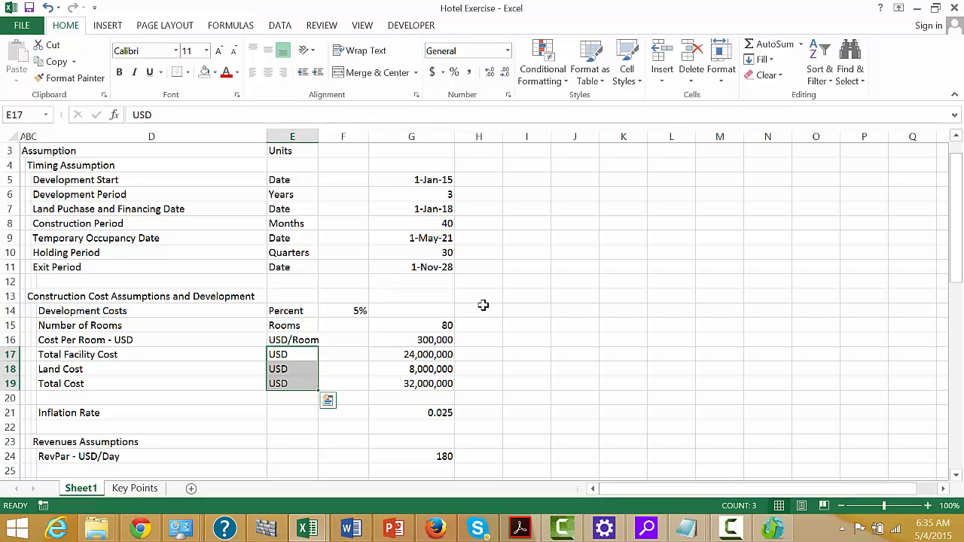
- Calculate Development Costs in G14 with =F14*G19 and format it as a thousands-separated number with two decimals
key("Up")
key("Up")
key("Up")
key("Up")
key("Right")
key("Down")
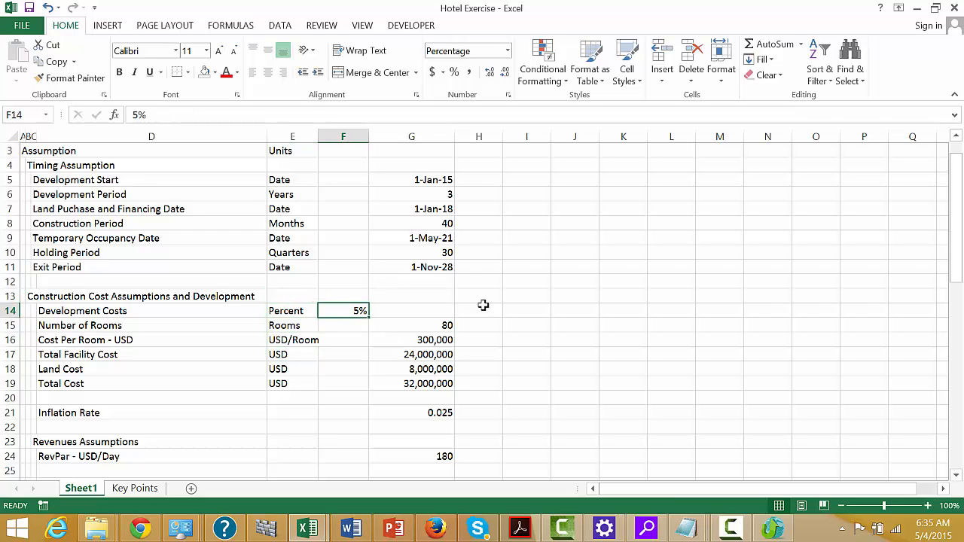
key("Right")
type("=")
key("Left")
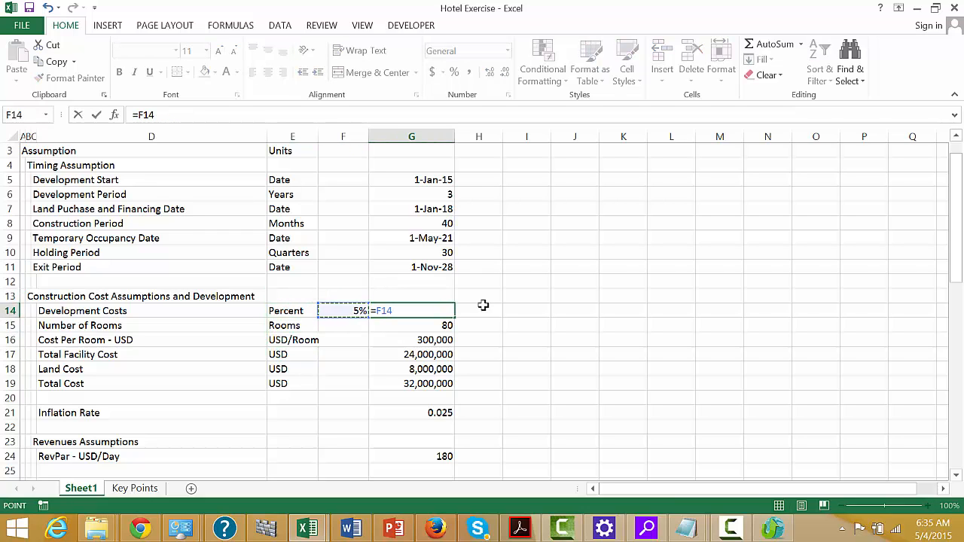
type("*")
key("Down")
key("Down")
key("Down")
key("Down")
key("Down")
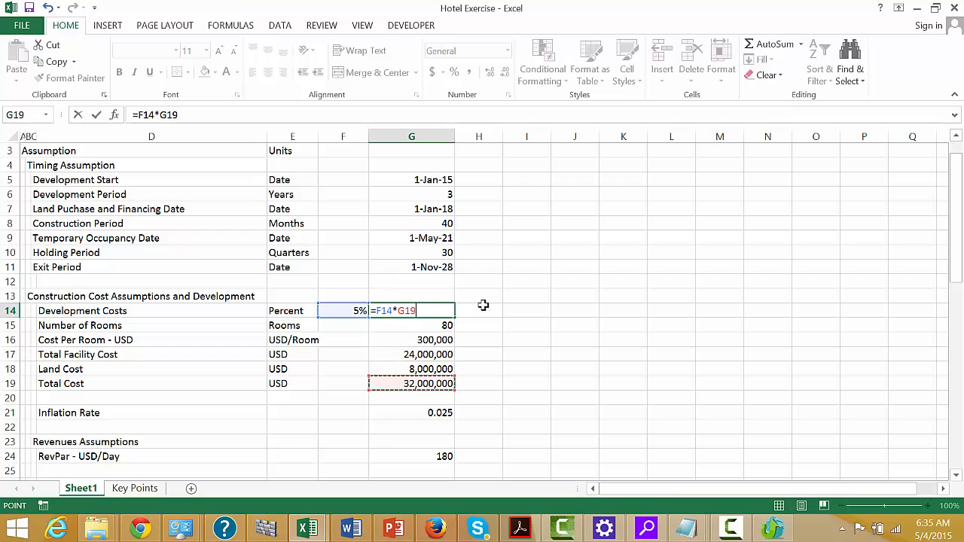
key("Return")
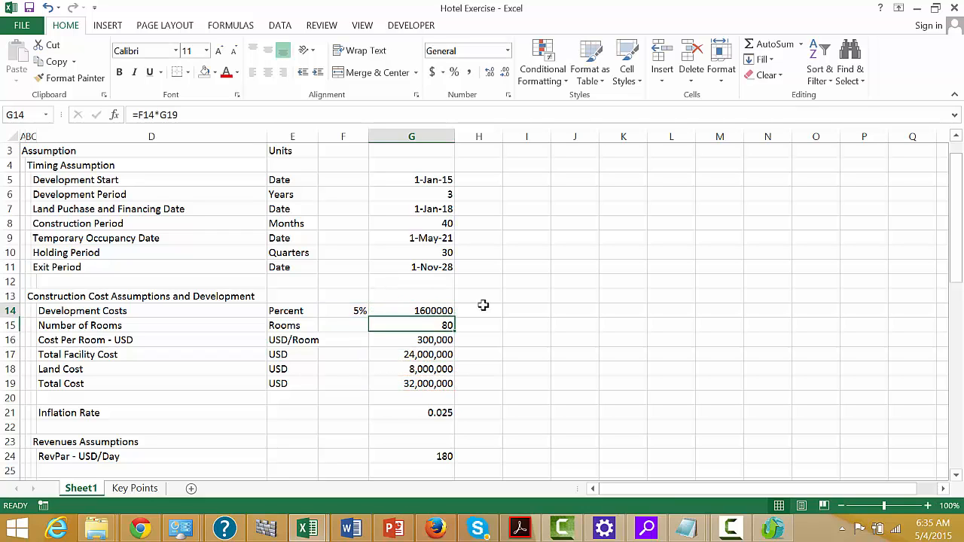
key("Up")
key("ctrl+shift+1")
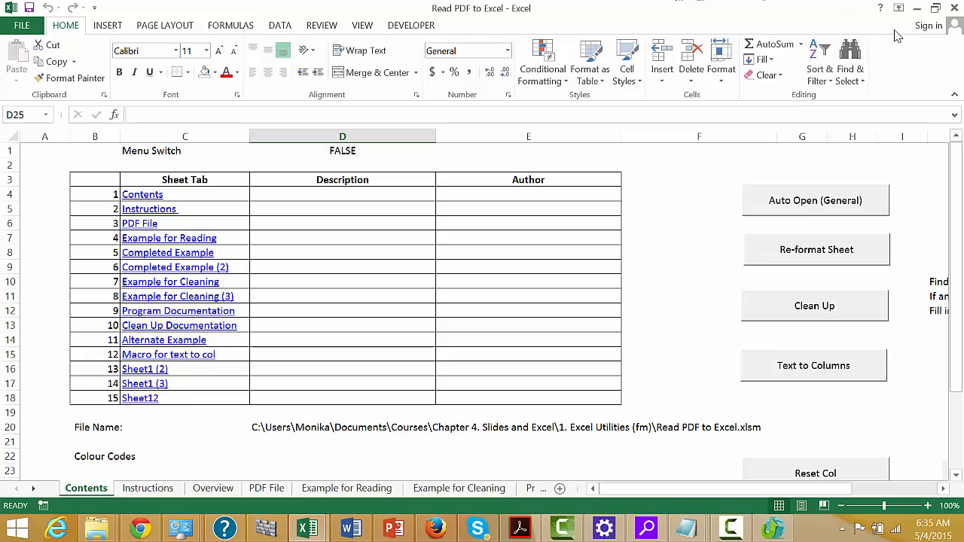
- Close the Read PDF to Excel workbook without saving and select the Development Costs value in G14
left_click(955, 10)
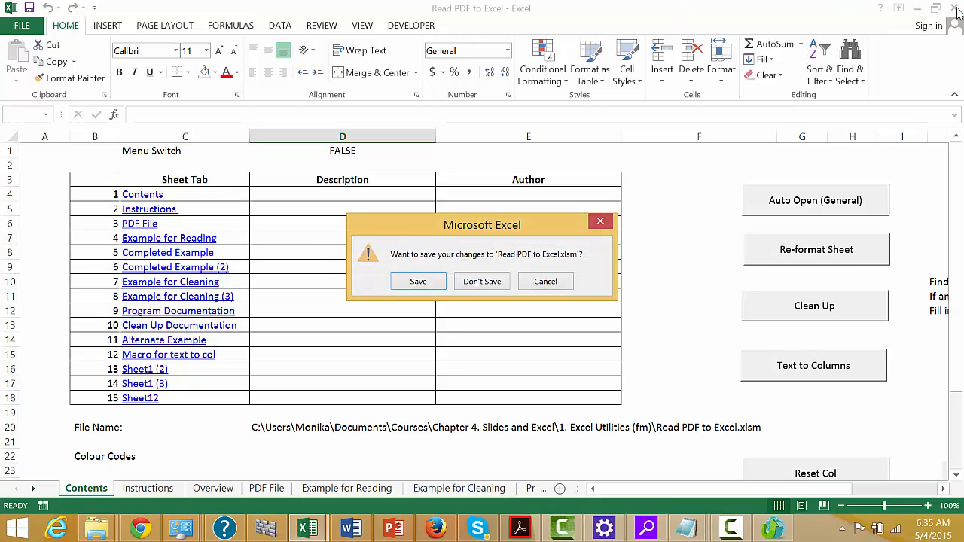
left_click(489, 284)
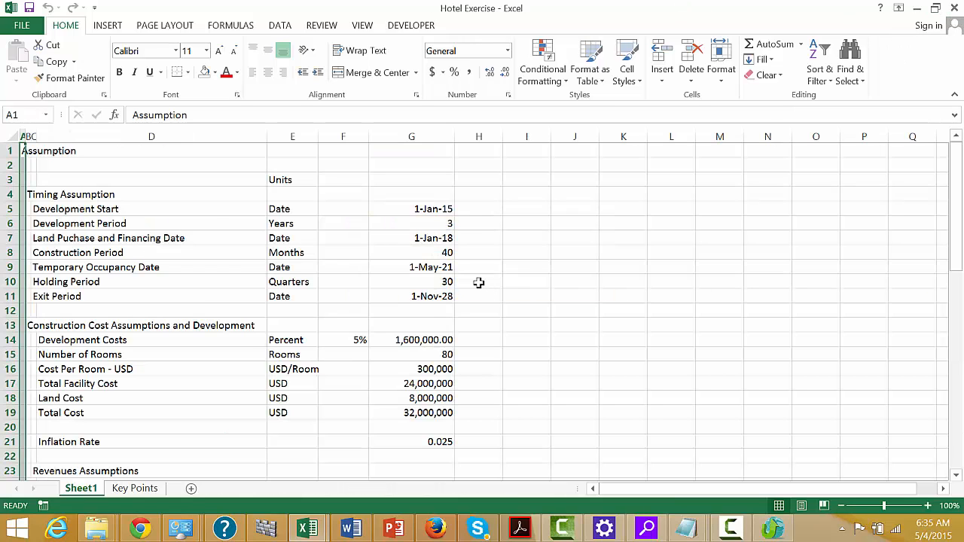
left_click(449, 337)
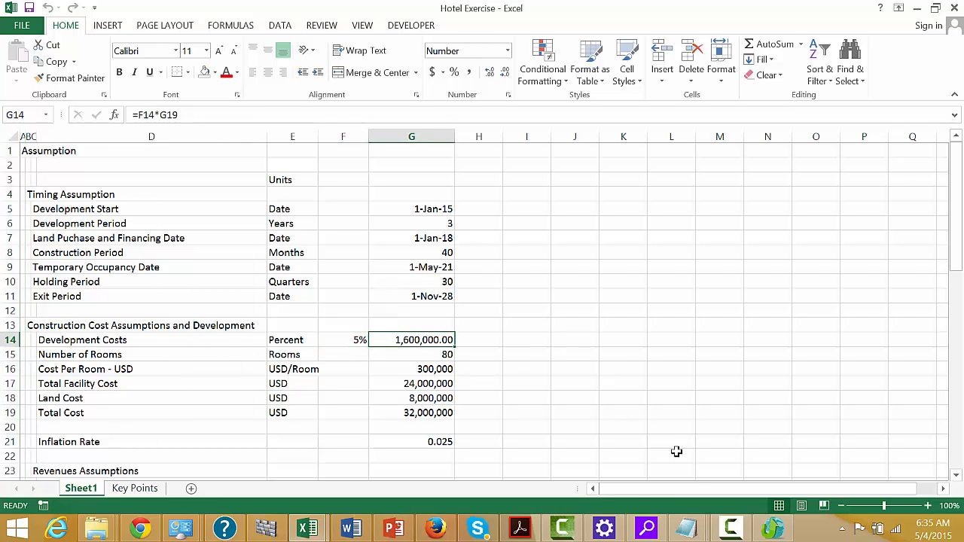
left_click(730, 530)
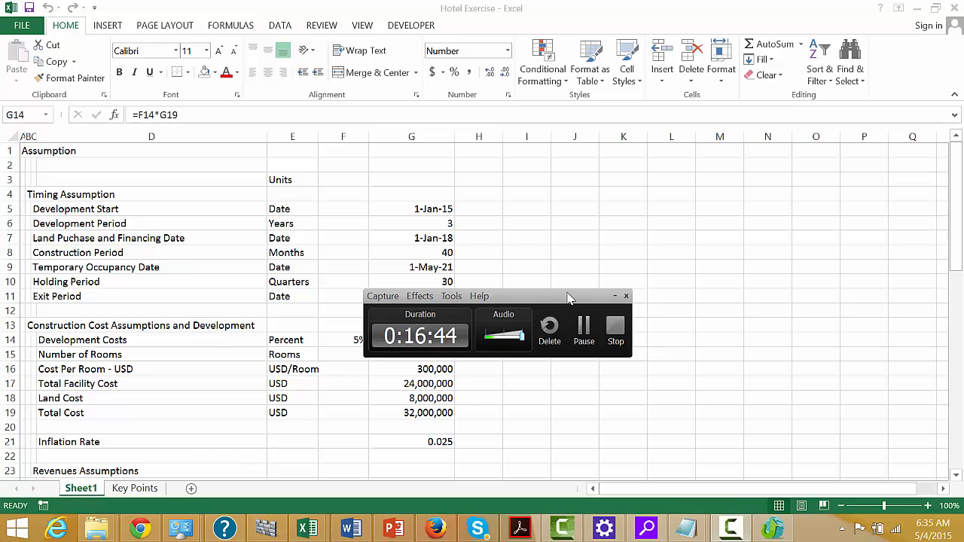
left_click(585, 332)
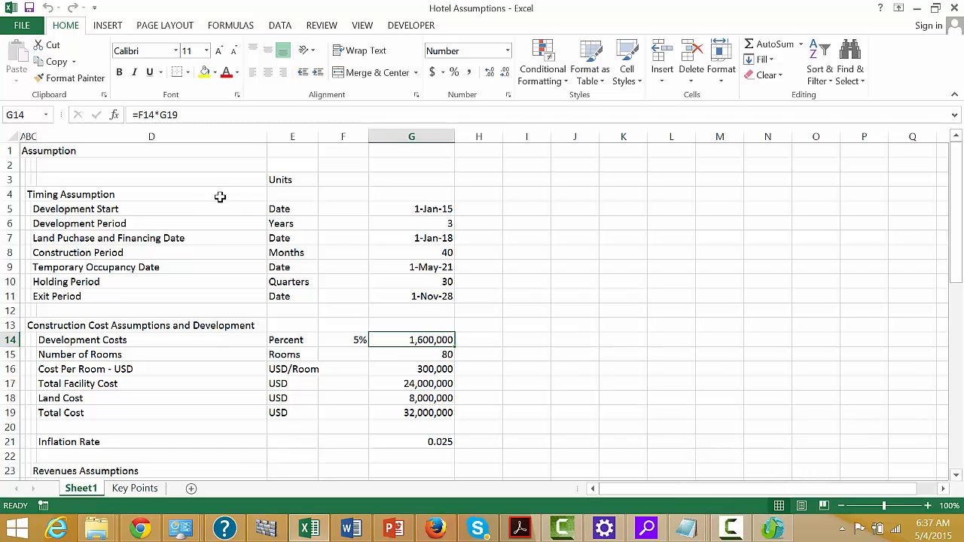
- Format the Development Costs value in G14 as a thousands-separated number with two decimals
key("Left")
key("Right")
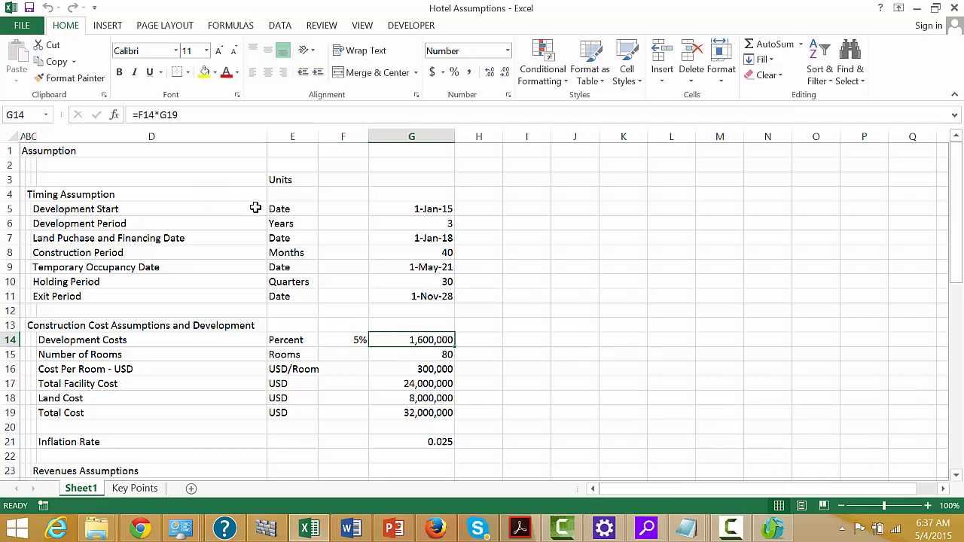
key("ctrl+shift+1")
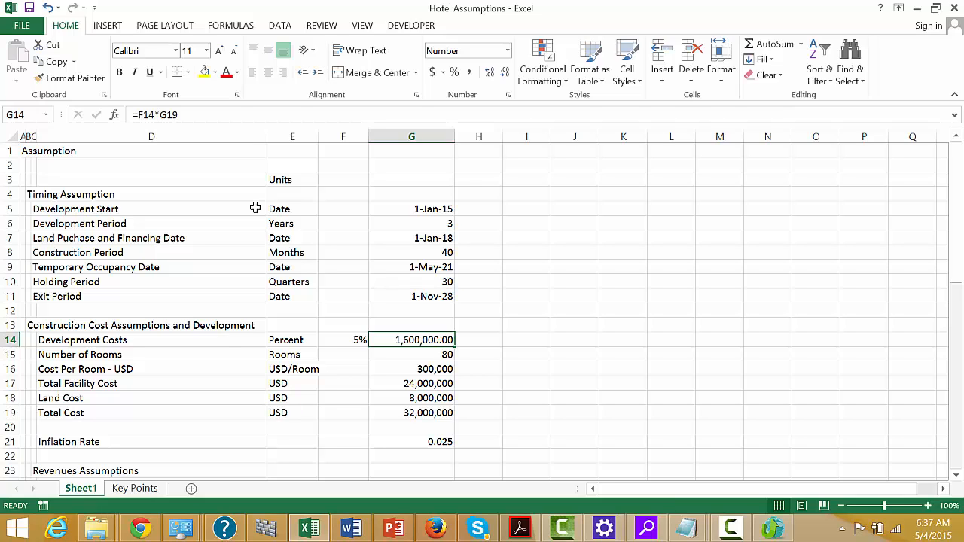
- Re-enter Development Costs in G14 as =F14*G19 and remove its decimals with the no_decimals macro
type("=")
key("Left")
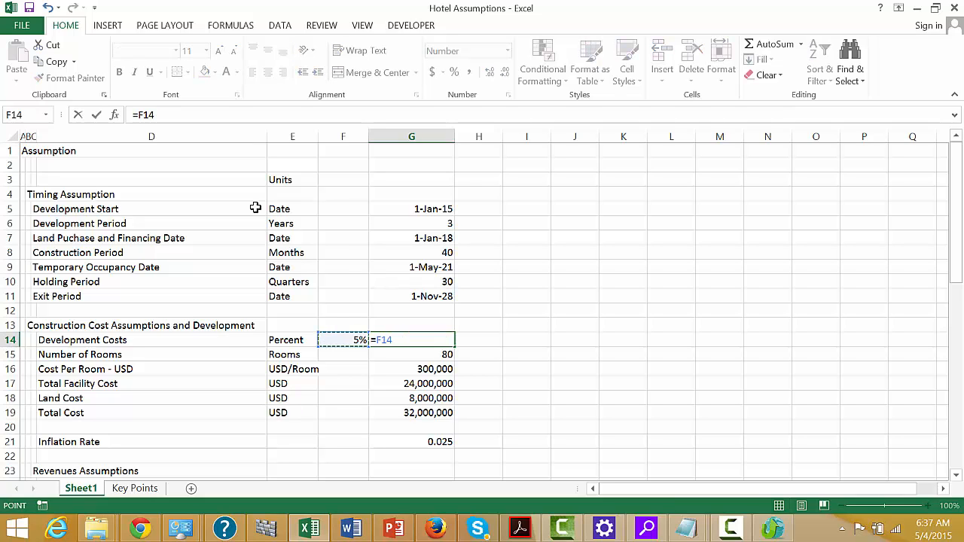
type("*")
key("Down")
key("Down")
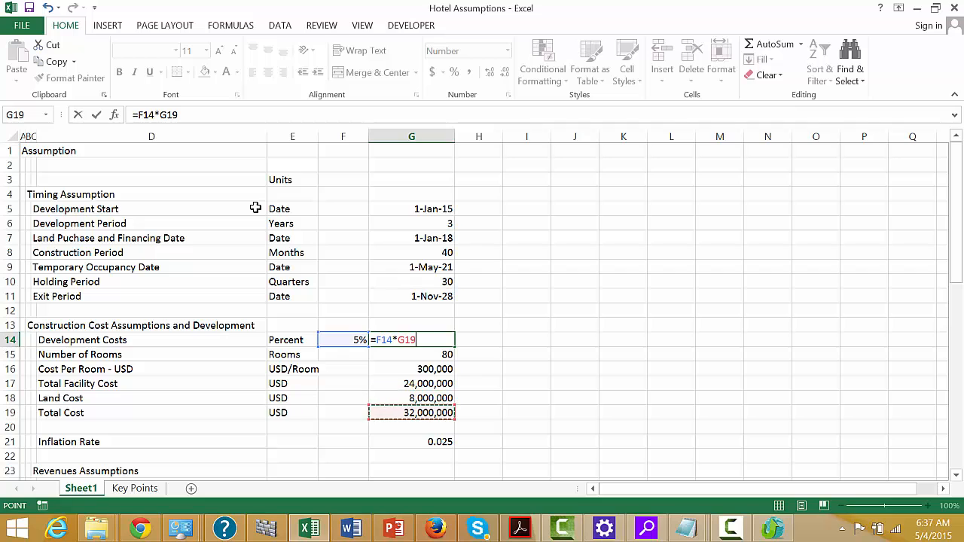
key("Return")
key("Up")
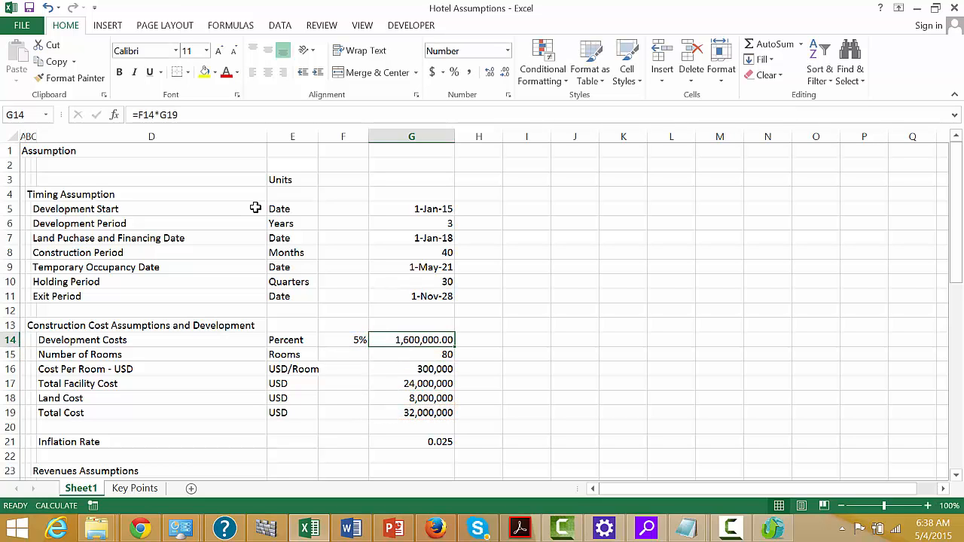
key("ctrl+shift+a")
- Review the timing, construction cost, inflation, revenue and operating expense assumptions on Sheet1
key("Down")
key("Down")
key("Down")
key("Down")
key("Down")
key("Down")
key("Down")
key("Down")
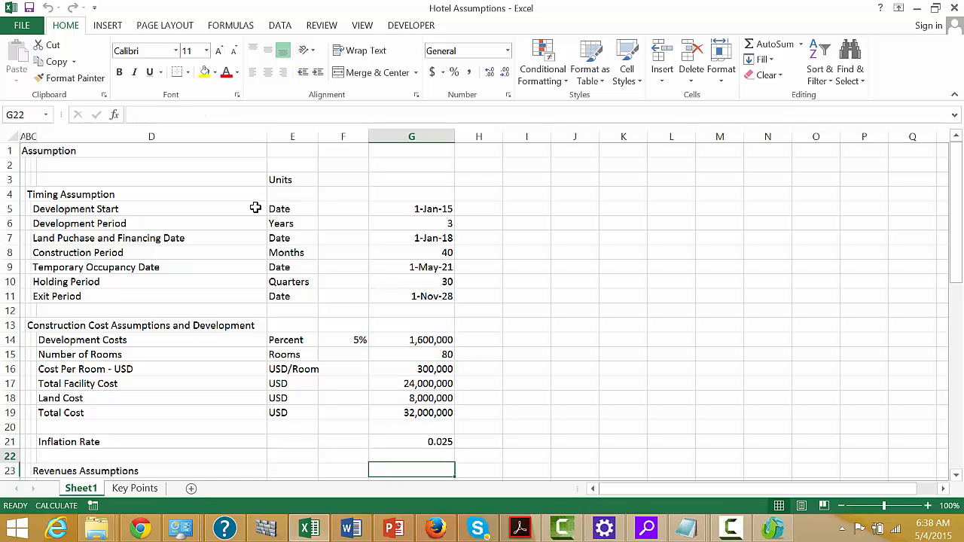
key("Up")
key("Up")
key("Left")
key("Left")
key("Up")
key("Left")
key("Left")
key("Left")
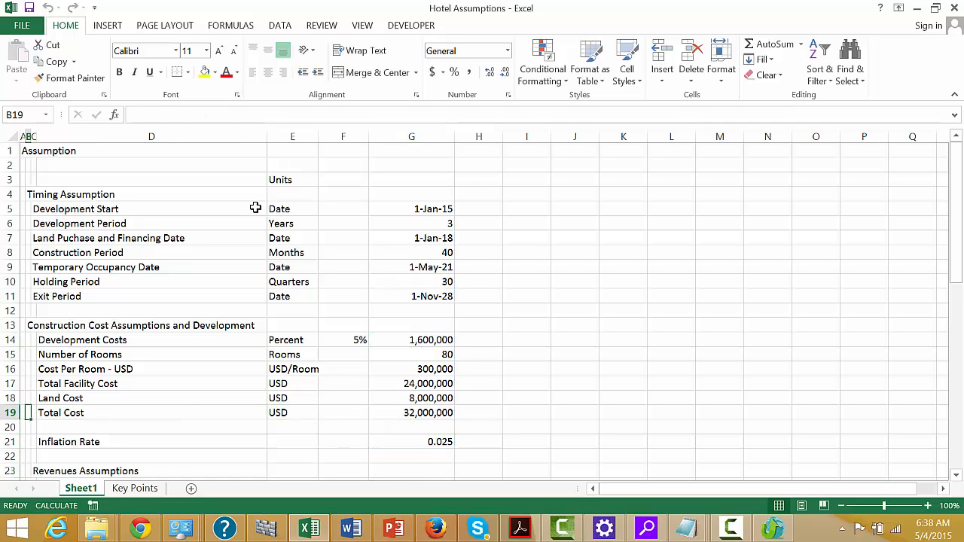
key("Up")
key("Up")
key("Up")
key("Up")
key("Up")
key("Up")
key("Right")
key("Right")
key("Right")
key("Right")
key("Right")
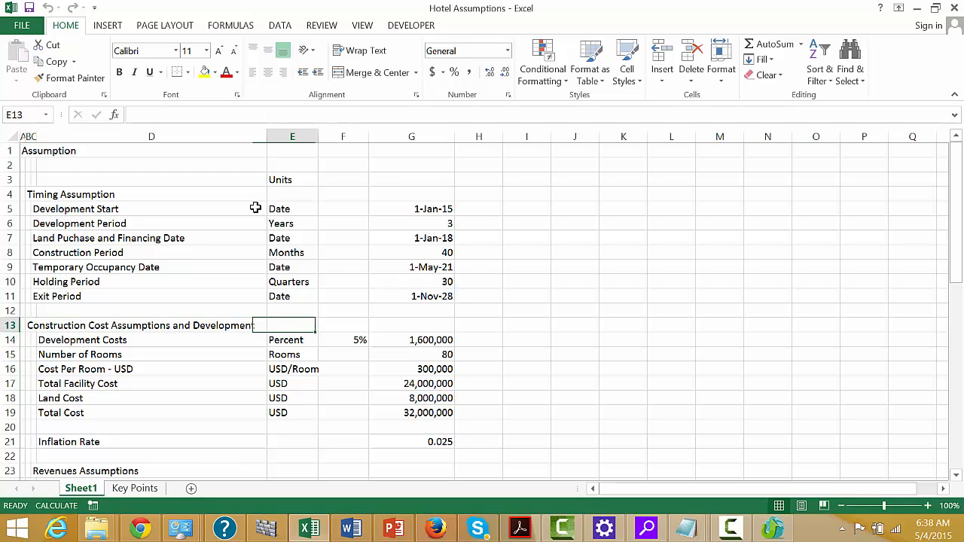
key("Down")
key("Up")
key("Up")
key("Up")
key("Up")
key("Up")
key("Up")
key("Up")
key("Up")
key("Up")
key("Up")
key("Up")
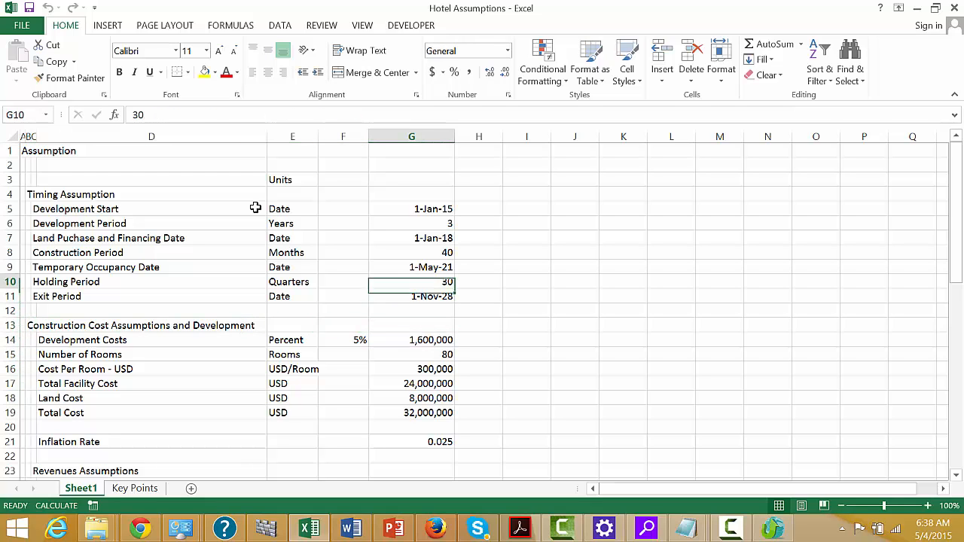
key("Down")
key("Down")
key("Down")
key("Down")
key("Down")
key("Down")
key("Down")
key("Down")
key("Down")
key("Down")
key("Down")
key("Down")
key("Down")
key("Down")
key("Down")
key("Down")
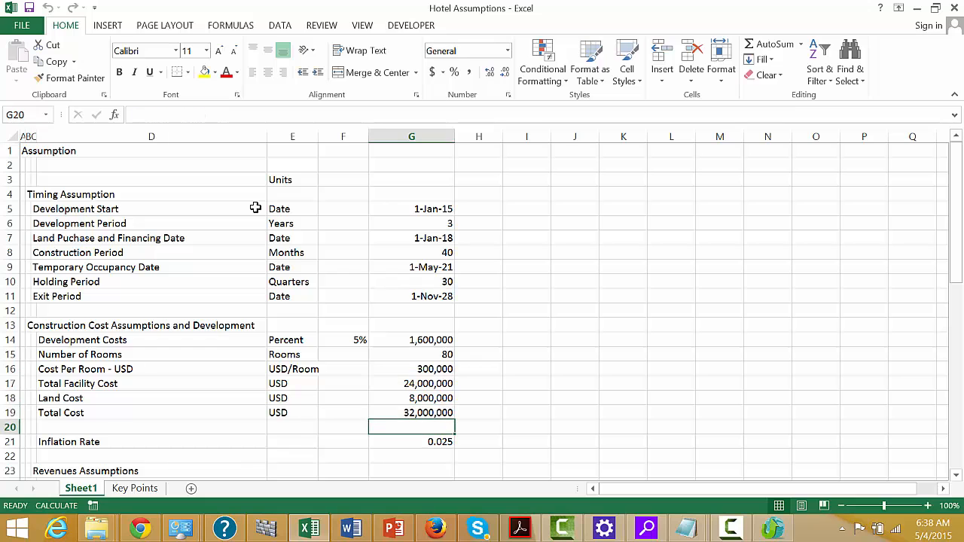
key("Up")
key("Up")
key("Up")
key("Up")
key("Up")
key("Down")
key("Down")
key("Down")
key("Down")
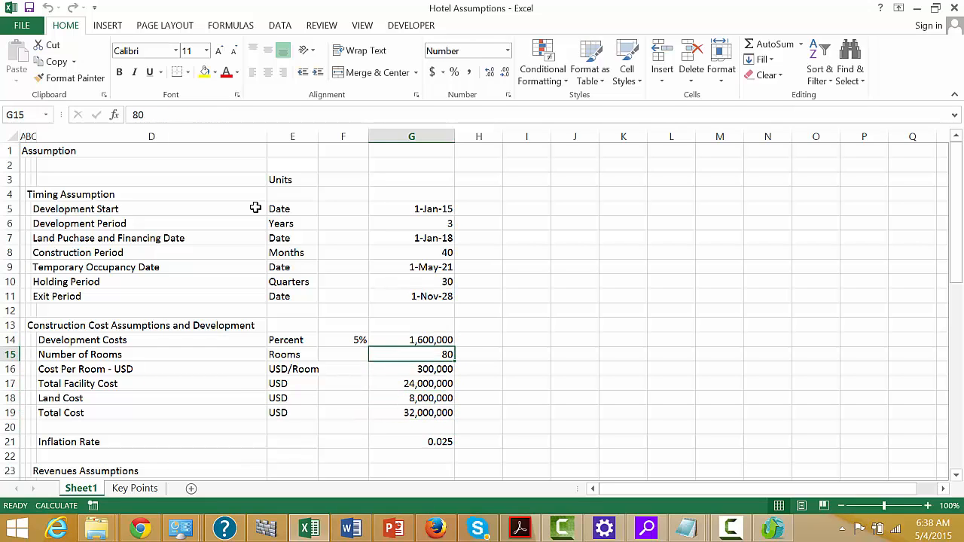
key("Down")
key("Down")
key("Down")
key("Down")
key("Down")
key("Down")
key("Down")
key("Down")
key("Down")
key("Down")
key("Down")
key("Down")
key("Up")
key("Up")
key("Up")
key("Up")
key("Up")
key("Up")
key("Up")
key("Up")
key("Up")
key("Up")
key("Up")
key("Up")
key("Up")
key("Up")
key("Up")
key("Up")
key("Up")
key("Up")
key("Up")
key("Up")
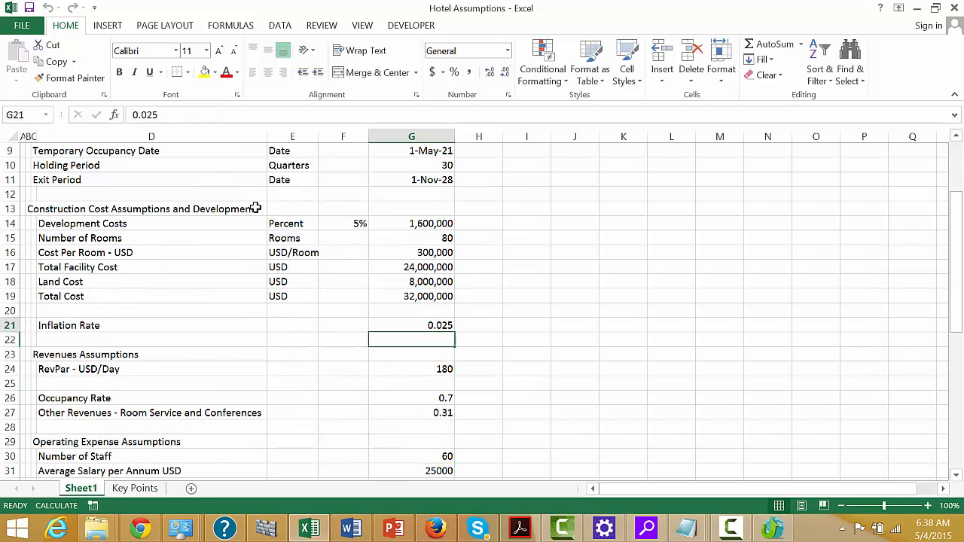
key("Up")
key("Up")
key("Up")
key("Up")
key("Up")
key("Up")
key("Down")
key("Down")
key("Down")
key("Down")
key("Down")
key("Down")
key("Down")
key("Down")
key("Down")
key("Down")
key("Down")
key("Down")
key("Down")
key("Down")
key("Down")
key("Down")
key("Down")
key("Down")
key("Down")
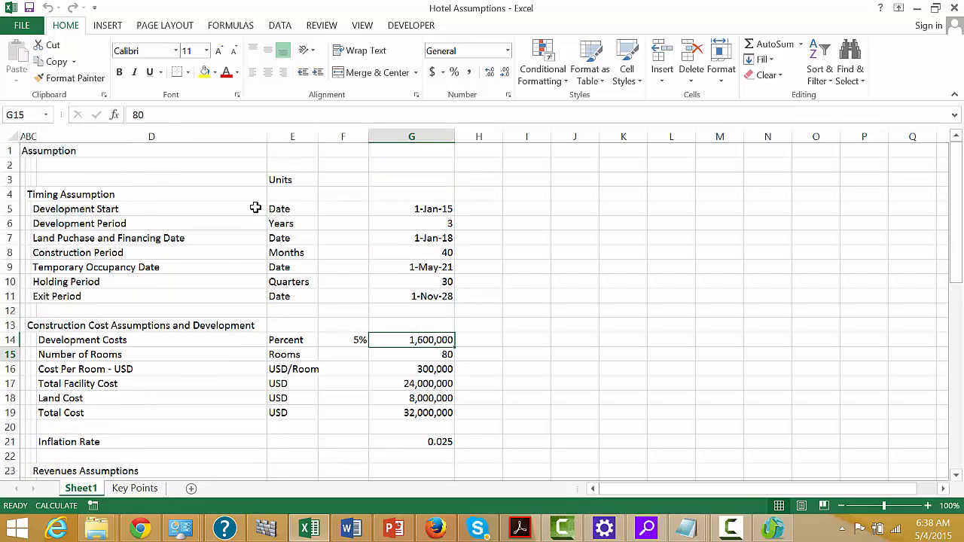
- Insert a blank row at row 21, directly above the Inflation Rate row
key("Left")
key("Left")
key("Left")
key("Left")
key("Left")
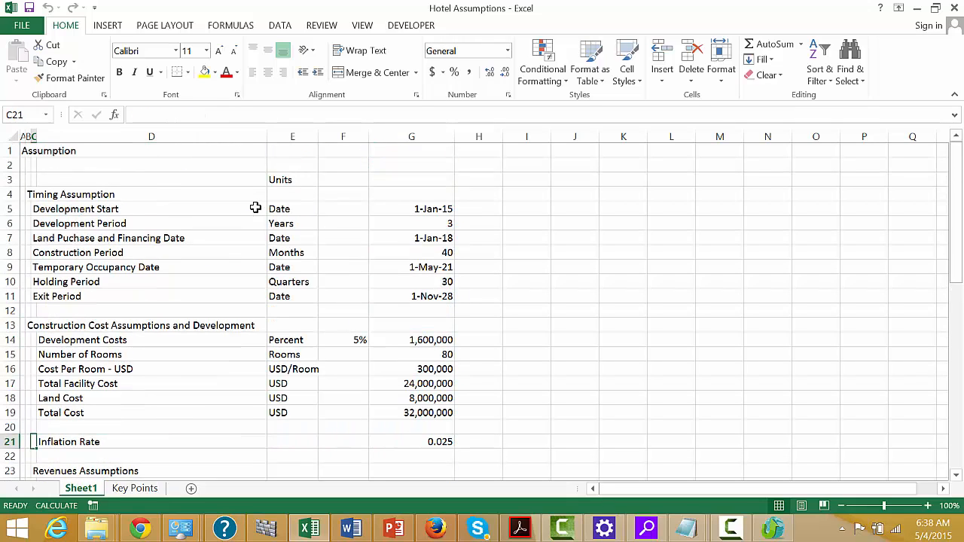
key("shift+space")
key("ctrl+shift+plus")
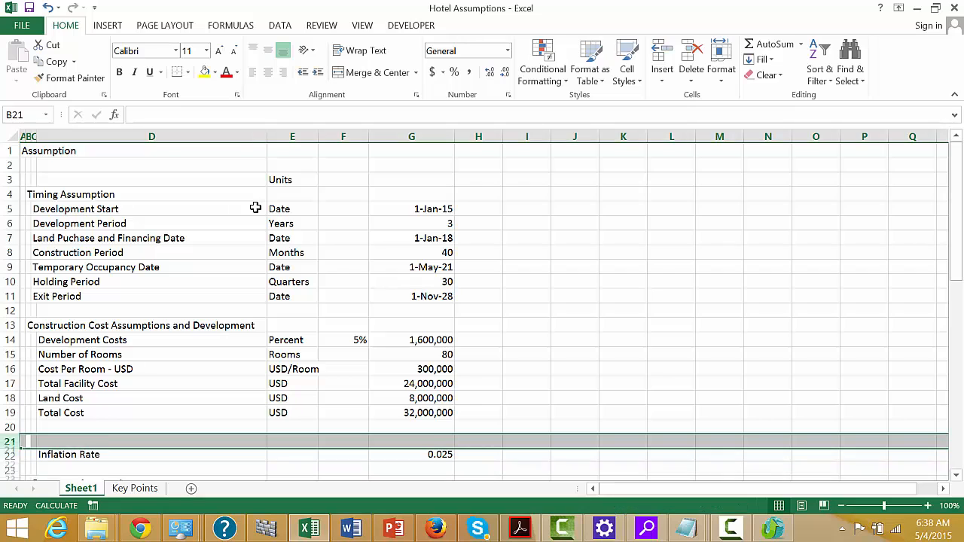
- Add the section heading "General Economic Assumption" in C21, above the Inflation Rate row
key("Right")
type("Gen")
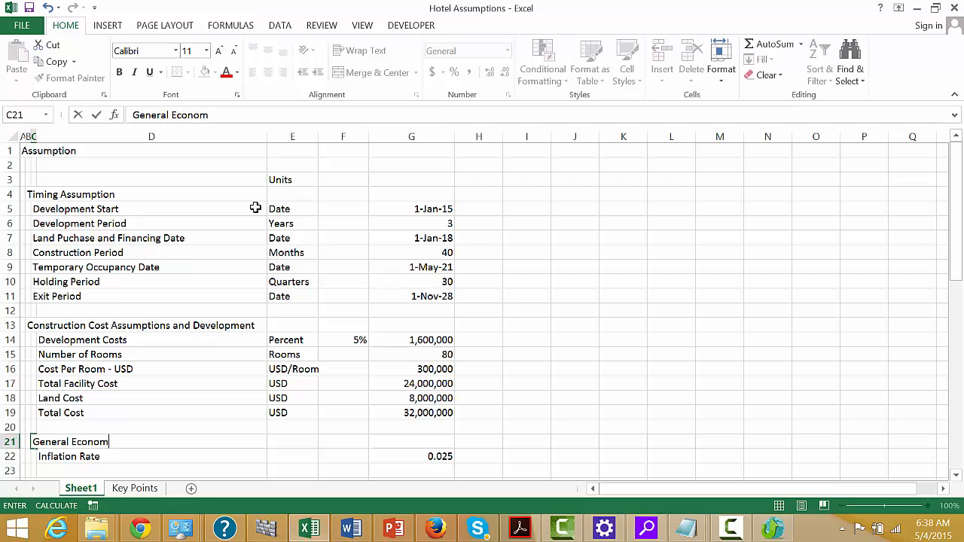
type("sumption")
key("Return")
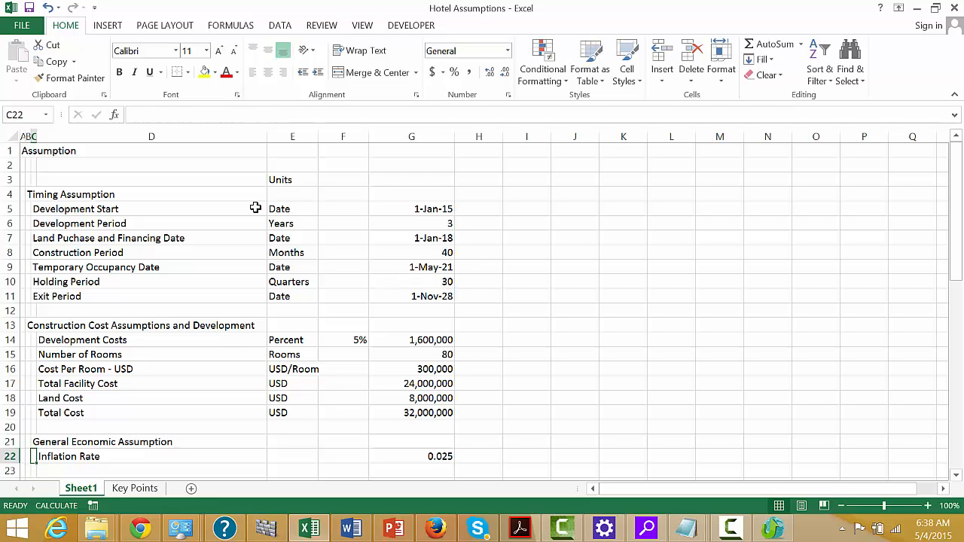
- Insert a new row above the Inflation Rate row and label it "Year" in D22
key("shift+space")
key("ctrl+shift+plus")
key("Right")
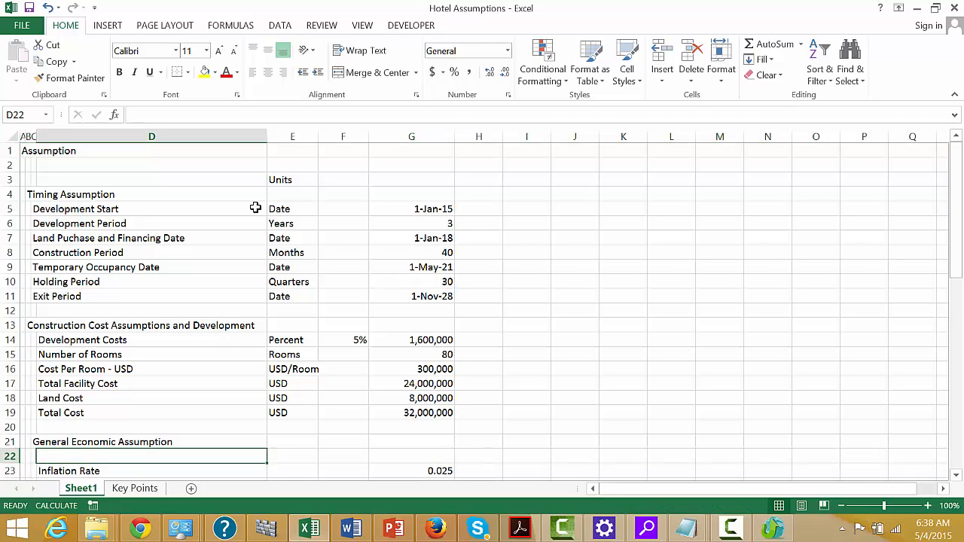
key("Down")
key("Up")
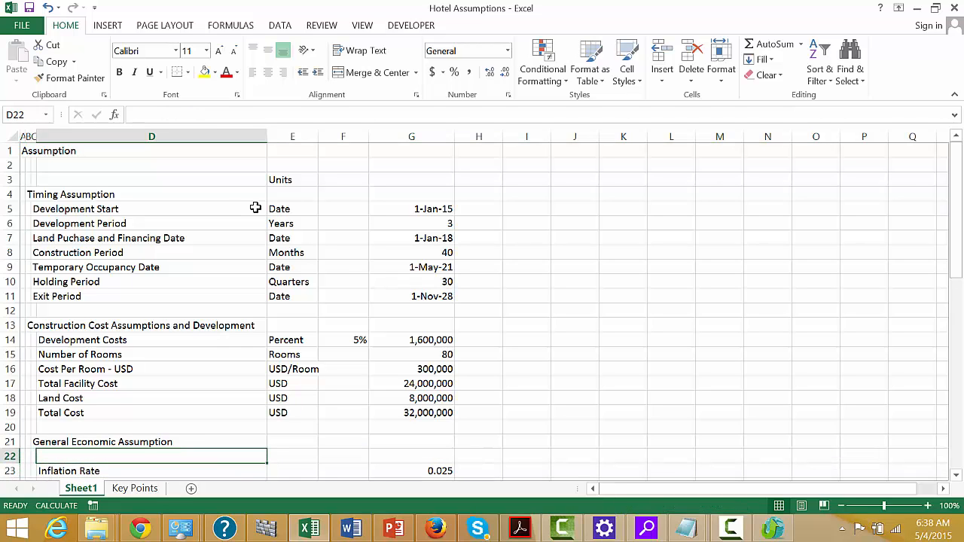
type("Year")
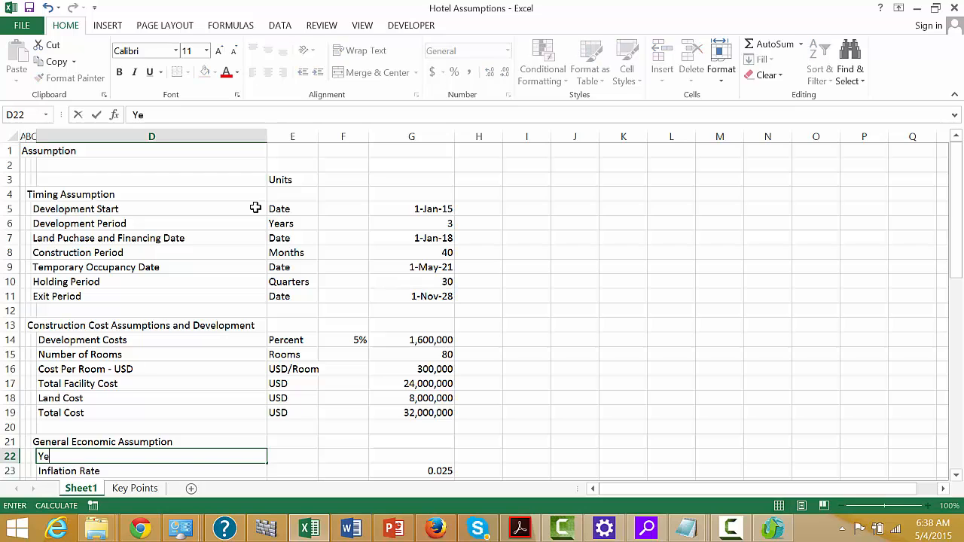
key("Return")
- Enter the formula =YEAR(G5) in G22 to derive the first year from the Development Start date
key("Up")
key("Right")
key("Right")
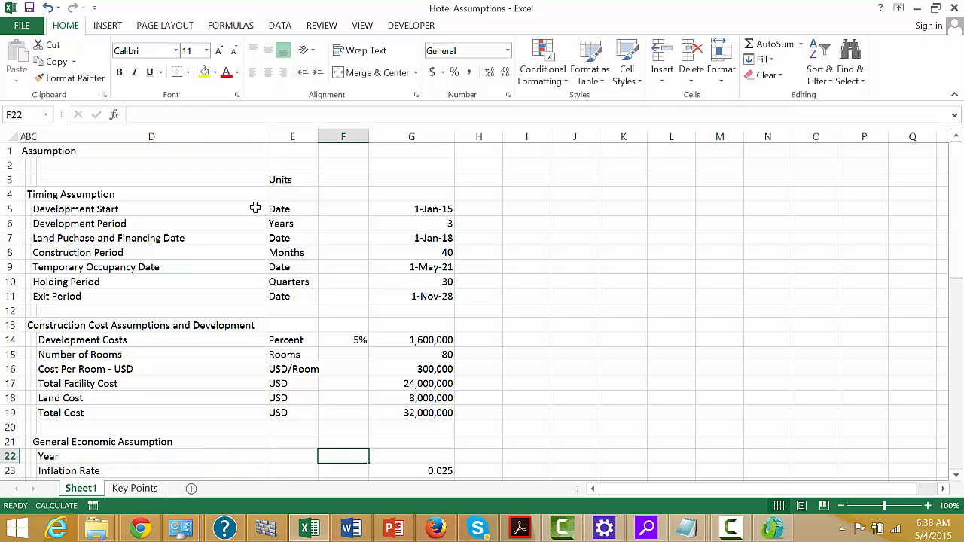
key("Right")
key("Left")
key("Left")
key("Right")
key("Right")
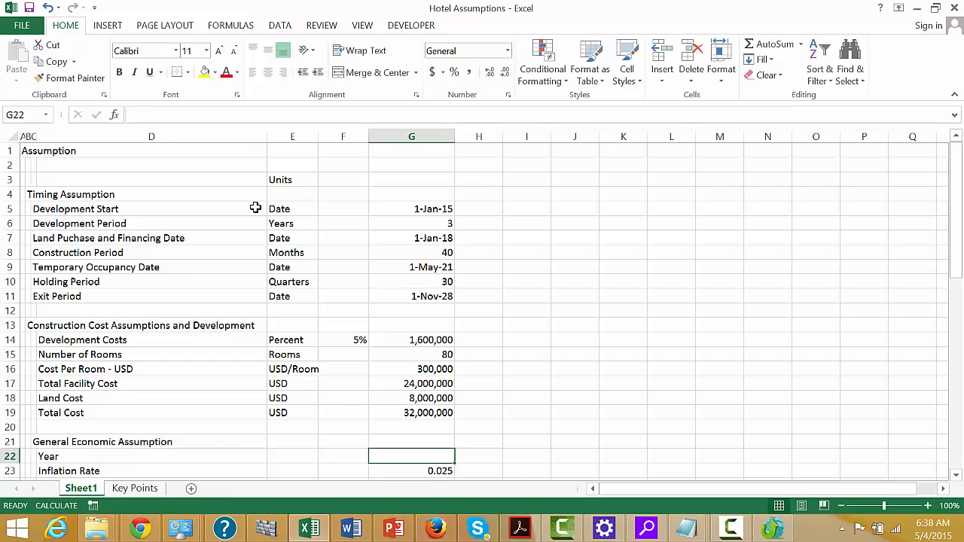
type("=year")
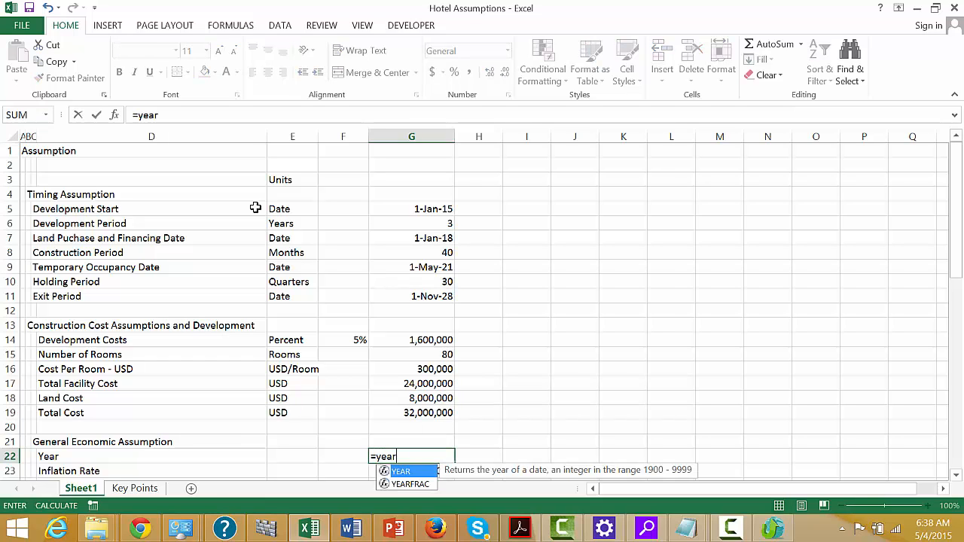
key("Tab")
key("Up")
key("Up")
key("Up")
key("Up")
key("Up")
key("Up")
key("Up")
key("Up")
key("Up")
key("Up")
key("Up")
key("Up")
key("Up")
key("Up")
key("Up")
key("Up")
key("Up")
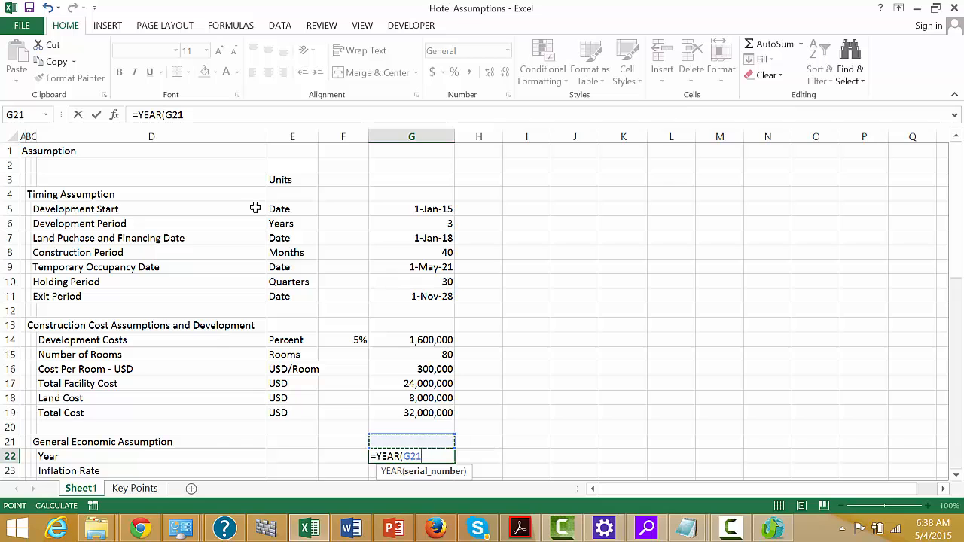
key("Return")
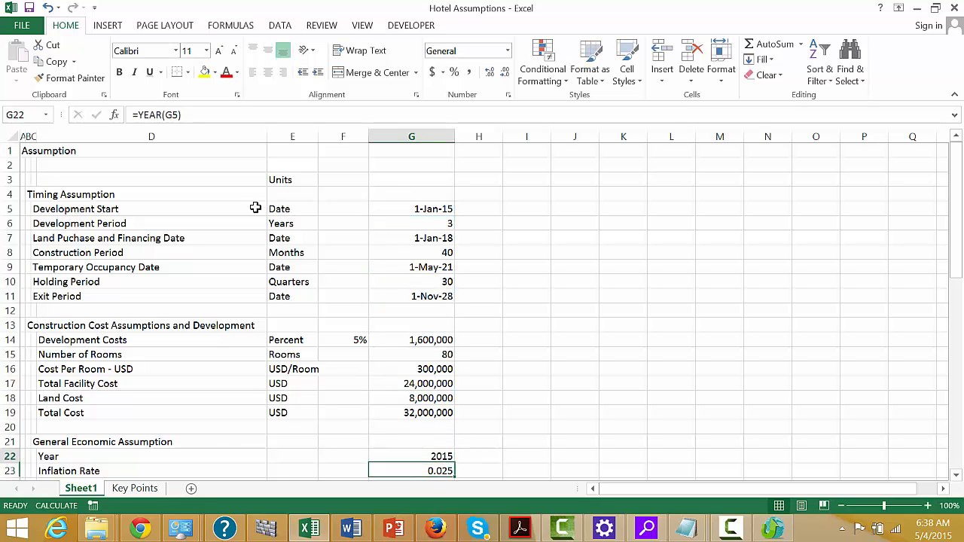
- Enter the formula =G22+4 in H22 for the next year of the Year row
key("Up")
key("Right")
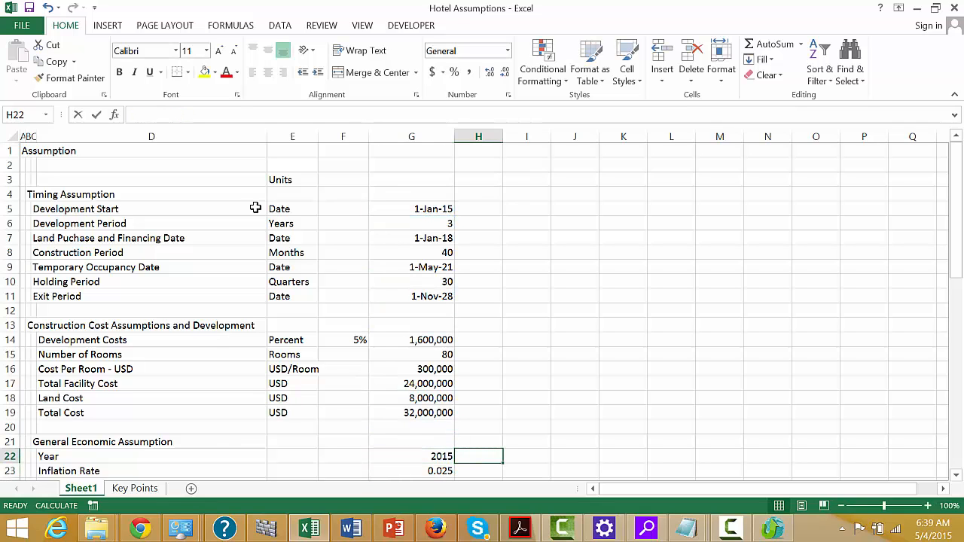
type("=")
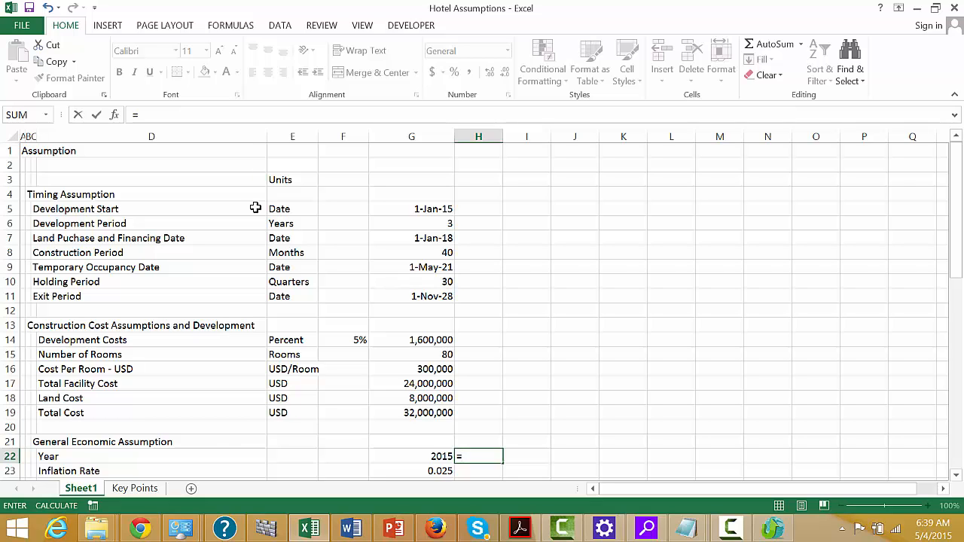
key("Left")
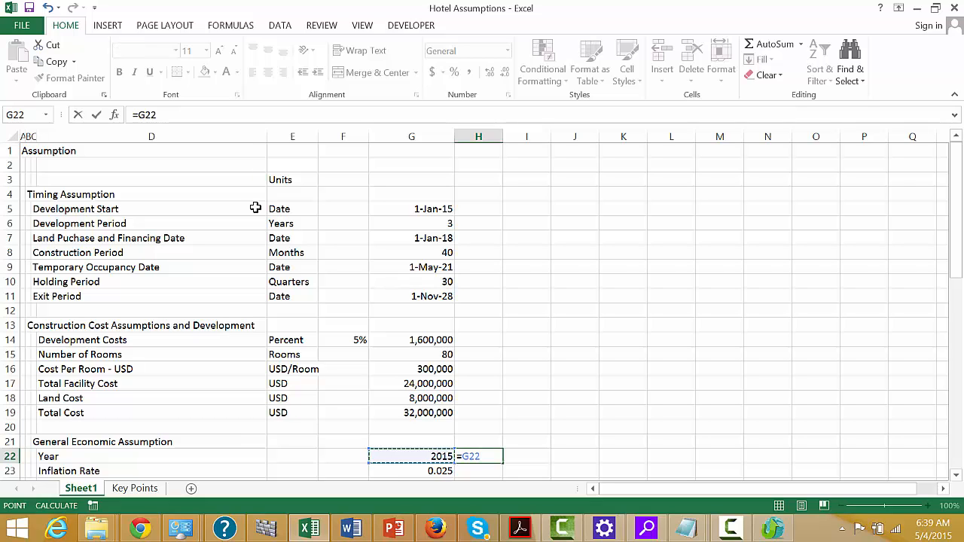
type("+4")
key("Return")
key("Up")
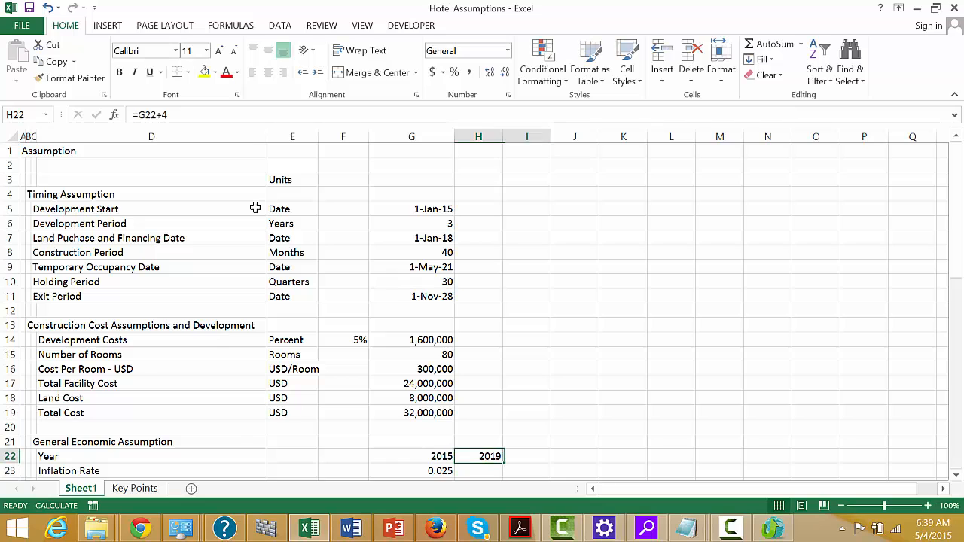
- Fill the year formula from H22 across to L22
key("shift+Right")
key("shift+Right")
key("shift+Right")
key("shift+Right")
key("ctrl+r")
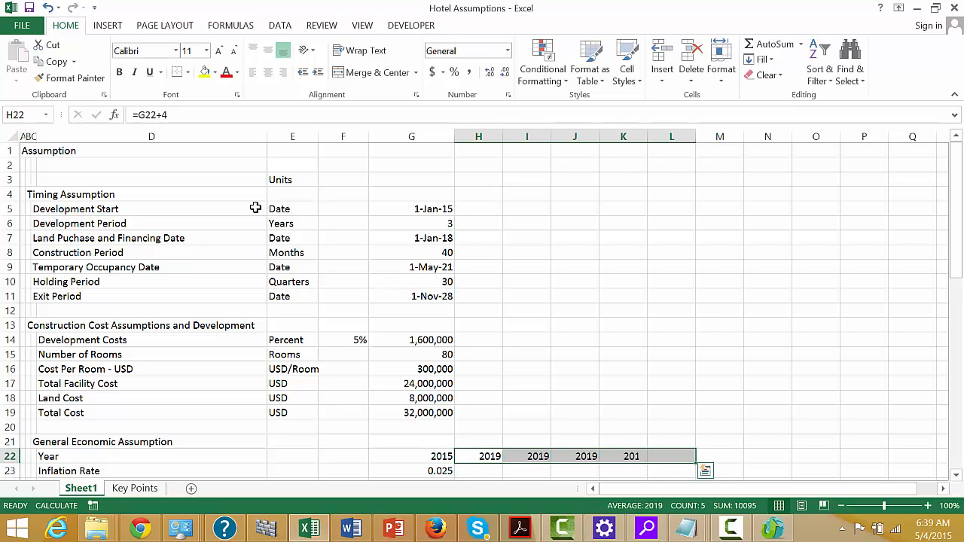
- Set the first Inflation Rate value in G23 to 0.5%
key("Down")
key("Left")
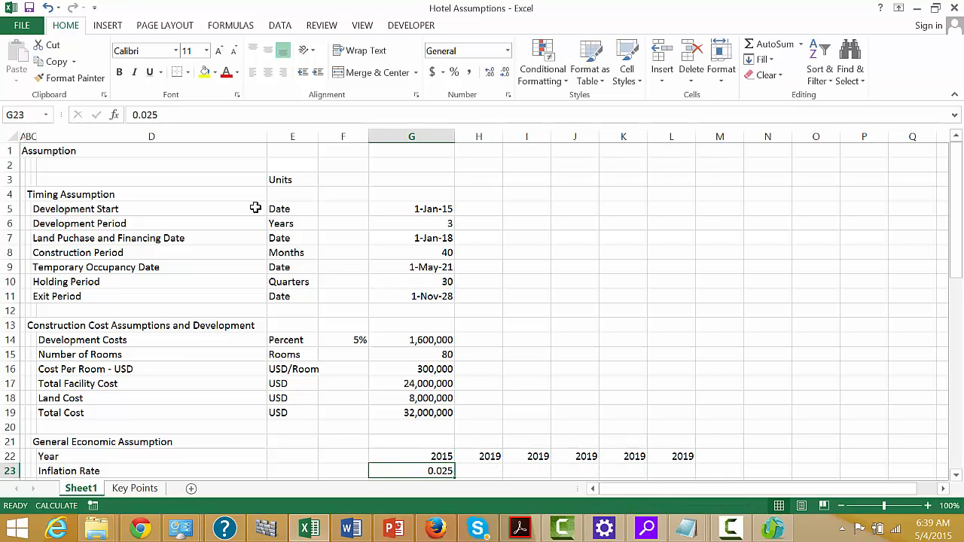
type(".5")
key("Return")
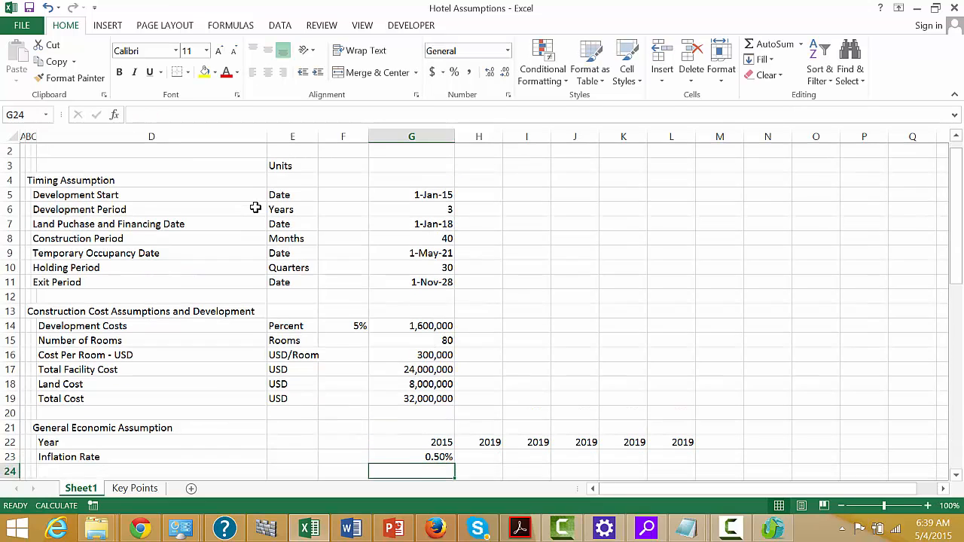
- Fill the inflation rate from G23 across to L23
key("Up")
key("Right")
key("Left")
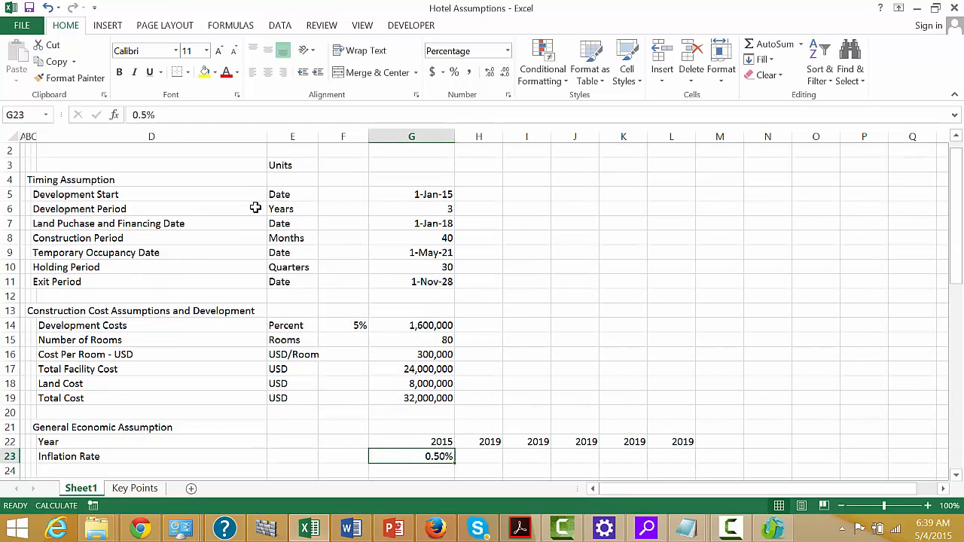
key("Right")
key("Right")
key("Left")
key("Left")
key("Right")
key("Left")
key("shift+Right")
key("shift+Right")
key("shift+Right")
key("shift+Right")
key("shift+Right")
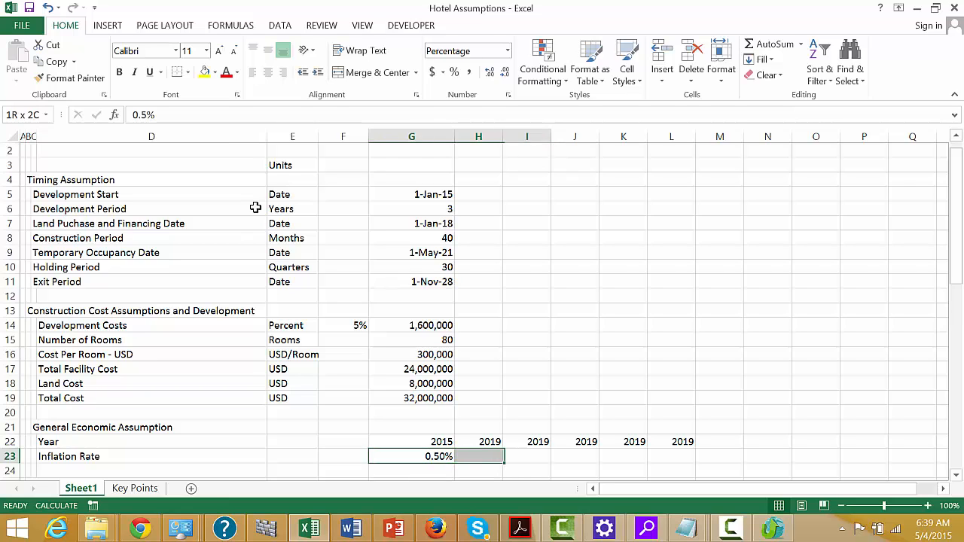
key("ctrl+r")
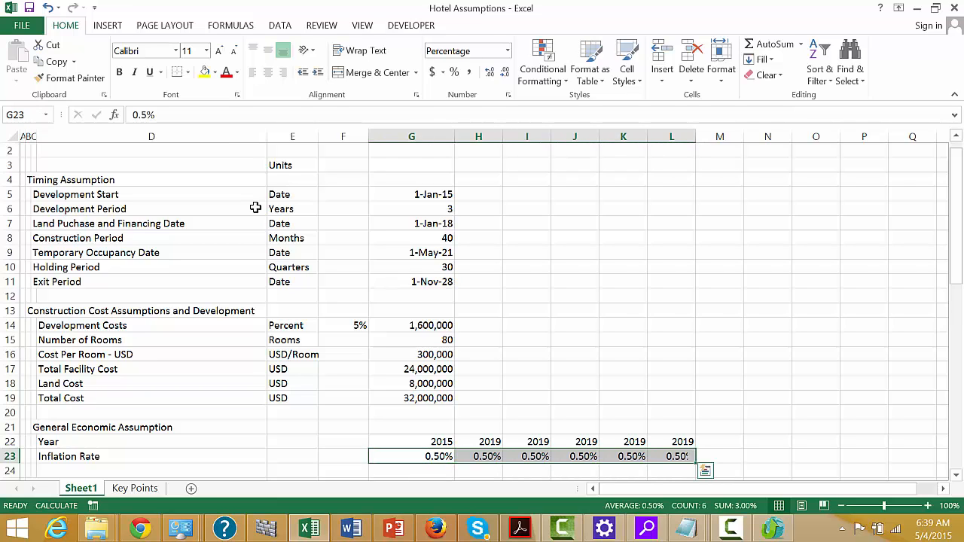
- Set the inflation rate to 1% in H23 and 1.1% in I23
key("Left")
key("Right")
key("Right")
key("Right")
key("Left")
key("Left")
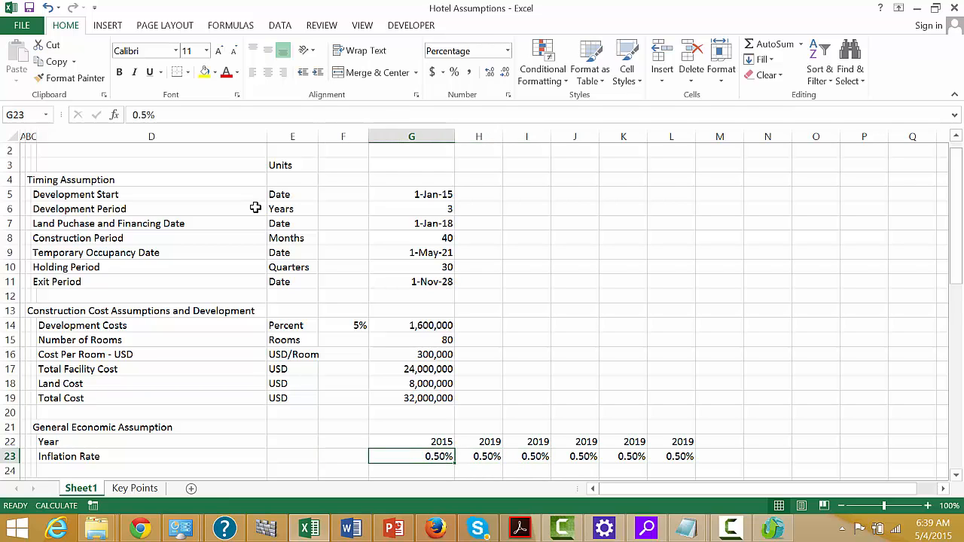
key("Right")
key("Right")
key("Left")
key("Right")
key("Left")
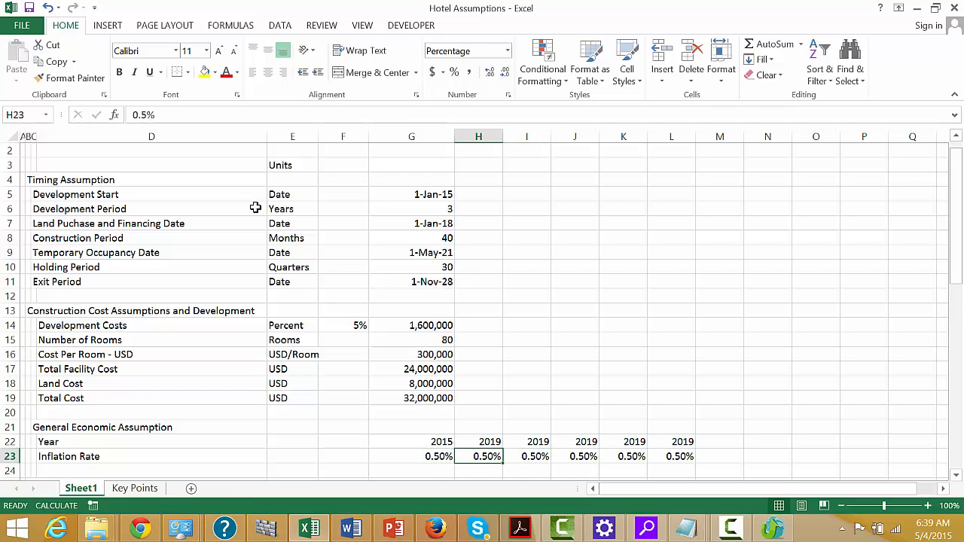
type("1%")
key("ctrl+Return")
key("Right")
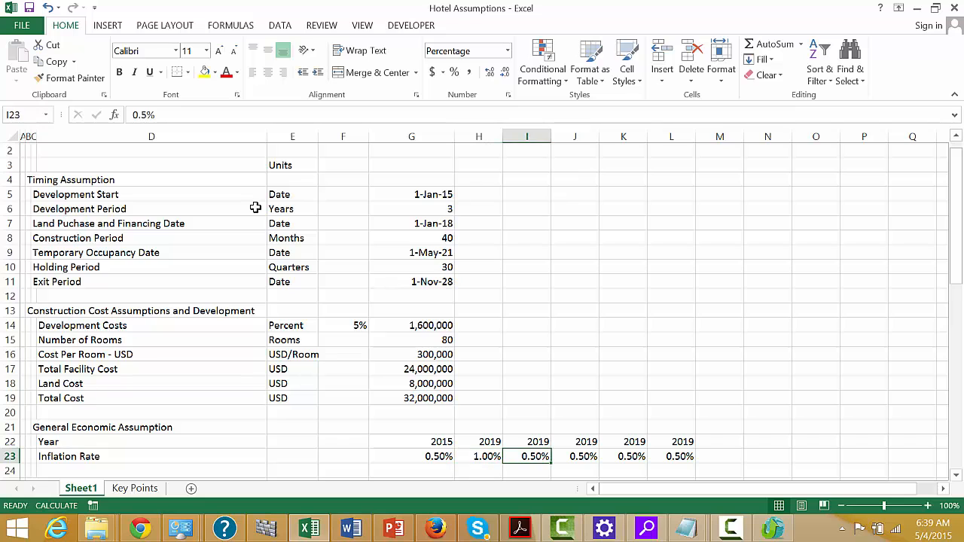
type("1%")
key("ctrl+Return")
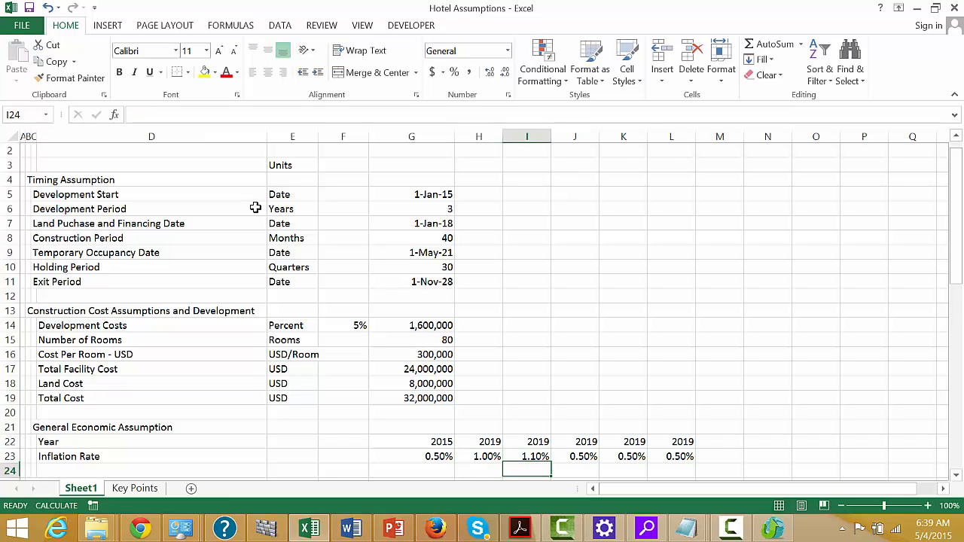
- Set the inflation rate to 1.5% in J23 and to 1.8% in both K23 and L23
key("Right")
type("1.5%")
key("ctrl+Return")
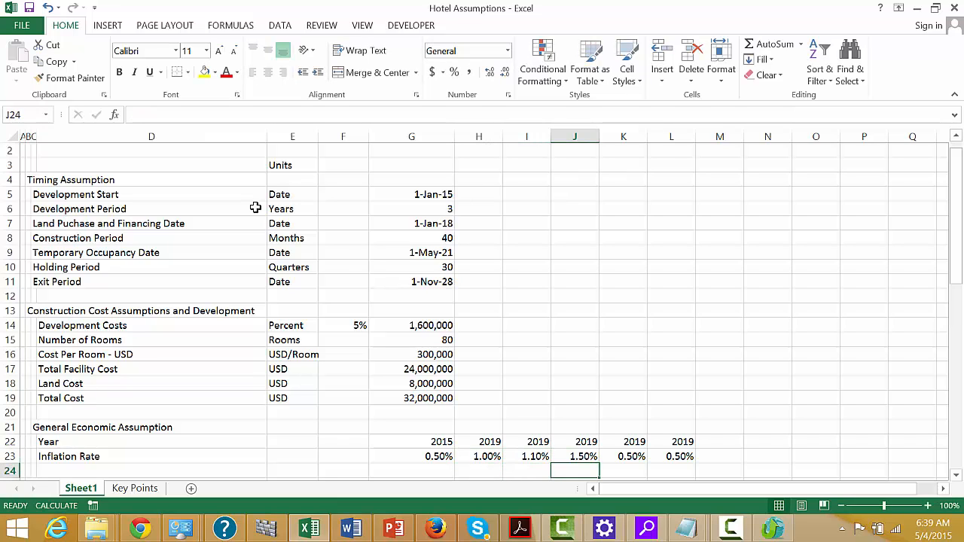
key("Right")
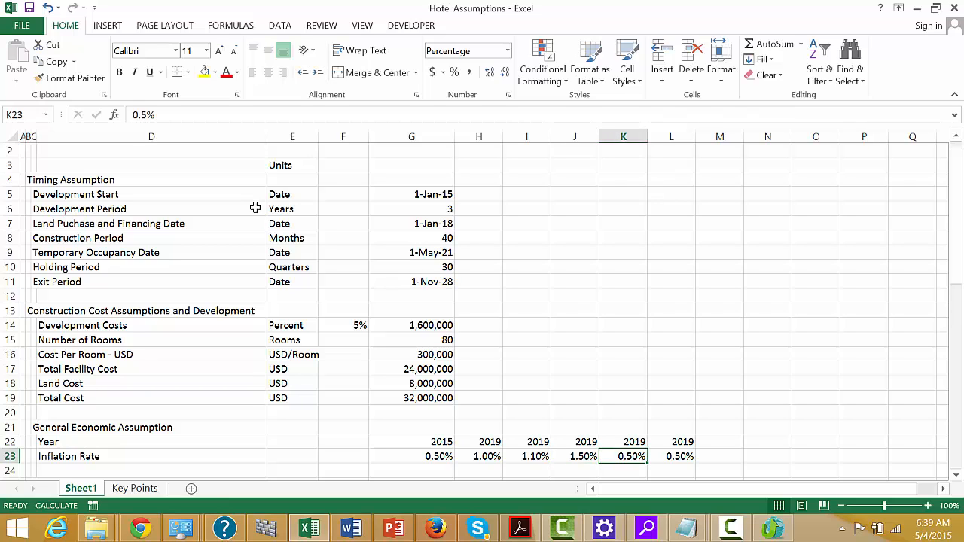
type("1.8")
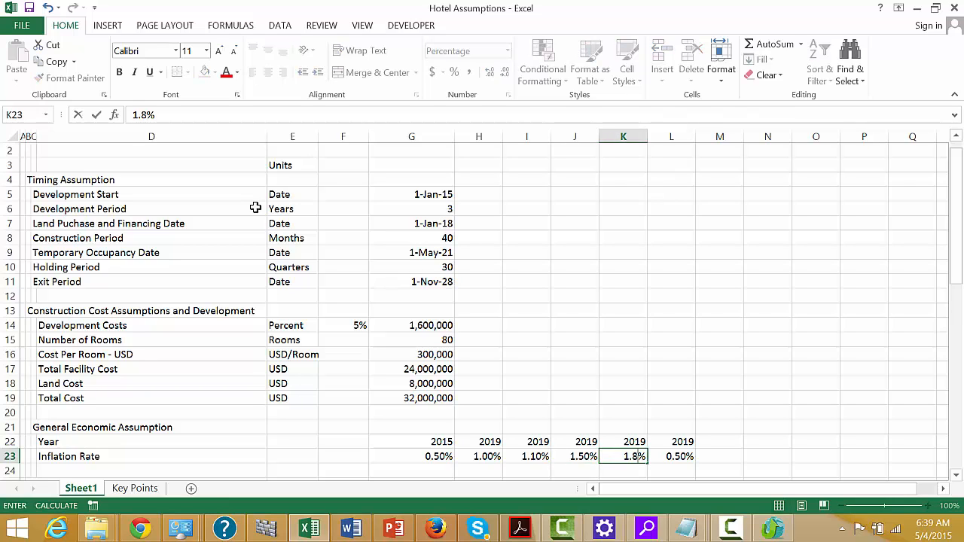
key("ctrl+Return")
key("shift+Right")
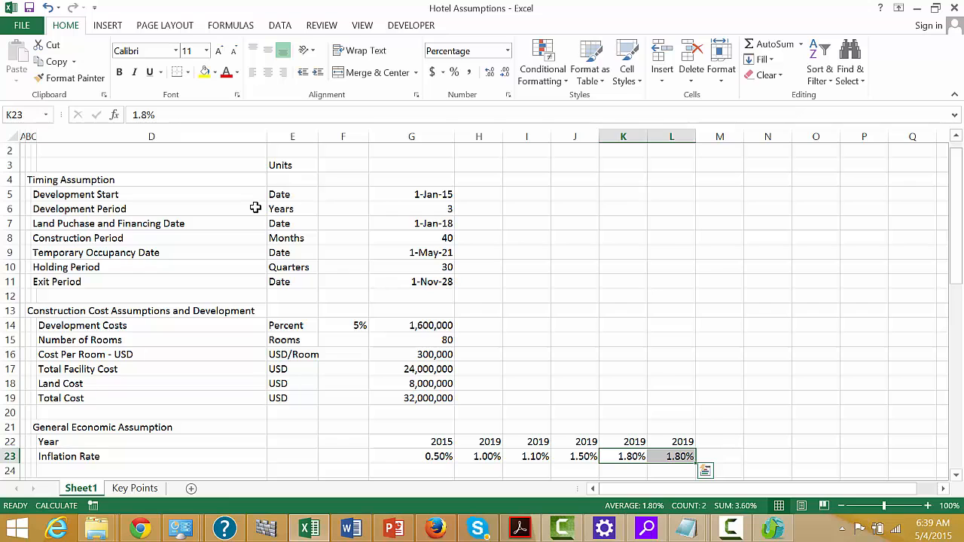
key("Left")
key("Left")
key("Left")
key("Left")
key("Left")
key("Left")
key("Left")
key("Left")
key("Left")
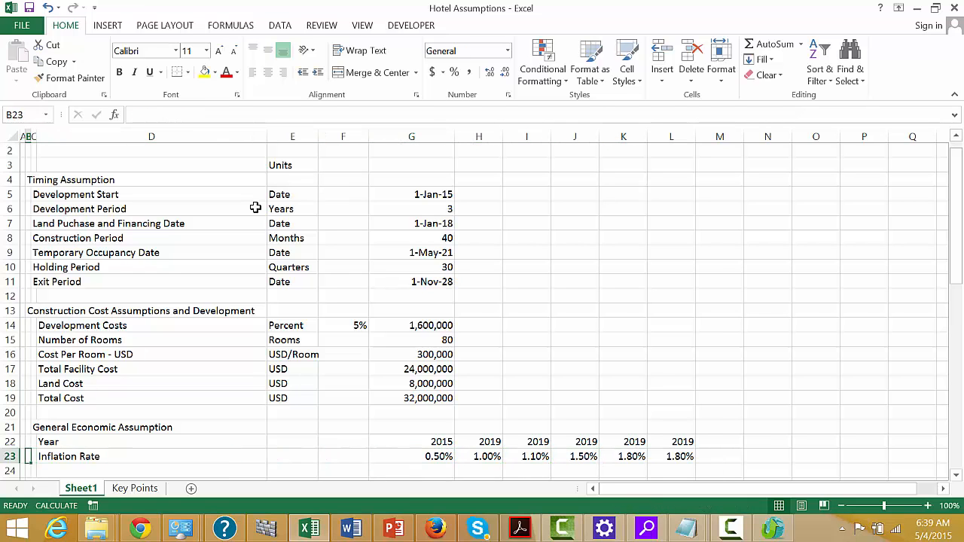
key("Left")
key("Down")
key("Down")
key("Down")
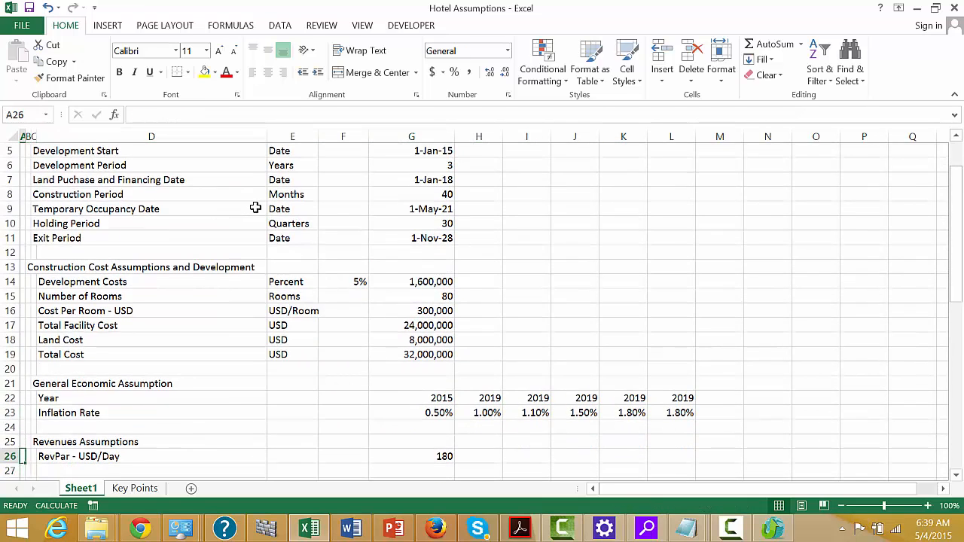
key("Up")
key("Up")
key("Up")
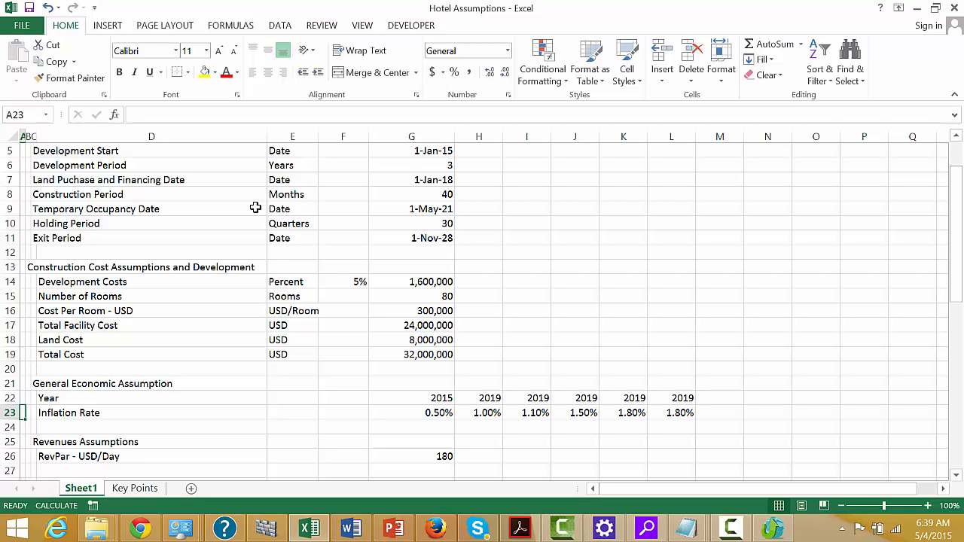
key("Up")
key("Up")
key("Up")
key("Up")
key("Up")
key("Up")
key("Up")
key("Up")
key("Up")
key("Up")
key("Up")
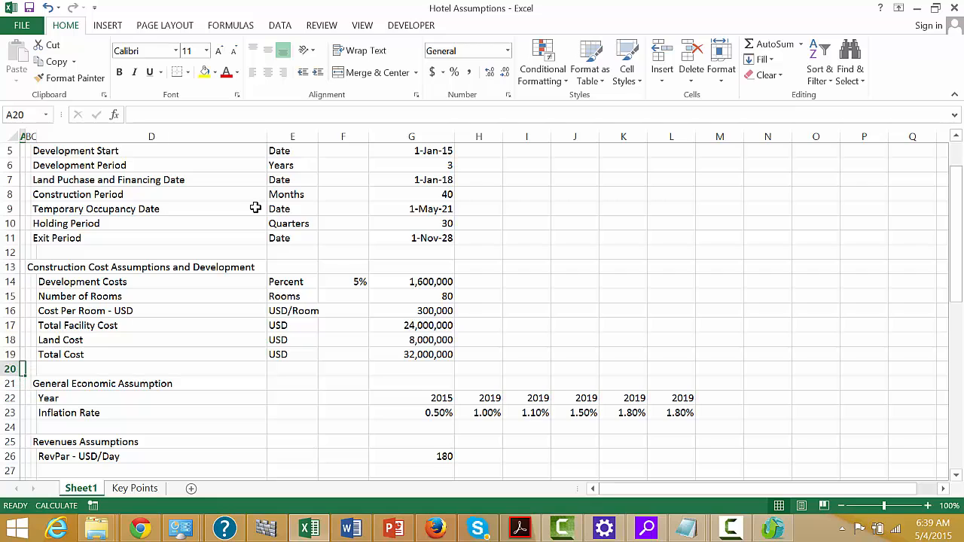
key("Up")
key("Up")
key("Up")
key("Up")
key("Down")
key("Down")
key("Down")
key("Down")
key("Down")
key("Down")
key("Down")
key("Down")
key("Down")
key("Down")
key("Down")
key("Down")
key("Down")
key("Down")
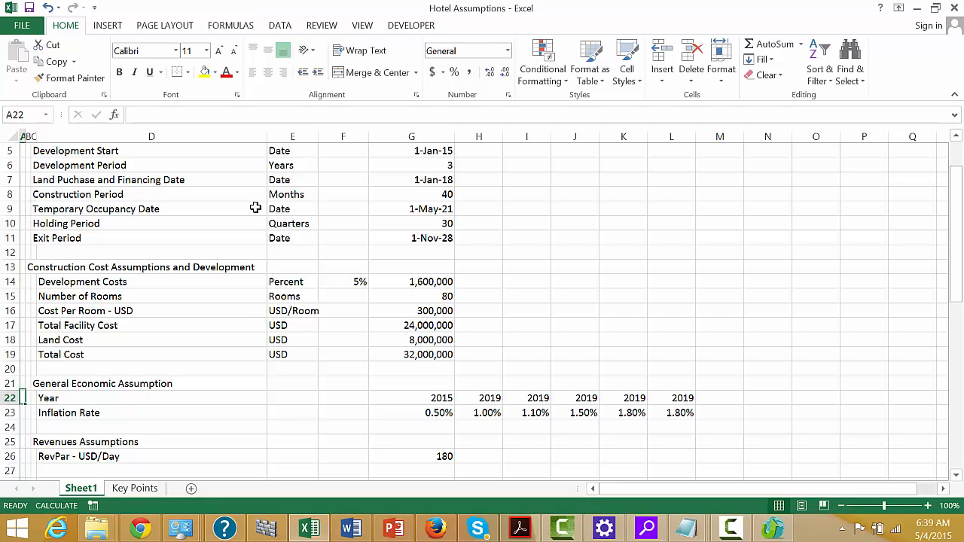
- Rename the Inflation Rate label in D23 to "Revenue Inflation"
key("Up")
key("Down")
key("Down")
key("Right")
key("Right")
key("Right")
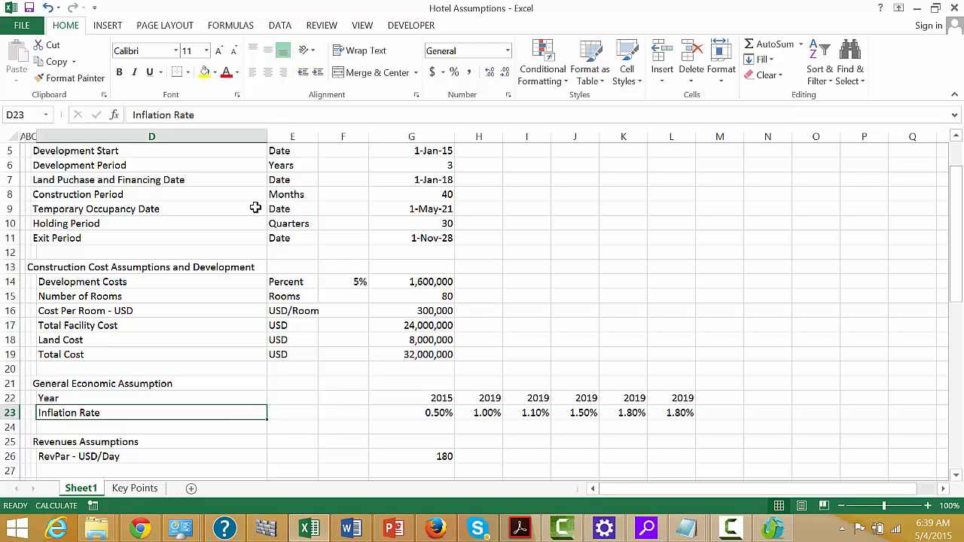
type("REvenu")
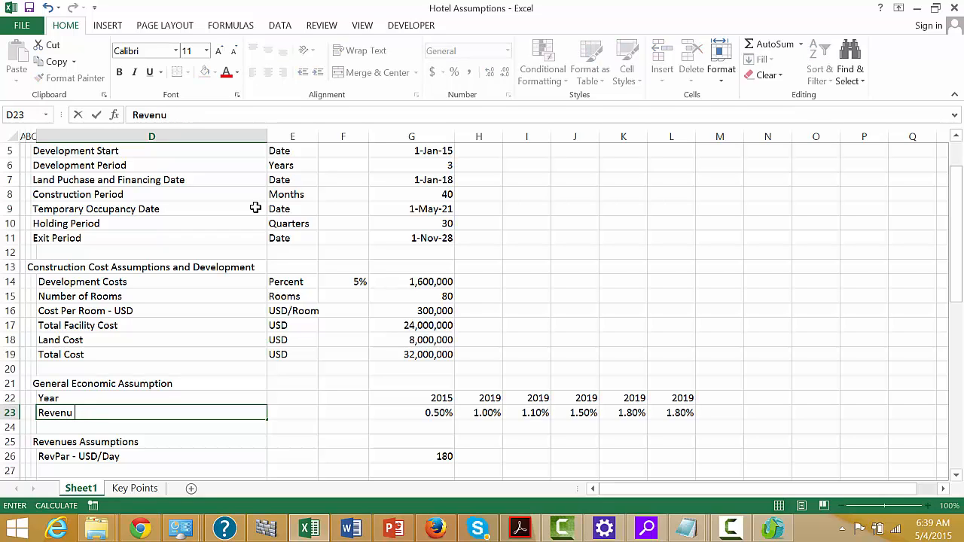
type("e Inflation")
key("Return")
- Insert a new row below Revenue Inflation and label it "Cost Inflation" in D24
key("shift+space")
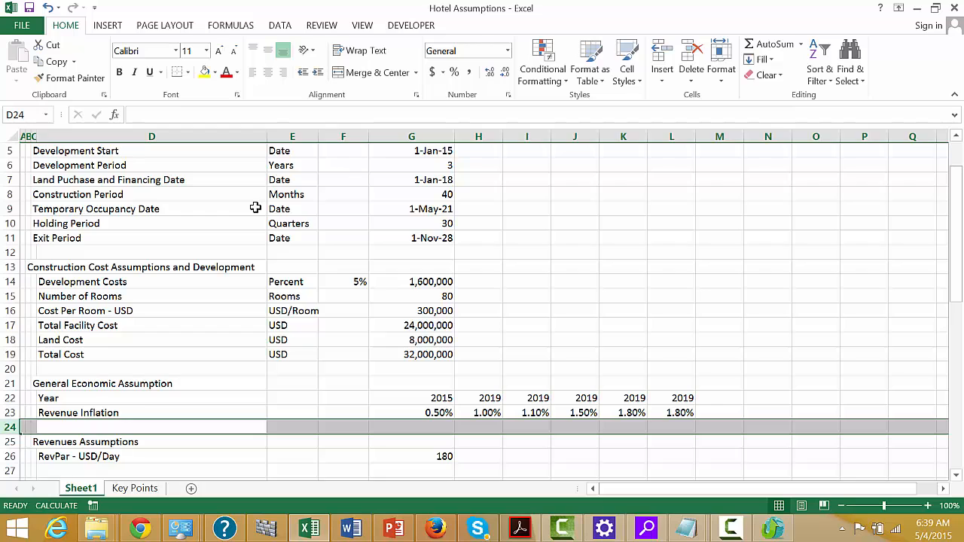
key("ctrl+shift+plus")
type("Cost")
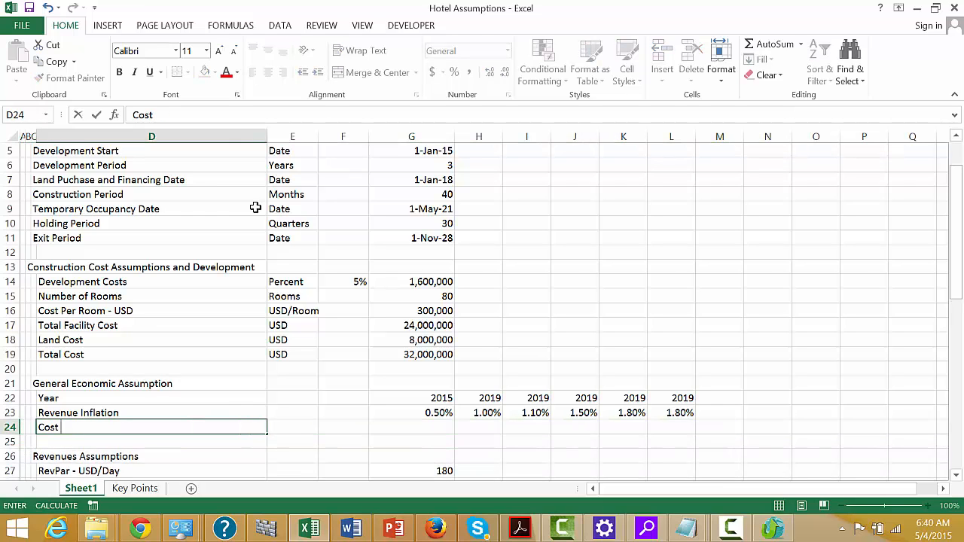
type(" Inflation")
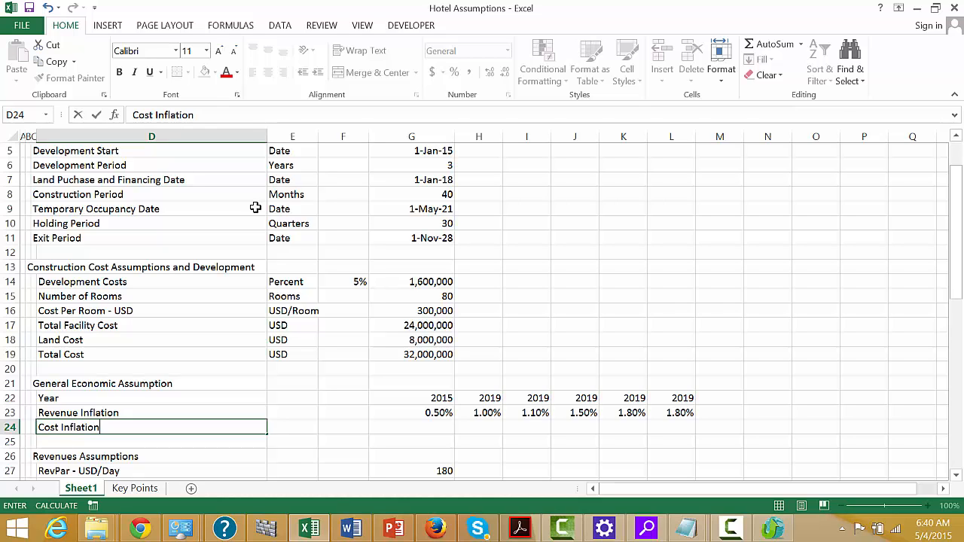
key("Return")
- Fill the revenue inflation rates in G23:L23 down into the Cost Inflation row
key("Up")
key("Right")
key("Right")
key("Right")
key("Right")
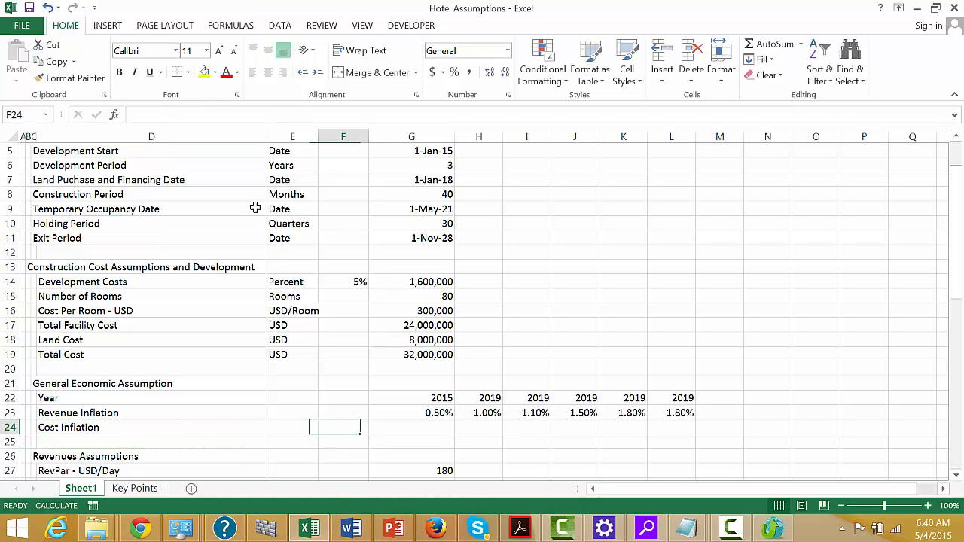
key("Up")
key("Left")
key("shift+Right")
key("shift+Right")
key("shift+Right")
key("shift+Right")
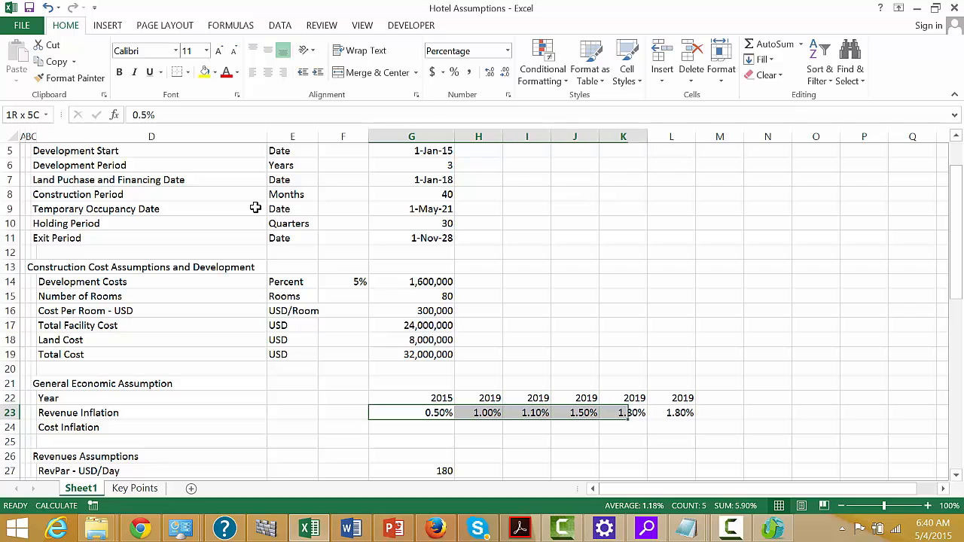
key("Left")
key("Right")
key("Right")
key("Left")
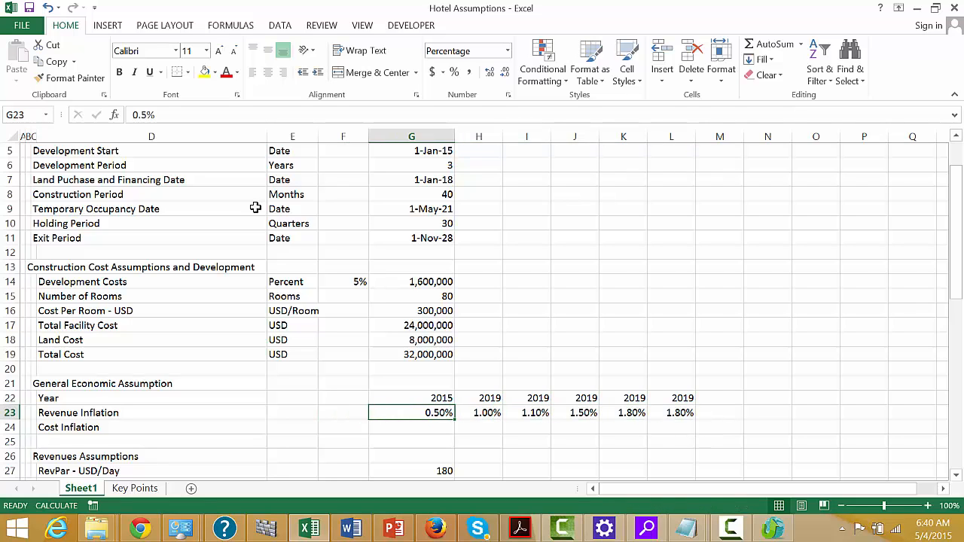
key("shift+Right")
key("shift+Right")
key("shift+Right")
key("shift+Right")
key("shift+Right")
key("shift+Down")
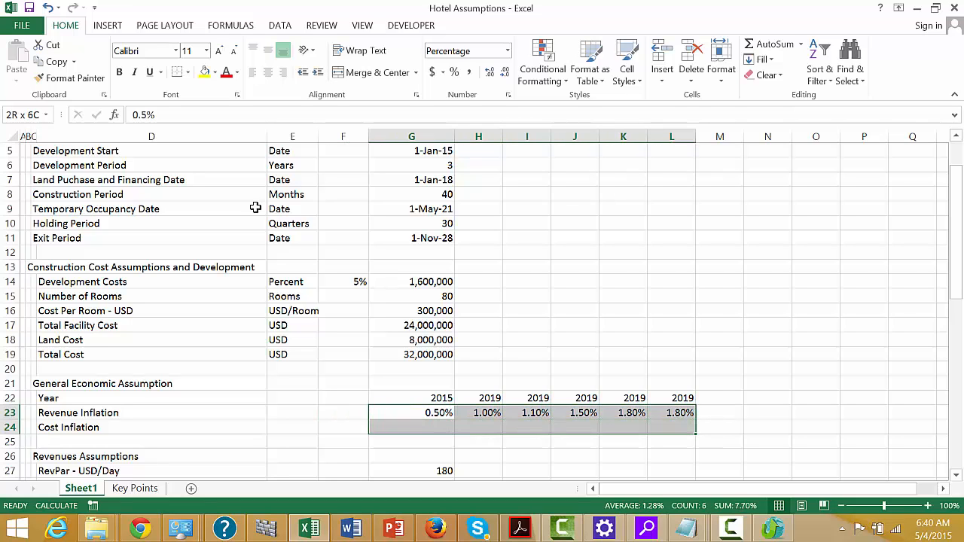
key("ctrl+d")
- Set the cost inflation rate to 2% in K24 and 2.2% in L24
key("Down")
key("Right")
key("Right")
key("Right")
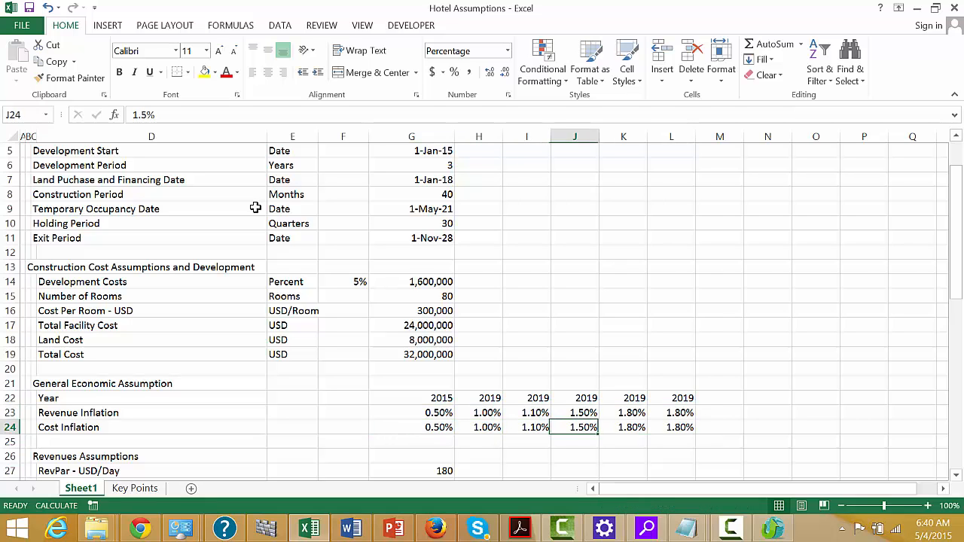
key("Right")
type("2")
key("Right")
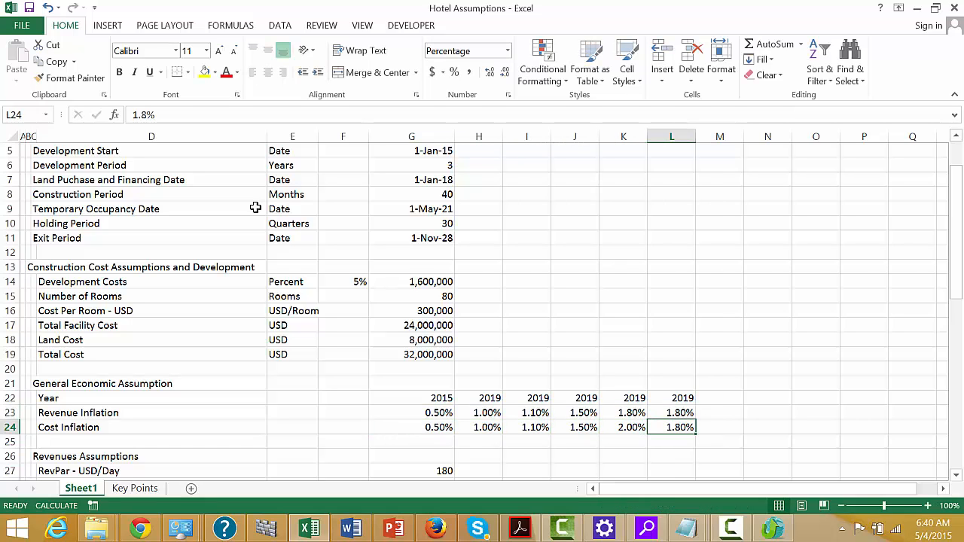
type("2.2")
key("Return")
- Insert a new row below Cost Inflation and label it "Base Interest Rate (LIBOR)" in D25
key("Left")
key("Left")
key("Left")
key("Left")
key("Left")
key("Left")
key("Left")
key("Left")
key("Left")
key("Left")
key("Left")
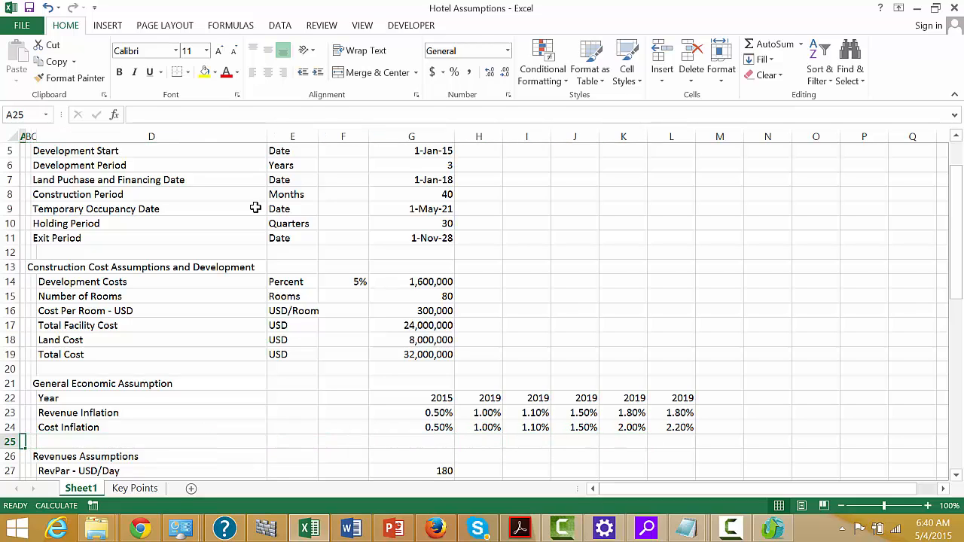
key("shift+space")
key("ctrl+shift+plus")
key("Right")
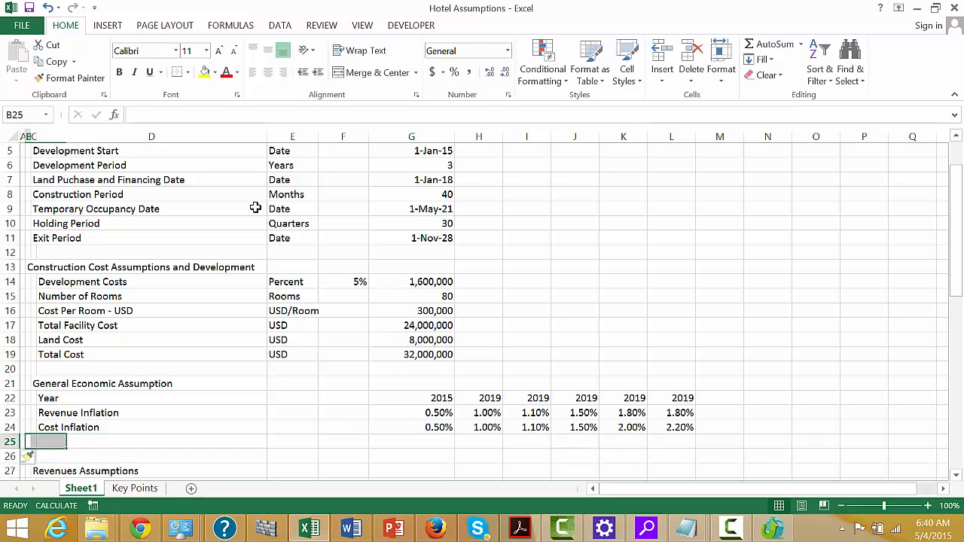
key("Right")
key("Right")
type("Base")
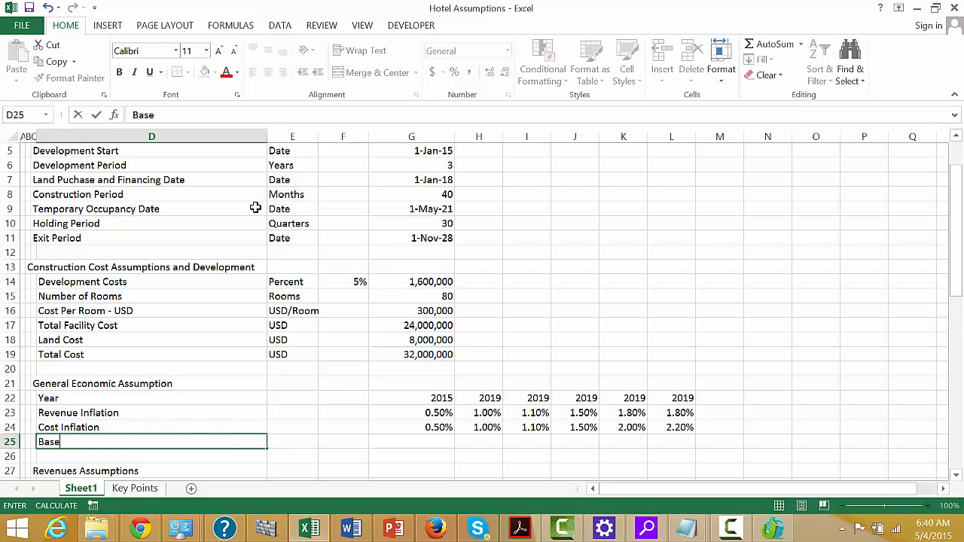
type(" Interest Rate ")
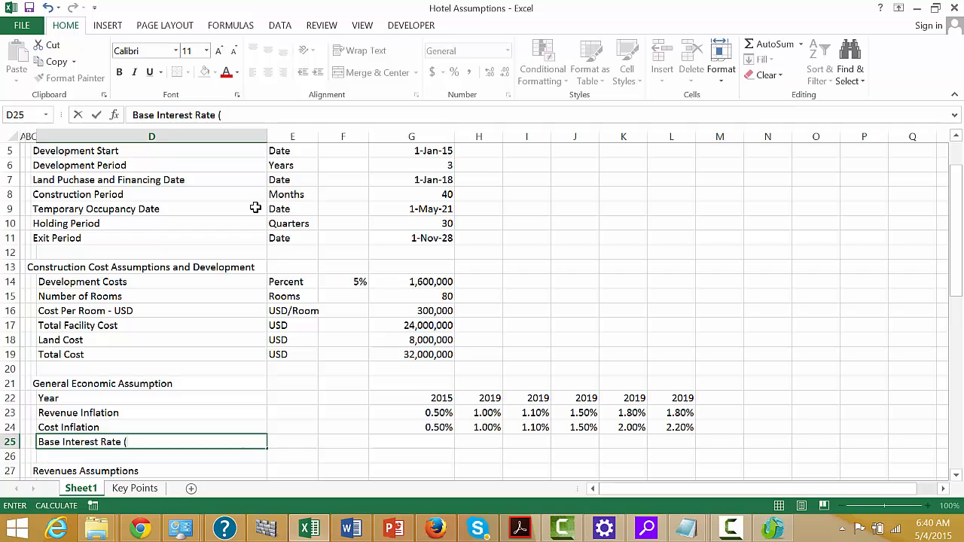
type("(LIBOR")
key("Return")
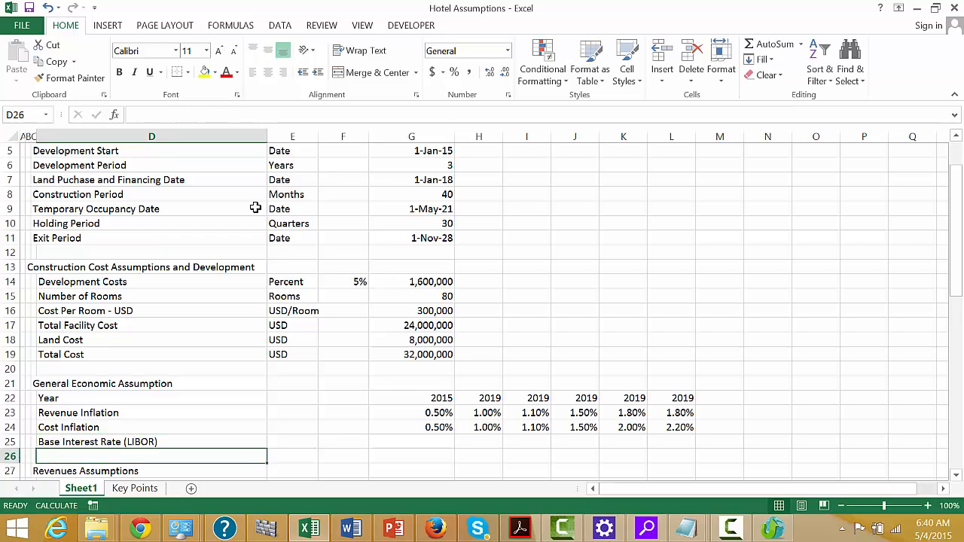
- Fill the cost inflation rates in G24:L24 down into the Base Interest Rate (LIBOR) row
key("Up")
key("Up")
key("Right")
key("Right")
key("Right")
key("shift+Right")
key("shift+Right")
key("shift+Right")
key("shift+Right")
key("shift+Right")
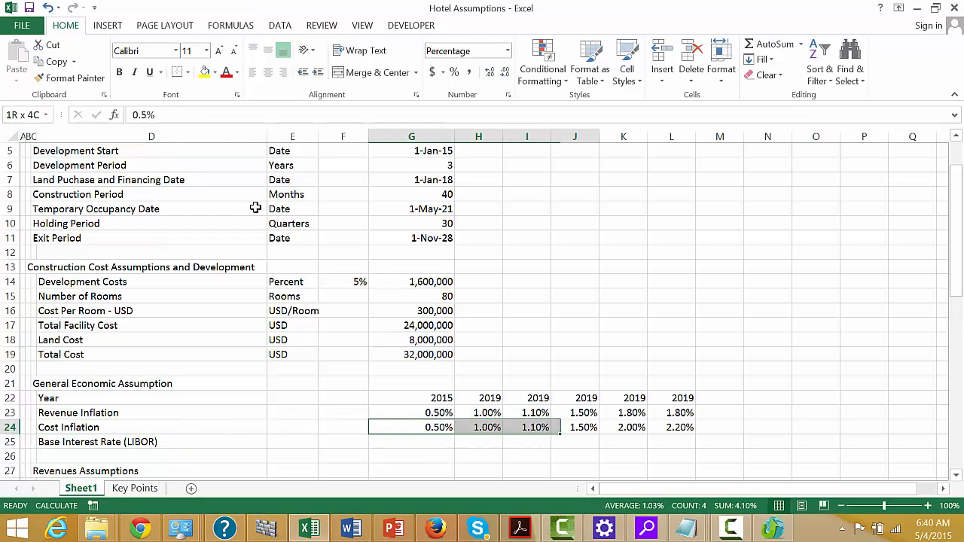
key("shift+Down")
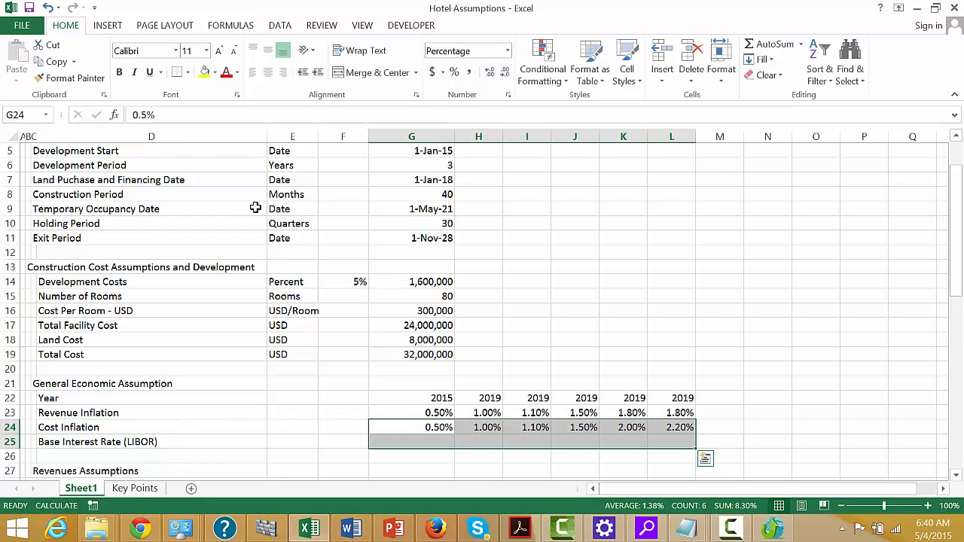
key("ctrl+d")
- Set the 2015 base interest rate in G25 to 0.2%
key("Down")
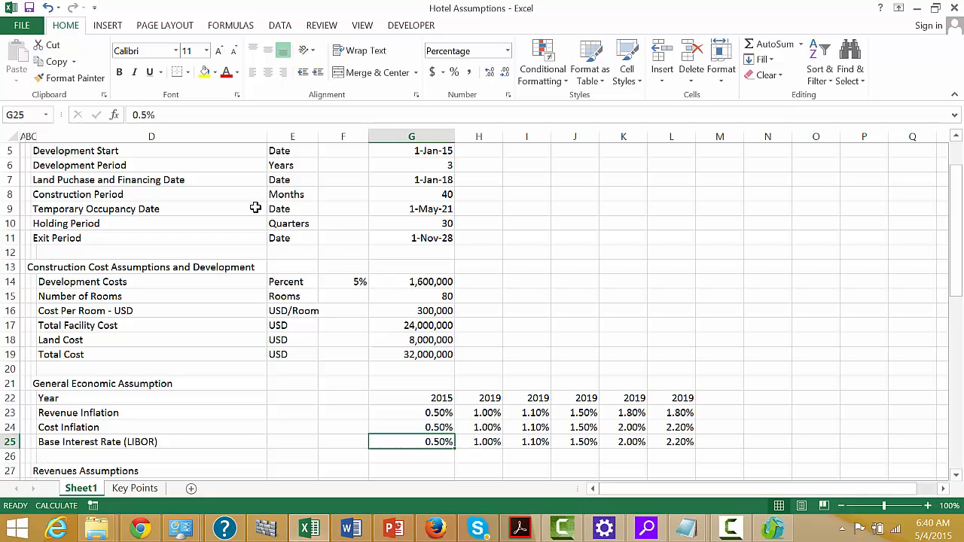
key("Right")
key("Left")
type("20")
key("Return")
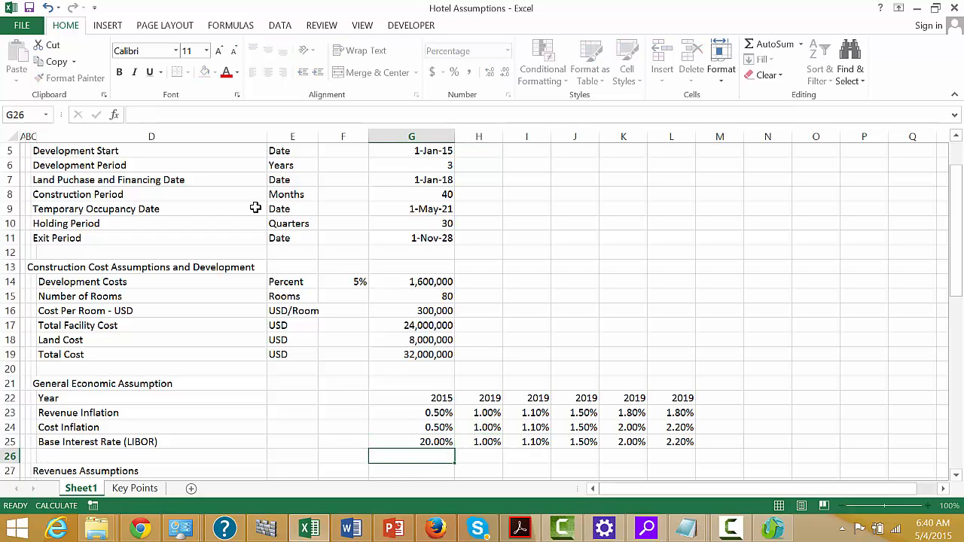
key("Up")
type(".")
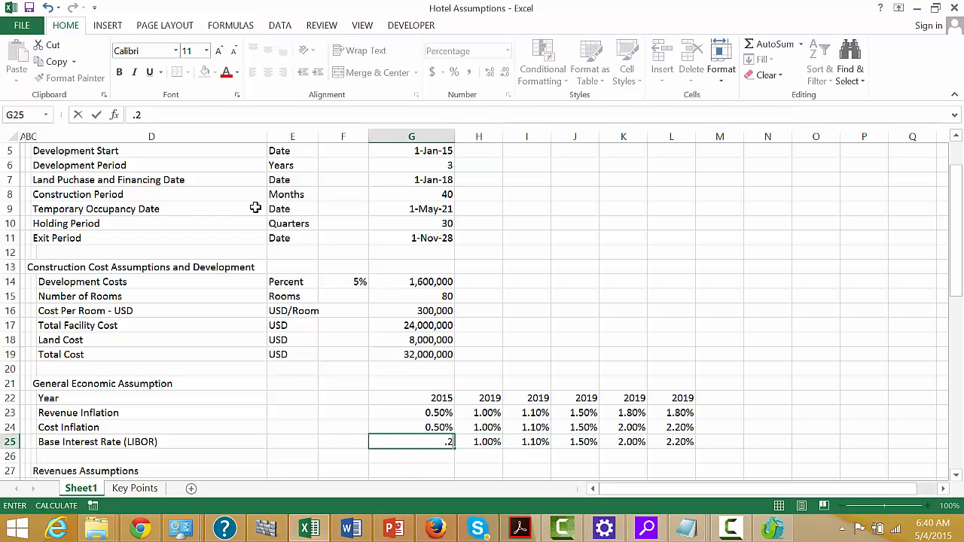
type("2")
key("Return")
- Set the base interest rate to 1.5% in H25 and 2% in I25
key("Up")
key("Right")
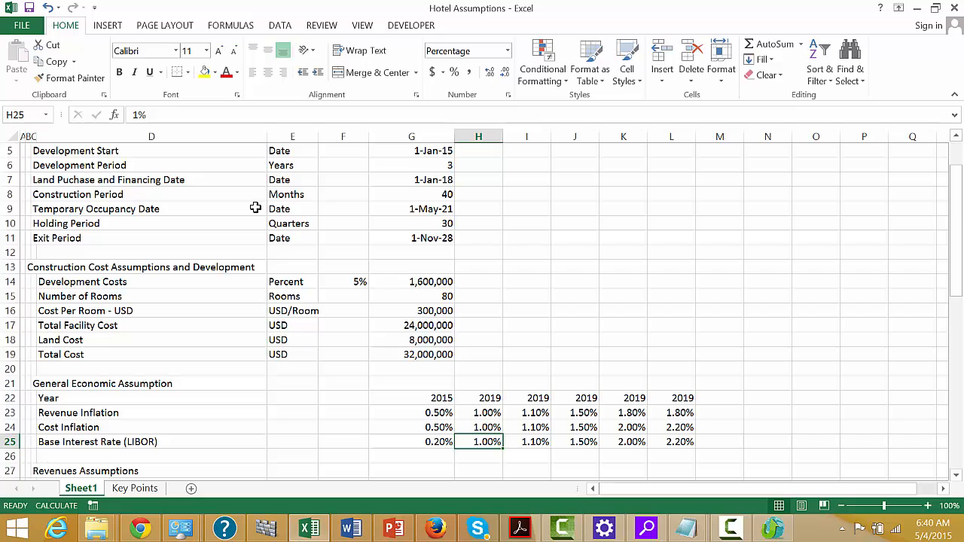
type("1.")
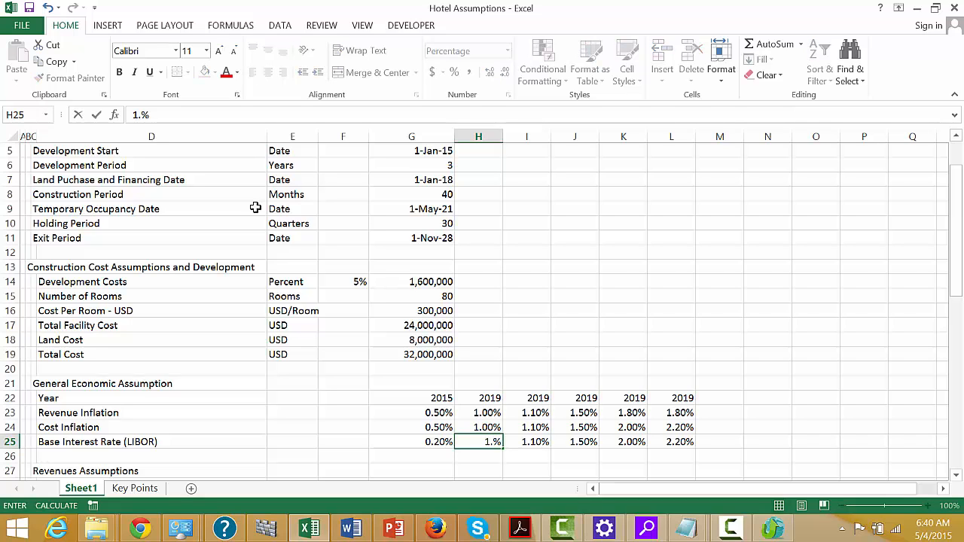
type("5")
key("Return")
key("Up")
key("Right")
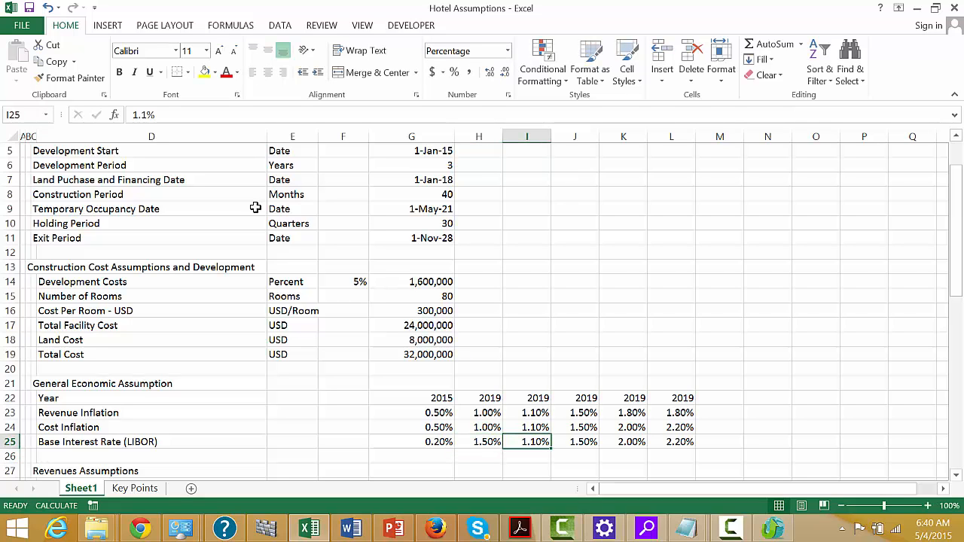
type("2")
key("Return")
- Set the base interest rate to 2.5% in J25 and to 3% in both K25 and L25
key("Up")
key("Right")
type("2.5")
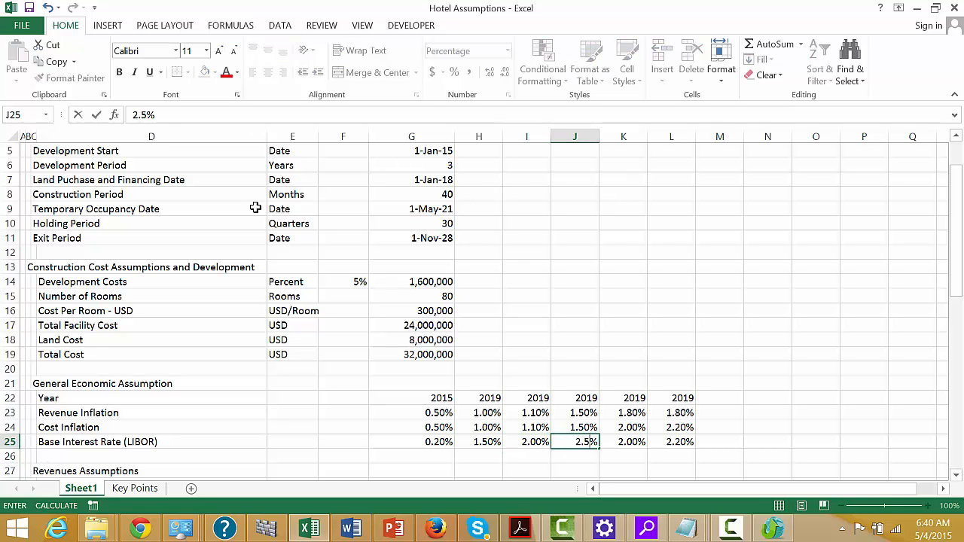
key("Return")
key("Up")
key("Right")
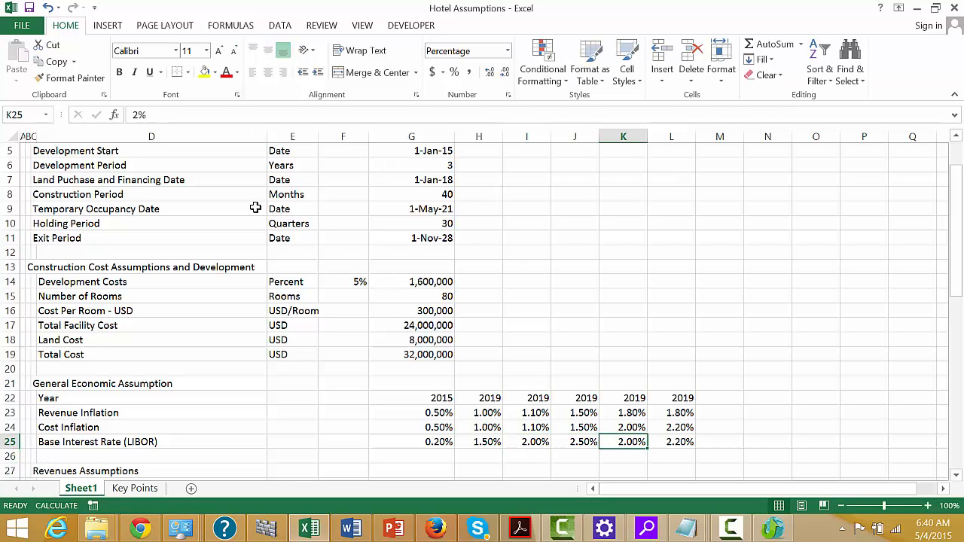
type("3")
key("Return")
key("Up")
key("Right")
type("3")
key("Return")
- Go back up the sheet to review the construction cost and timing assumptions
key("Up")
key("Left")
key("Left")
key("Left")
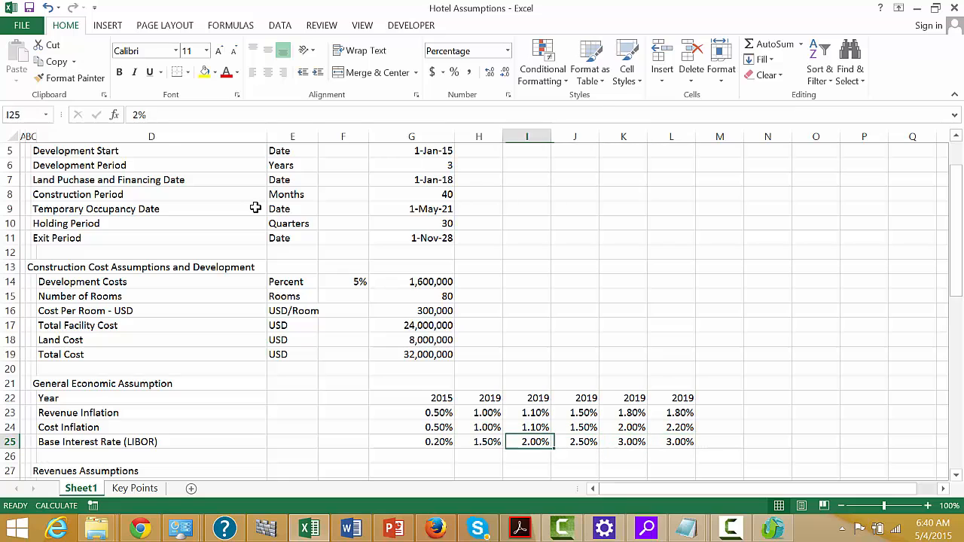
key("Left")
key("Home")
key("Up")
key("Up")
key("Up")
key("Up")
key("Up")
key("Up")
key("Up")
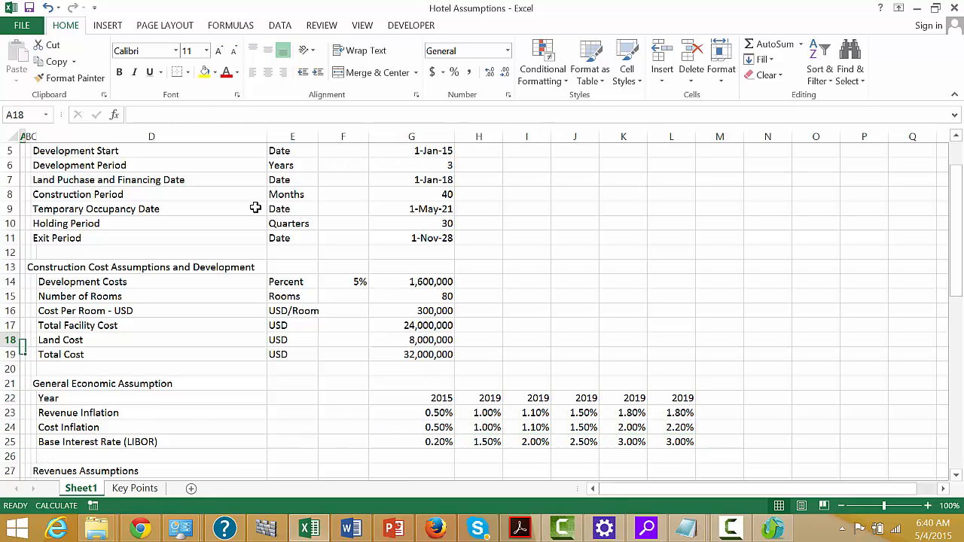
key("Up")
key("Up")
key("Up")
key("Up")
key("Up")
key("Up")
key("Up")
key("Up")
key("Up")
key("Up")
key("Up")
key("Up")
key("Up")
key("Up")
key("Up")
key("Up")
key("Up")
key("Down")
key("Down")
key("Down")
key("Down")
key("Down")
key("Down")
key("Down")
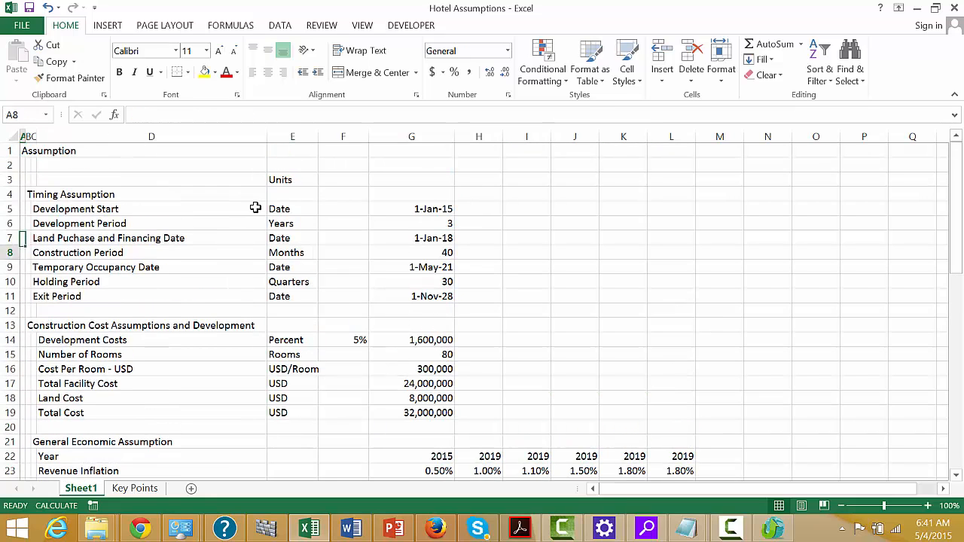
- Review the timing, construction cost, economic and revenue assumptions to tell typed inputs from calculated values
key("Down")
key("Down")
key("Down")
key("Down")
key("Down")
key("Down")
key("Down")
key("Down")
key("Down")
key("Down")
key("Down")
key("Down")
key("Down")
key("Down")
key("Down")
key("Down")
key("Down")
key("Down")
key("Down")
key("Down")
key("Up")
key("Up")
key("Up")
key("Up")
key("Up")
key("Up")
key("Up")
key("Up")
key("Up")
key("Up")
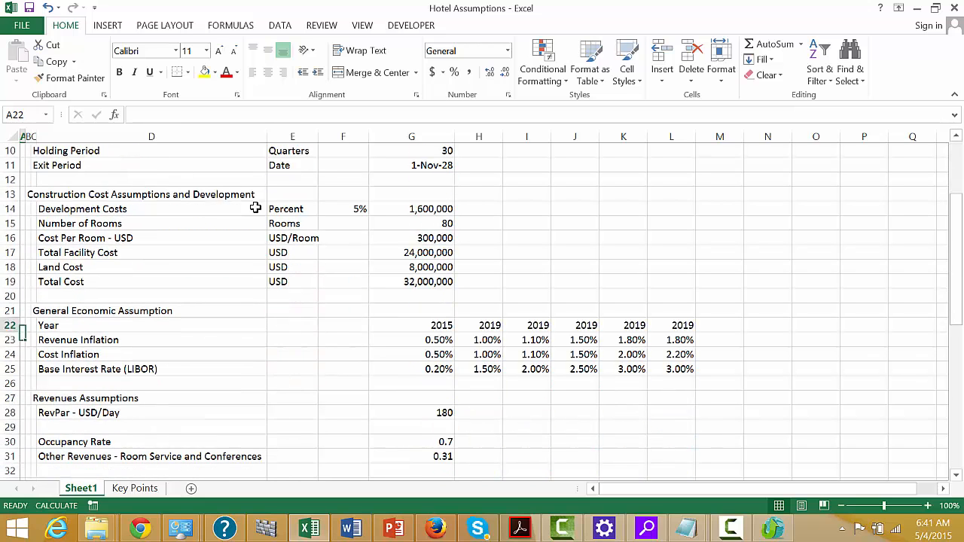
key("Up")
key("Up")
key("Up")
key("Up")
key("Up")
key("Up")
key("Up")
key("Up")
key("Up")
key("Up")
key("Up")
key("Up")
key("Up")
key("Up")
key("Up")
key("Up")
key("Up")
key("Up")
key("Up")
key("Up")
key("Down")
key("Down")
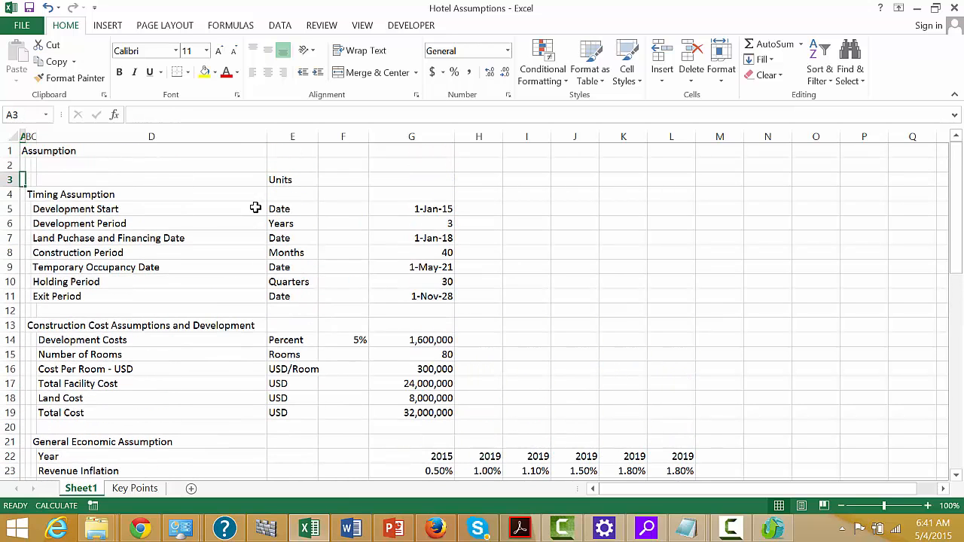
key("Down")
key("Down")
key("Down")
key("Down")
key("Down")
key("Down")
key("Down")
key("Down")
key("Down")
key("Down")
key("Down")
key("Down")
key("Down")
key("Down")
key("Down")
key("Down")
key("Down")
key("Up")
key("Up")
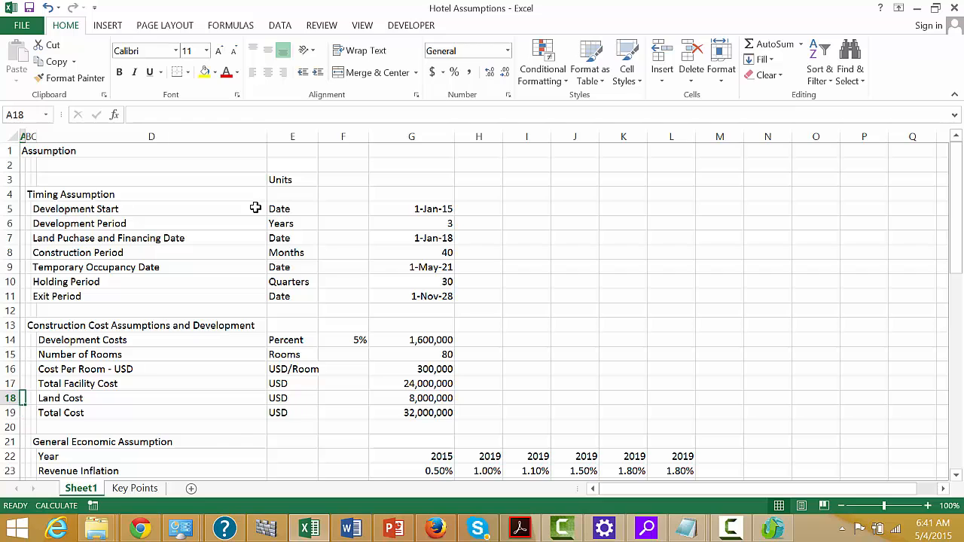
key("Down")
key("Down")
key("Up")
key("Up")
key("Up")
key("Up")
key("Up")
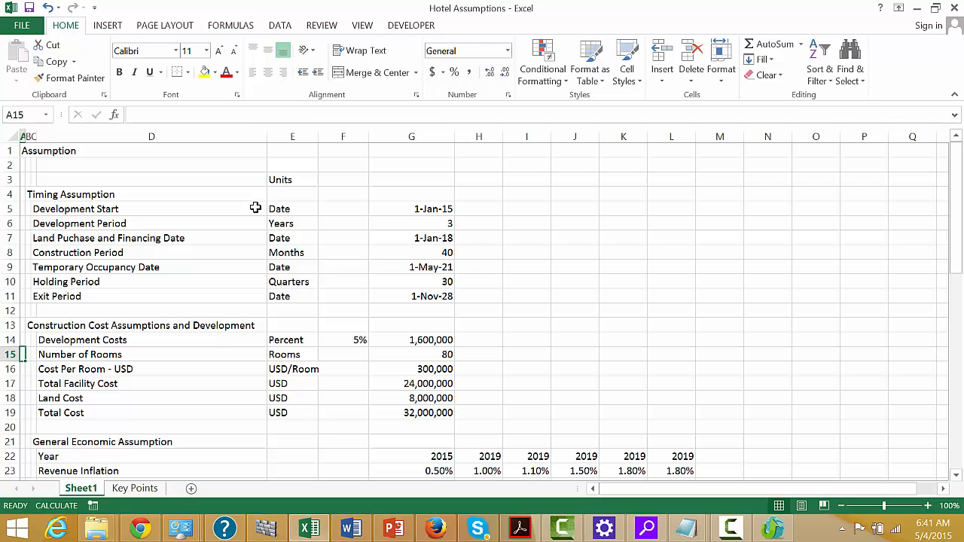
- Select all constant cells except text constants with Go To Special and set their font colour to a bright blue
key("F5")
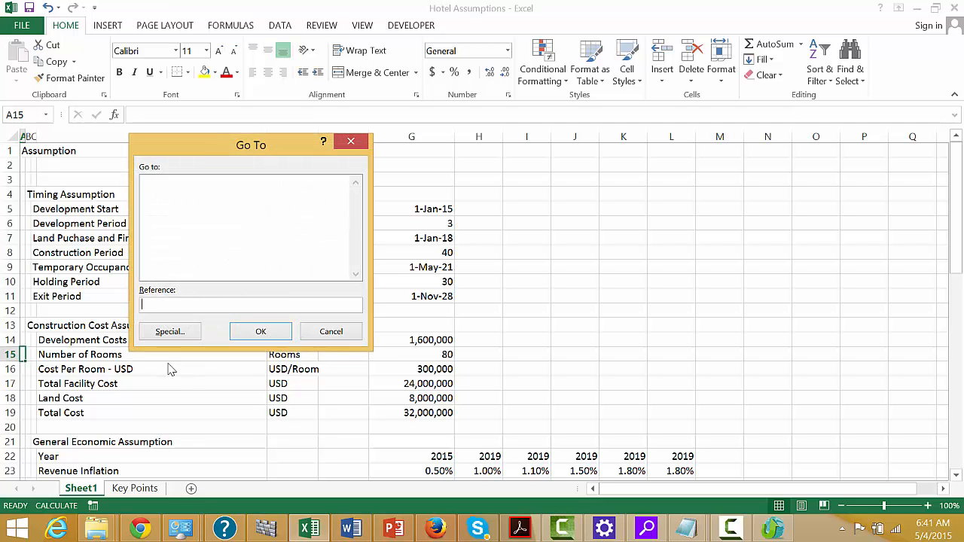
left_click(170, 332)
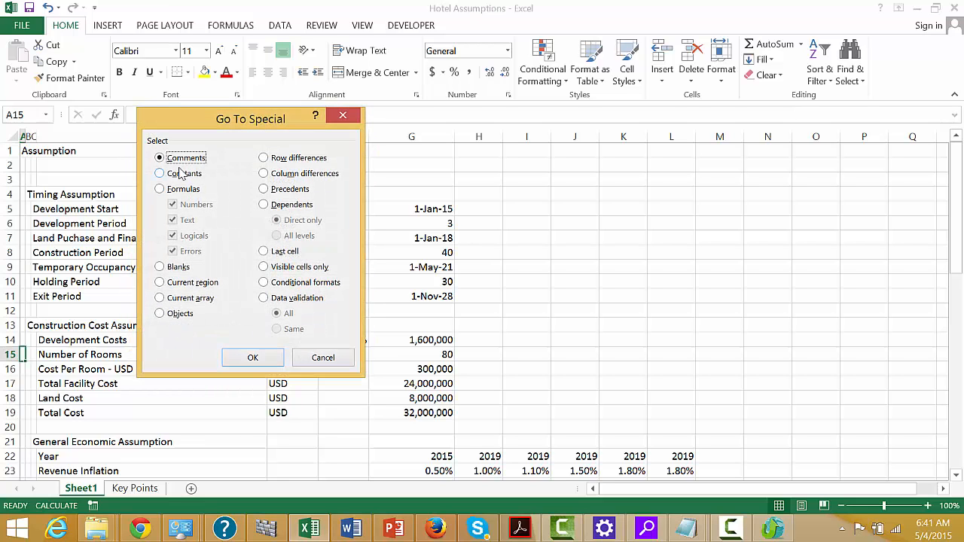
left_click(181, 172)
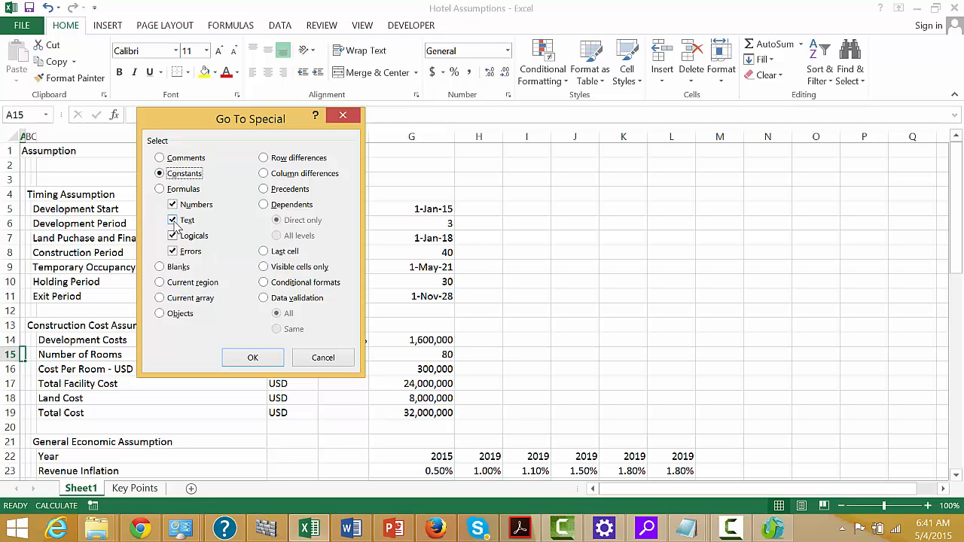
left_click(251, 357)
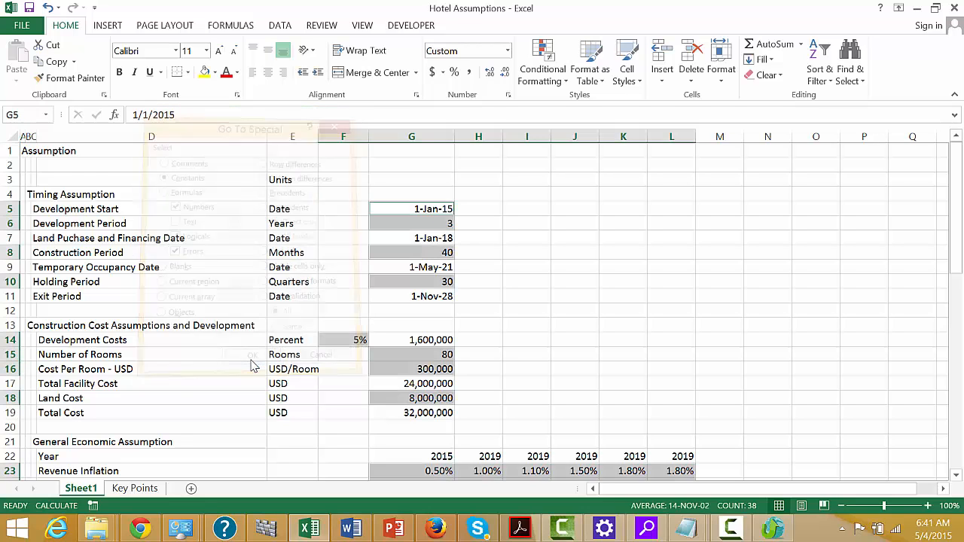
left_click(238, 73)
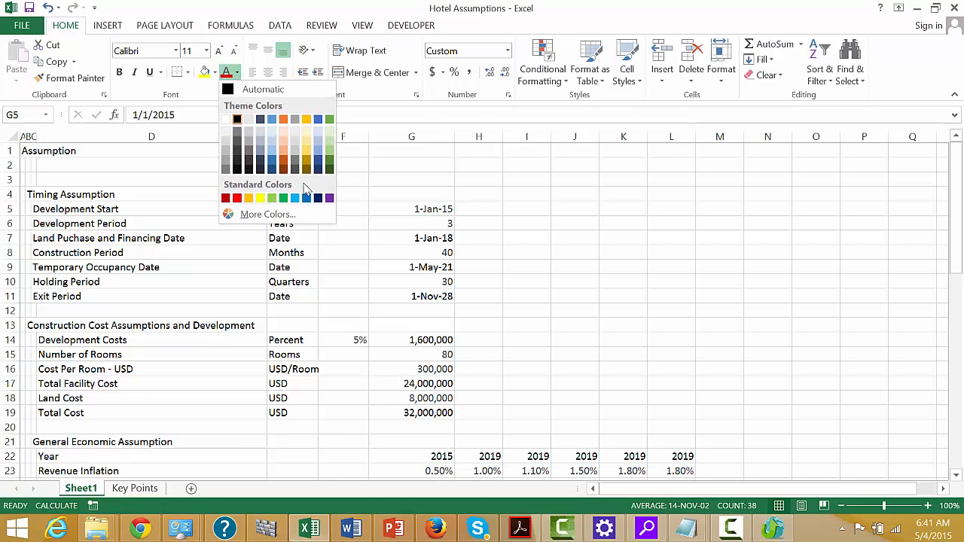
left_click(268, 214)
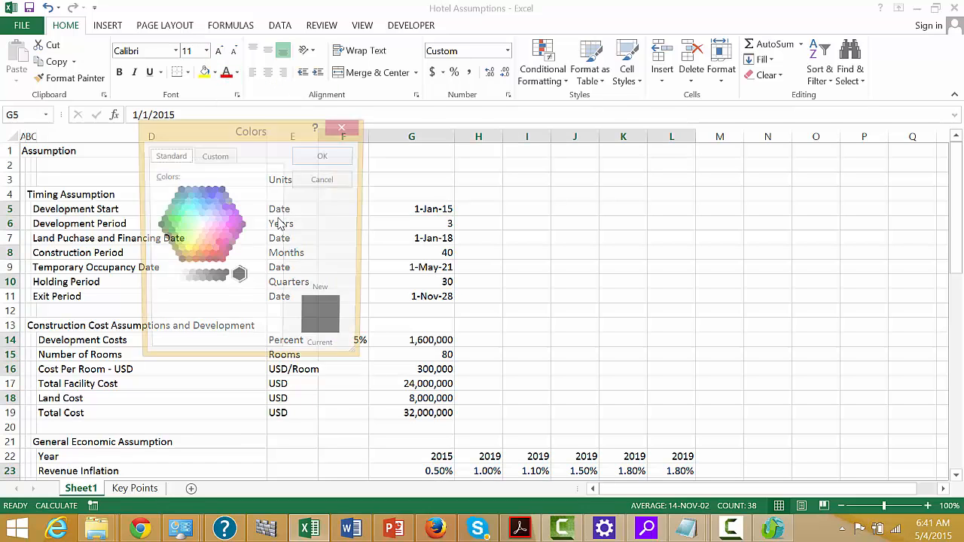
left_click(217, 195)
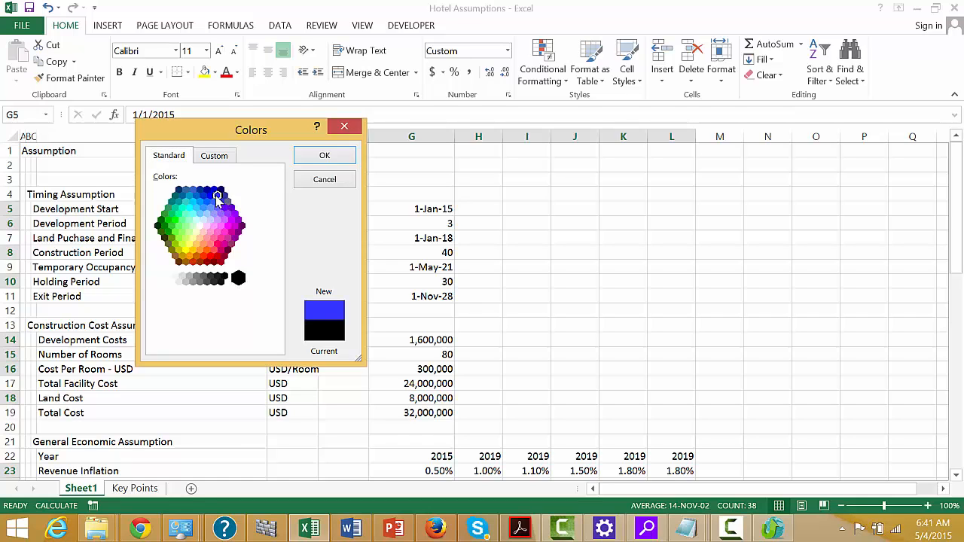
left_click(324, 157)
left_click(339, 418)
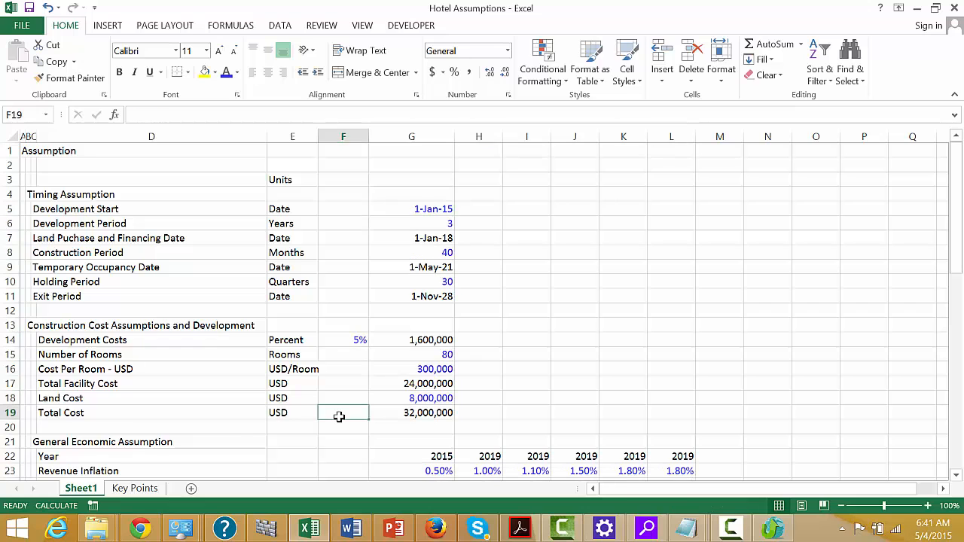
- Check the font colouring of inputs and formulas from the economic assumptions to the operating expenses, returning to the sheet's start
key("Down")
key("Down")
key("Down")
key("Down")
key("Down")
key("Down")
key("Down")
key("Down")
key("Down")
key("Down")
key("Down")
key("Down")
key("Down")
key("Down")
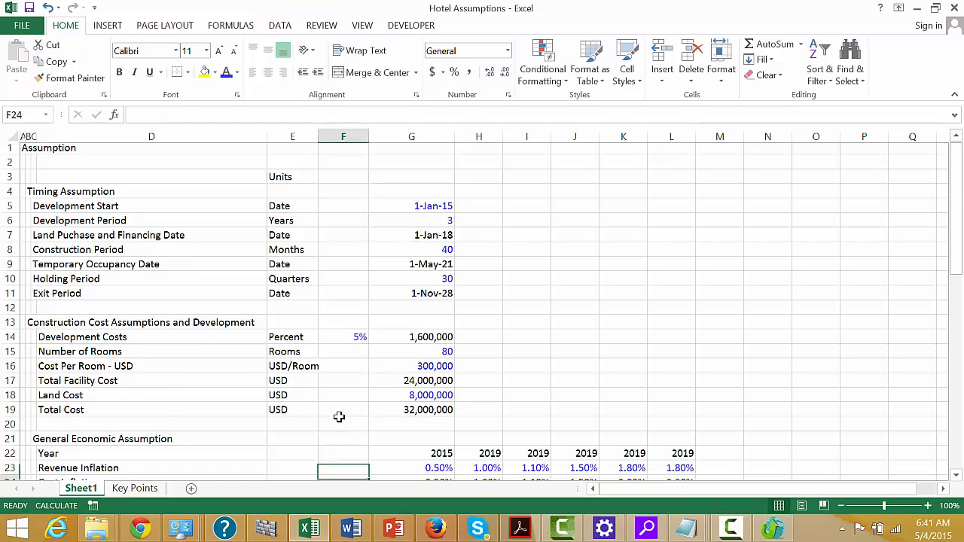
key("Up")
key("Up")
key("Up")
key("Up")
key("Up")
key("Up")
key("Up")
key("Up")
key("Up")
key("Up")
key("Up")
key("Up")
key("Up")
key("Up")
key("Up")
key("Up")
key("Up")
key("Up")
key("Up")
key("Up")
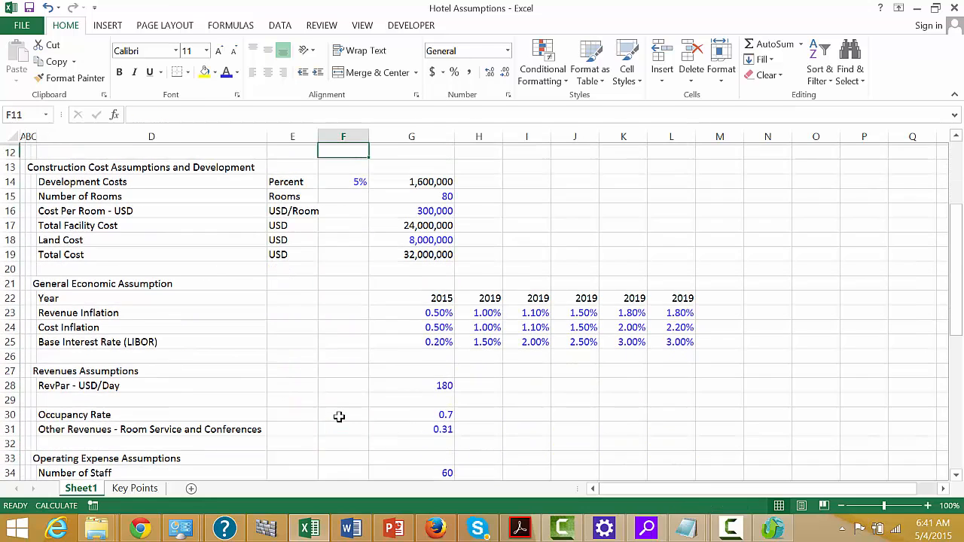
- Go back down through the timing, construction and economic assumptions to examine the start of the Revenues Assumptions section
key("Left")
key("Down")
key("Down")
key("Down")
key("Down")
key("Down")
key("Down")
key("Down")
key("Down")
key("Down")
key("Down")
key("Down")
key("Down")
key("Down")
key("Down")
key("Down")
key("Down")
key("Down")
key("Down")
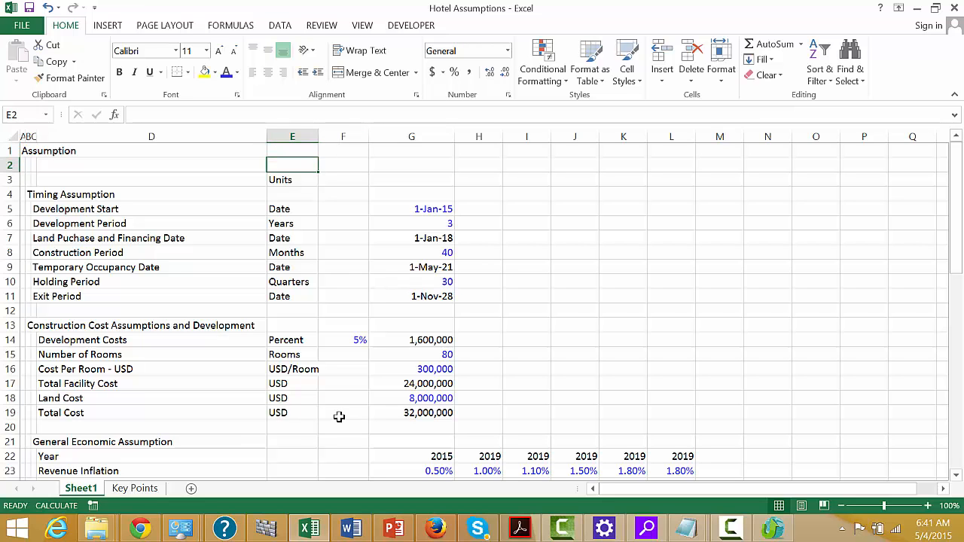
key("Down")
key("Down")
key("Down")
key("Down")
key("Down")
key("Down")
key("Down")
key("Left")
key("Left")
key("Left")
key("Left")
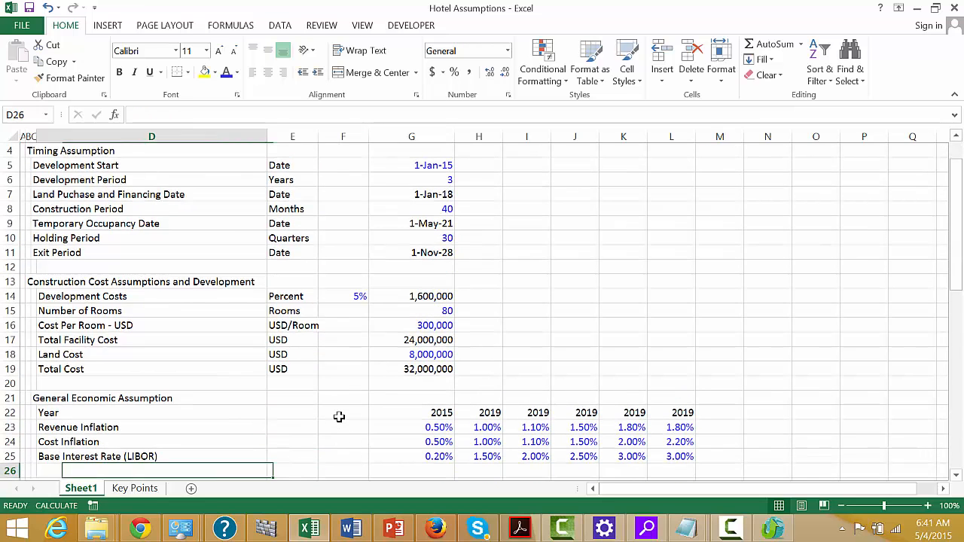
key("Down")
key("Down")
key("Down")
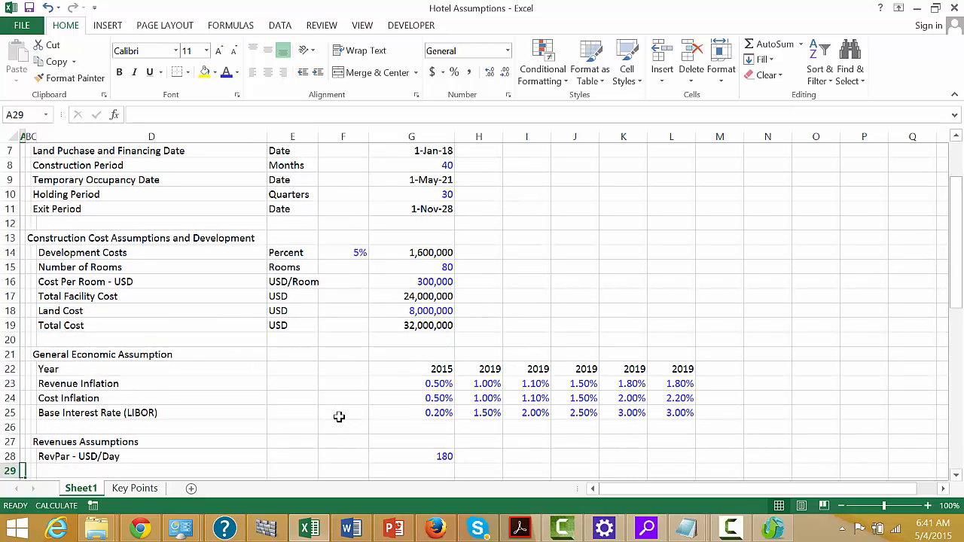
- Review the blue inputs and black formulas from the sheet's first row down to the Operating Expense Assumptions heading
key("Up")
key("Up")
key("Up")
key("Up")
key("Up")
key("Up")
key("Up")
key("Up")
key("Up")
key("Up")
key("Up")
key("Up")
key("Up")
key("Up")
key("Up")
key("Up")
key("Up")
key("Up")
key("Up")
key("Up")
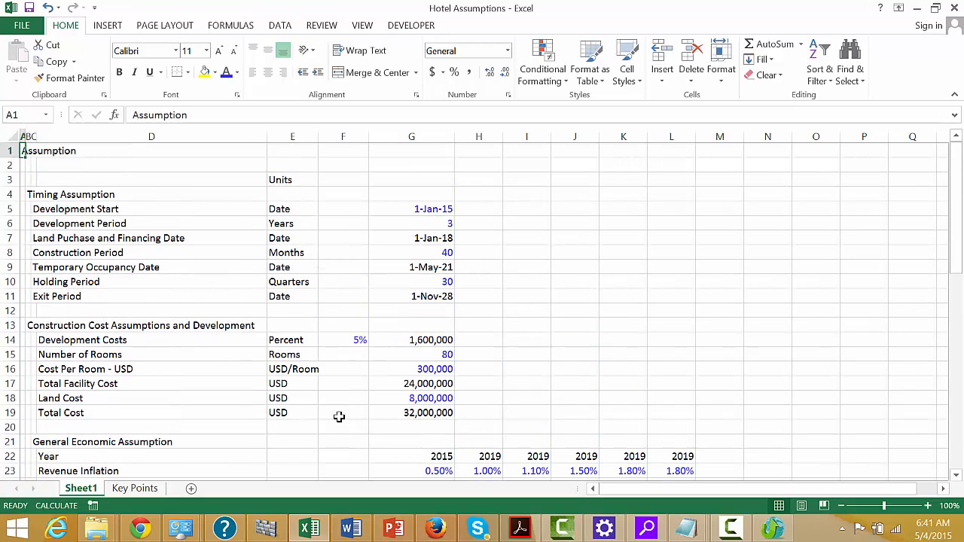
key("Down")
key("Down")
key("Down")
key("Down")
key("Down")
key("Down")
key("Down")
key("Down")
key("Down")
key("Down")
key("Down")
key("Down")
key("Down")
key("Down")
key("Down")
key("Down")
key("Down")
key("Down")
key("Down")
key("Down")
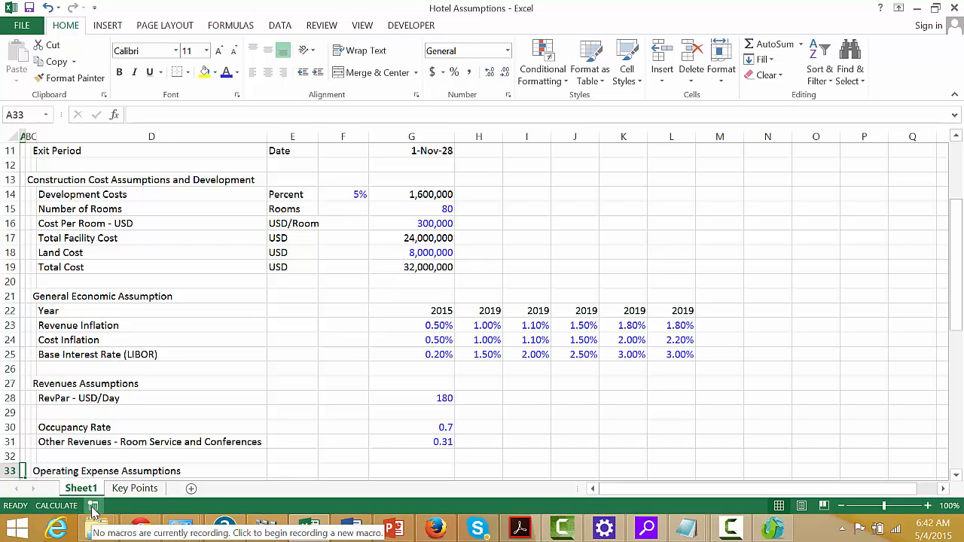
- Start recording a macro named colour with the shortcut Ctrl+Shift+C, stored in This Workbook
left_click(362, 25)
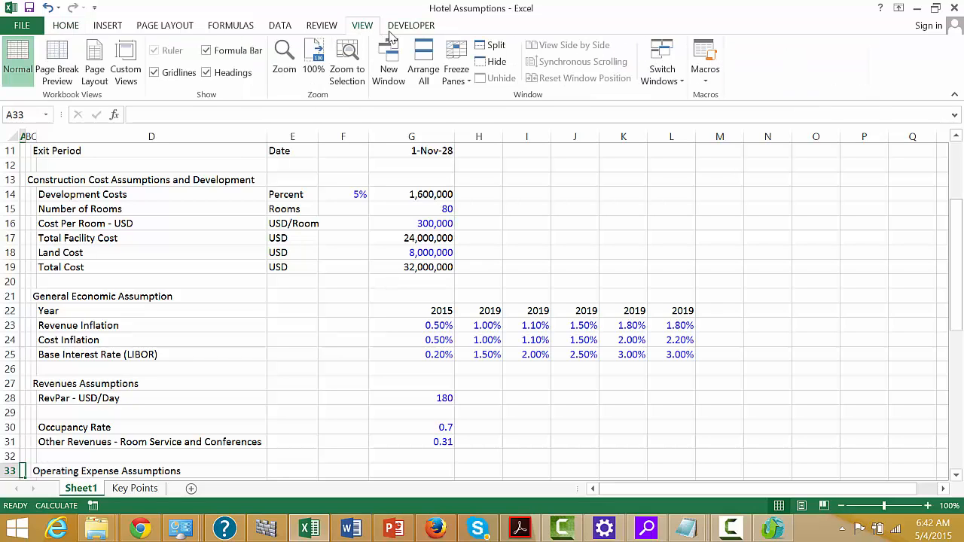
left_click(706, 81)
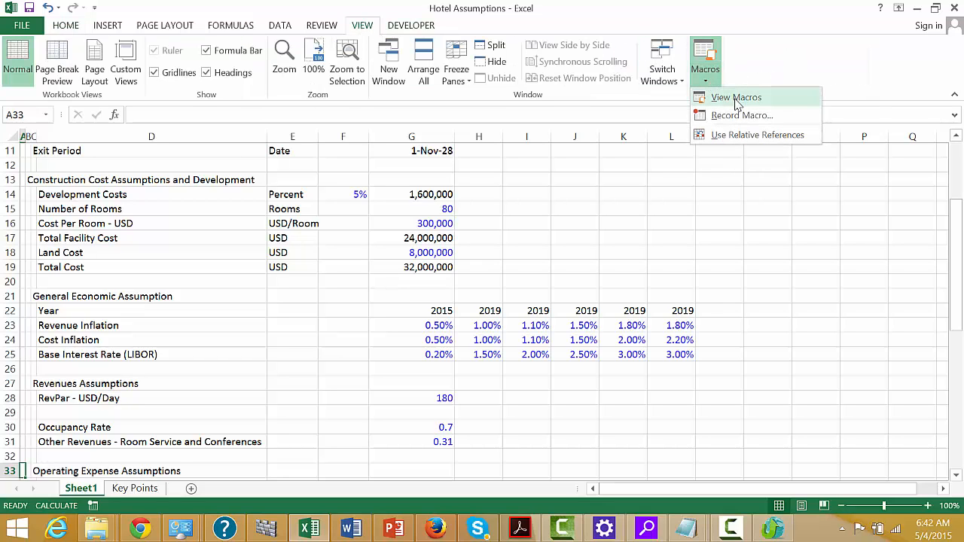
left_click(742, 112)
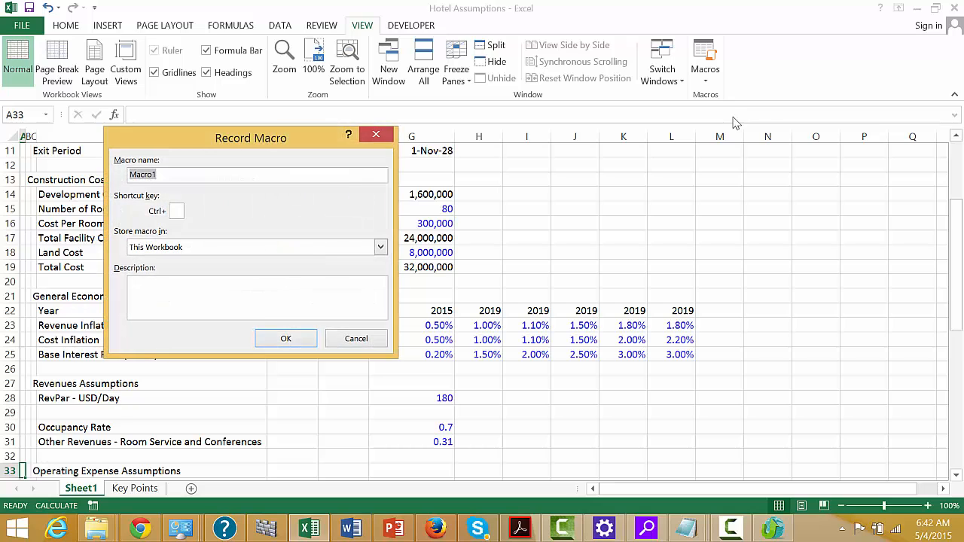
type("colour")
left_click(178, 210)
type("C")
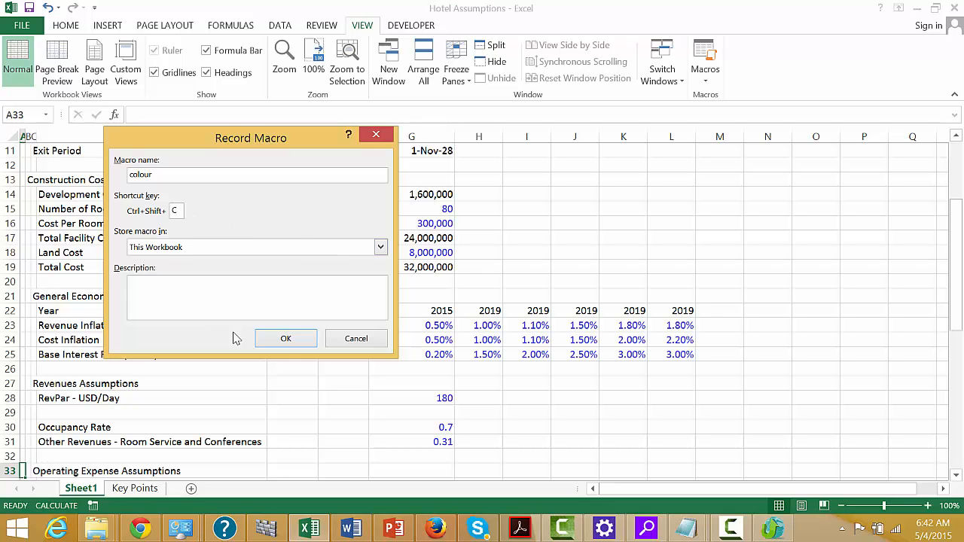
left_click(286, 338)
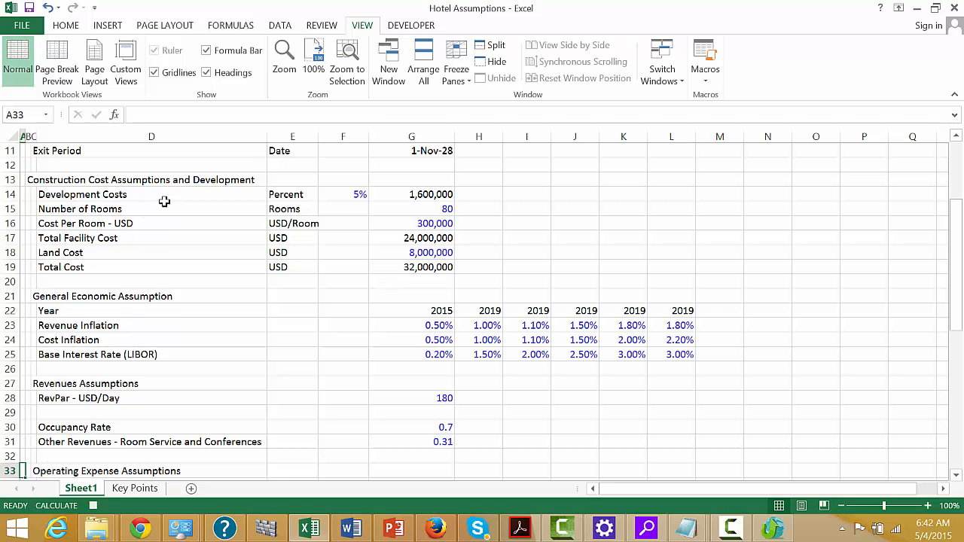
- Record selecting all constants except text with Go To Special and applying the recently used blue font colour, and stop the macro recording
key("F5")
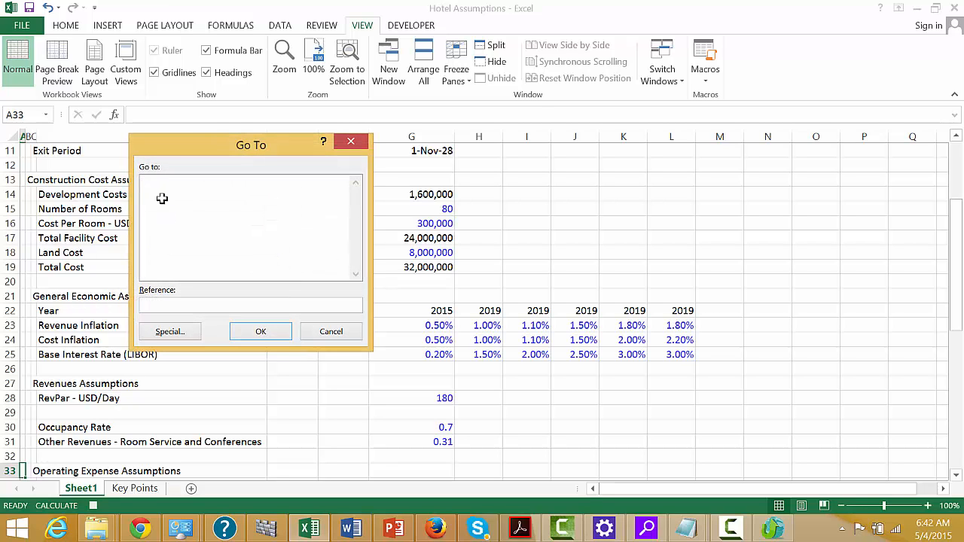
left_click(169, 332)
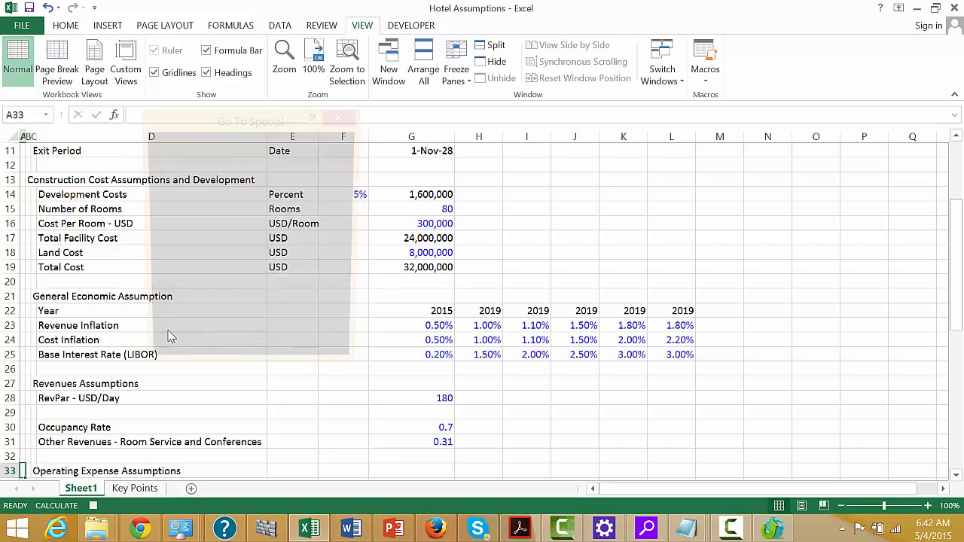
left_click(162, 174)
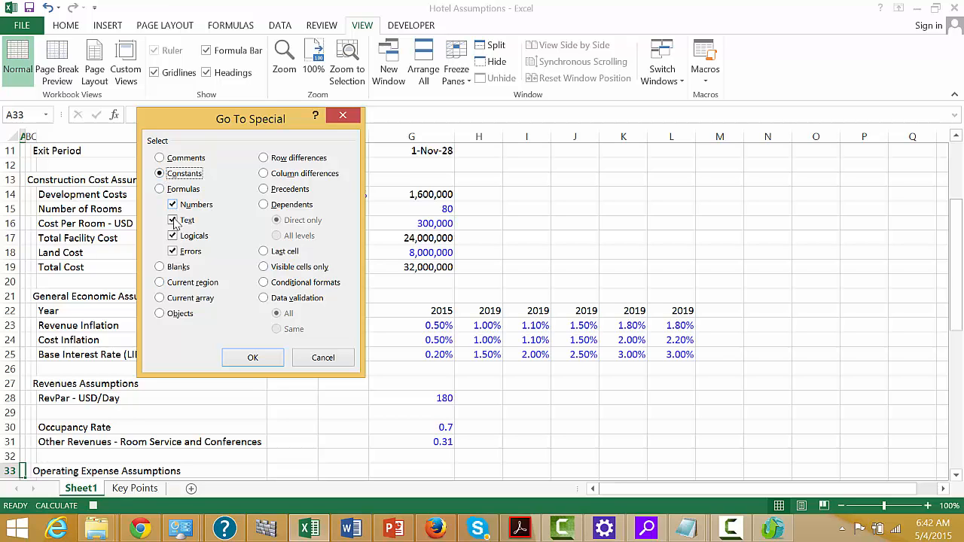
left_click(173, 220)
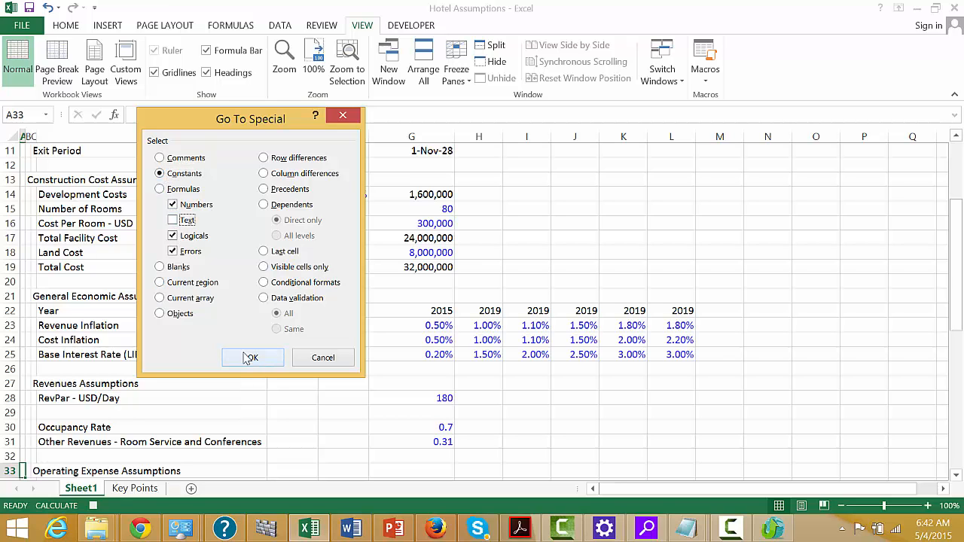
left_click(250, 357)
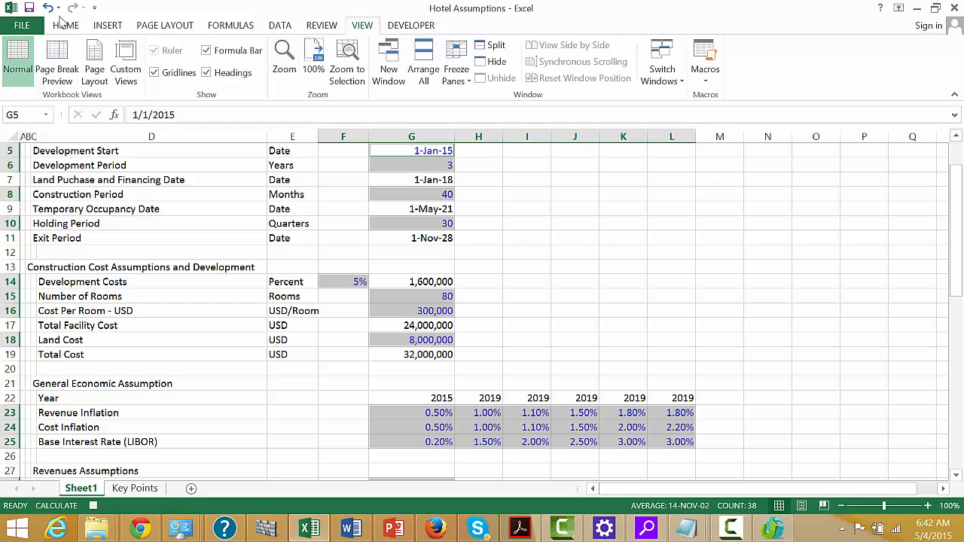
left_click(66, 25)
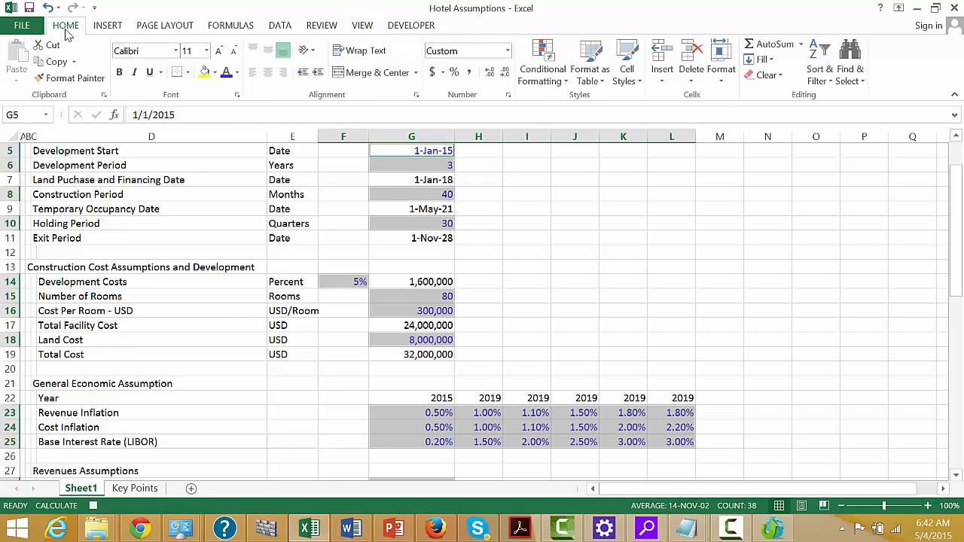
left_click(236, 73)
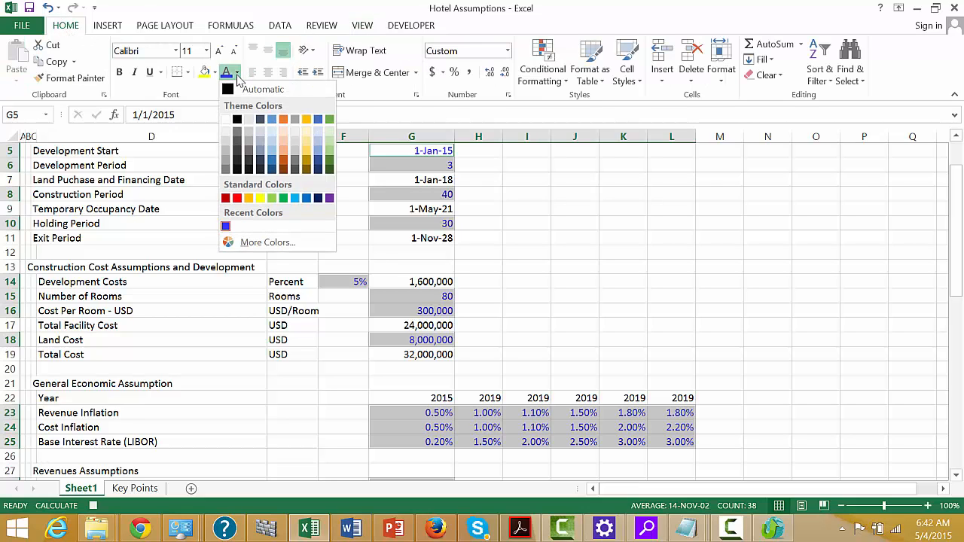
left_click(225, 226)
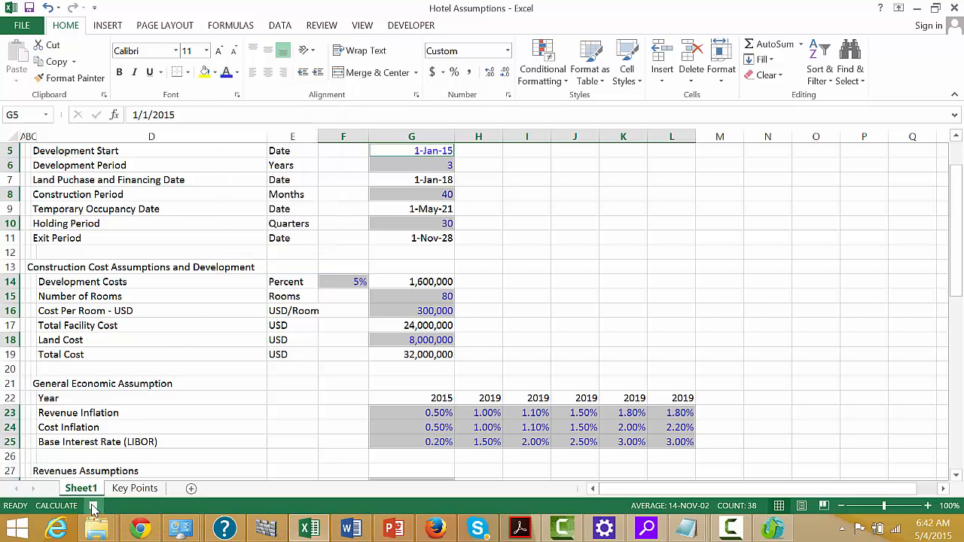
left_click(172, 348)
- Examine the font colouring from the economic, revenue and operating expense assumptions back up to the timing assumptions
key("Down")
key("Down")
key("Down")
key("Down")
key("Down")
key("Down")
key("Down")
key("Down")
key("Down")
key("Down")
key("Down")
key("Down")
key("Down")
key("Down")
key("Down")
key("Down")
key("Down")
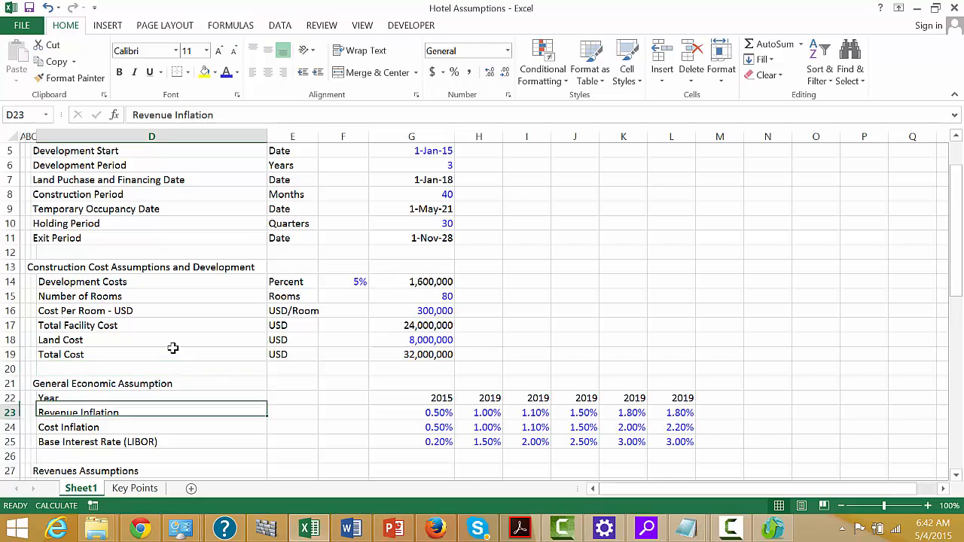
key("Up")
key("Up")
key("Up")
key("Up")
key("Up")
key("Up")
key("Up")
key("Up")
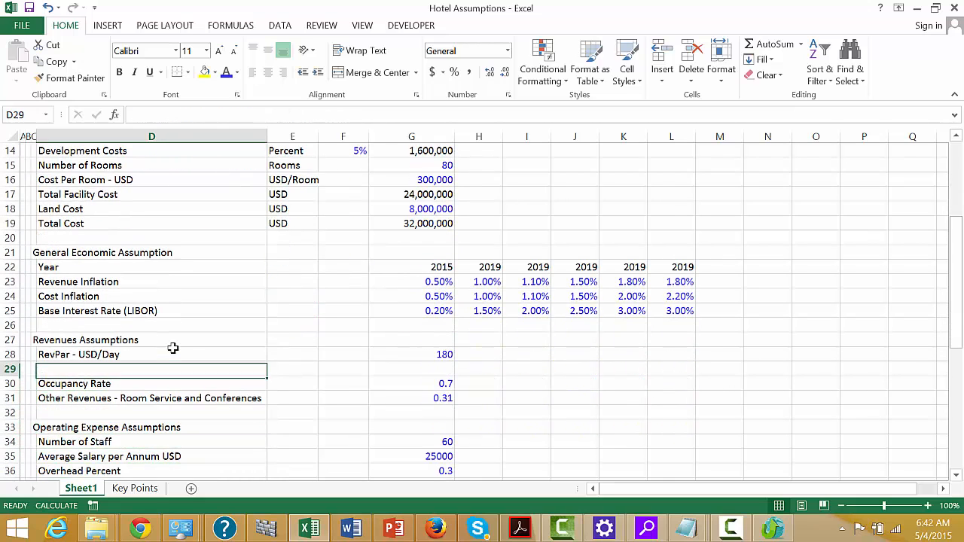
key("Right")
key("Right")
key("Right")
key("Right")
key("Left")
key("Left")
key("Left")
key("Left")
key("Left")
key("Left")
key("Left")
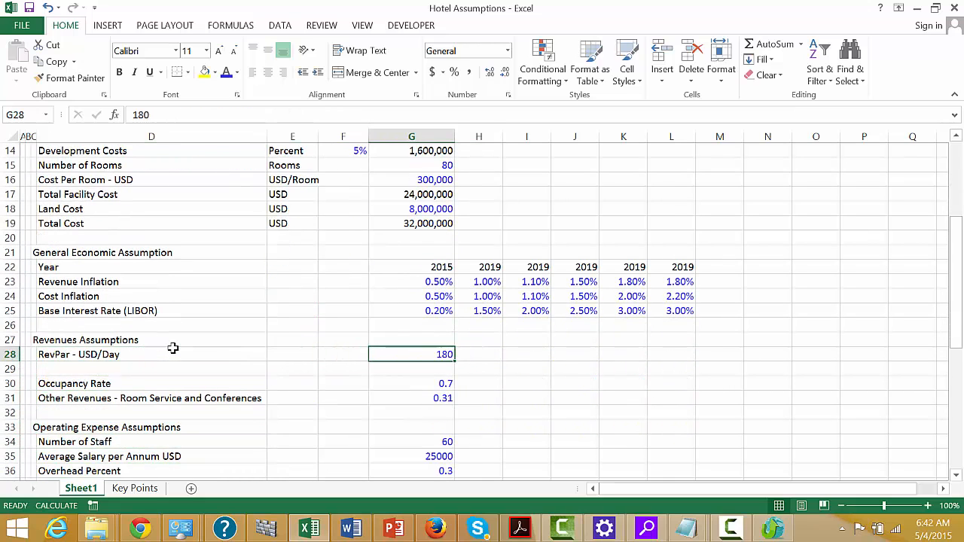
key("Up")
key("Up")
key("Up")
key("Up")
key("Up")
key("Up")
key("Up")
key("Up")
key("Up")
key("Up")
key("Up")
key("Up")
key("Up")
key("Up")
key("Up")
key("Up")
key("Up")
key("Up")
key("Up")
key("Up")
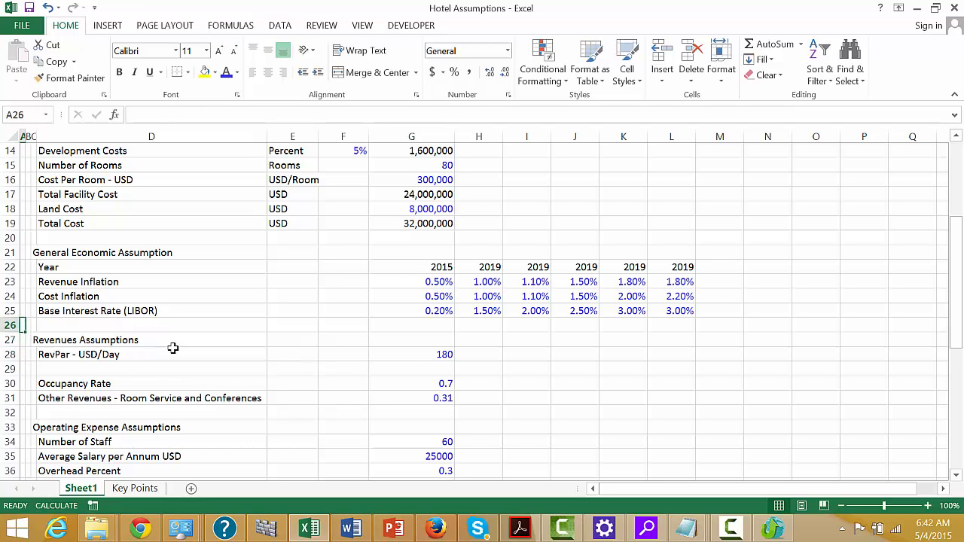
key("Up")
key("Up")
key("Up")
key("Up")
key("Up")
key("Up")
key("Down")
key("Down")
key("Down")
key("Down")
key("Down")
key("Down")
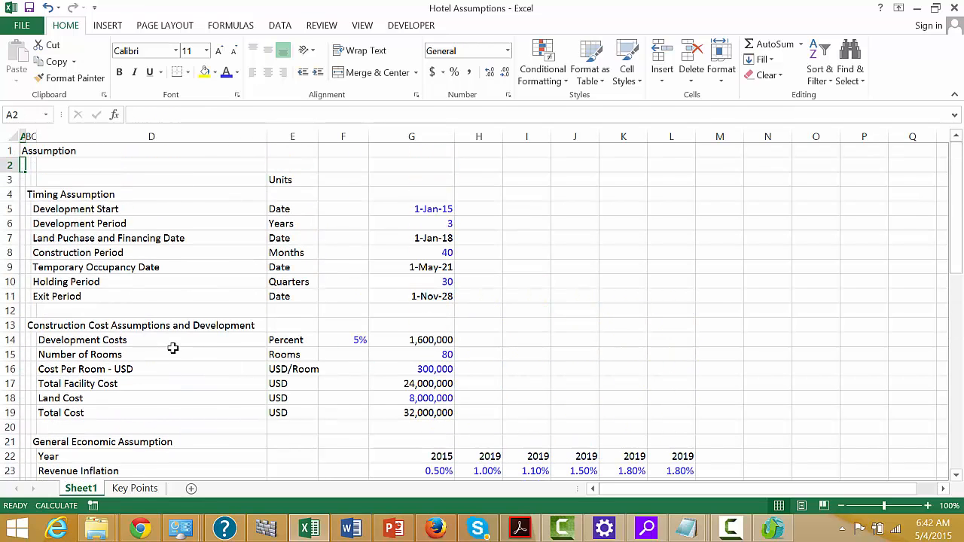
- Delete the empty row 2 beneath the Assumption title
key("Up")
key("Up")
key("Up")
key("Up")
key("Up")
key("Up")
key("Down")
key("shift+space")
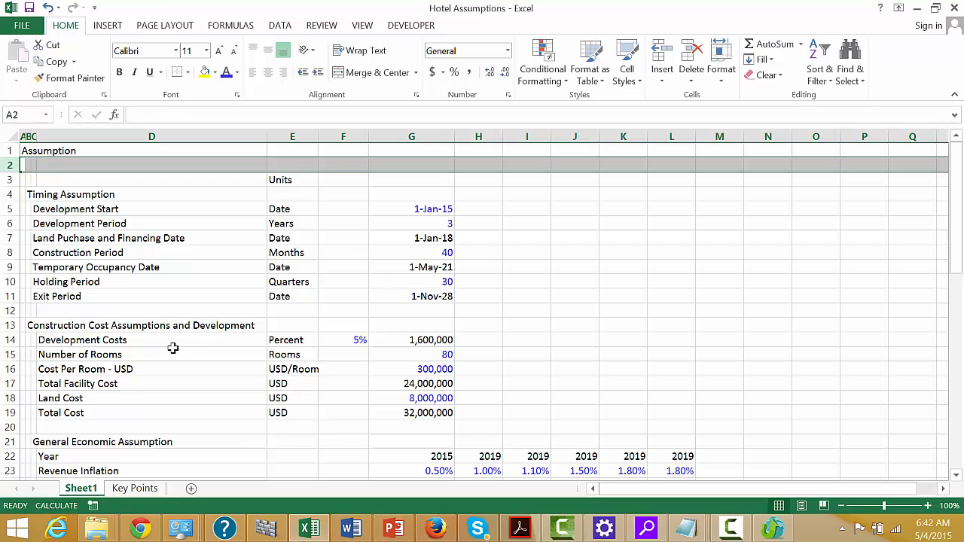
key("ctrl+minus")
key("Up")
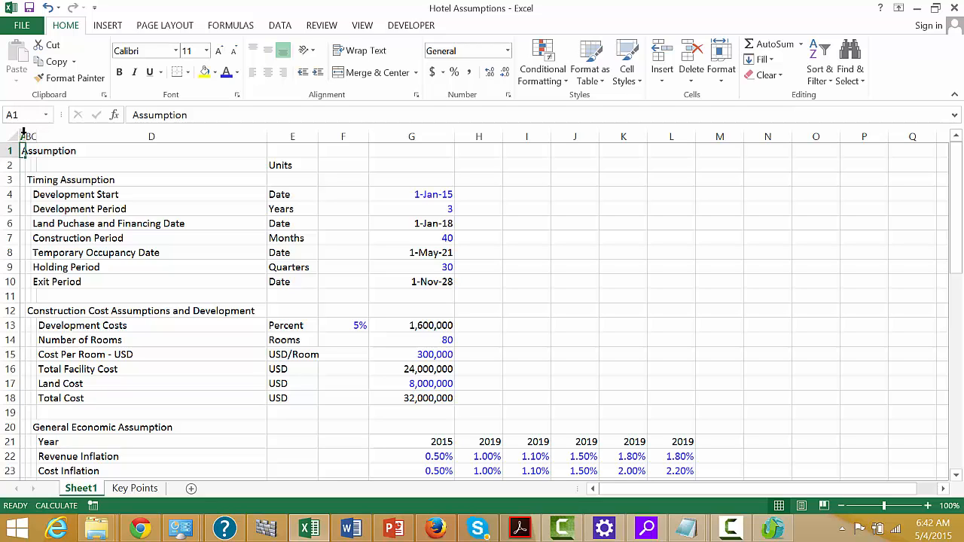
- Make the whole of column A bold and check it down to the General Economic Assumption section
left_click_drag(24, 132, 24, 133)
key("ctrl+b")
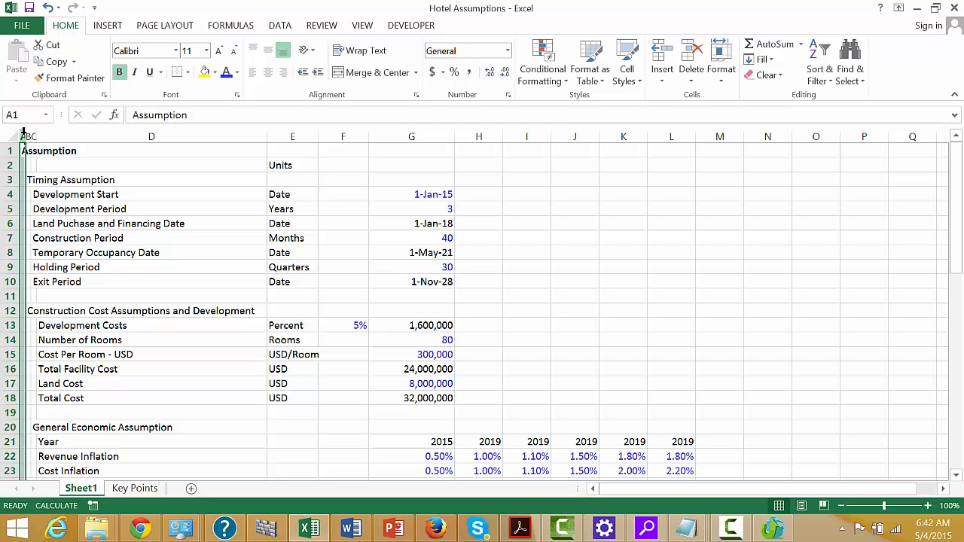
key("Down")
key("Down")
key("Down")
key("Down")
key("Down")
key("Down")
key("Down")
key("Down")
key("Down")
key("Down")
key("Down")
key("Down")
key("Down")
key("Down")
key("Down")
key("Down")
key("Down")
key("Down")
key("Down")
key("Down")
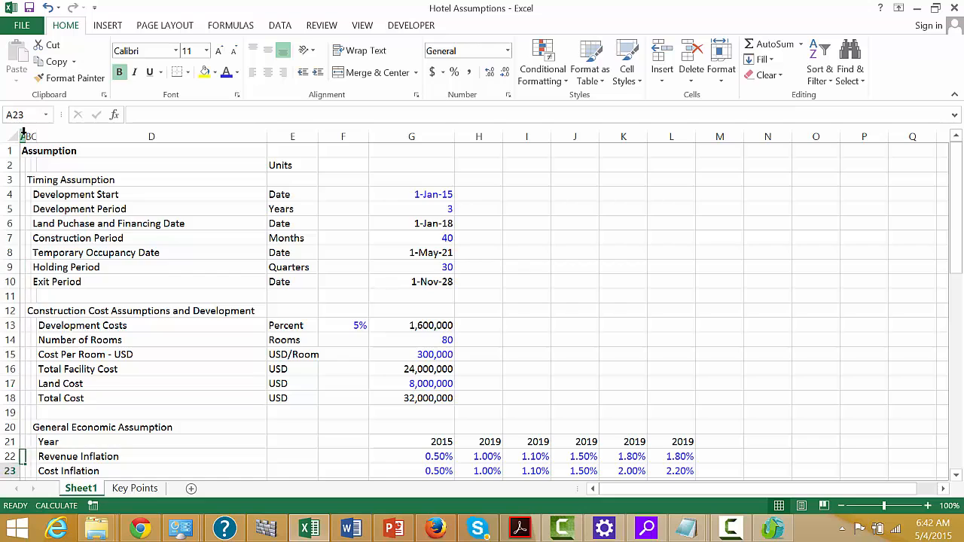
- Enter Percent as the unit for Revenue Inflation in cell E22
key("Up")
key("Up")
key("Up")
key("Up")
key("Up")
key("Up")
key("Up")
key("Up")
key("Up")
key("Up")
key("Down")
key("Down")
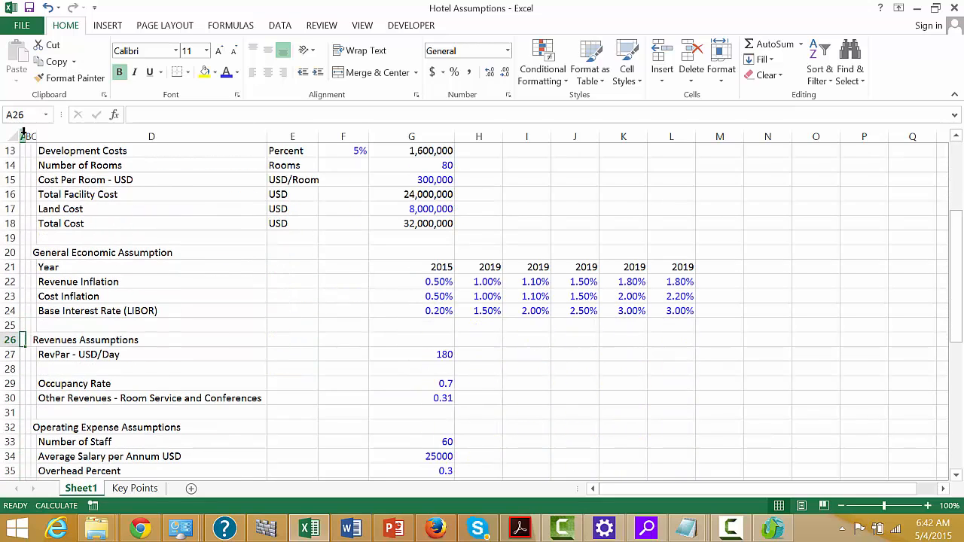
key("Right")
key("Right")
key("Right")
key("Right")
key("Right")
key("Right")
key("Left")
key("Left")
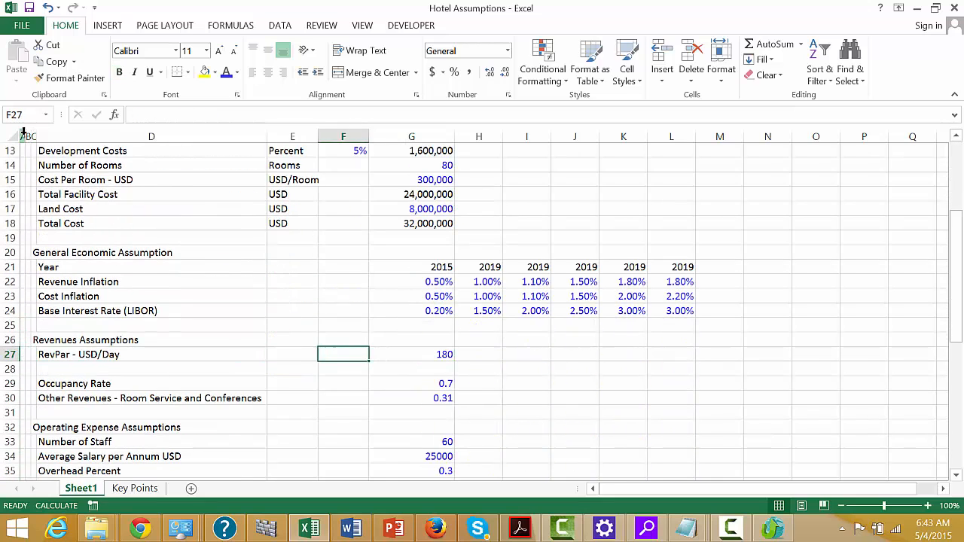
key("Up")
key("Up")
key("Up")
key("Up")
key("Up")
key("Up")
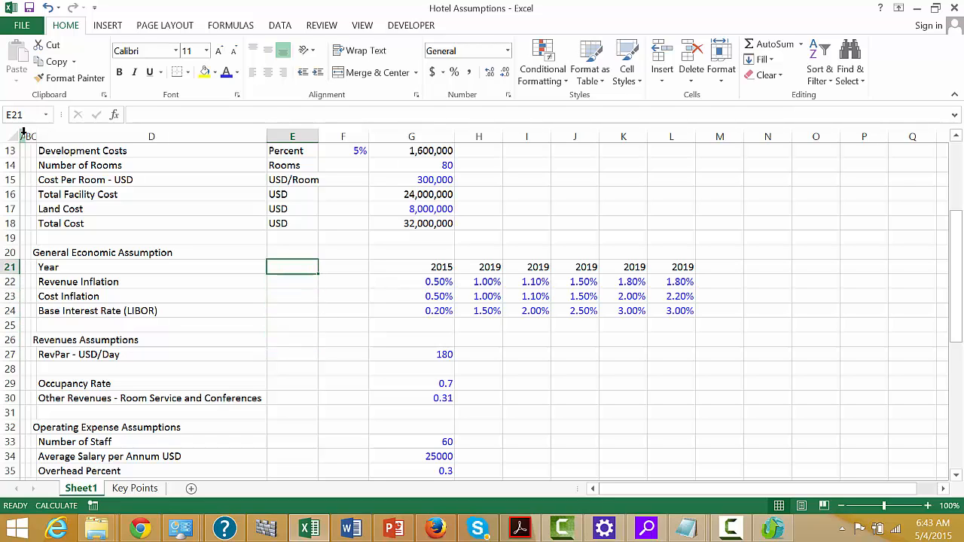
key("Down")
type("P")
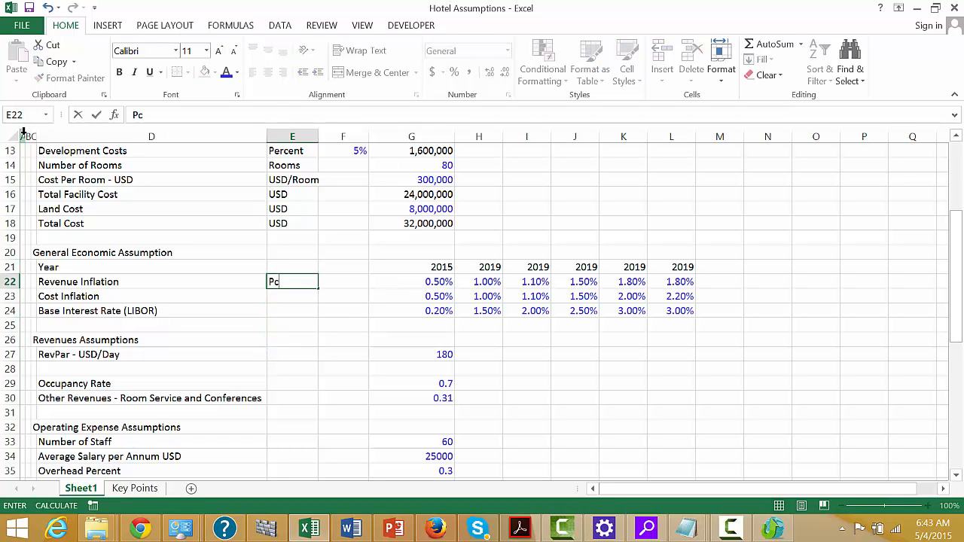
type("ercent")
key("Return")
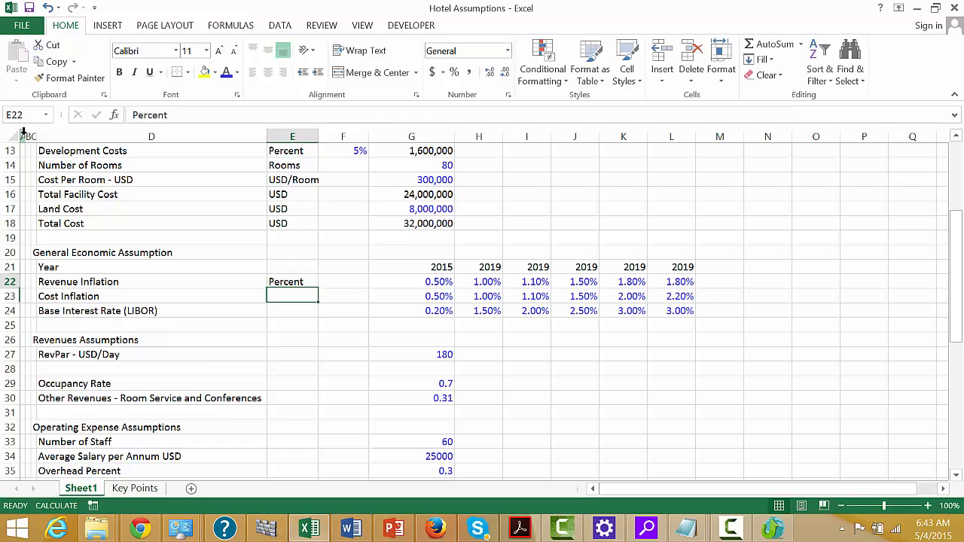
- Fill the Percent unit down to the Cost Inflation and Base Interest Rate (LIBOR) rows
key("Up")
key("shift+Down")
key("shift+Down")
key("ctrl+d")
- Enter USD/Room/Day as the unit for the RevPar row in cell E27
key("Down")
key("Down")
key("Down")
key("Down")
key("Down")
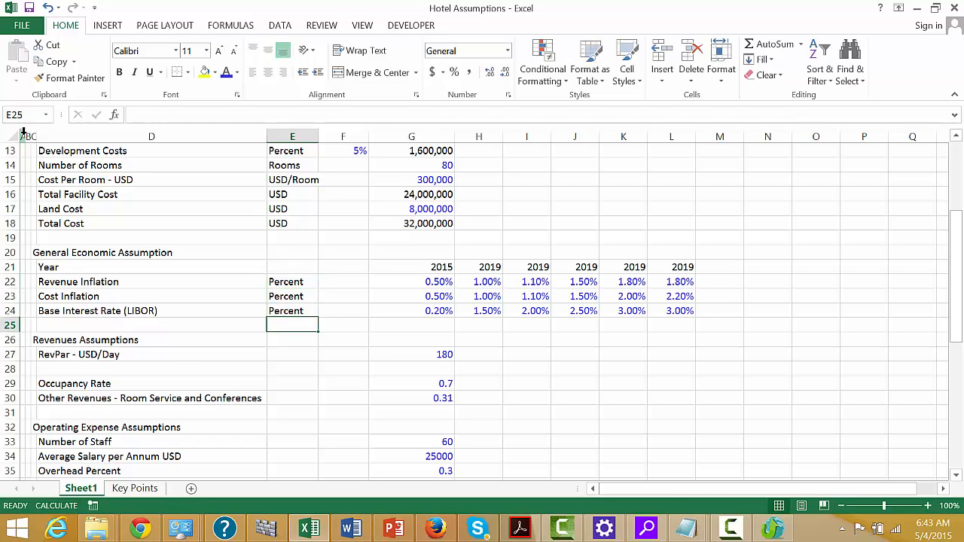
type("USD")
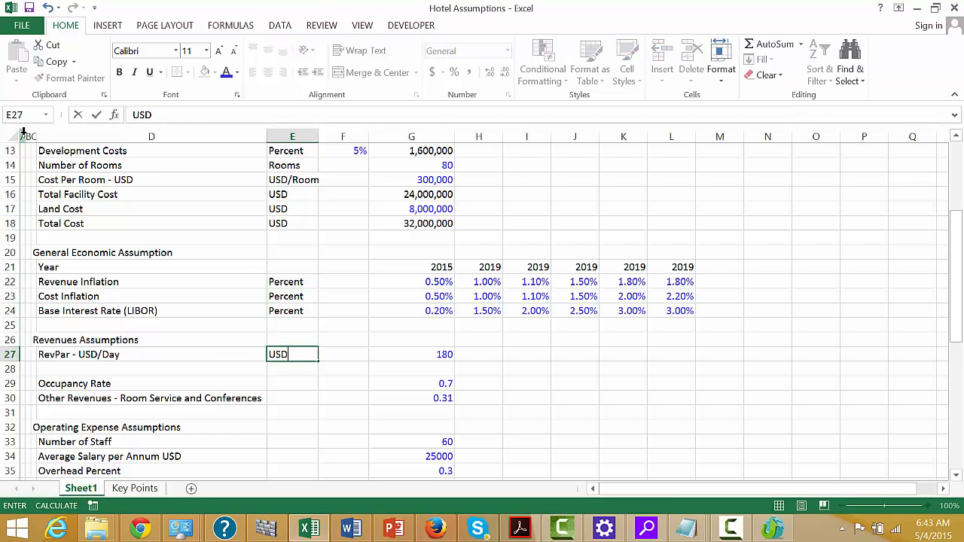
type("/Room/Day")
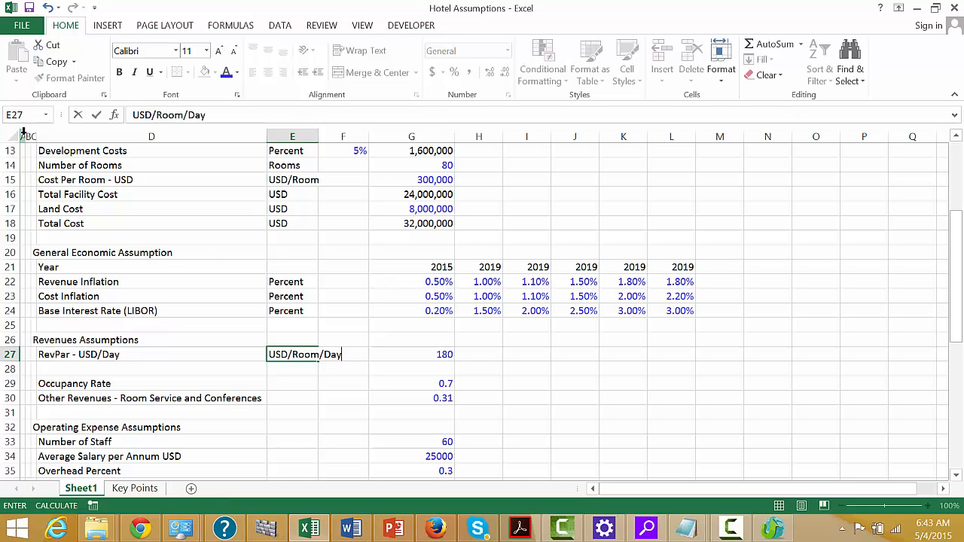
key("Return")
- Apply the Number format with two decimals to the RevPar value in G27
key("Up")
key("Right")
key("Right")
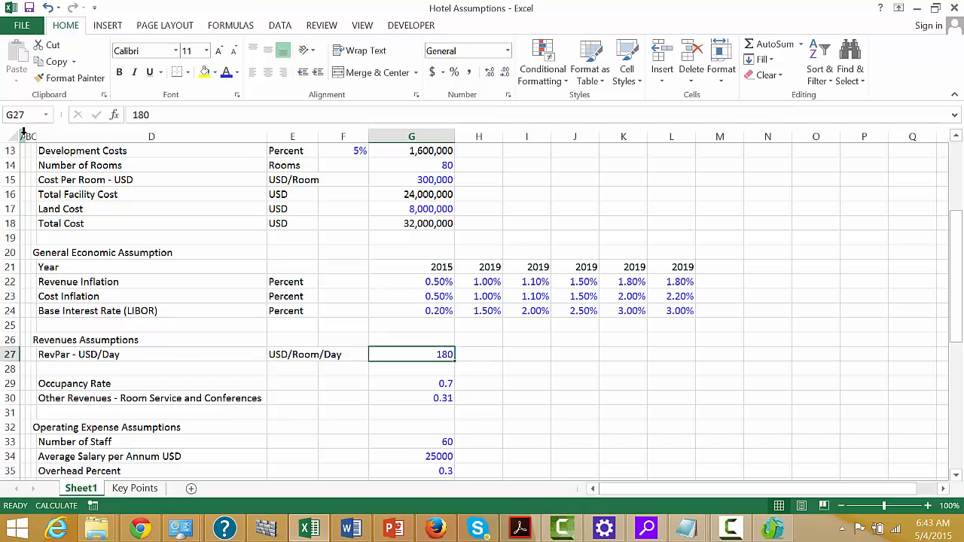
key("ctrl+shift+1")
key("Down")
key("Down")
key("Up")
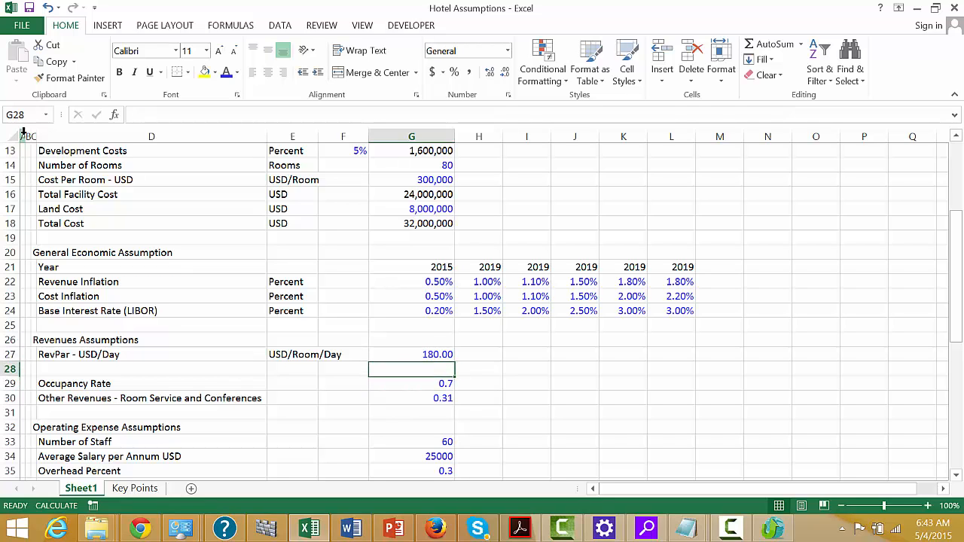
key("Up")
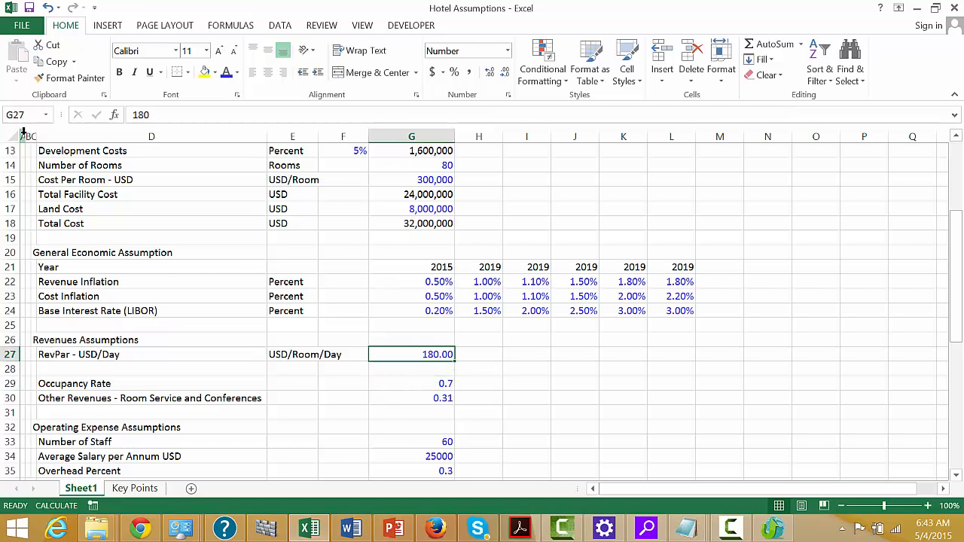
- Set the Occupancy Rate in column G to 0.6
key("Right")
key("Right")
key("Right")
key("Left")
key("Left")
key("Left")
key("Left")
key("Left")
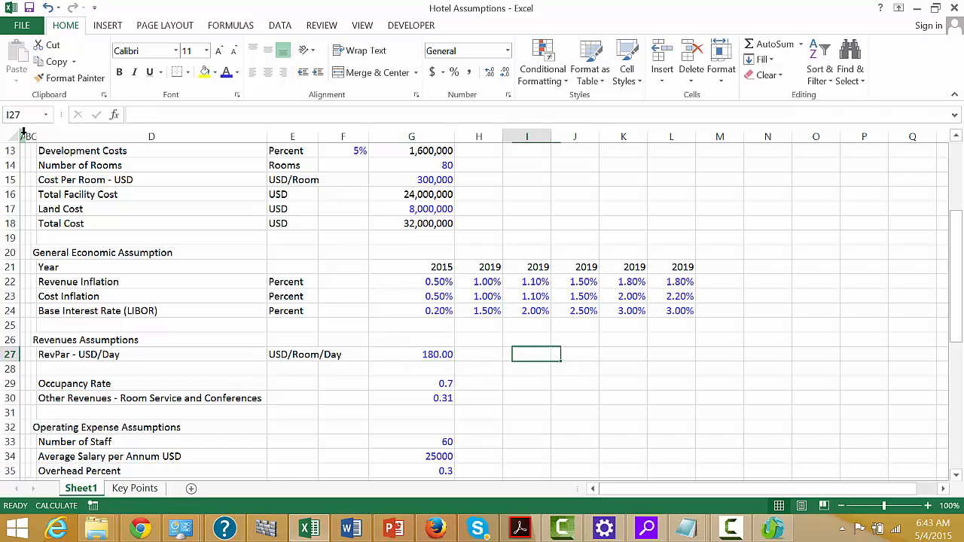
key("Left")
key("Left")
key("Left")
key("Down")
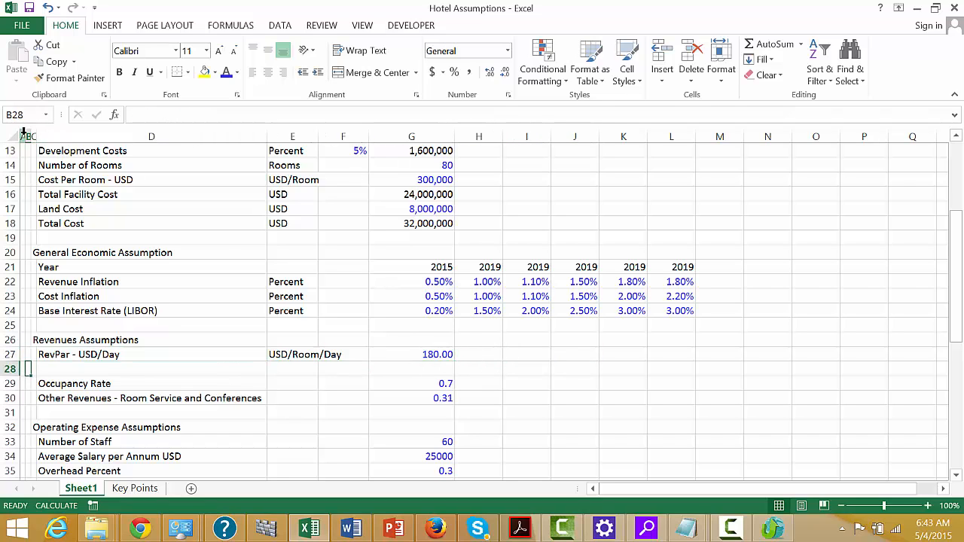
key("Right")
key("Down")
key("Up")
key("Down")
key("Right")
key("Right")
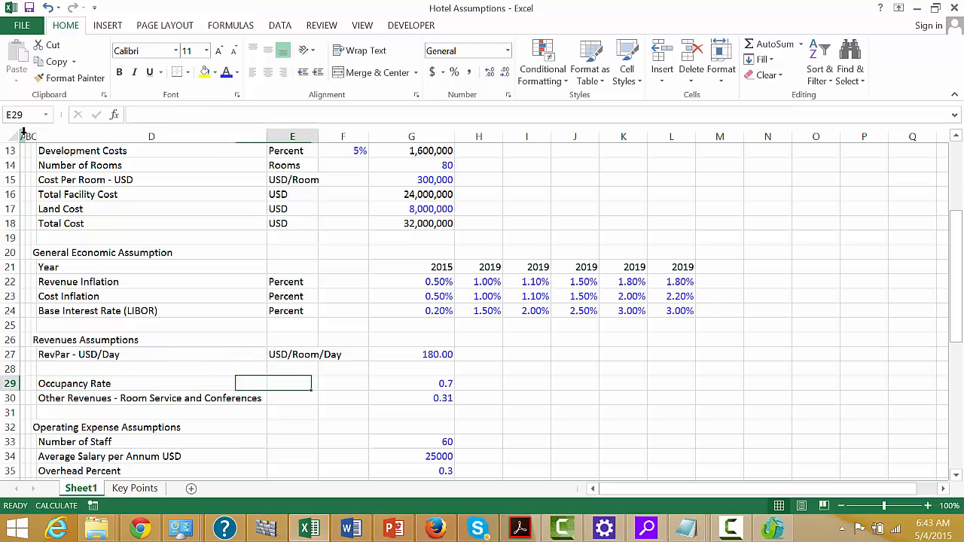
key("Right")
key("Right")
key("Right")
key("Left")
type(".")
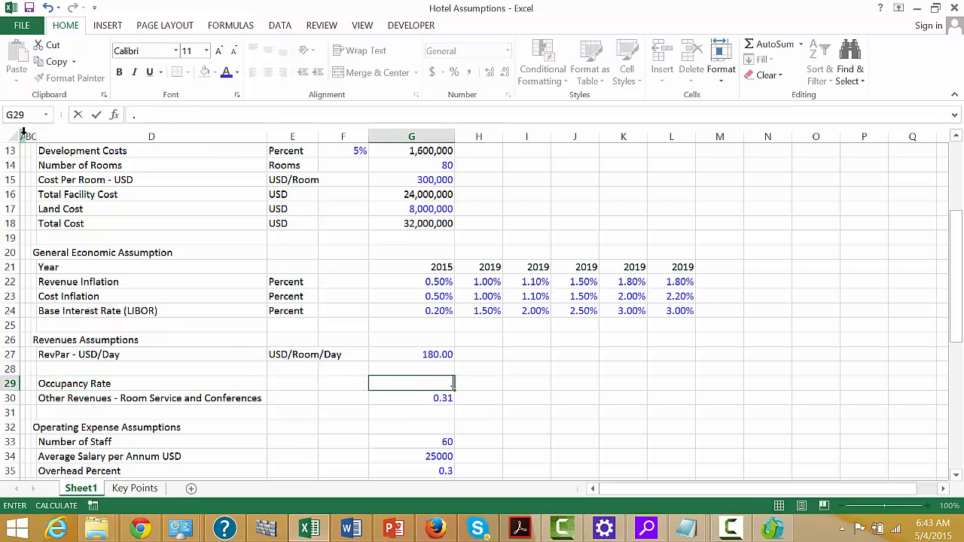
key("Return")
- Insert a row above Occupancy Rate and label it Year in column D
key("Up")
key("Left")
key("Left")
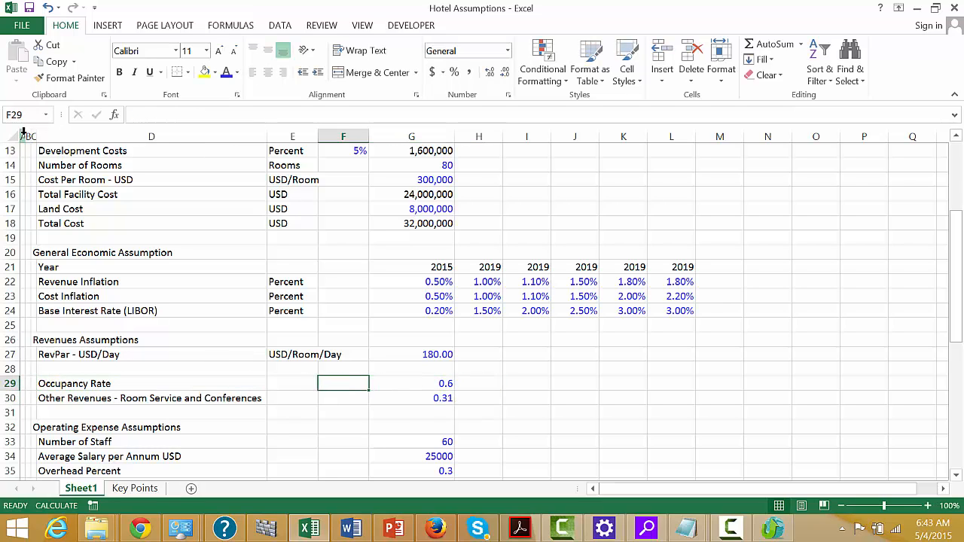
key("shift+space")
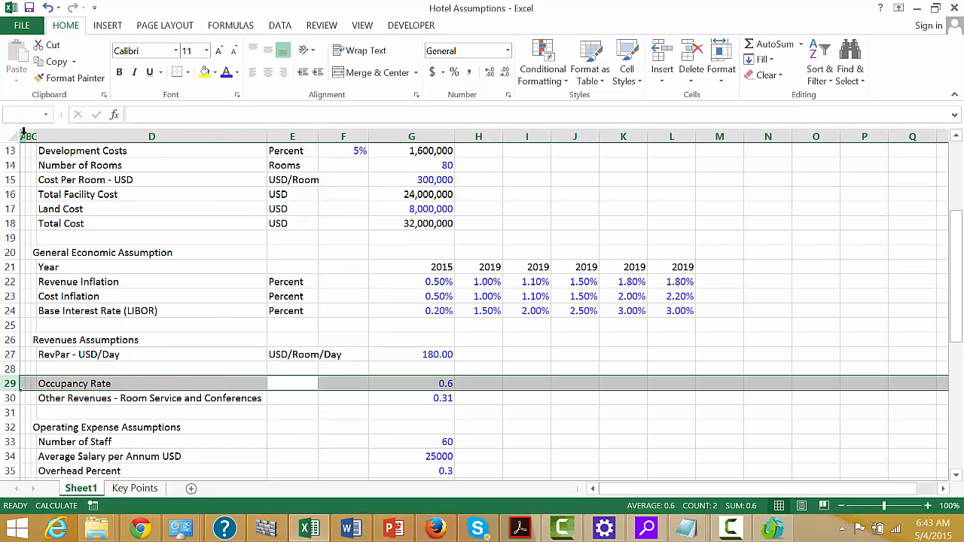
key("ctrl+shift+plus")
key("Left")
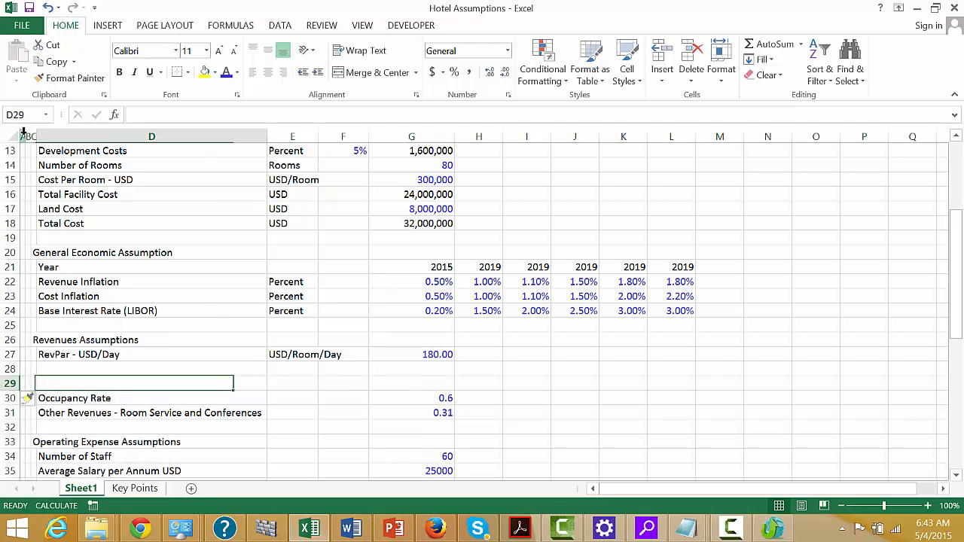
type("Year")
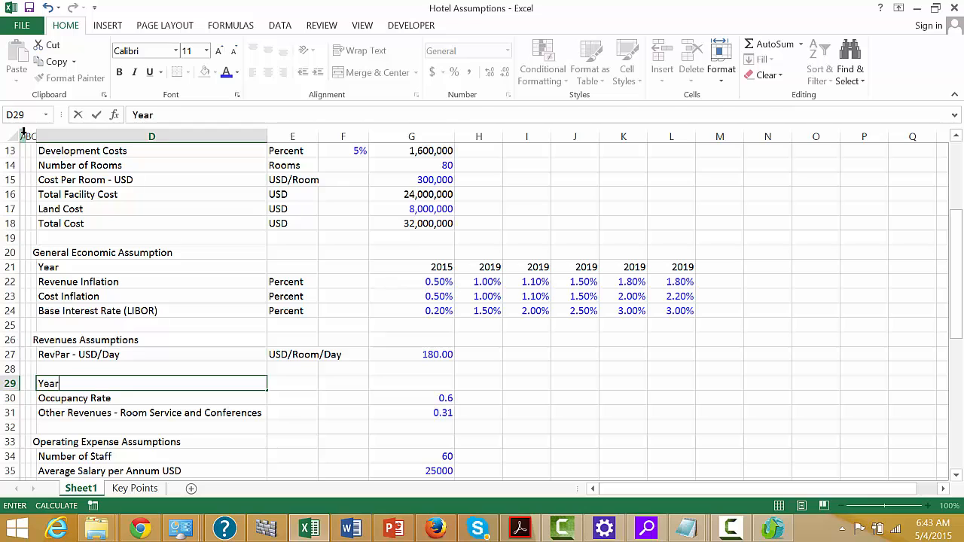
key("Return")
- Enter 1 as the first year number in G29 of the Revenues Assumptions section
key("Up")
key("Right")
key("Right")
key("Right")
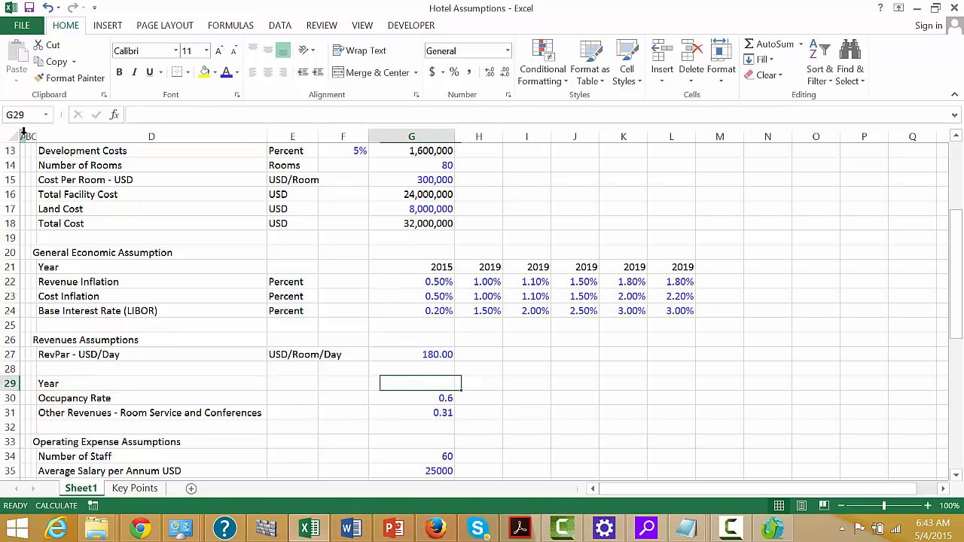
type("1")
key("Right")
key("Left")
key("Left")
key("Right")
key("Right")
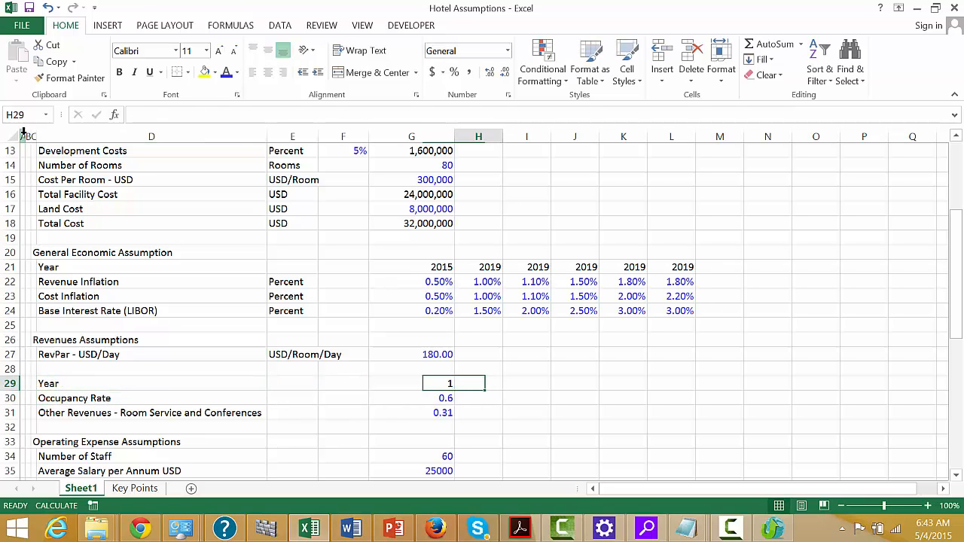
- Examine the first year's formula in the General Economic Assumption section and return to the new Year row
key("Left")
key("Left")
key("Right")
key("Up")
key("Up")
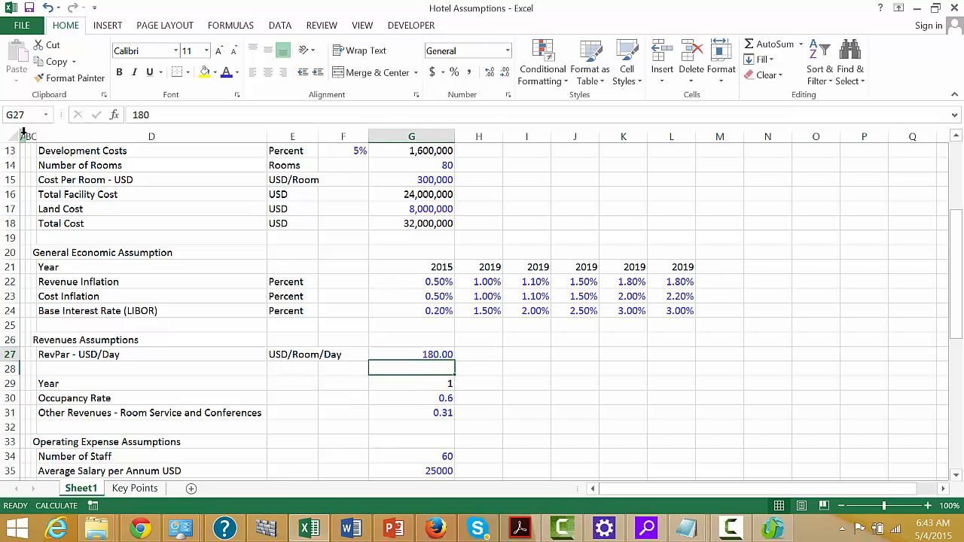
key("Up")
key("Up")
key("Up")
key("Up")
key("Up")
key("Up")
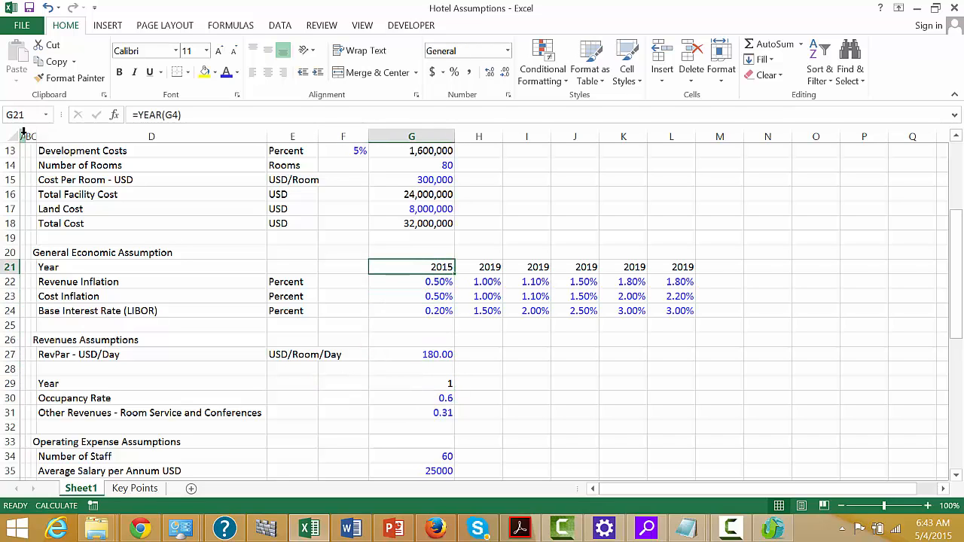
key("Down")
key("Up")
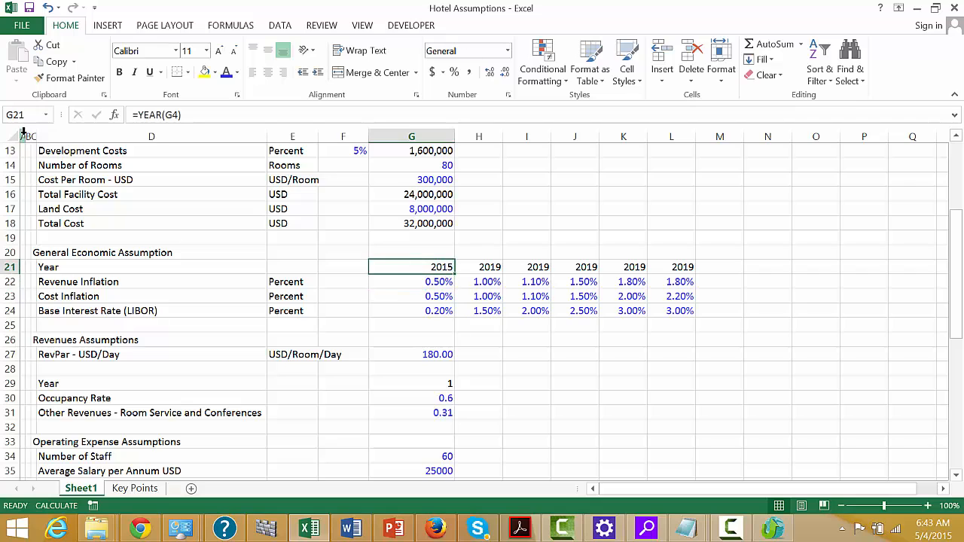
key("Down")
key("Down")
key("Down")
key("Down")
key("Down")
key("Down")
key("Down")
key("Down")
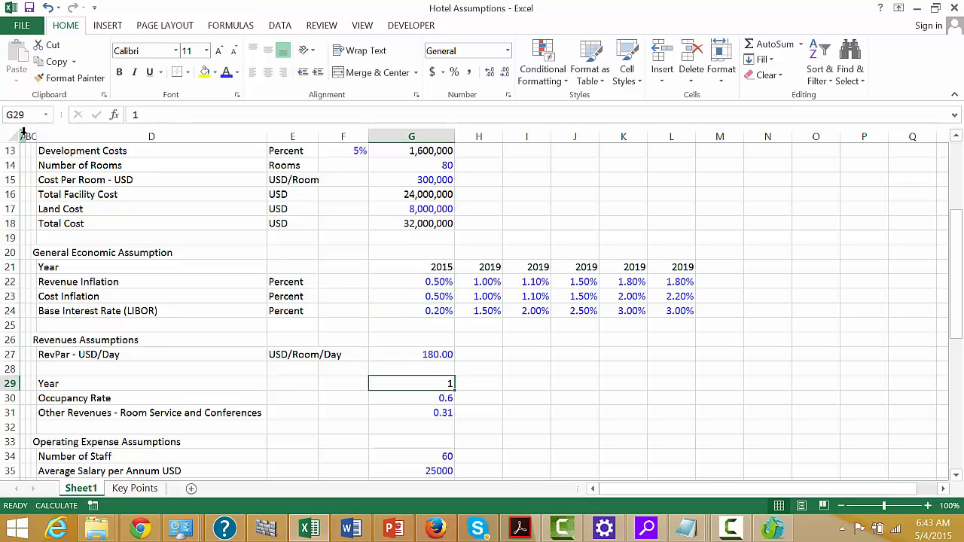
- Fill the Year row from G29 to J29 as a series running from 1 to 4
key("Right")
key("Left")
key("Right")
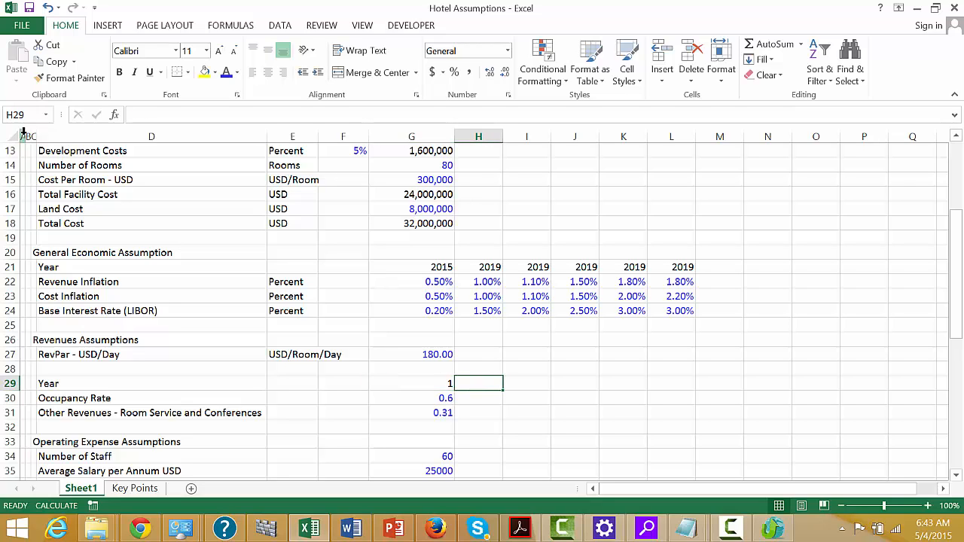
key("Left")
key("shift+Right")
key("shift+Right")
key("shift+Right")
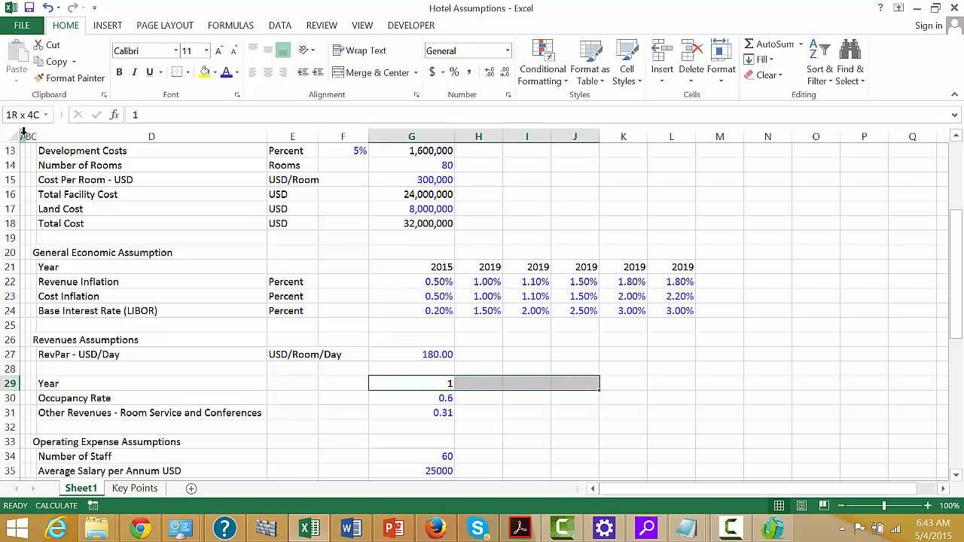
key("alt+e")
key("i")
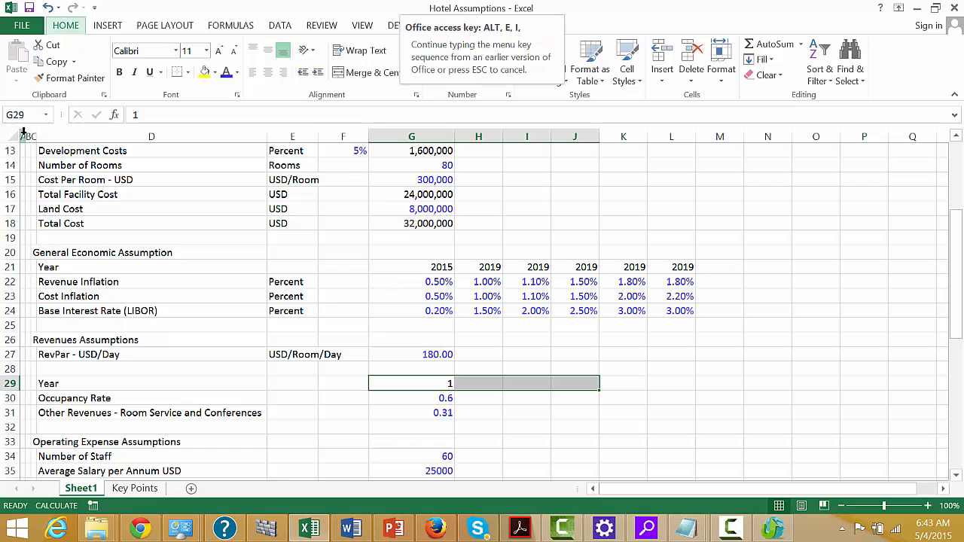
key("s")
key("Return")
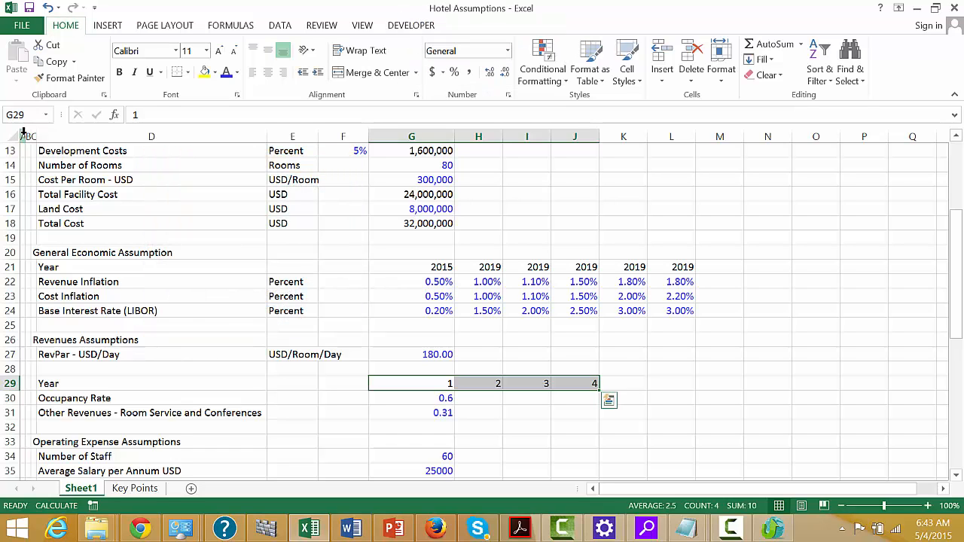
- Enter occupancy rates of 0.65, 0.7 and 0.75 for years 2, 3 and 4
key("Down")
key("Left")
key("Right")
key("Right")
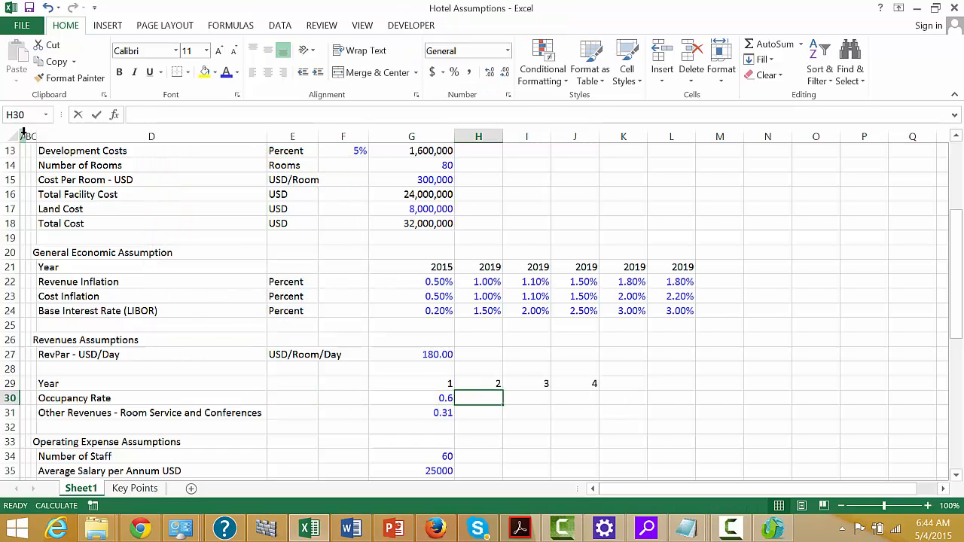
type(".65")
key("Return")
key("Up")
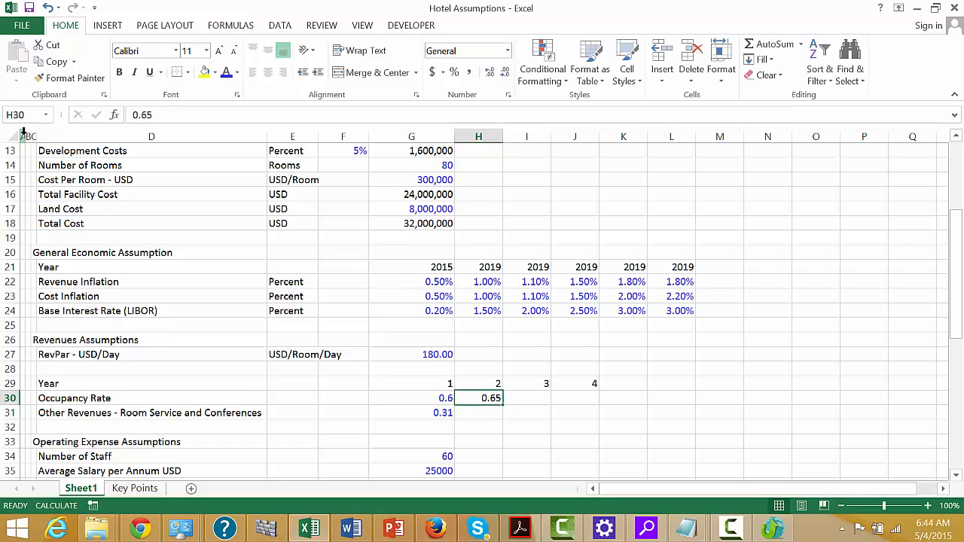
key("Right")
type(".7")
key("Return")
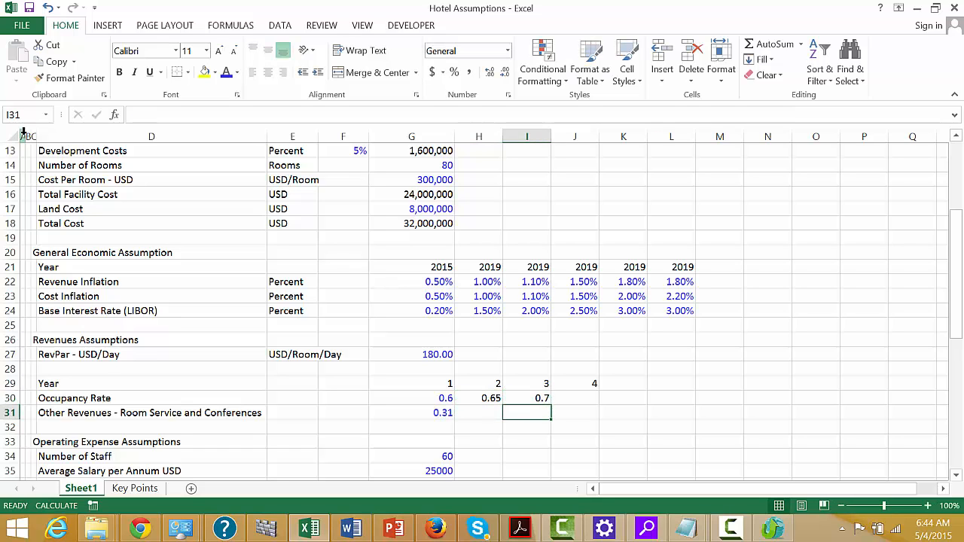
key("Up")
key("Right")
type(".")
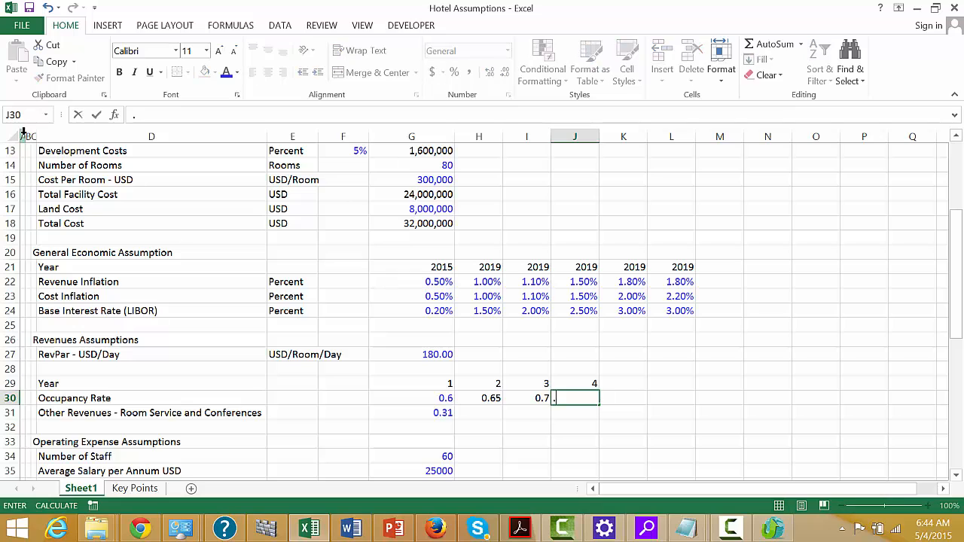
type("75")
key("Return")
key("Up")
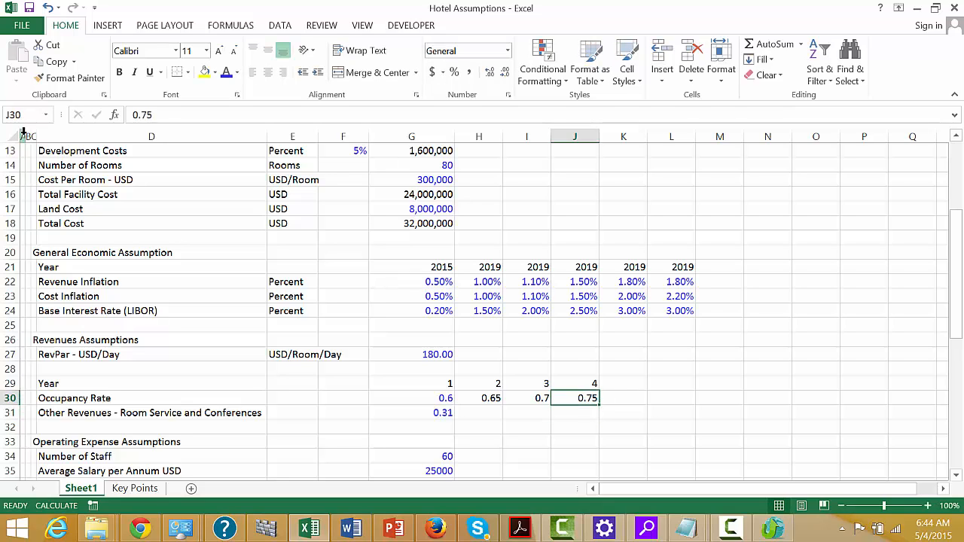
key("Up")
key("Left")
key("Down")
key("Left")
key("Left")
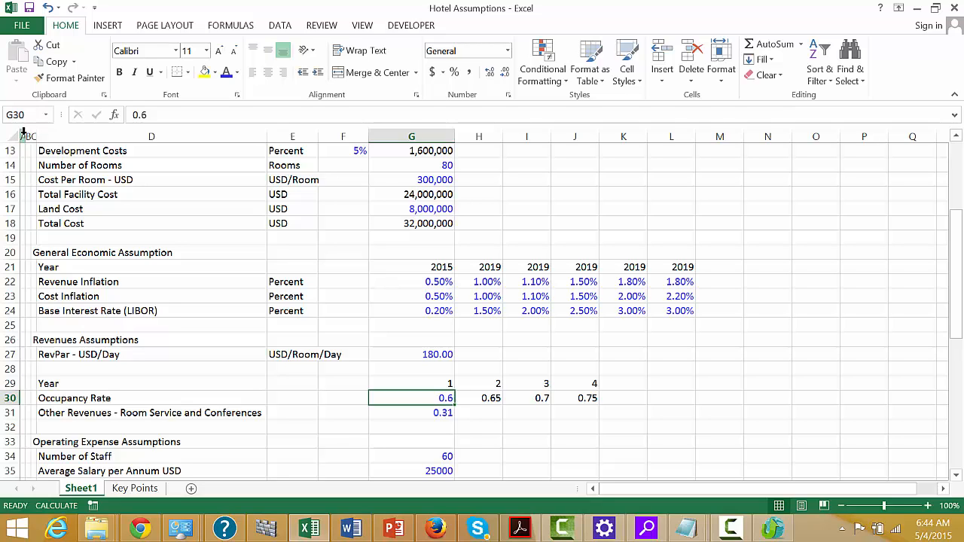
- Format the occupancy rates for years 1 to 4 in row 30 as percentages with two decimals
key("ctrl+shift+Right")
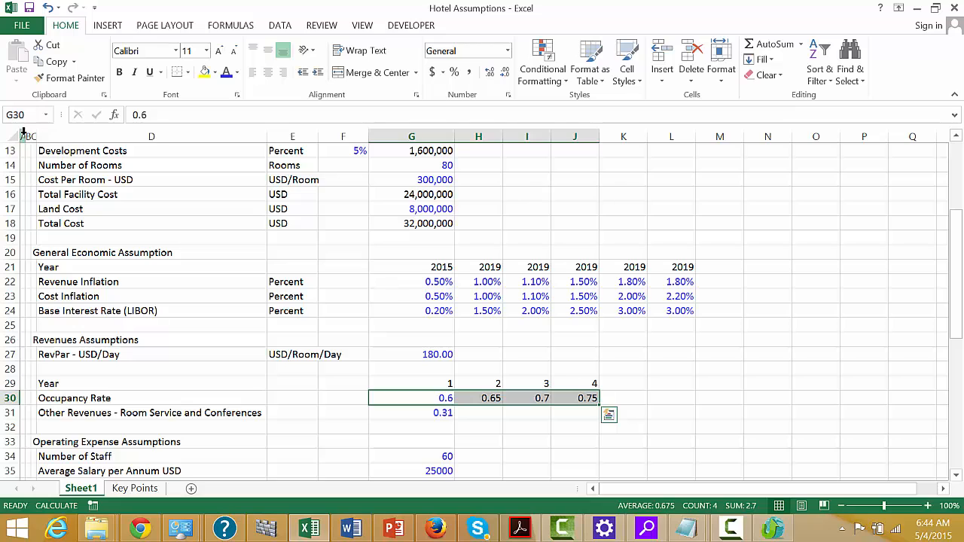
key("ctrl+shift+5")
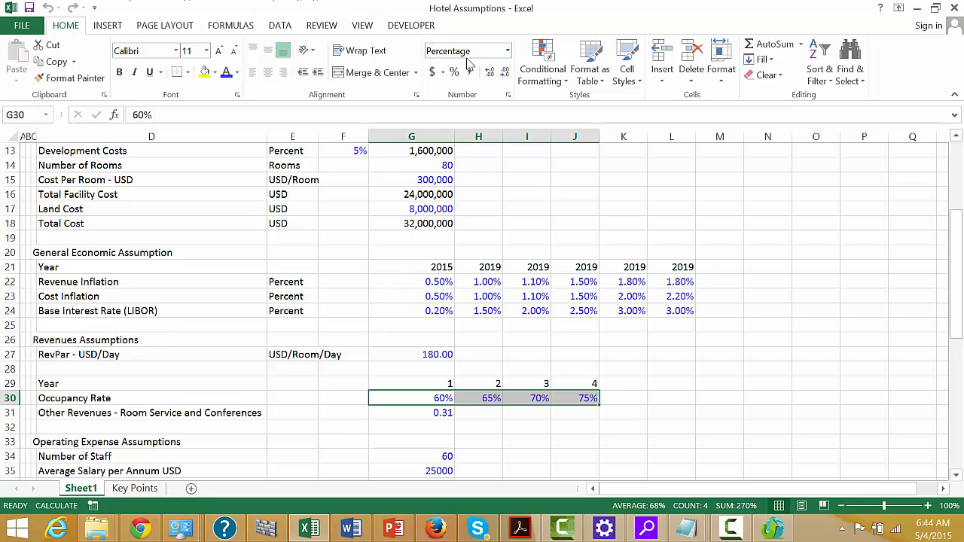
left_click(491, 78)
left_click(491, 78)
- Format the year 1 Other Revenues rate in G31 as a percentage with one decimal and copy it across to year 4
key("Down")
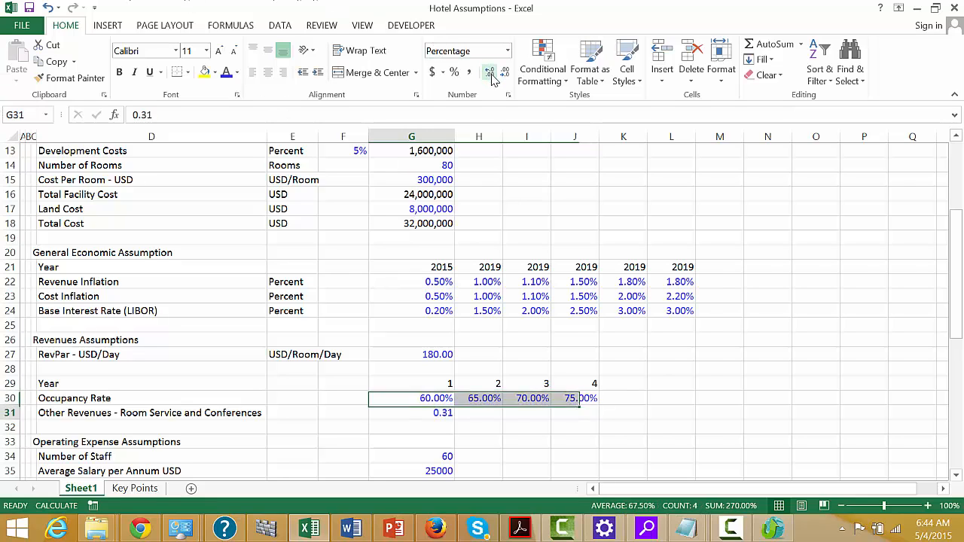
key("Down")
key("Left")
key("Up")
key("Left")
key("Left")
key("Left")
key("Left")
key("Left")
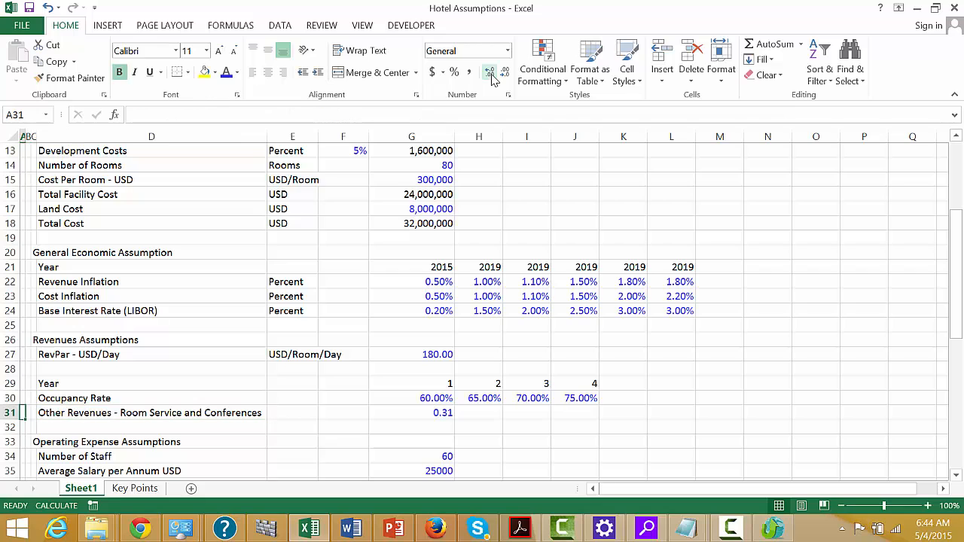
key("Right")
key("Right")
key("Right")
key("Right")
key("Right")
key("Right")
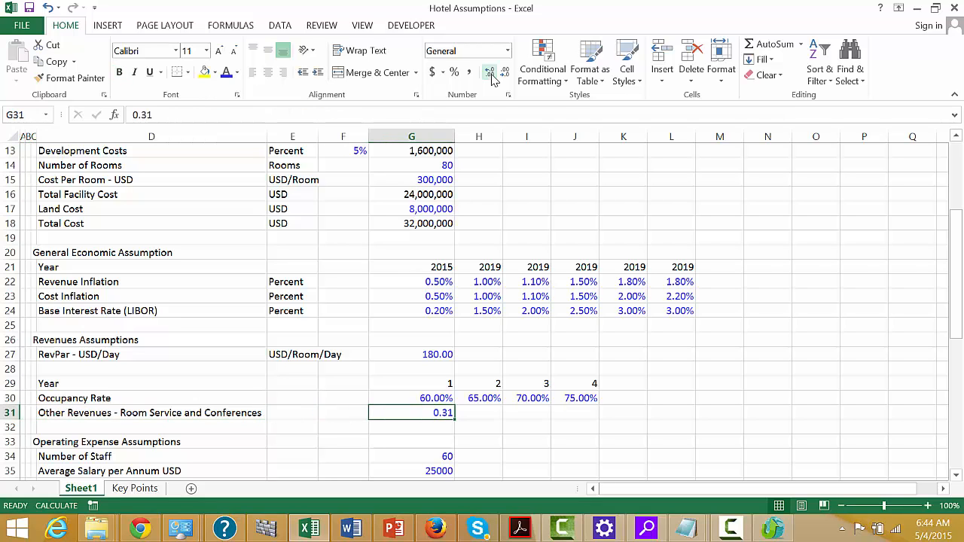
key("ctrl+shift+5")
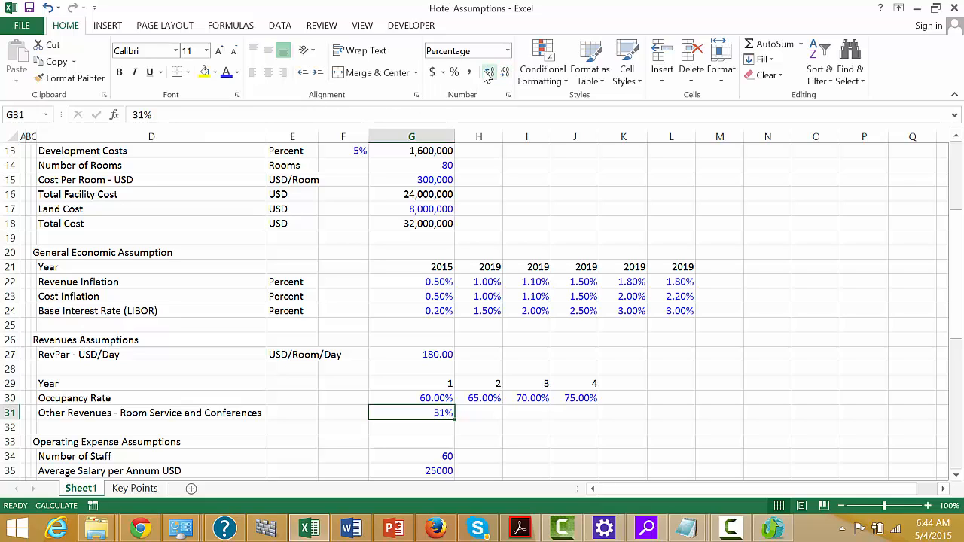
key("shift+Right")
key("shift+Right")
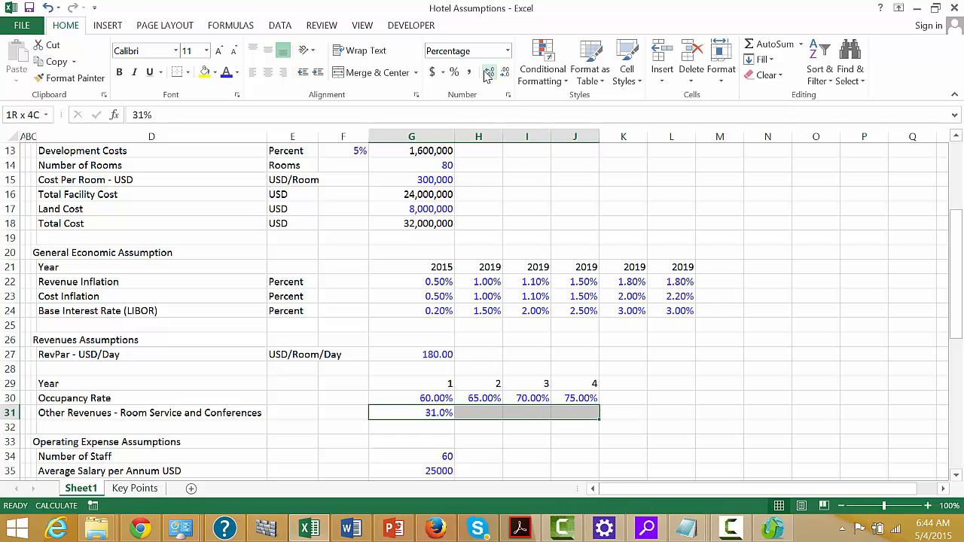
key("ctrl+r")
key("Left")
key("Down")
key("Down")
key("Down")
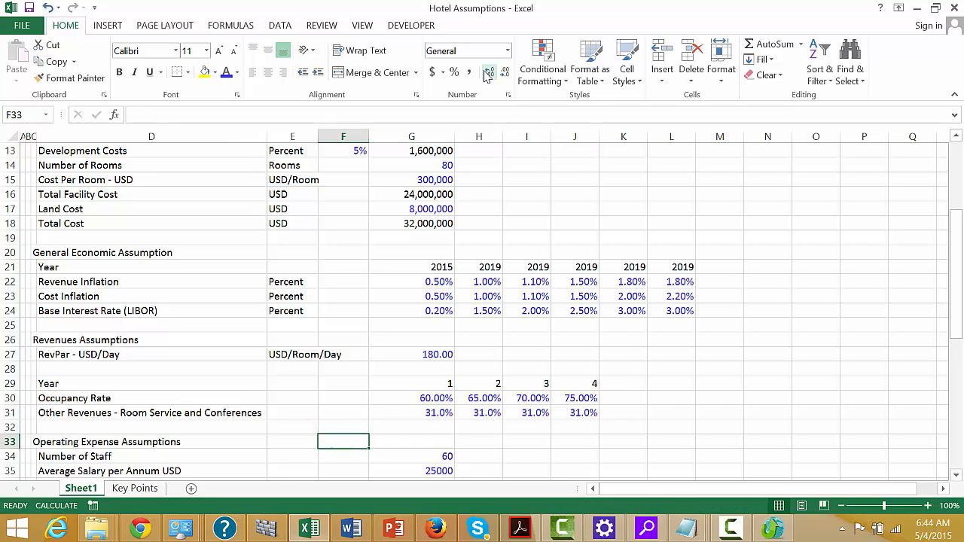
key("Left")
key("Left")
key("Left")
key("Left")
key("Left")
key("Down")
key("Down")
key("Down")
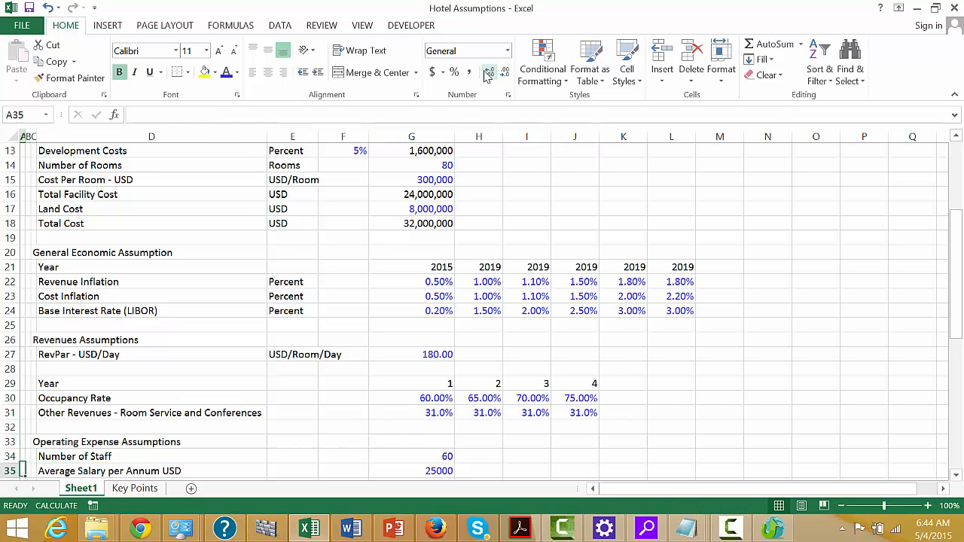
- Link the year 2 Other Revenues rate in H31 to year 1 with the formula =G31
key("Up")
key("Up")
key("Up")
key("Up")
key("Up")
key("Up")
key("Up")
key("Right")
key("Right")
key("Right")
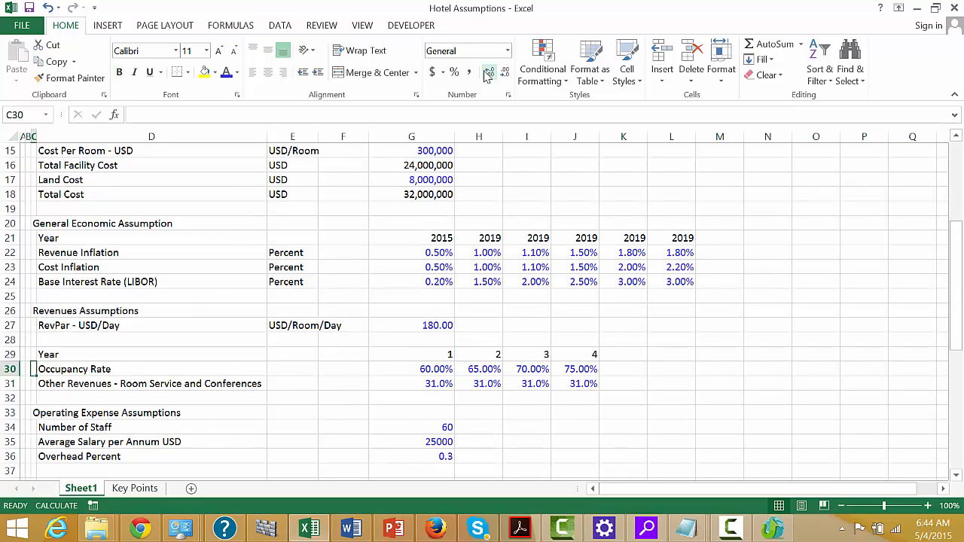
key("Down")
key("Right")
key("Right")
key("Right")
key("Right")
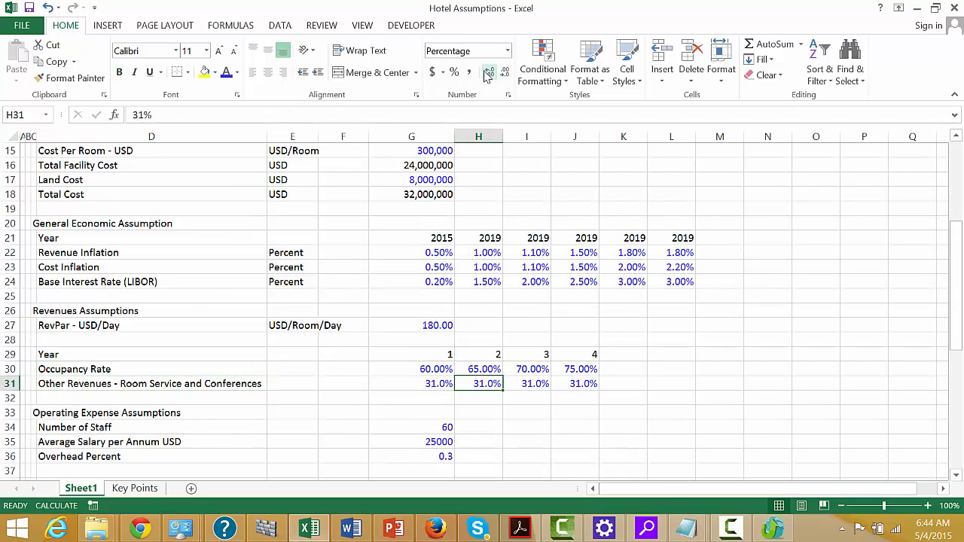
type("=")
key("Left")
key("ctrl+Return")
key("Right")
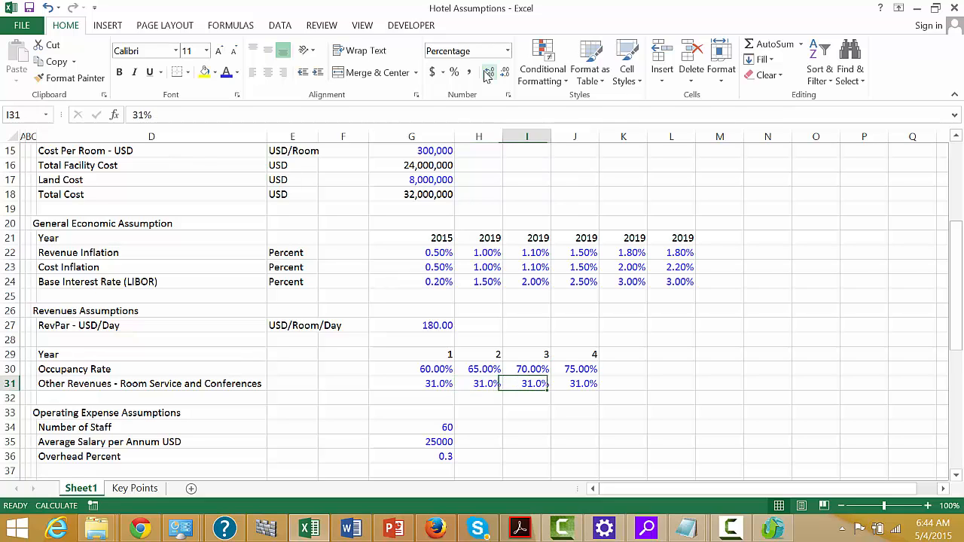
key("Left")
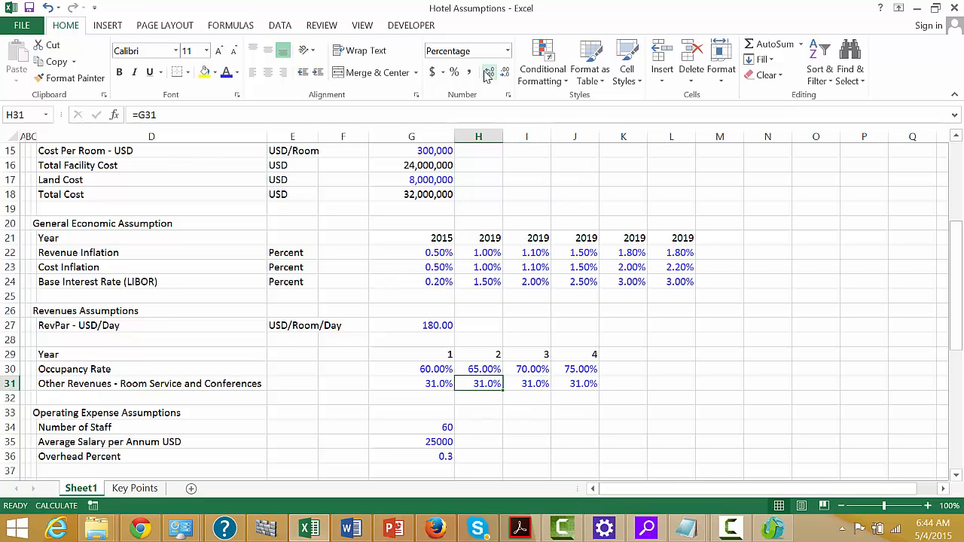
- Extend the H31 link formula across the Other Revenues row to year 4 in J31
key("shift+Right")
key("shift+Right")
key("ctrl+v")
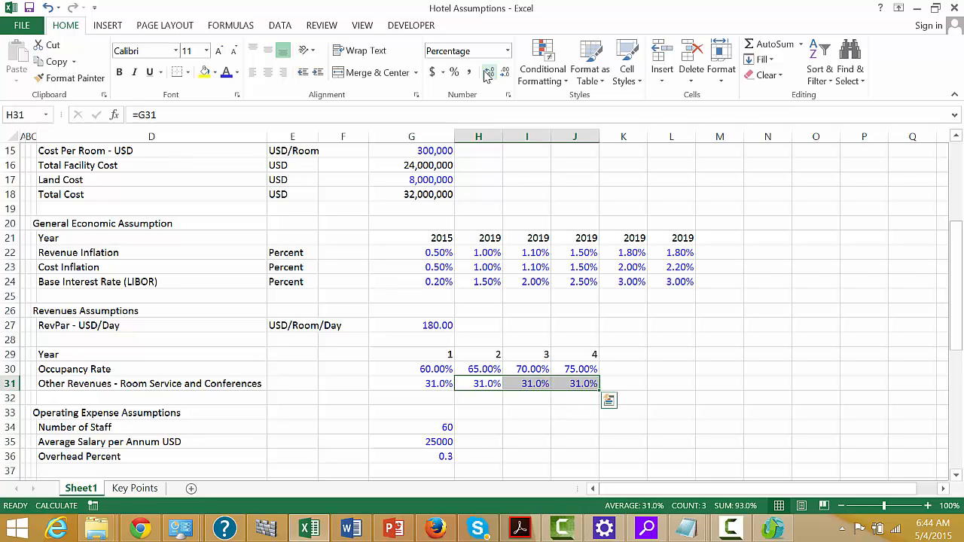
key("Escape")
key("Left")
key("Left")
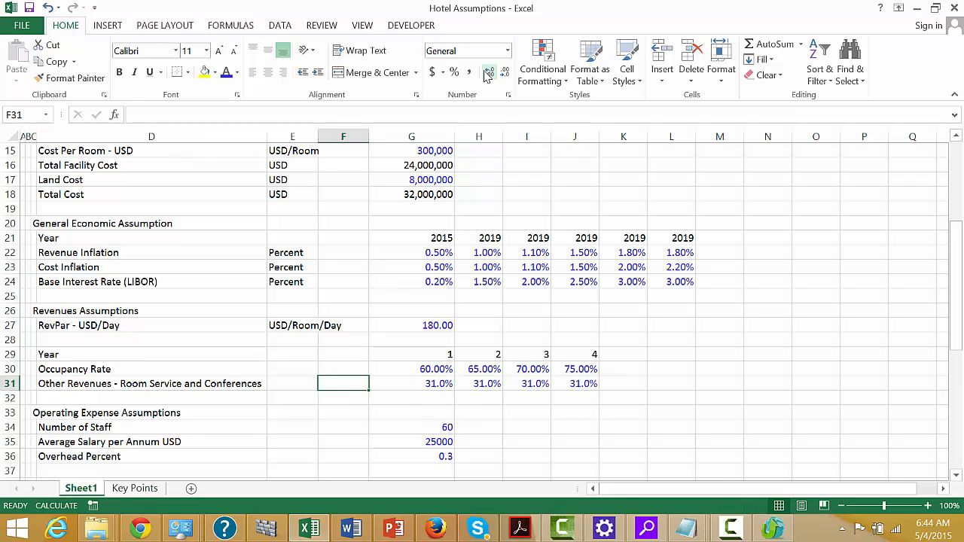
- Apply the blue input colour to the sheet's hard-coded constants, including the year numbers 1 to 4 in row 29
key("Down")
key("Down")
key("Down")
key("Left")
key("Left")
key("Left")
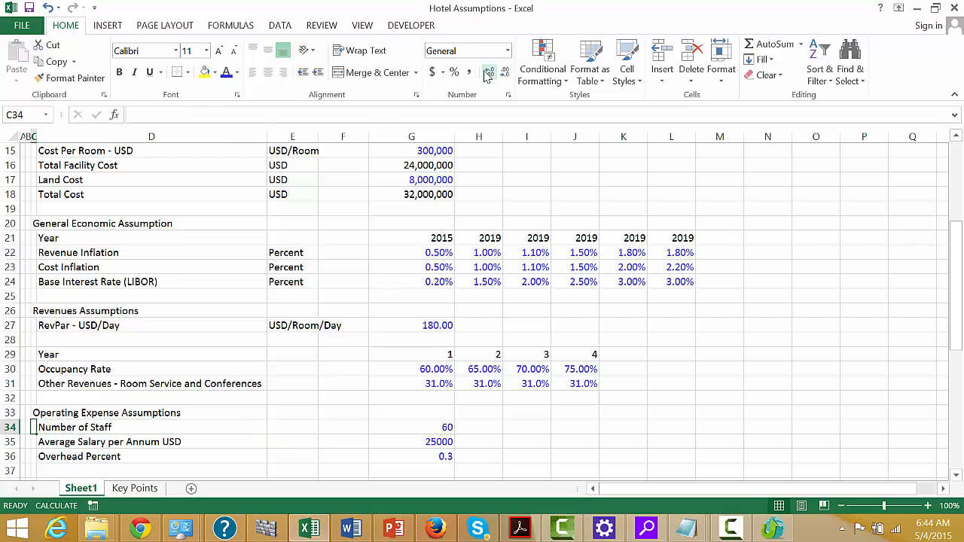
key("Left")
key("Up")
key("Up")
key("Up")
key("Up")
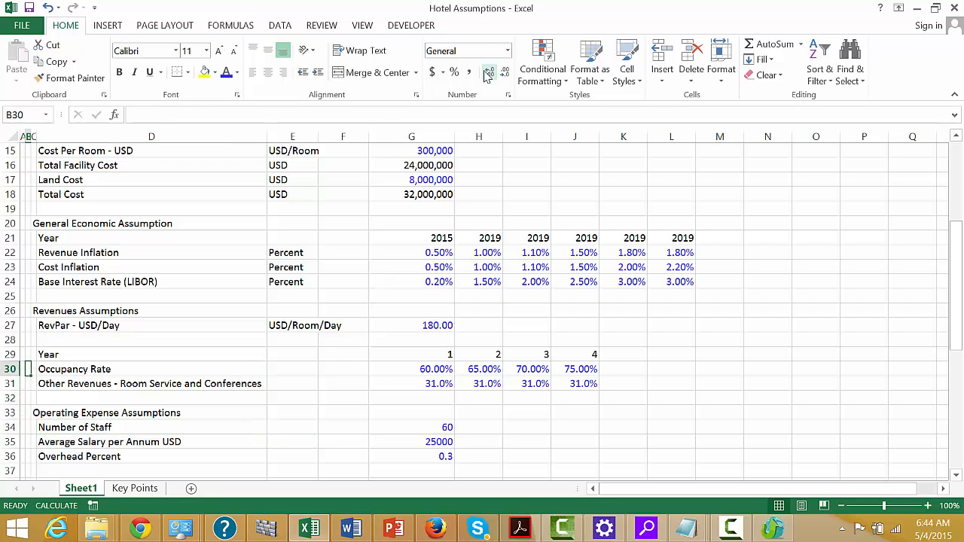
key("ctrl+alt+c")
key("Down")
key("Down")
key("Down")
key("Down")
key("Down")
key("Down")
key("Down")
key("Down")
key("Down")
key("Down")
key("Down")
key("Down")
key("Down")
key("Down")
key("Down")
key("Down")
key("Down")
key("Down")
key("Down")
key("Down")
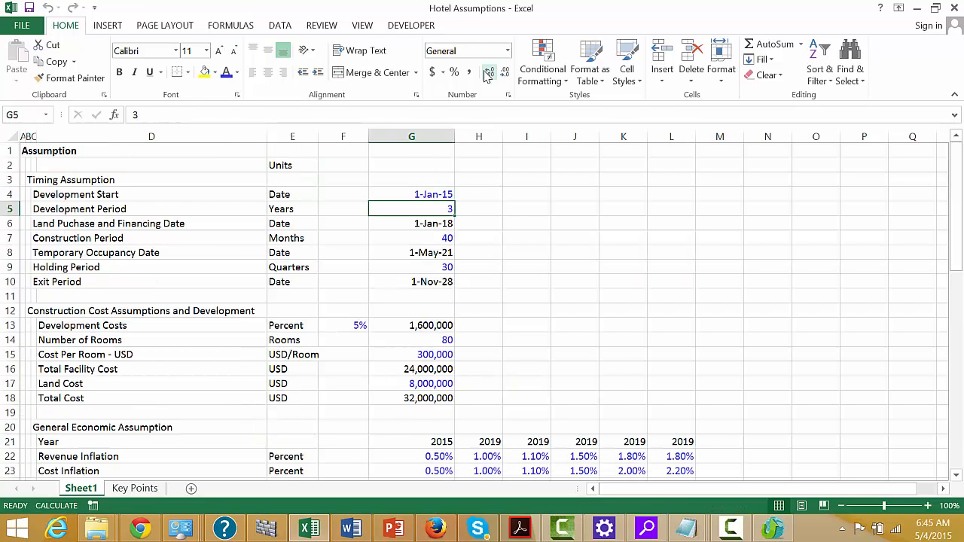
key("Up")
key("Up")
key("Up")
key("Up")
key("Up")
key("Up")
key("Up")
key("Up")
key("Up")
key("Up")
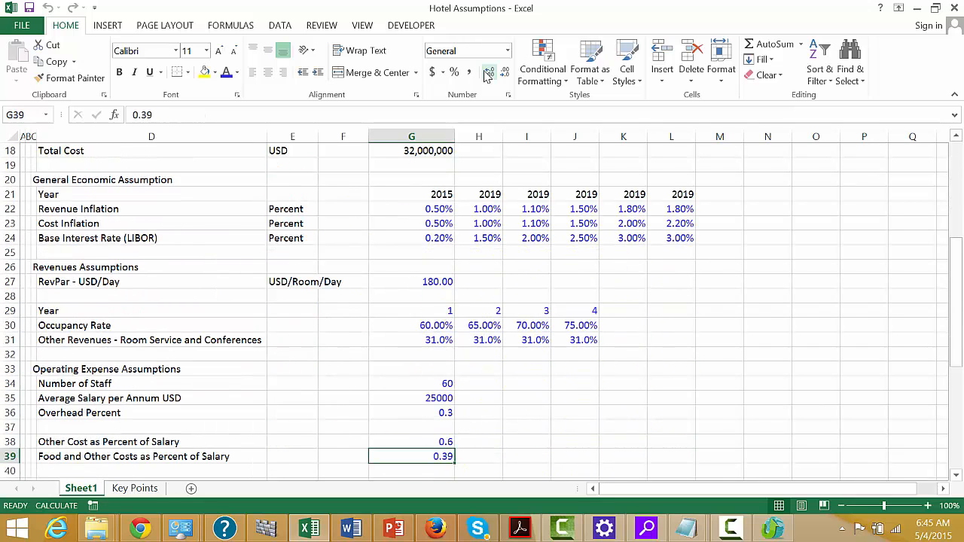
key("Right")
key("Down")
key("Left")
key("Left")
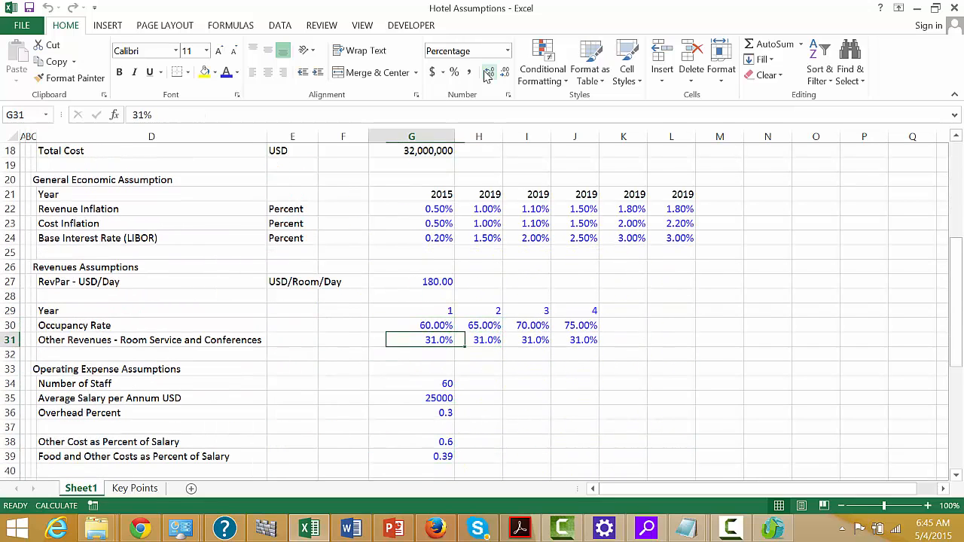
key("Down")
key("Down")
key("Down")
key("Left")
key("Left")
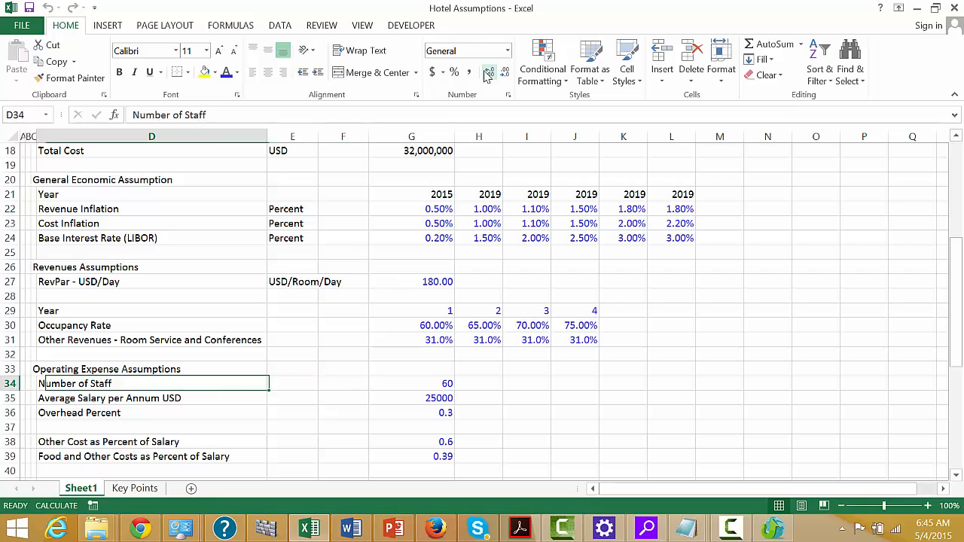
key("Left")
key("Left")
key("Left")
key("Right")
key("Right")
key("Right")
key("Right")
key("Right")
key("Right")
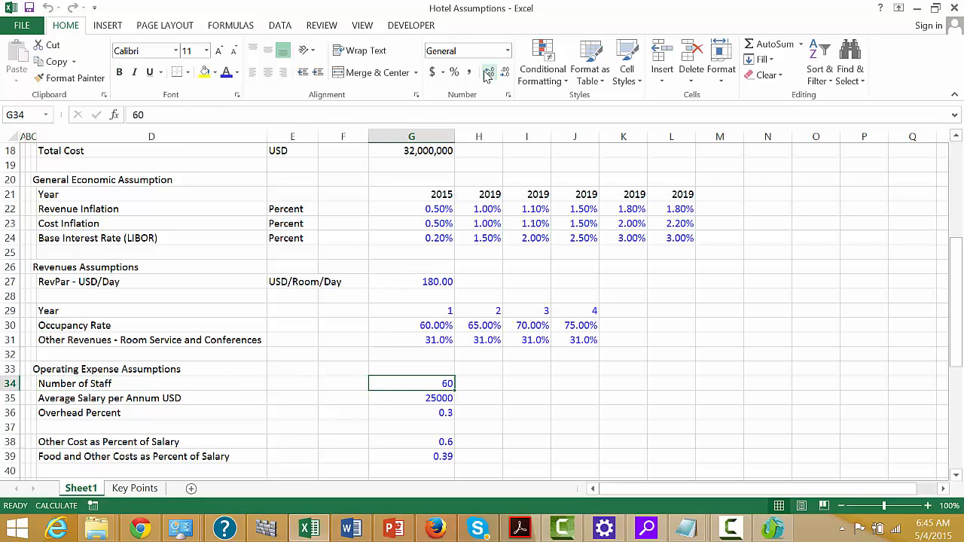
- Move the Operating Expense Assumptions heading from C33 to B33
key("Left")
key("Right")
key("Left")
key("Left")
key("Left")
key("Left")
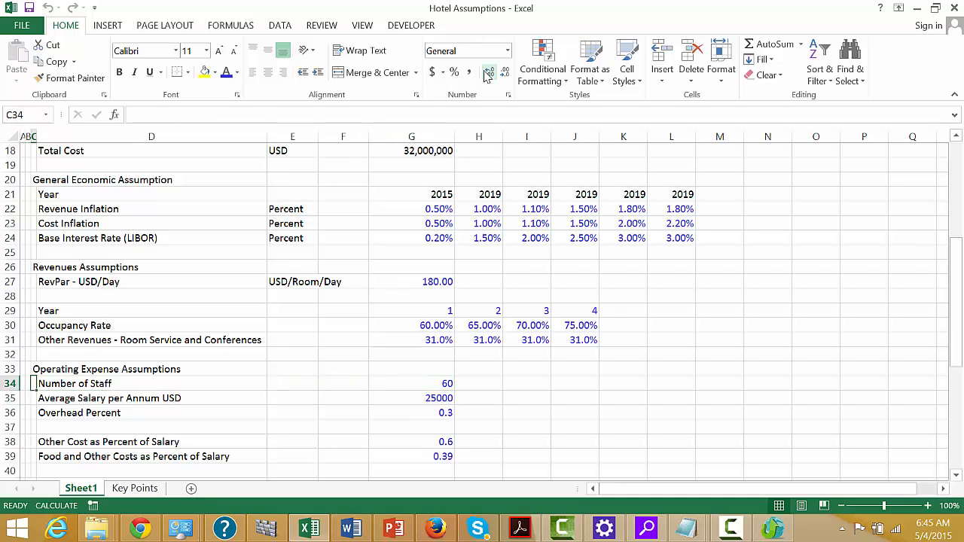
key("Up")
key("Left")
key("Right")
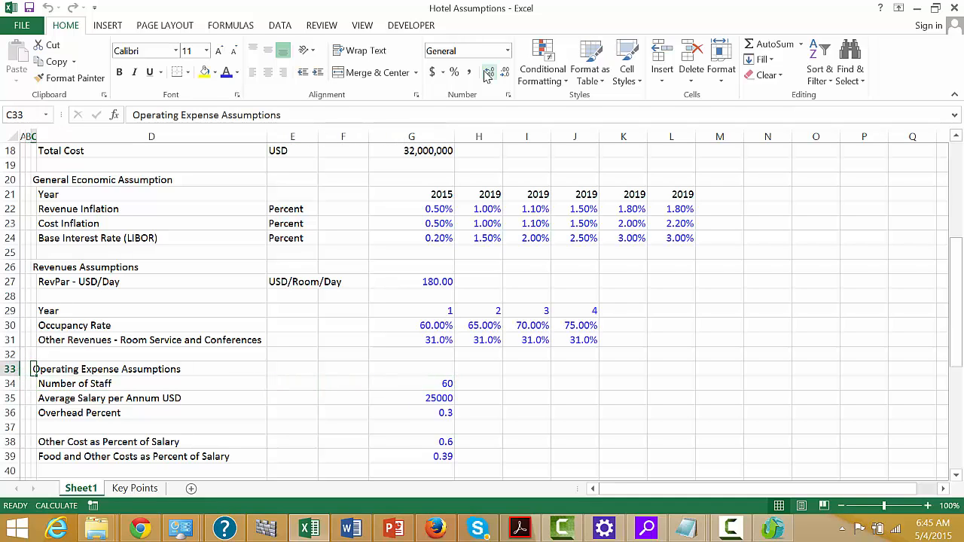
key("ctrl+x")
key("Left")
key("ctrl+v")
key("Down")
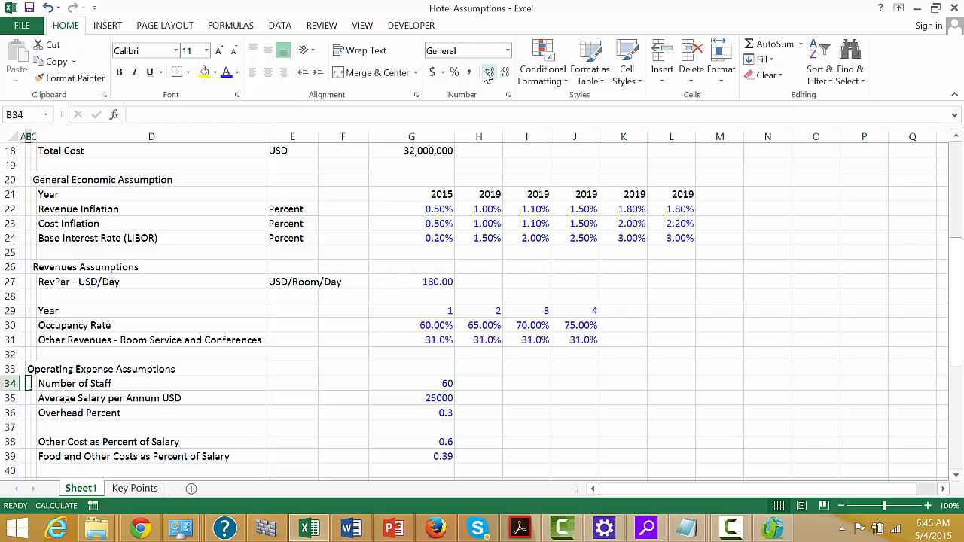
- Format the Average Salary per Annum value in G35 with a thousands separator and no decimals
key("Right")
key("Right")
key("Right")
key("Right")
key("Right")
key("Down")
key("Up")
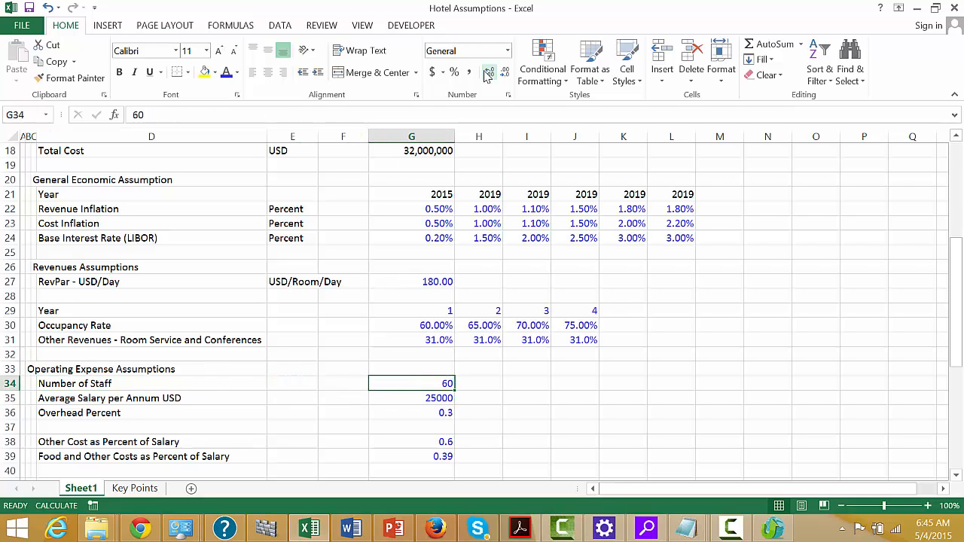
key("Down")
left_click(487, 73)
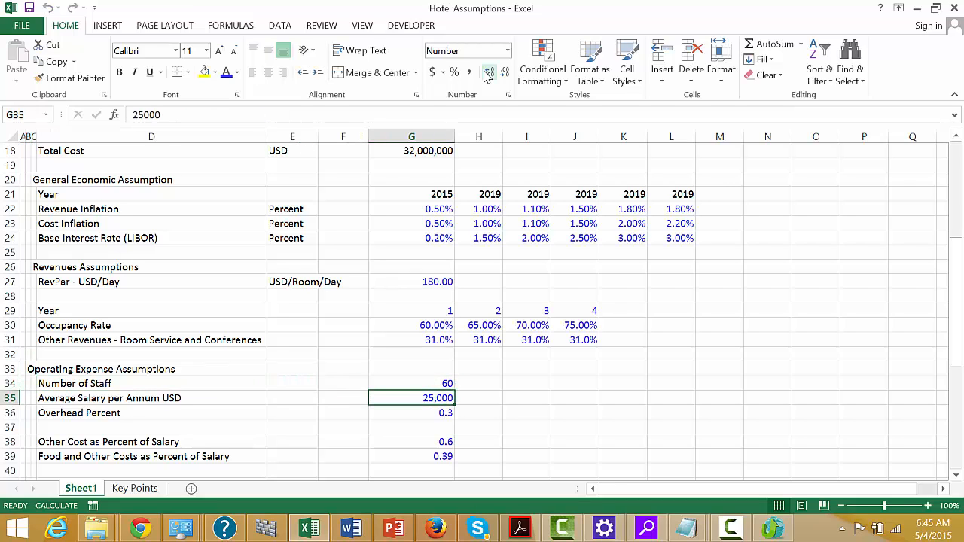
- Format the Overhead Percent value in G36 as a percentage with two decimals
key("Down")
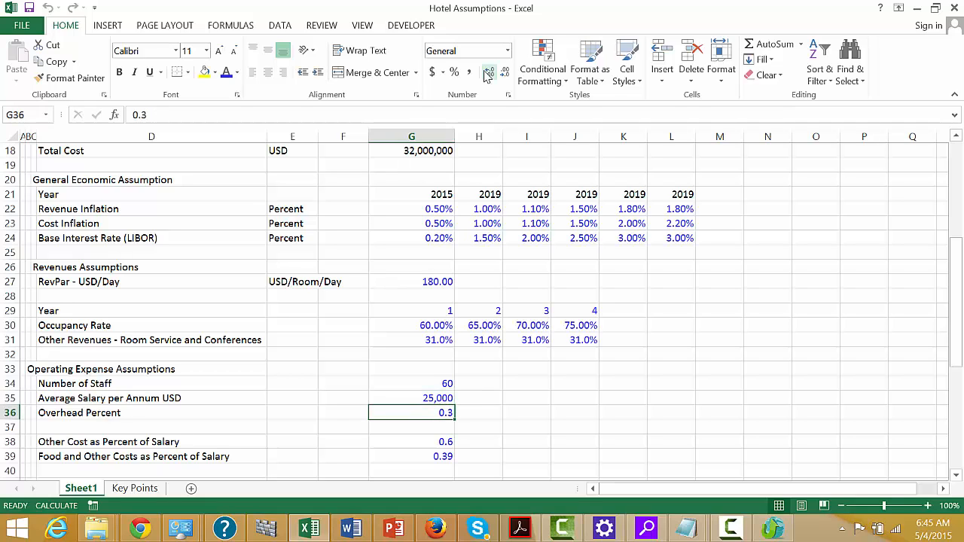
key("ctrl+shift+5")
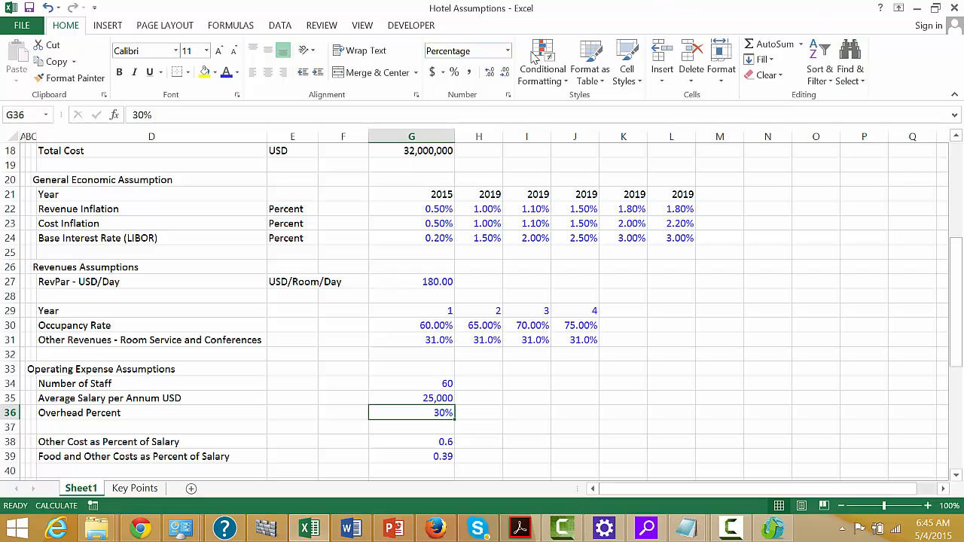
left_click(487, 74)
left_click(487, 74)
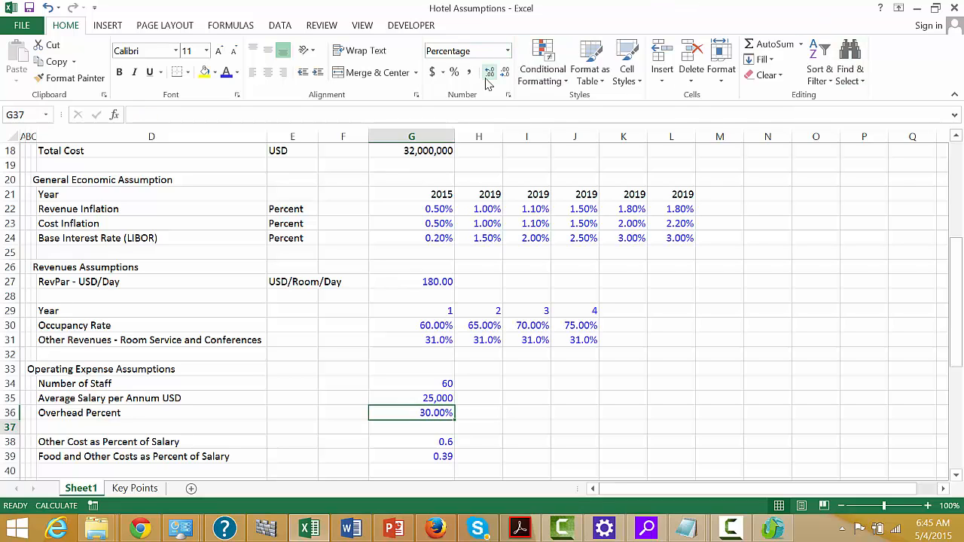
key("Down")
key("Down")
key("Down")
key("Left")
key("Left")
key("Up")
key("Up")
key("Left")
key("Left")
key("Left")
key("Left")
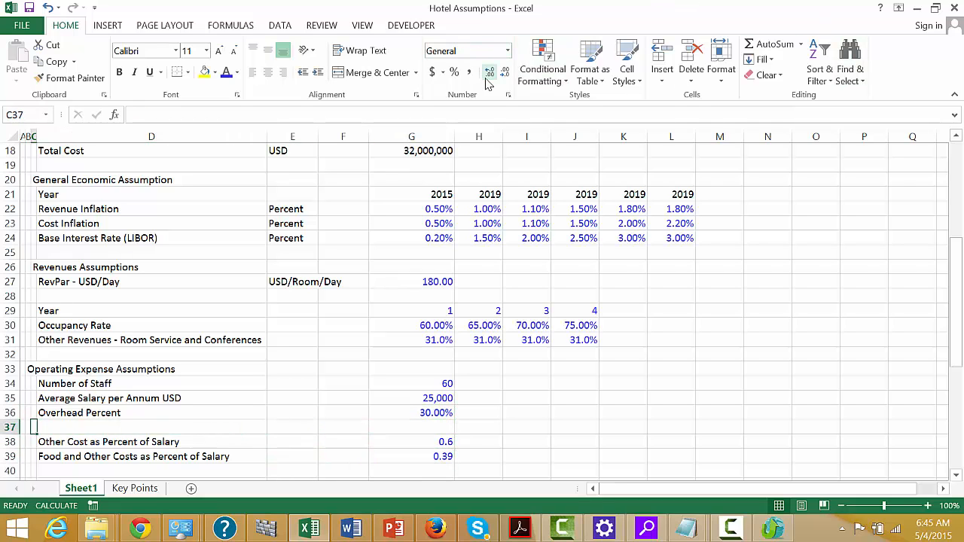
- Delete the empty row 37 between Overhead Percent and Other Cost as Percent of Salary
key("Down")
key("Up")
key("shift+space")
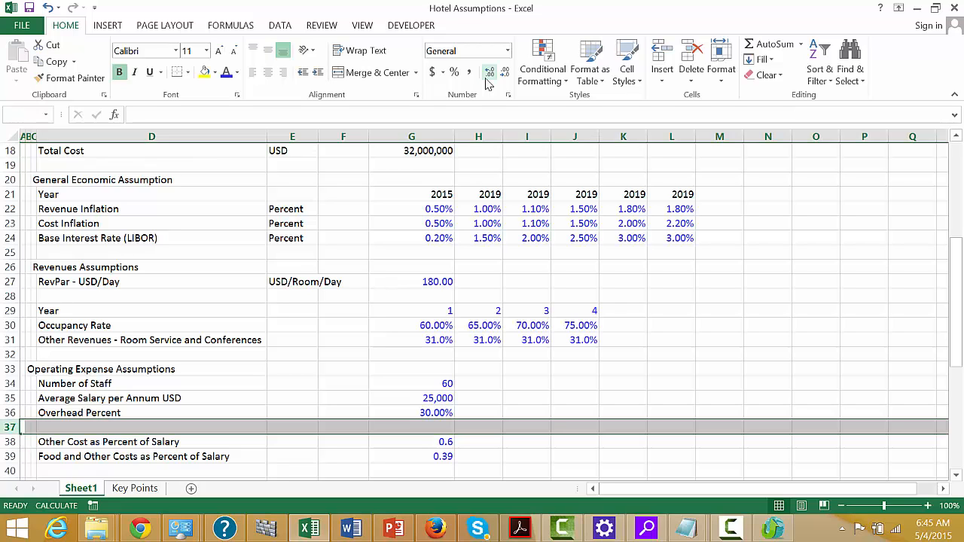
key("ctrl+minus")
- Format the Other Cost value in G37 and the Food and Other Costs value in G38 as percentages with two decimals
key("Right")
key("Right")
key("Right")
key("Right")
key("Right")
key("Right")
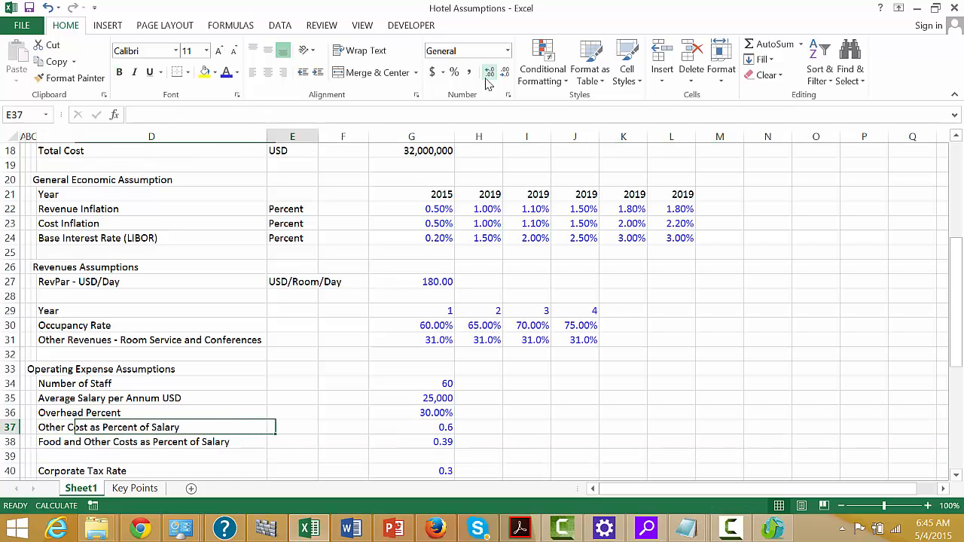
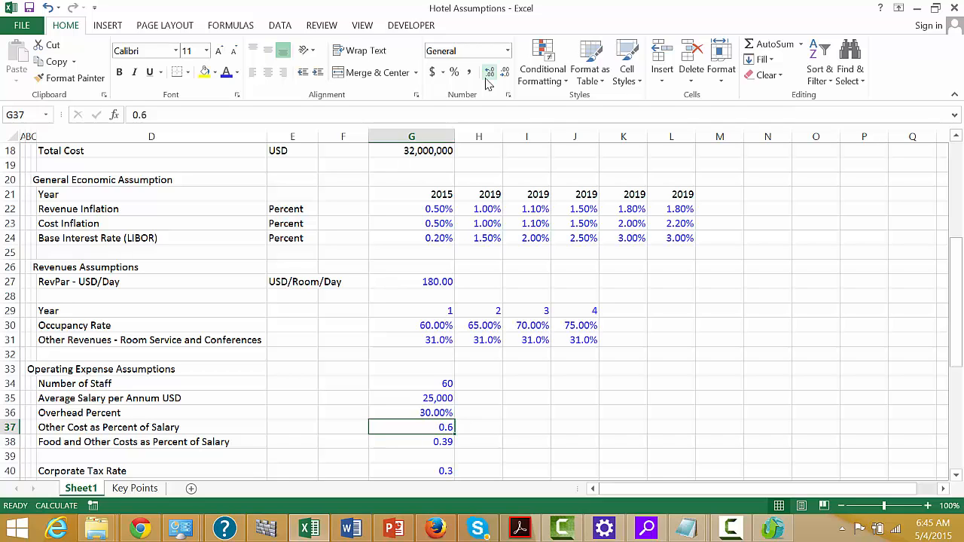
key("ctrl+shift+5")
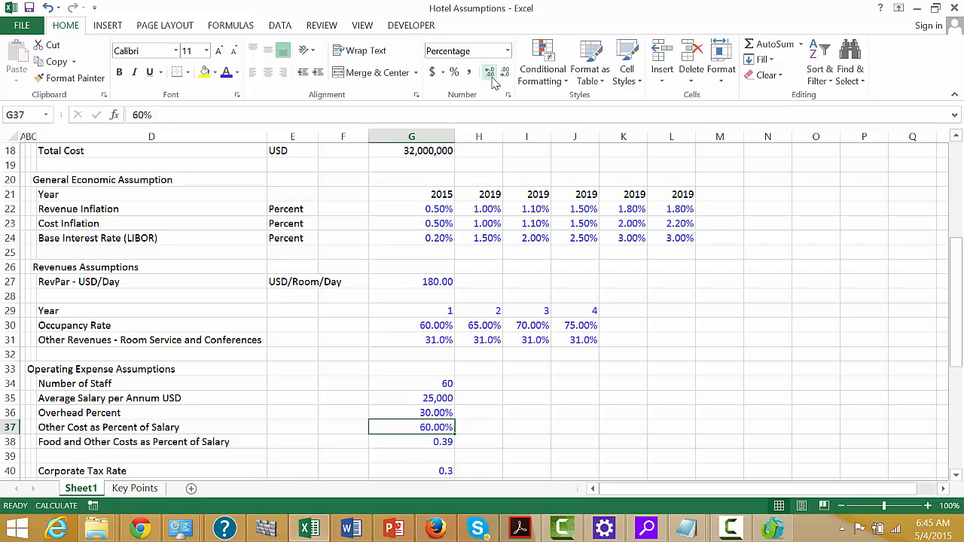
key("Down")
key("ctrl+shift+5")
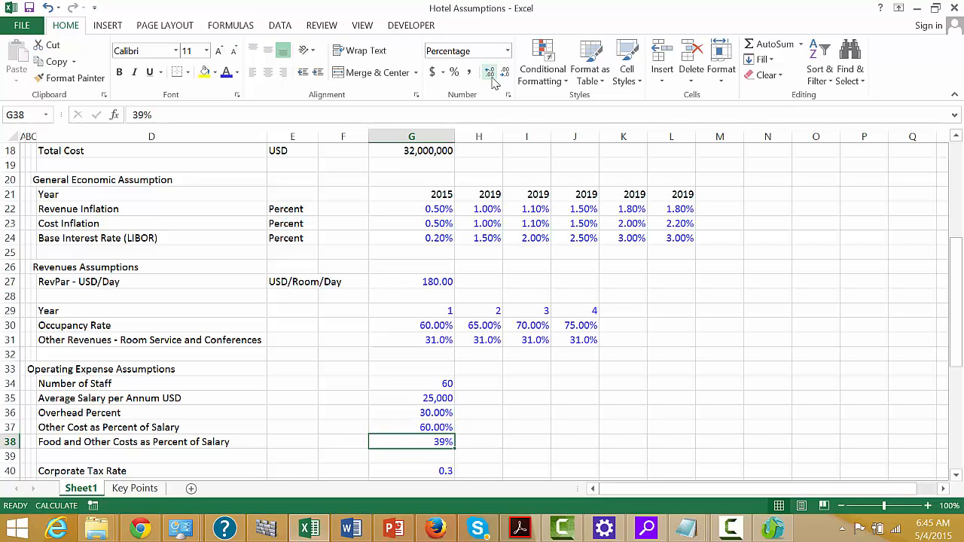
left_click(489, 72)
left_click(489, 72)
left_click(488, 72)
key("Up")
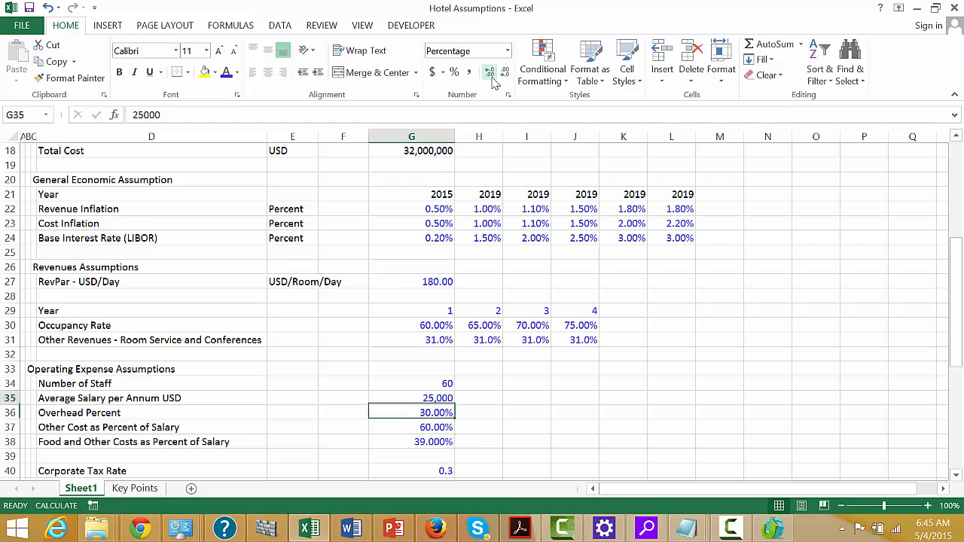
key("Down")
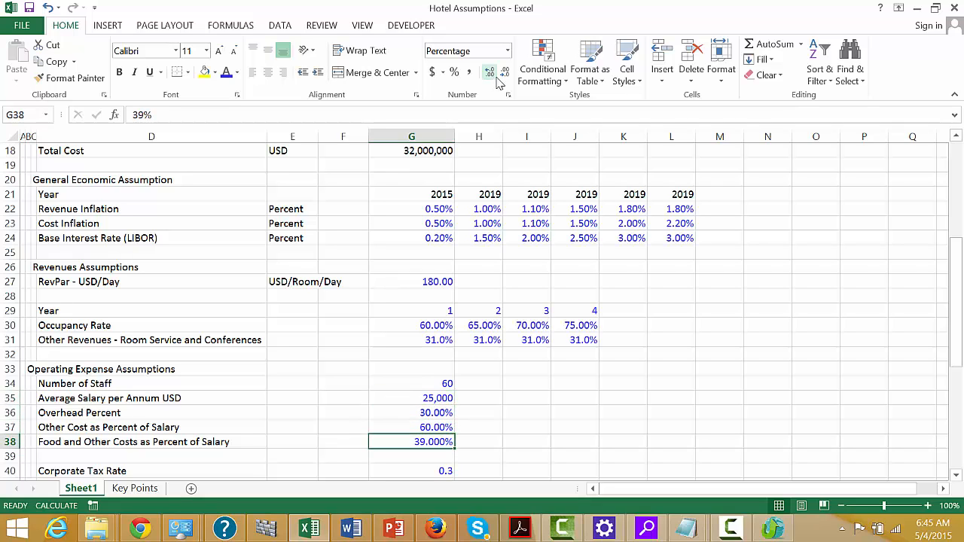
key("Up")
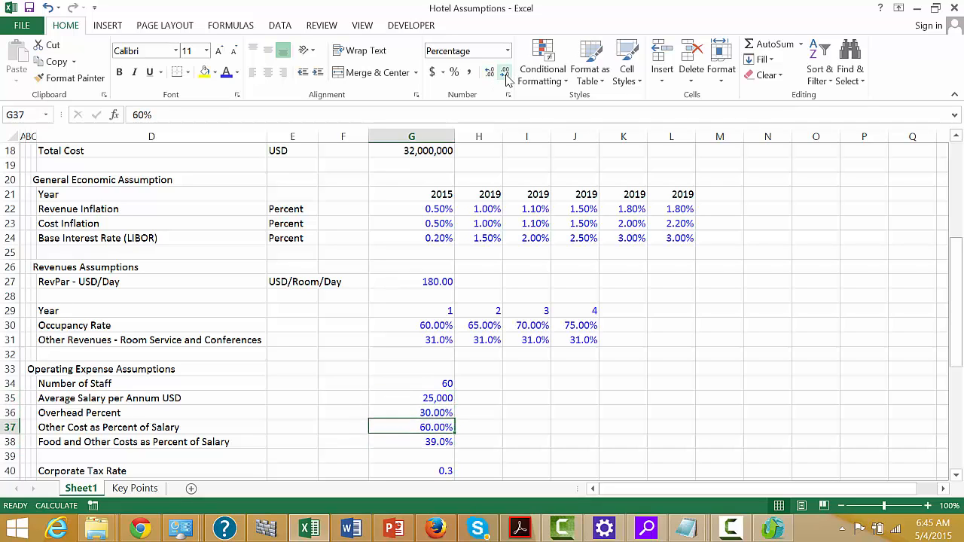
key("Down")
left_click(503, 76)
left_click(489, 74)
- Enter the units "Pct per year" for Occupancy Rate in E30 and "Pct of Revenues" for Other Revenues in E31
key("Up")
key("Up")
key("Up")
key("Up")
key("Up")
key("Up")
key("Up")
key("Up")
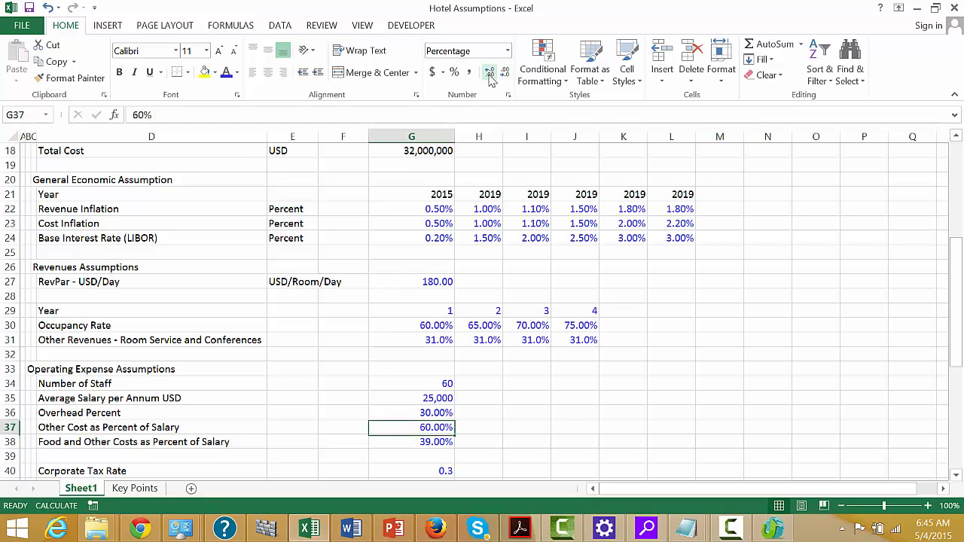
key("Left")
key("Left")
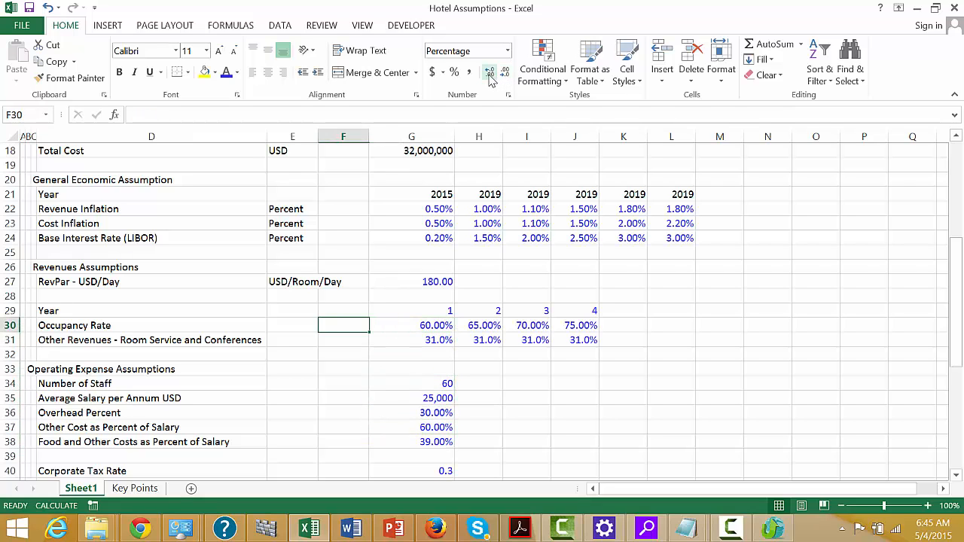
type("Pct")
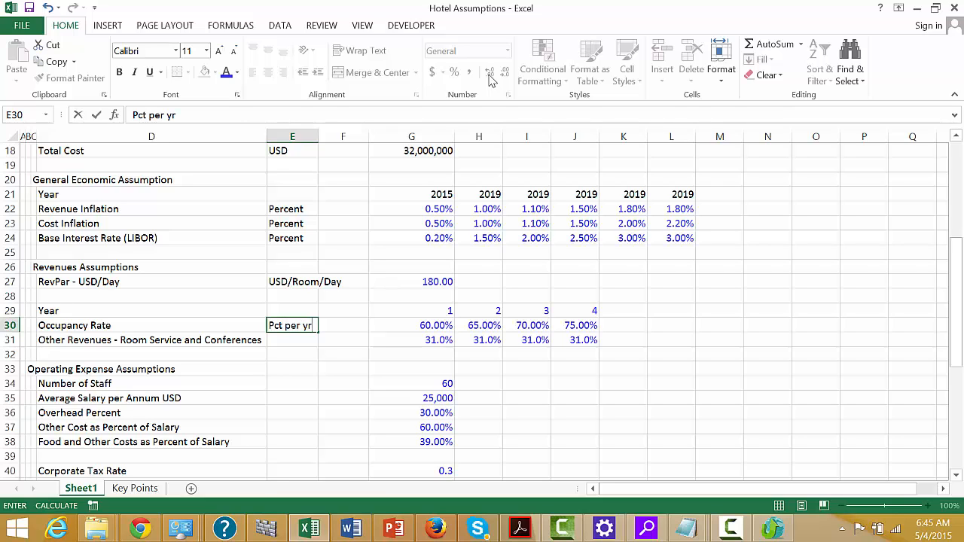
type(" per year")
key("Return")
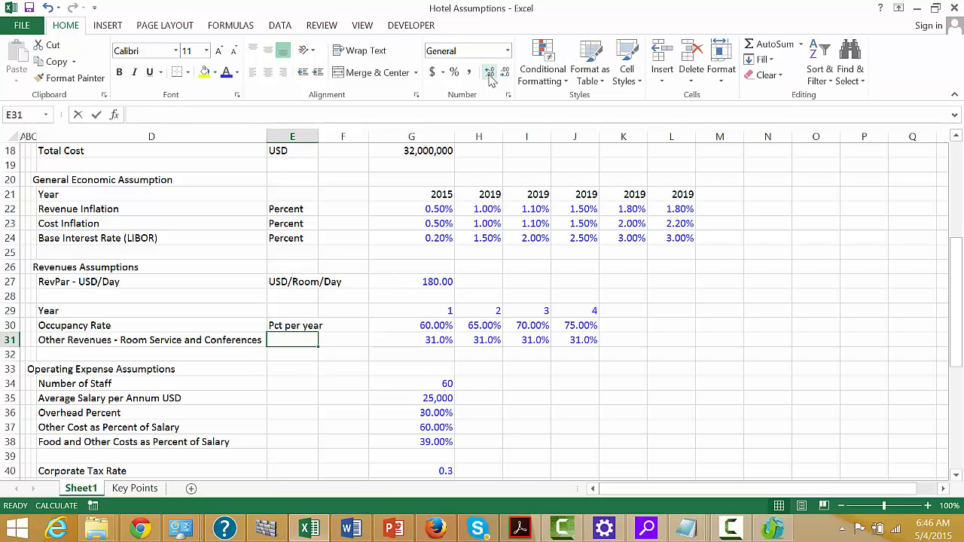
type("Pct of Rev")
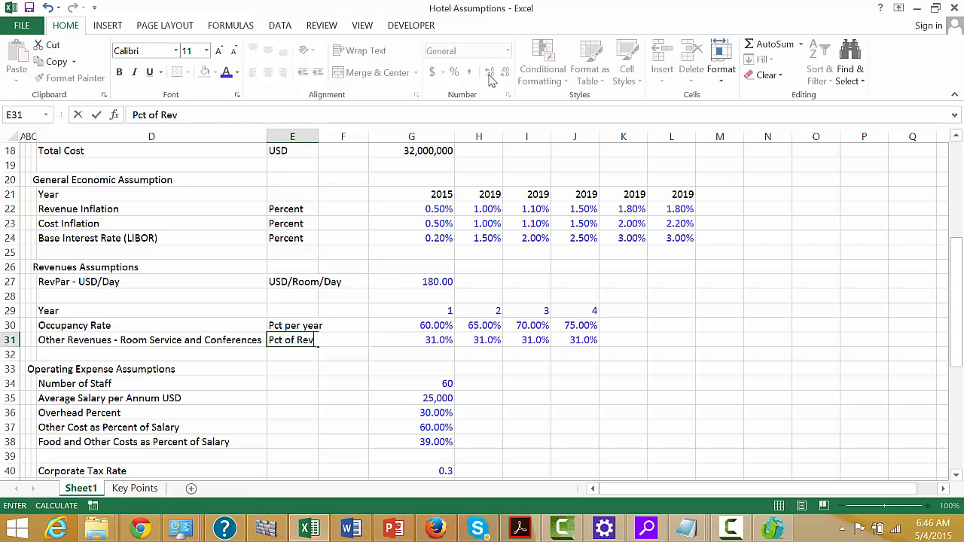
type("enues")
key("Return")
- Enter the units "Number" for Number of Staff in E34 and "USD/Year Real" for Average Salary per Annum in E35
key("Return")
key("Return")
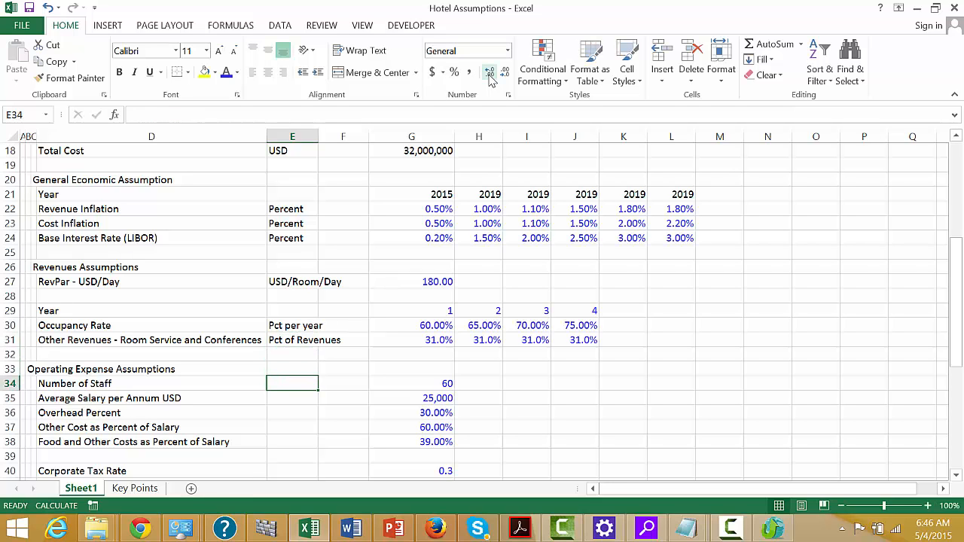
type("Num")
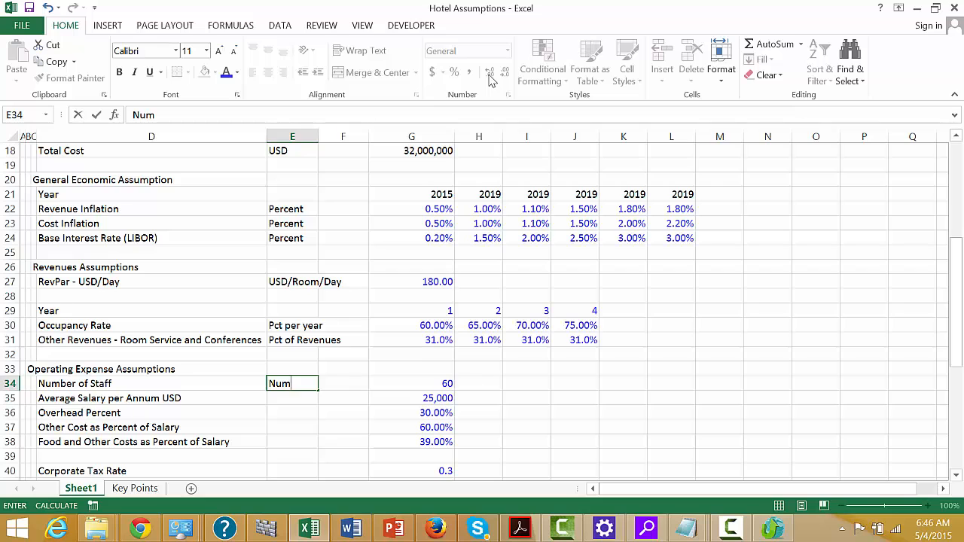
type("ber")
key("Return")
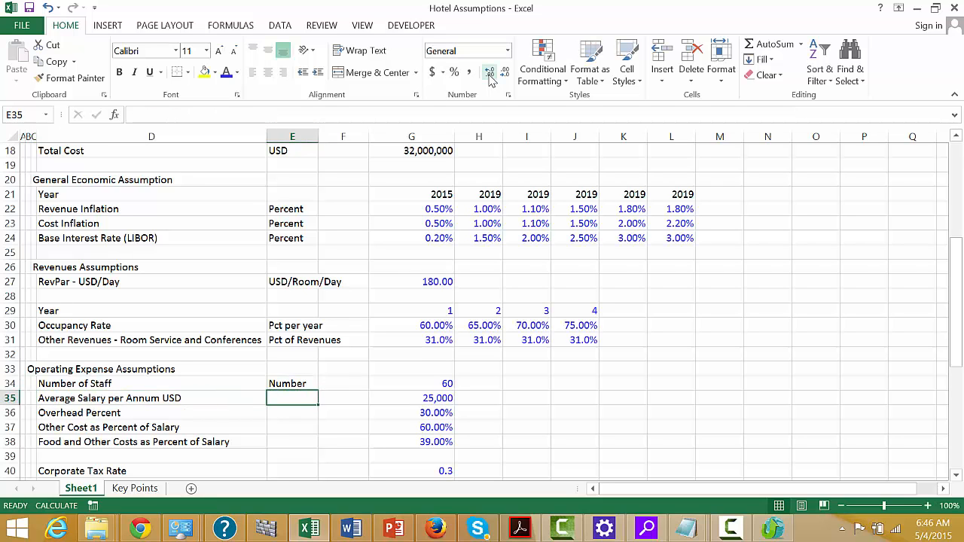
type("USD/Y")
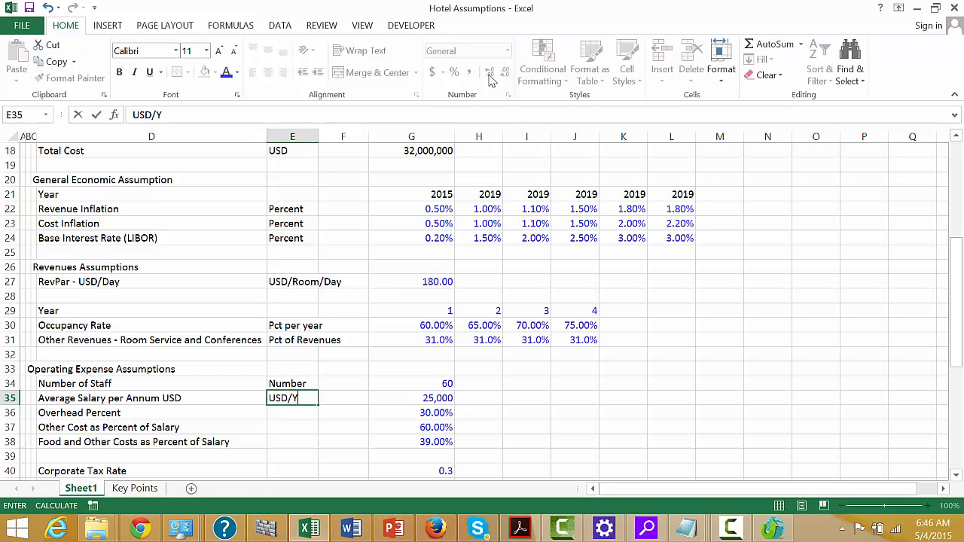
type("ear Real")
key("Return")
- Review the values and unit labels of all assumption sections, from the timing dates down to the operating expenses and corporate tax rate
key("Up")
key("Right")
key("Right")
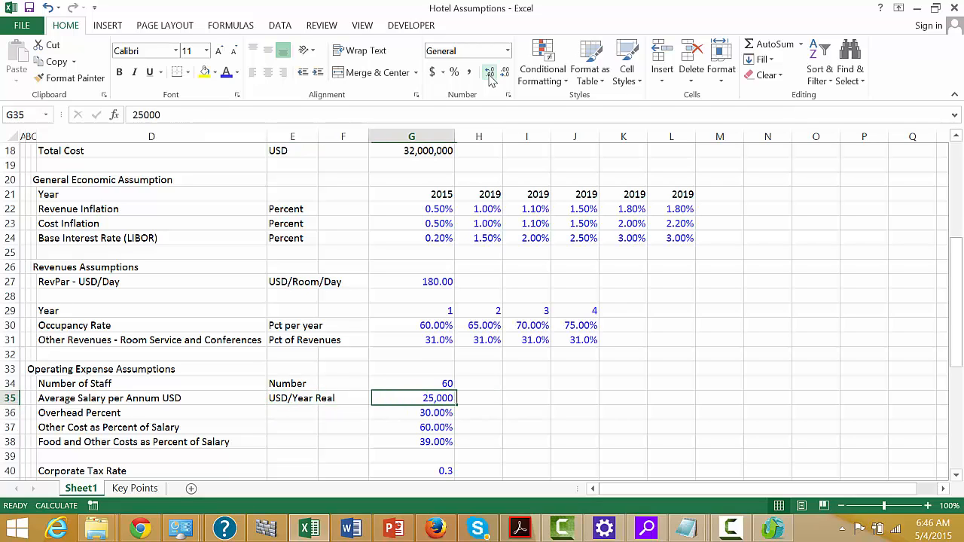
key("Up")
key("Up")
key("Up")
key("Up")
key("Up")
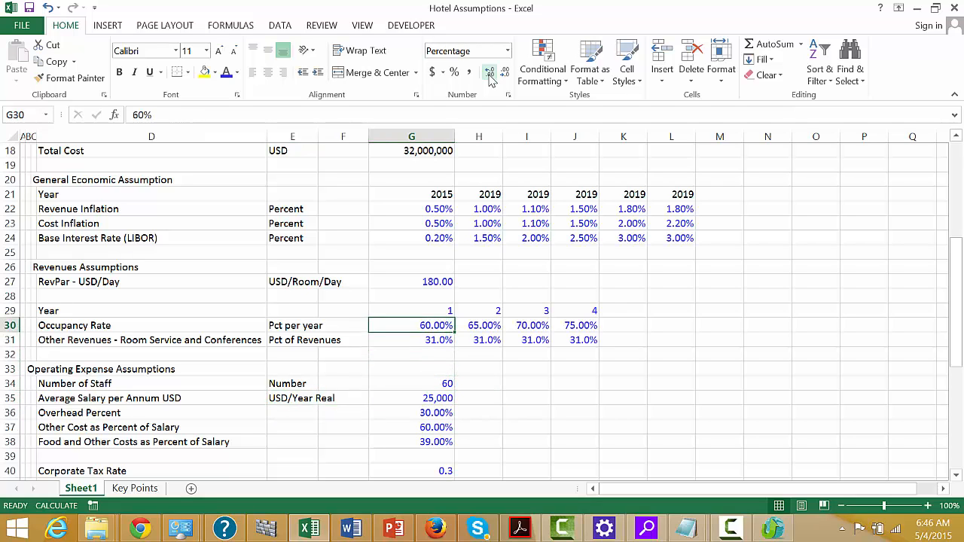
key("Up")
key("Up")
key("Up")
key("Left")
key("Left")
key("Right")
key("Right")
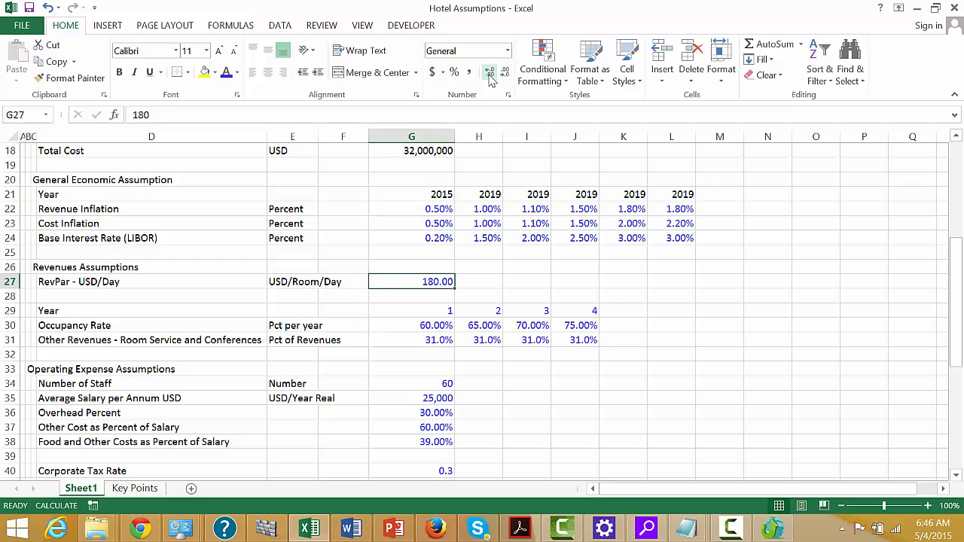
key("Up")
key("Up")
key("Up")
key("Up")
key("Up")
key("Up")
key("Up")
key("Up")
key("Up")
key("Up")
key("Up")
key("Up")
key("Up")
key("Up")
key("Up")
key("Up")
key("Up")
key("Up")
key("Up")
key("Up")
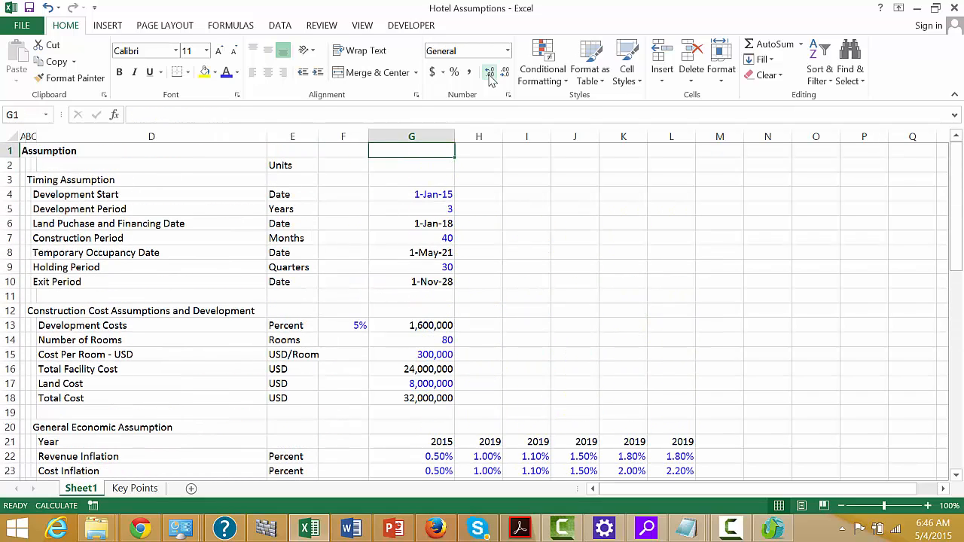
key("Down")
key("Down")
key("Down")
key("Down")
key("Down")
key("Down")
key("Down")
key("Down")
key("Down")
key("Down")
key("Down")
key("Down")
key("Down")
key("Down")
key("Down")
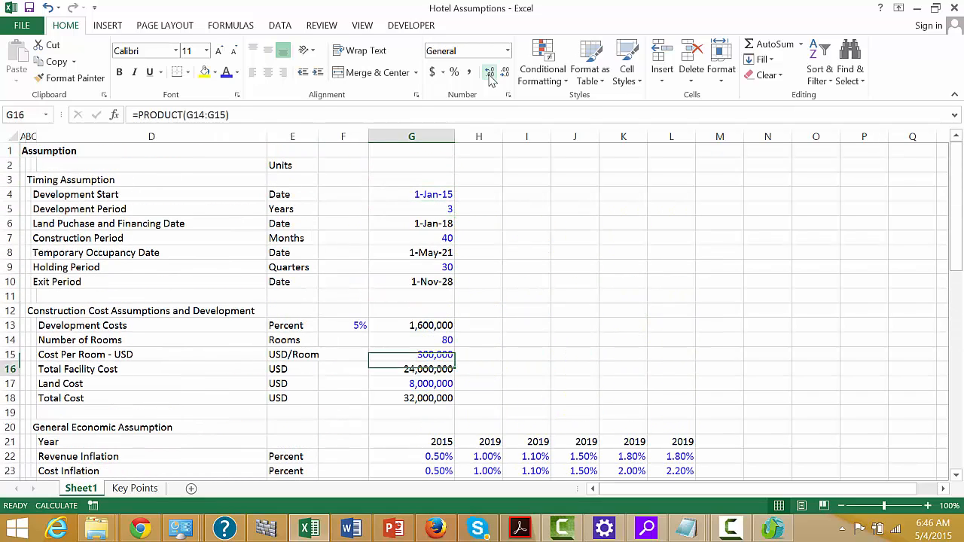
key("Down")
key("Down")
key("Down")
key("Down")
key("Down")
key("Down")
key("Down")
key("Down")
key("Down")
key("Down")
key("Down")
key("Down")
key("Down")
key("Down")
key("Down")
key("Down")
key("Down")
key("Down")
key("Up")
key("Up")
key("Up")
key("Up")
key("Up")
key("Up")
key("Up")
key("Up")
key("Up")
key("Up")
key("Up")
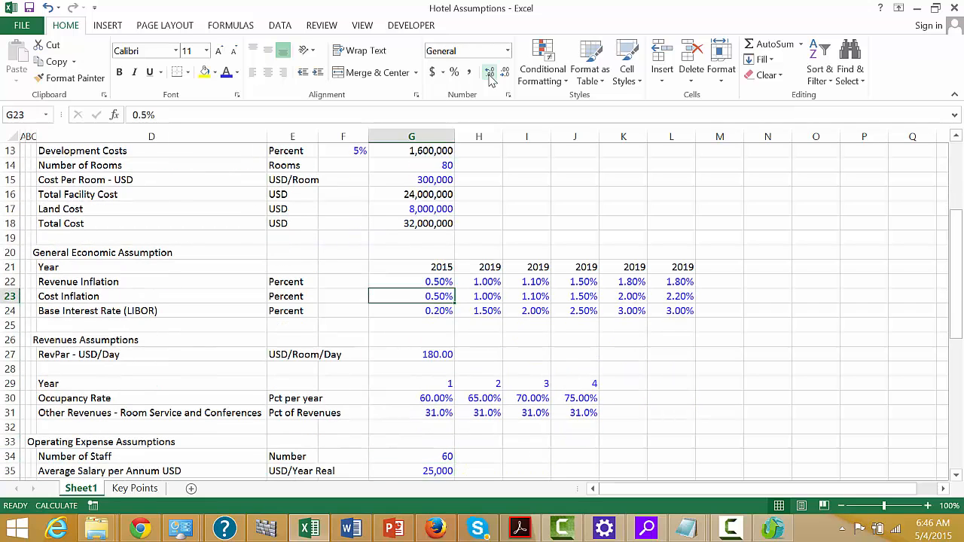
key("Up")
key("Up")
key("Down")
key("Down")
key("Down")
key("Down")
key("Down")
key("Down")
key("Down")
key("Down")
key("Down")
key("Down")
key("Down")
key("Down")
key("Down")
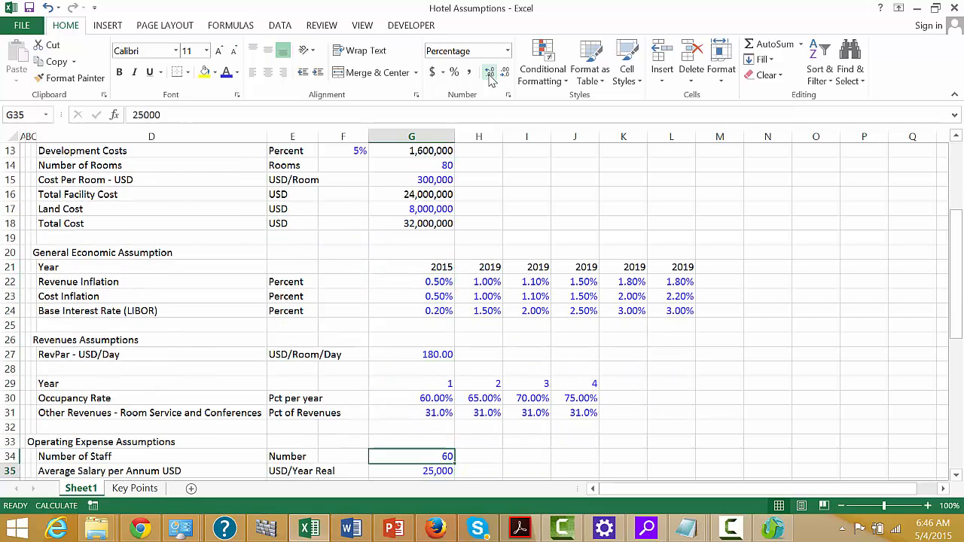
key("Down")
key("Down")
key("Down")
key("Down")
key("Down")
key("Down")
key("Down")
key("Down")
key("Down")
key("Up")
key("Up")
key("Up")
key("Up")
key("Up")
key("Up")
key("Left")
key("Up")
key("Left")
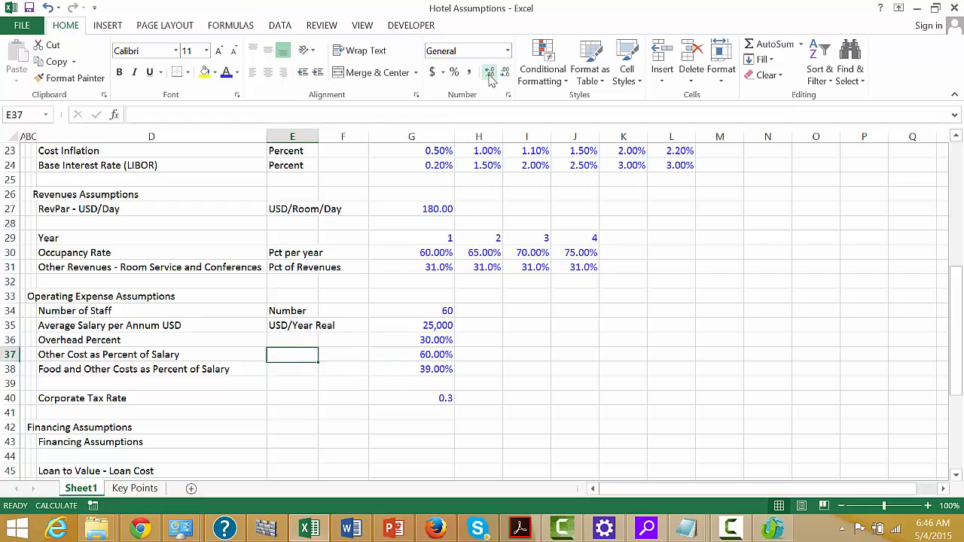
- Enter the unit "Pct of Salary" for Overhead Percent in E36
key("Up")
key("Up")
key("Down")
type("PC")
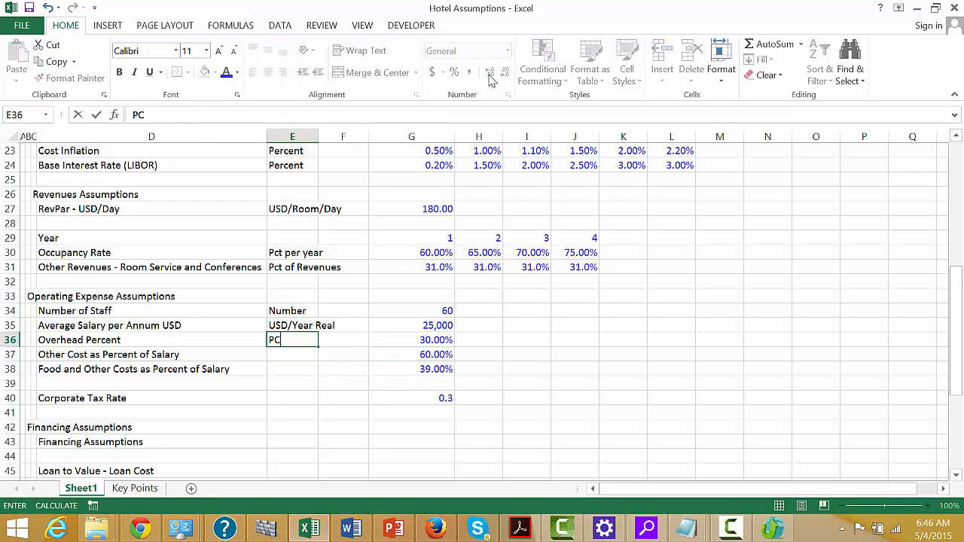
type("t of Salary")
key("Return")
key("Up")
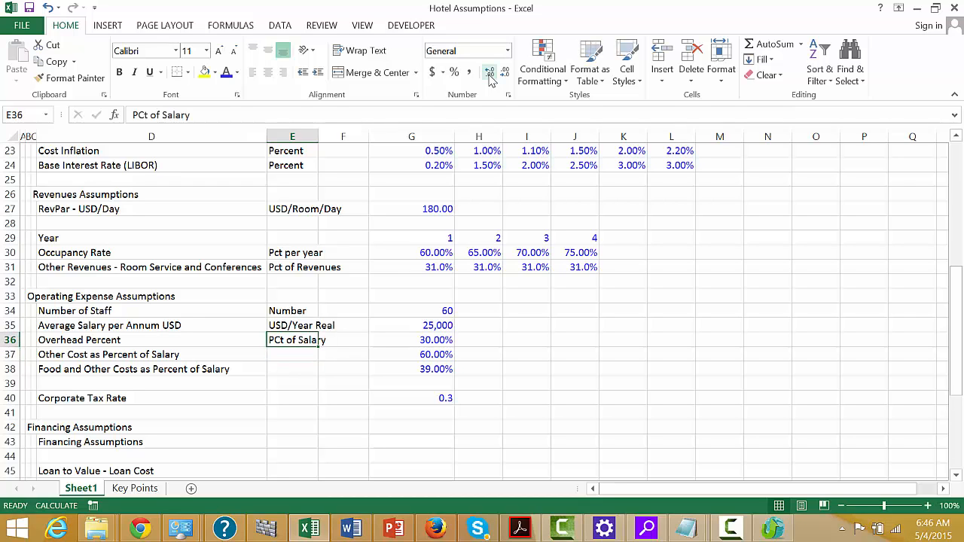
type("Pc")
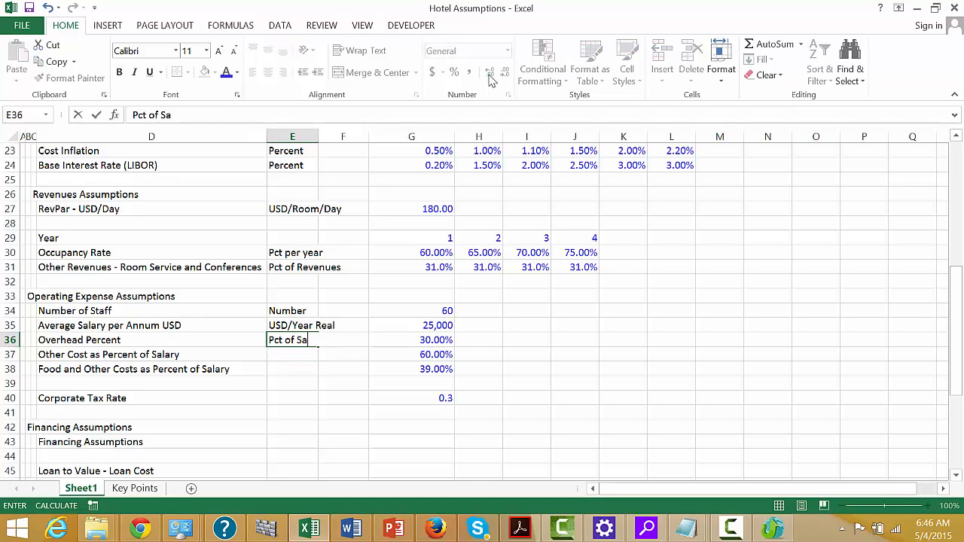
type("t of Salary")
key("Return")
- Enter the unit "Pct of Salary" for Other Cost in E37 and for Food and Other Costs in E38
type("P")
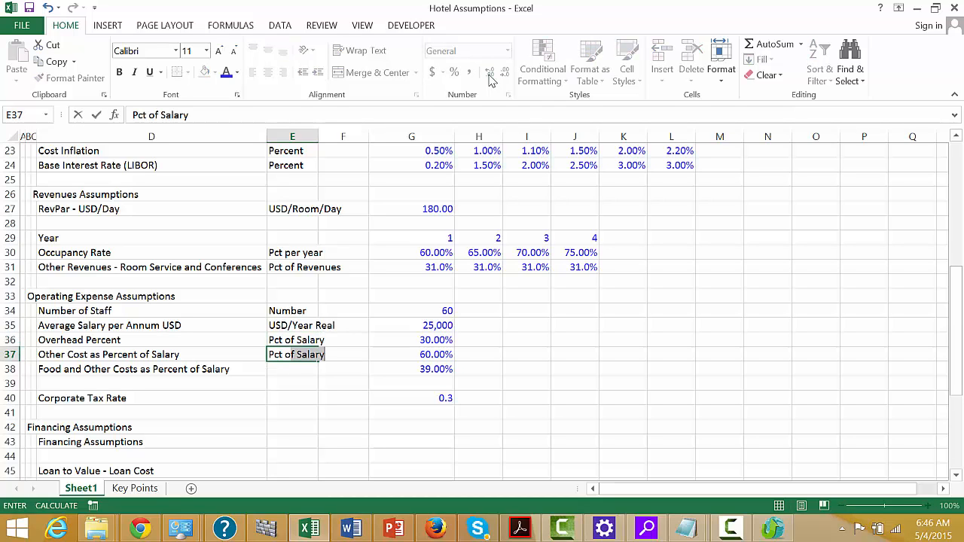
key("Return")
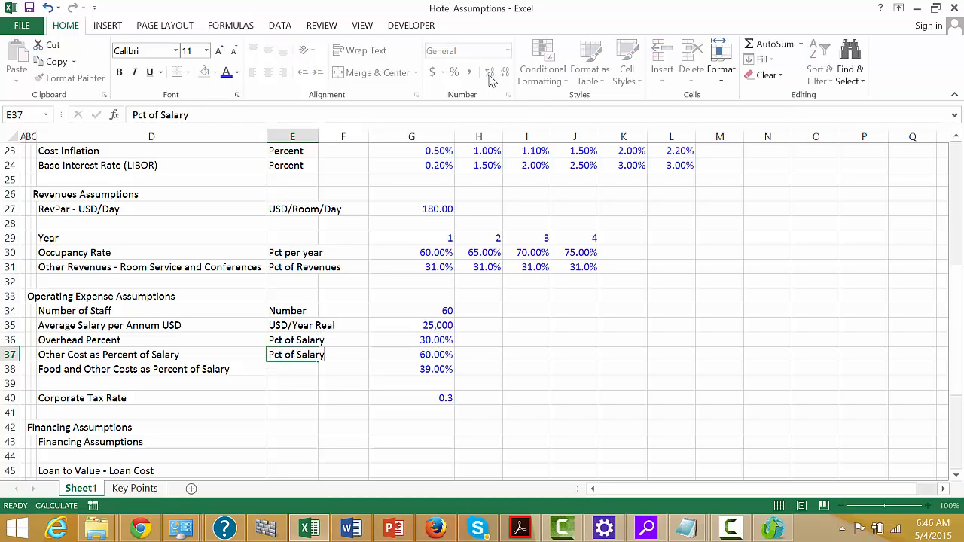
type("P")
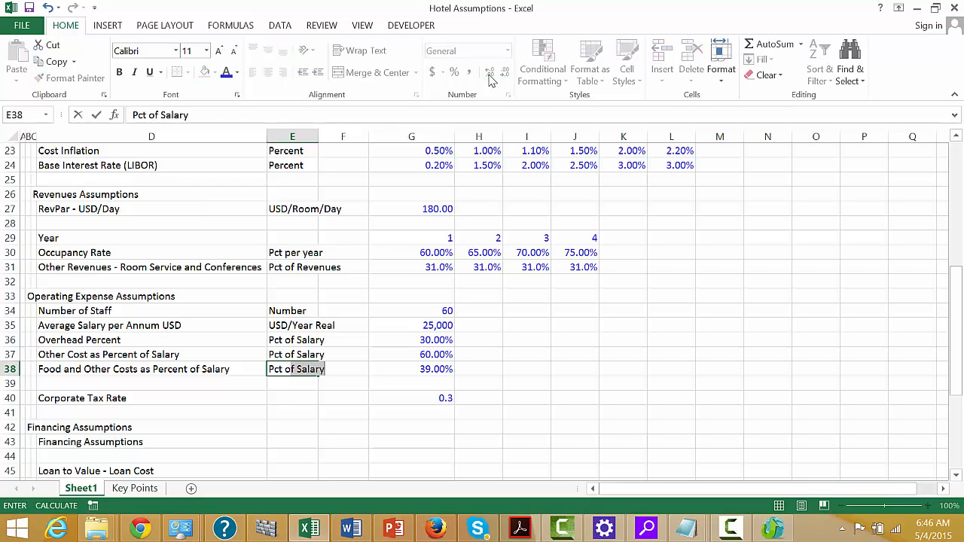
type("ct of Sale")
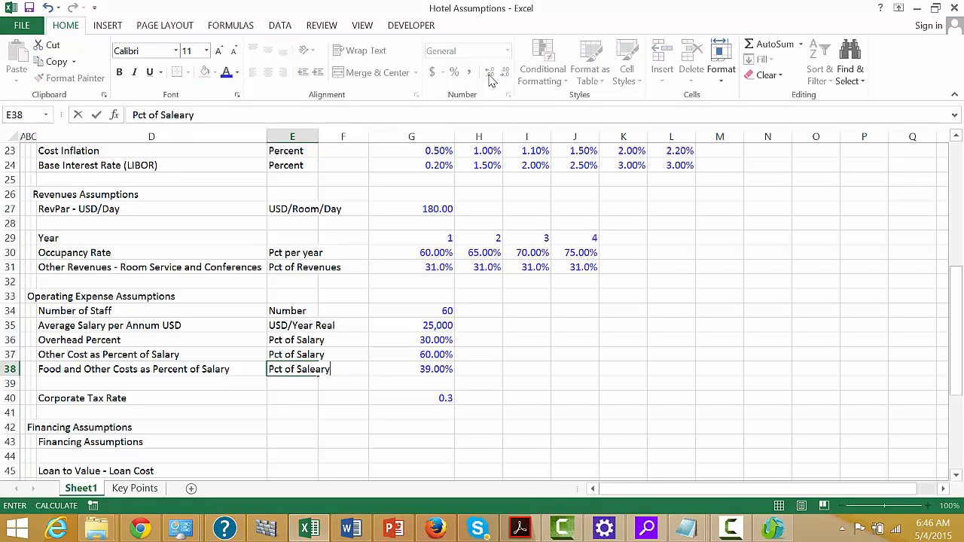
key("BackSpace")
type("ary")
key("Return")
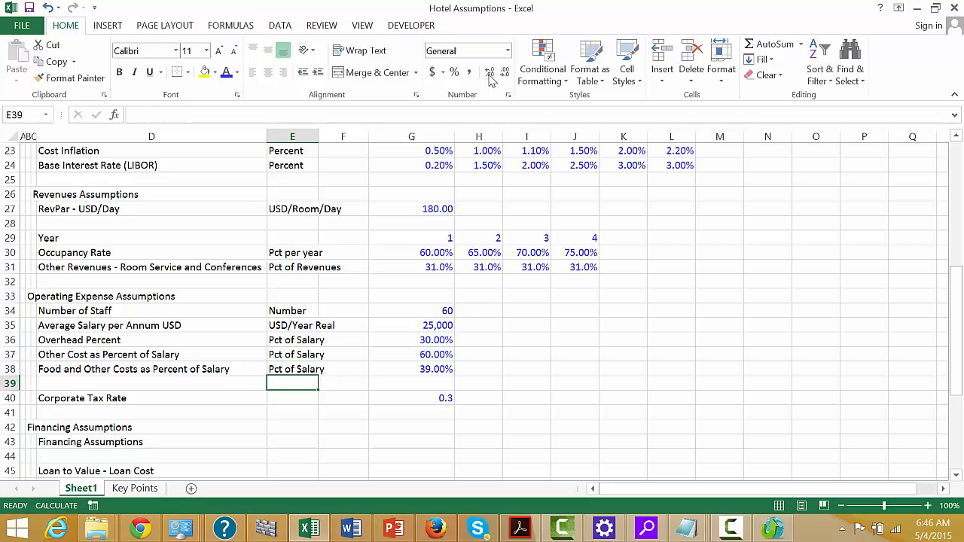
- Examine the rows from the operating expense assumptions down to the financing and construction loan assumptions
key("Up")
key("Up")
key("Up")
key("Up")
key("Right")
key("Right")
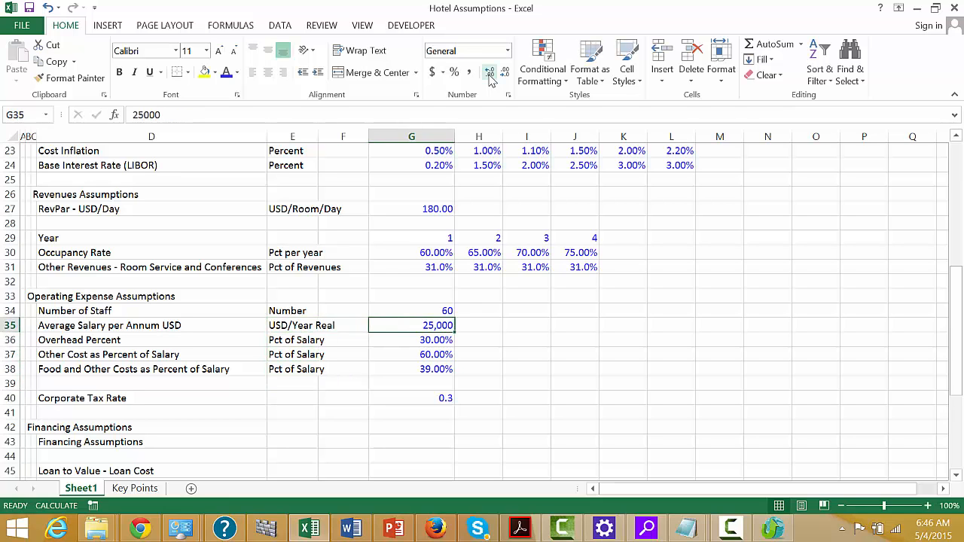
key("Right")
key("Down")
key("Down")
key("Left")
key("Left")
key("Left")
key("Left")
key("Left")
key("Left")
key("Left")
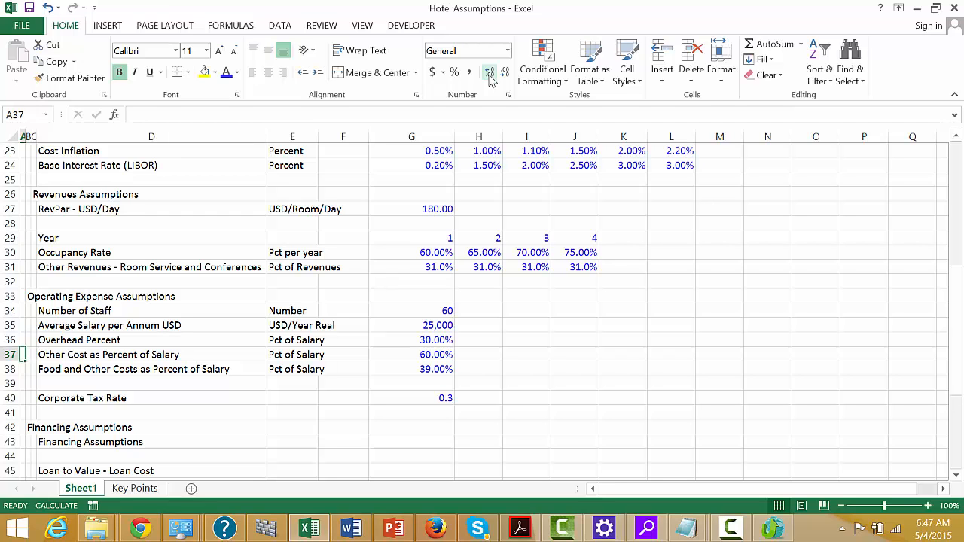
key("Down")
key("Down")
key("Down")
key("Down")
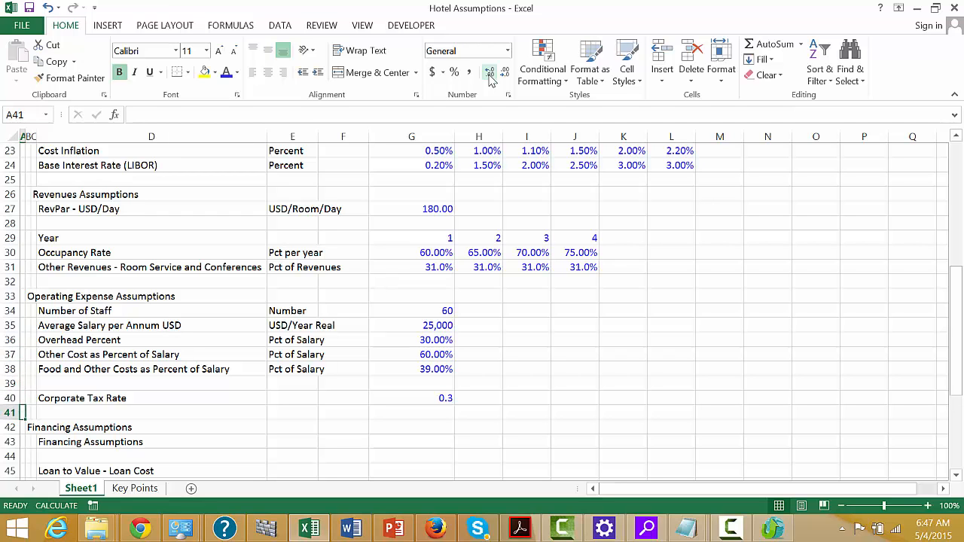
key("Down")
key("Down")
key("Down")
key("Down")
key("Down")
key("Down")
key("Down")
key("Down")
key("Down")
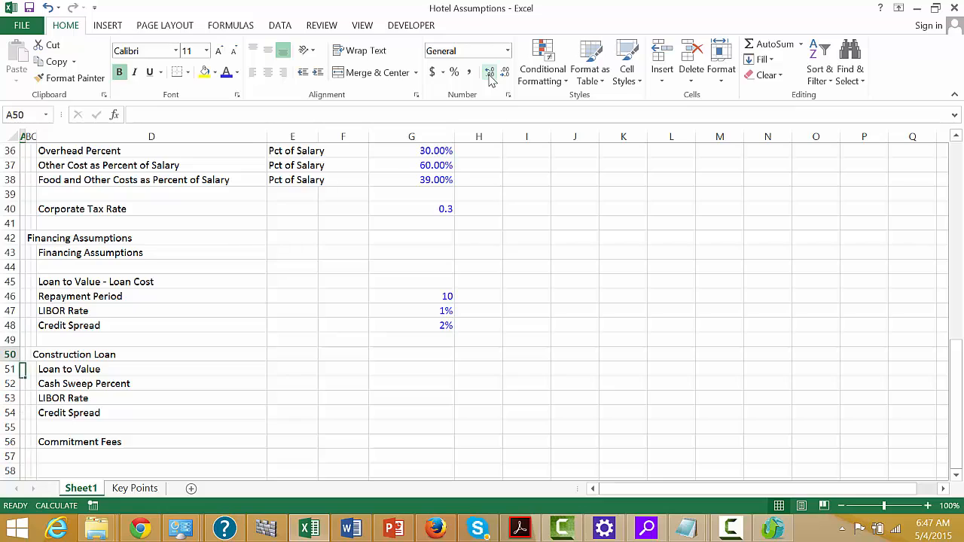
- Review the timing, construction cost and general economic assumptions from the start of the sheet
key("Up")
key("Up")
key("Up")
key("Up")
key("Up")
key("Up")
key("Up")
key("Up")
key("Up")
key("Up")
key("Up")
key("Up")
key("Up")
key("Up")
key("Up")
key("Up")
key("Up")
key("Up")
key("Up")
key("Up")
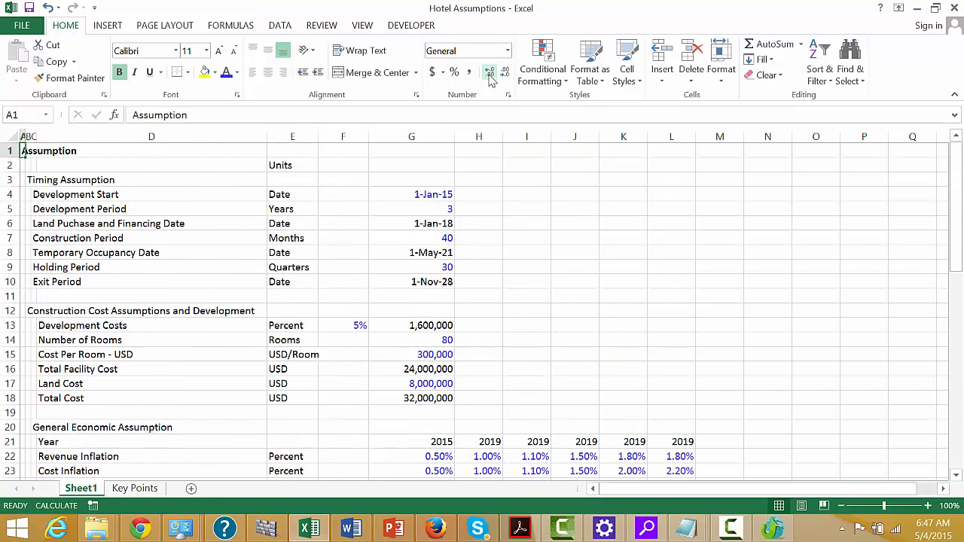
key("Down")
key("Down")
key("Down")
key("Down")
key("Down")
key("Down")
key("Down")
key("Down")
key("Down")
key("Down")
key("Down")
key("Down")
key("Down")
key("Down")
key("Down")
key("Down")
key("Down")
key("Down")
key("Down")
key("Down")
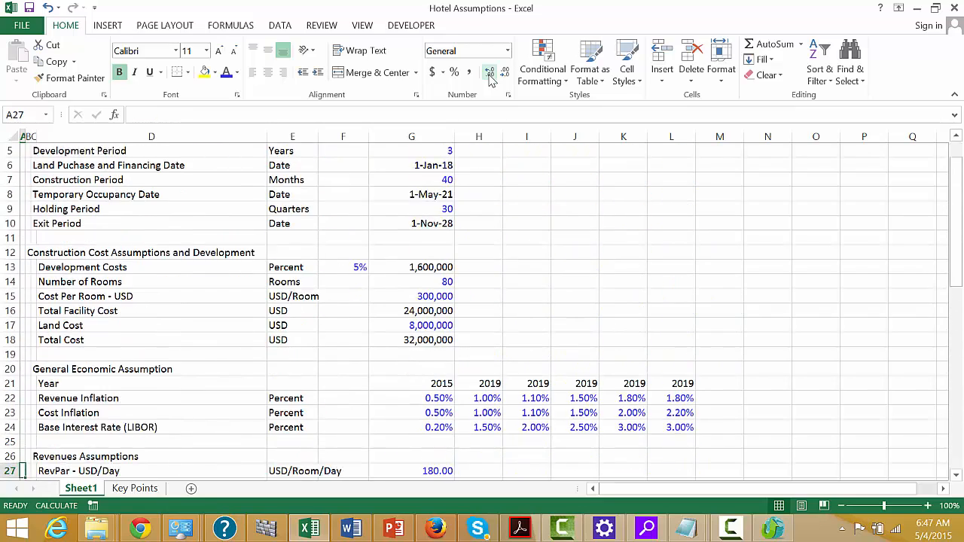
key("Down")
key("Up")
key("Up")
key("Up")
key("Up")
key("Up")
key("Up")
key("Up")
key("Up")
key("Up")
key("Up")
key("Up")
key("Up")
key("Up")
key("Up")
key("Up")
key("Down")
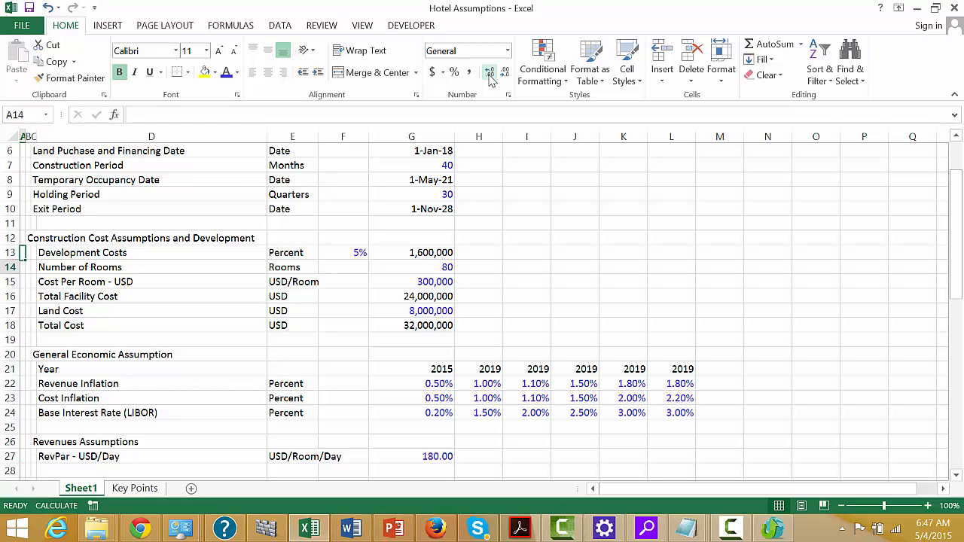
- Check the values and units of the revenue and operating expense assumptions, the corporate tax rate and the first financing rows
key("Down")
key("Down")
key("Down")
key("Down")
key("Down")
key("Down")
key("Down")
key("Down")
key("Down")
key("Down")
key("Down")
key("Down")
key("Down")
key("Down")
key("Down")
key("Down")
key("Down")
key("Down")
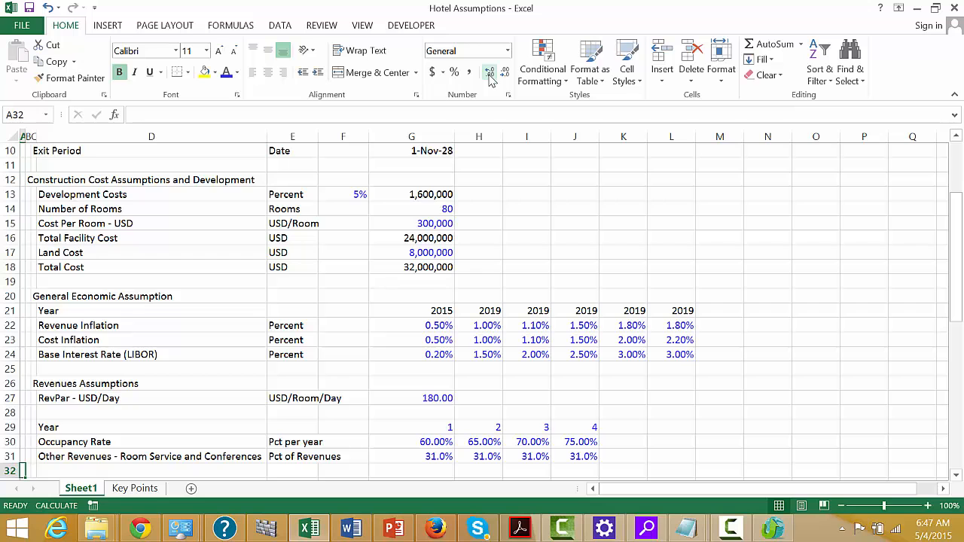
key("Down")
key("Down")
key("Down")
key("Down")
key("Down")
key("Down")
key("Down")
key("Down")
key("Down")
key("Down")
key("Down")
key("Down")
key("Down")
key("Down")
key("Down")
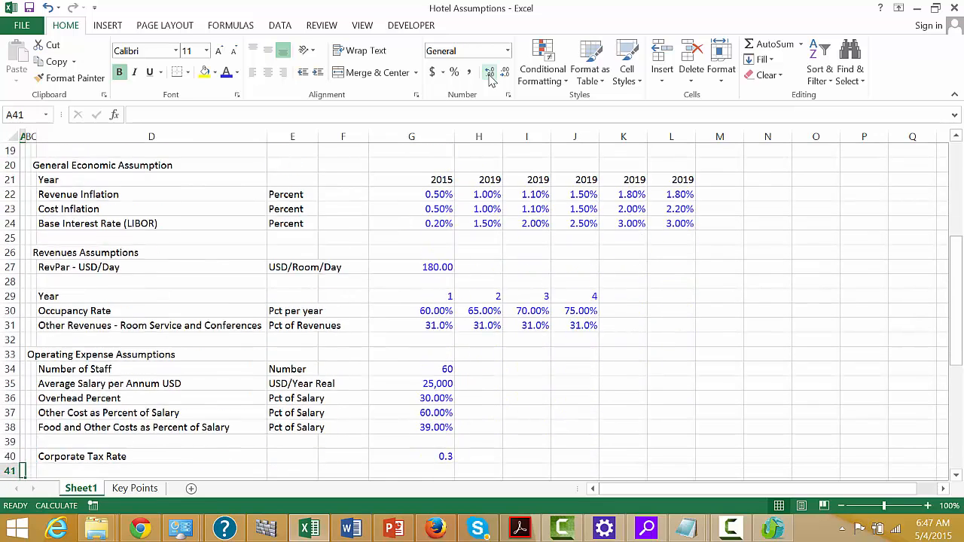
key("Up")
key("Up")
key("Up")
key("Up")
key("Up")
key("Up")
key("Up")
key("Up")
key("Up")
key("Up")
key("Up")
key("Up")
key("Up")
key("Up")
key("Up")
key("Up")
key("Up")
key("Up")
key("Up")
key("Up")
key("Up")
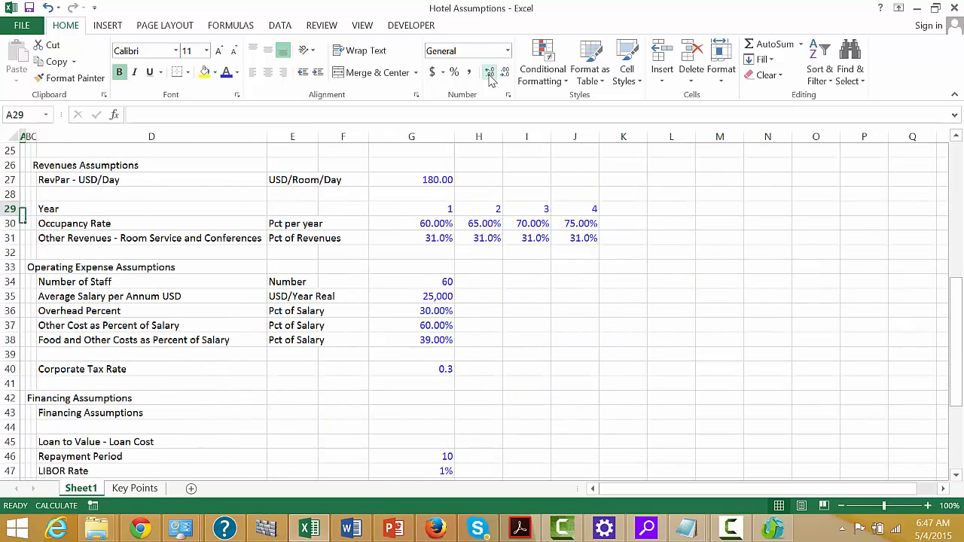
- Check the column alignment of the section headings from the operating expense assumptions up to the construction cost assumptions
key("Down")
key("Down")
key("Down")
key("Down")
key("Down")
key("Down")
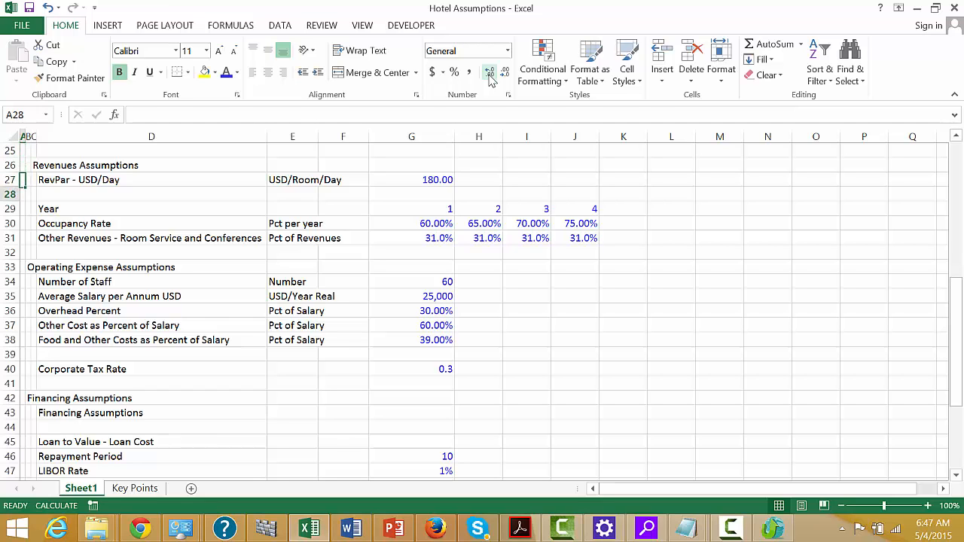
key("Down")
key("Down")
key("Right")
key("Up")
key("Up")
key("Up")
key("Up")
key("Up")
key("Up")
key("Up")
key("Up")
key("Up")
key("Up")
key("Up")
key("Up")
key("Up")
key("Up")
key("Up")
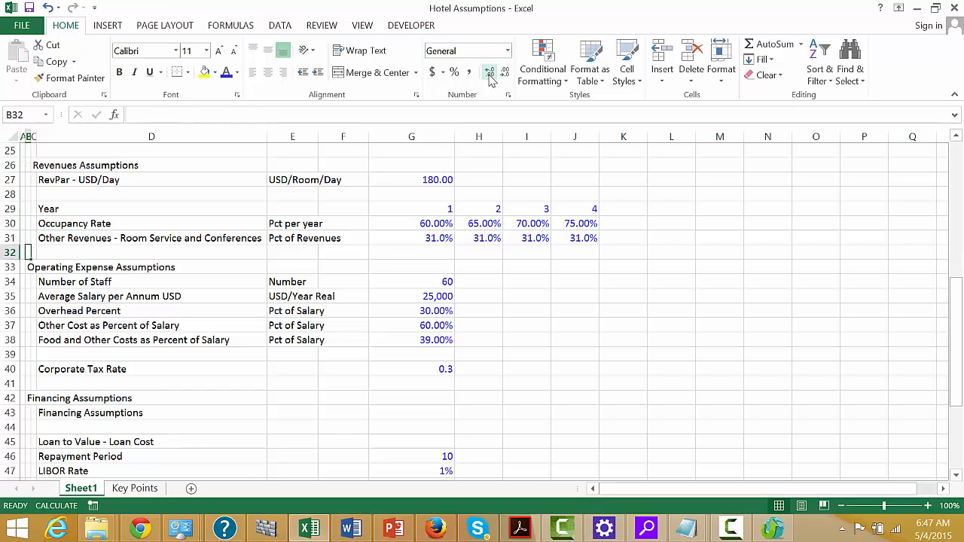
key("Up")
key("Up")
key("Up")
key("Up")
key("Up")
key("Up")
- Move the "General Economic Assumption" heading from C20 to B20 to align it with the construction cost heading
key("Down")
key("Down")
key("Down")
key("Down")
key("Down")
key("Down")
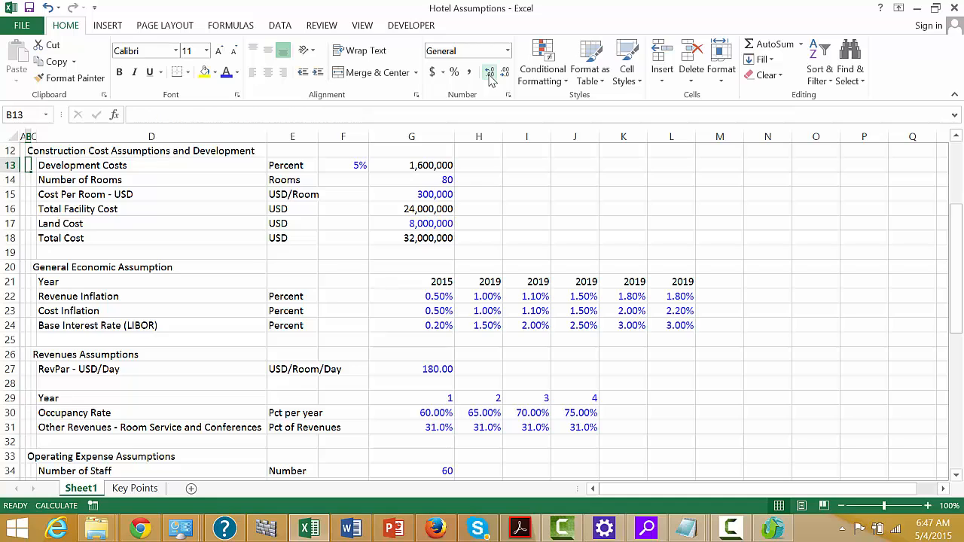
key("Down")
key("Down")
key("Right")
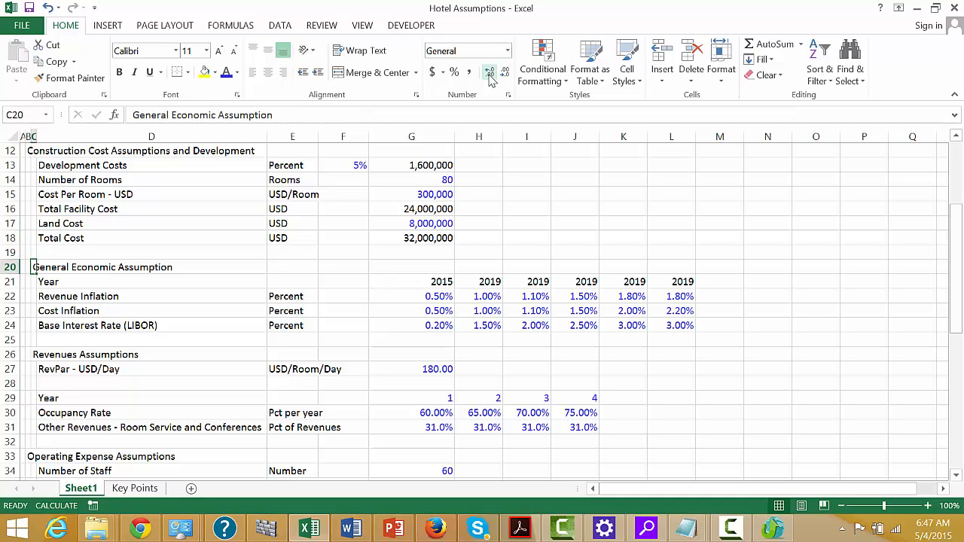
key("ctrl+x")
key("Left")
key("ctrl+v")
key("Down")
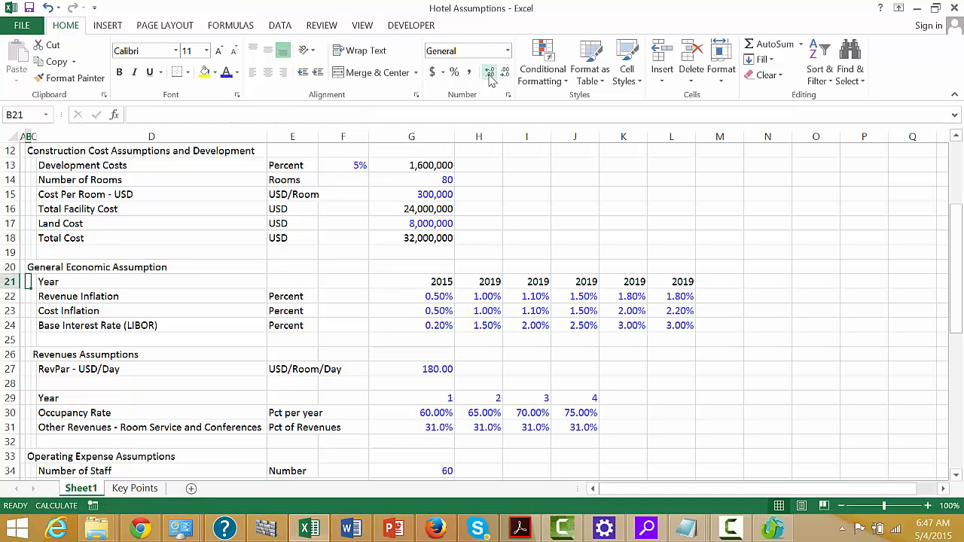
- Move the "Revenues Assumptions" heading from C26 to B26
key("Down")
key("Down")
key("Down")
key("Down")
key("Down")
key("Right")
key("ctrl+x")
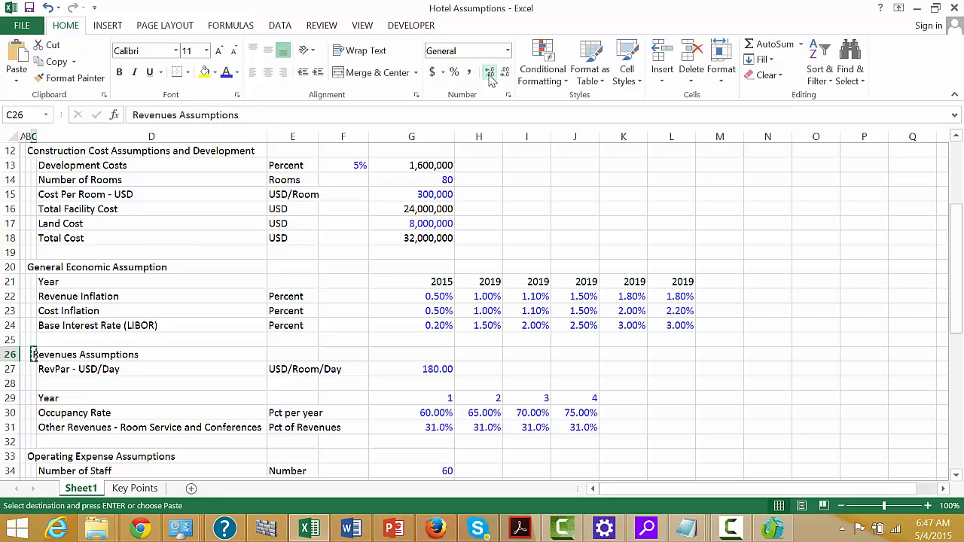
key("Left")
key("ctrl+v")
- Insert a blank row directly above the Corporate Tax Rate row
key("Down")
key("Down")
key("Down")
key("Down")
key("Down")
key("Down")
key("Down")
key("Down")
key("Down")
key("Down")
key("Down")
key("Down")
key("Down")
key("Down")
key("Down")
key("Down")
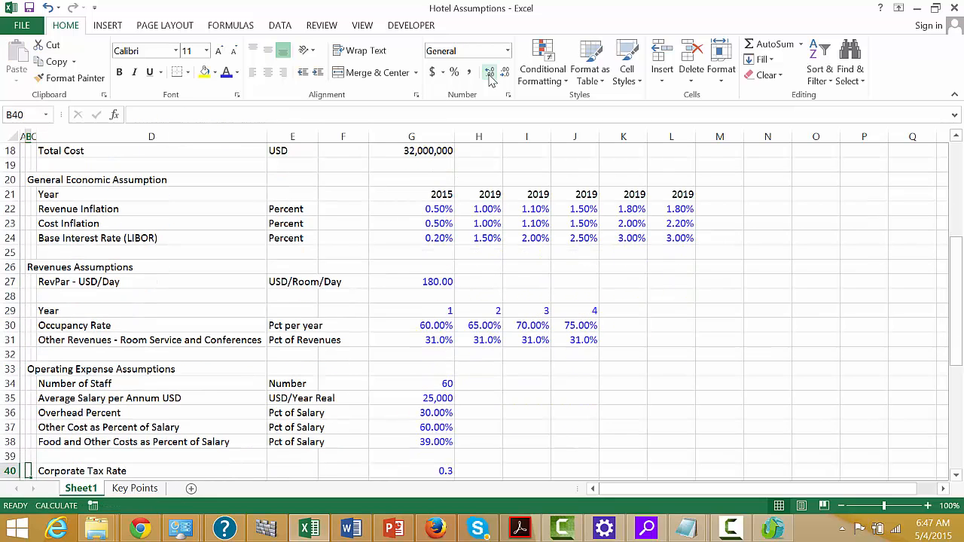
key("Up")
key("Up")
key("shift+space")
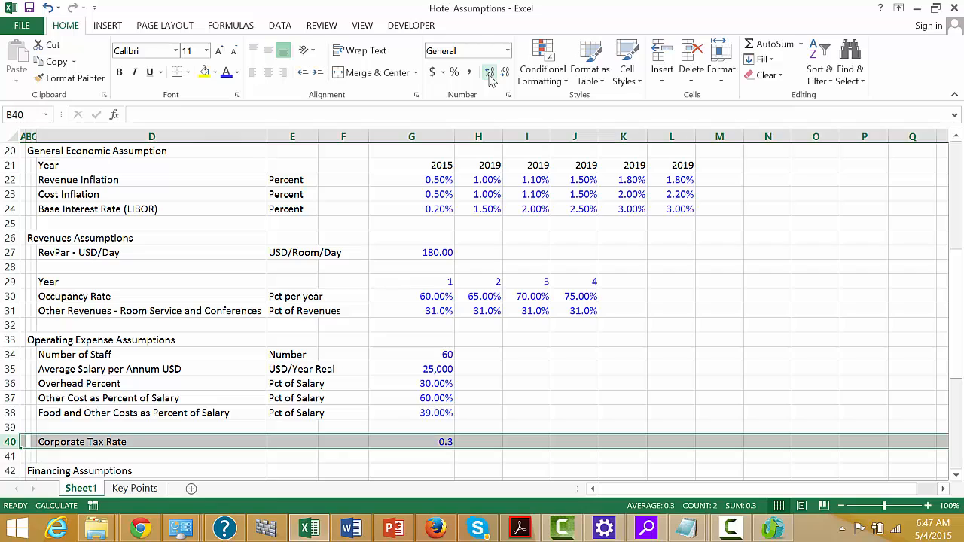
key("ctrl+shift+plus")
- Enter the section heading "Capital Allowance and Depreciation" in C40
key("Right")
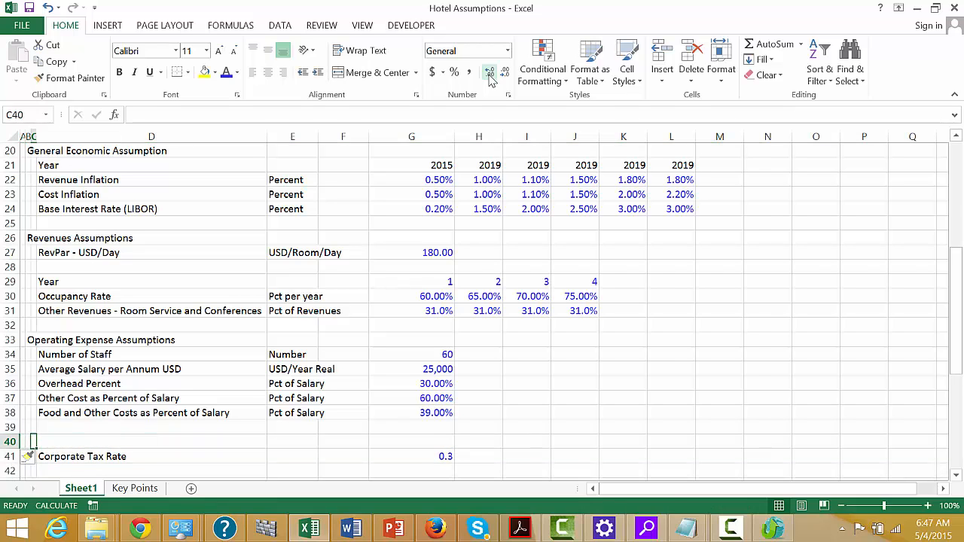
type("Capital Allo")
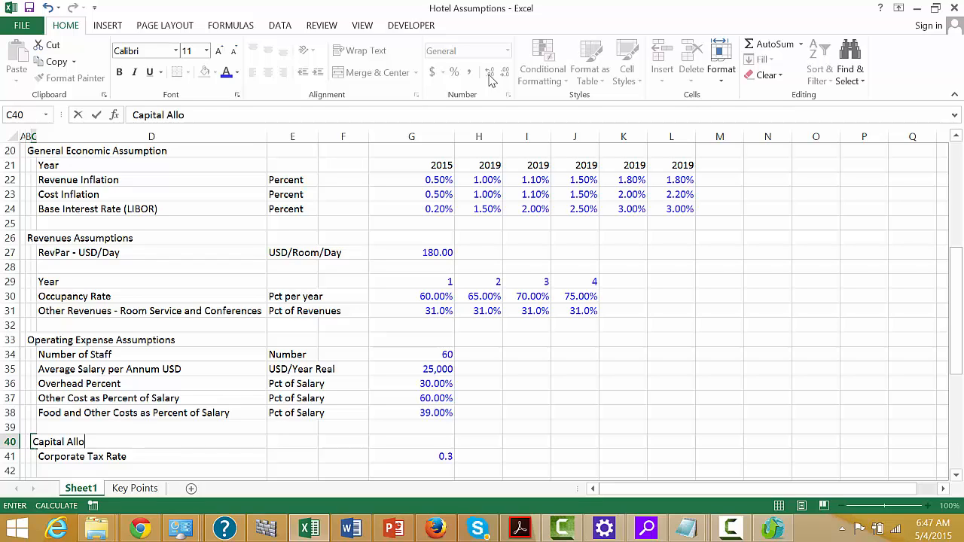
type("wance and Deprecia")
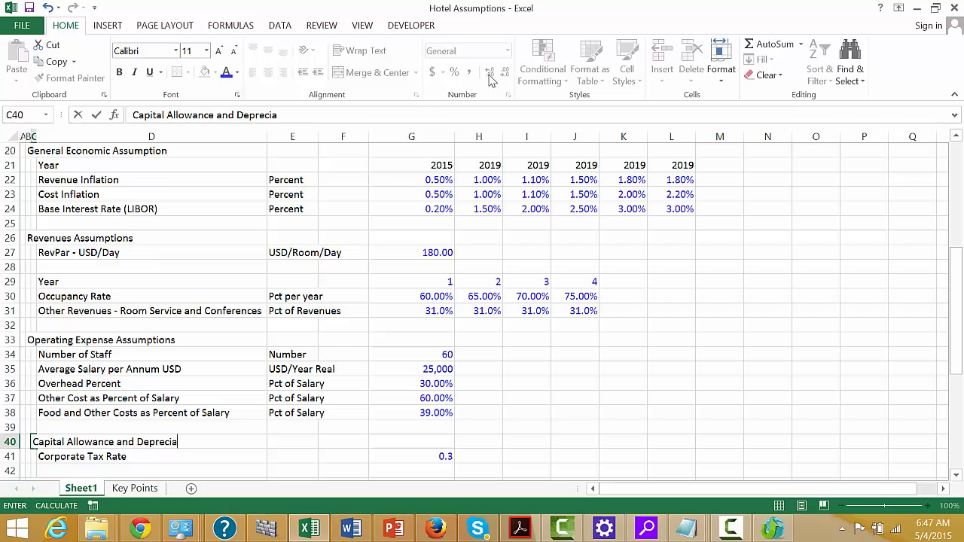
type("tion")
key("Return")
- Set the Corporate Tax Rate in G41 to 20%
key("Right")
key("Right")
key("Right")
key("Right")
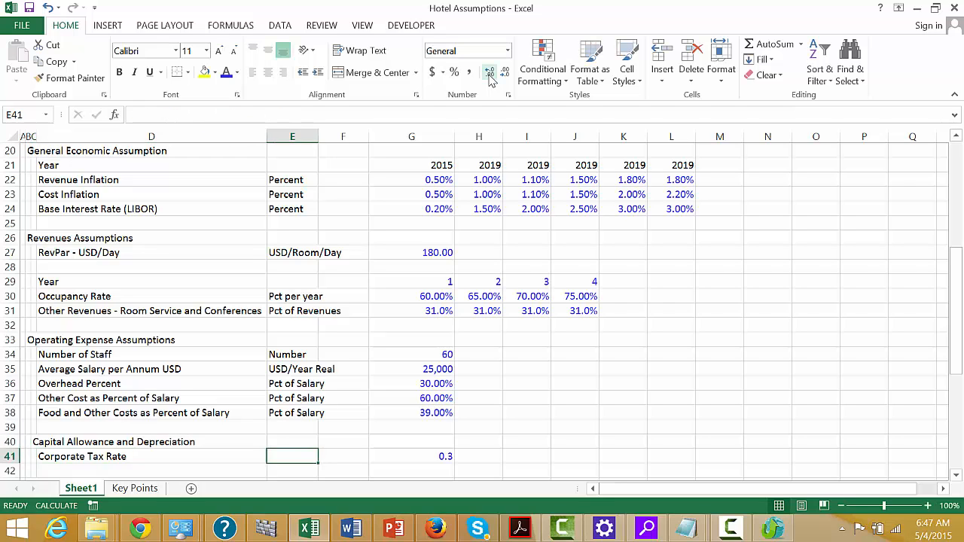
type("2%")
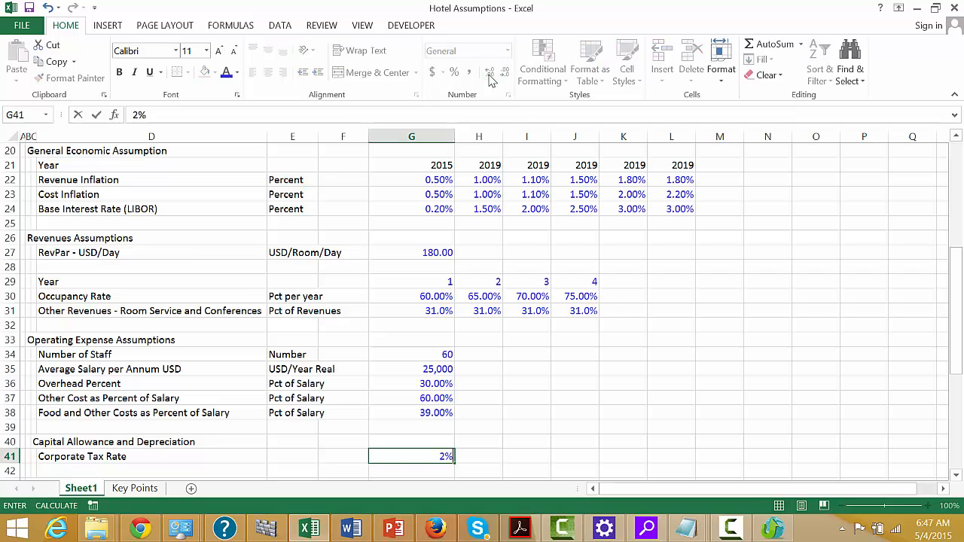
key("Return")
key("Up")
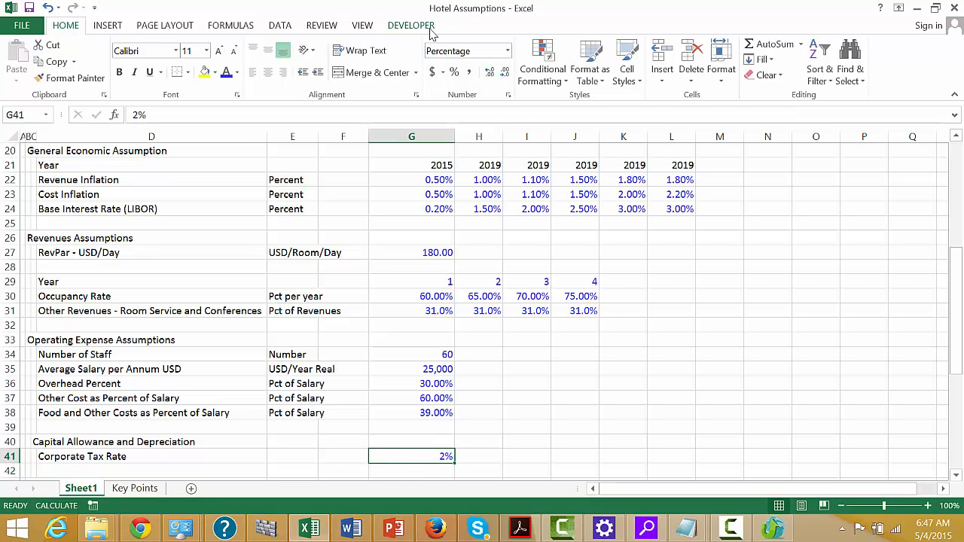
type("20")
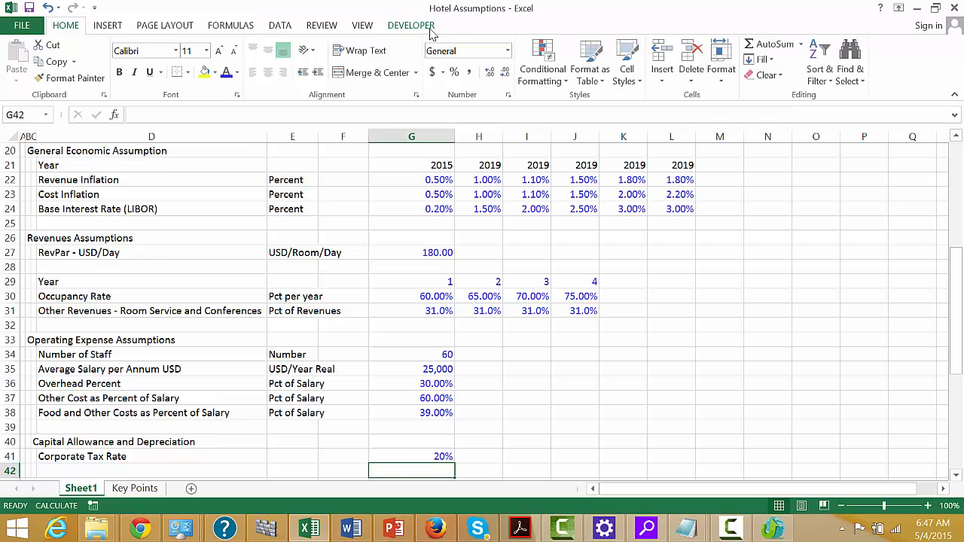
- Insert an additional blank row directly below the Corporate Tax Rate row
key("Left")
key("Left")
key("Left")
key("Left")
key("Left")
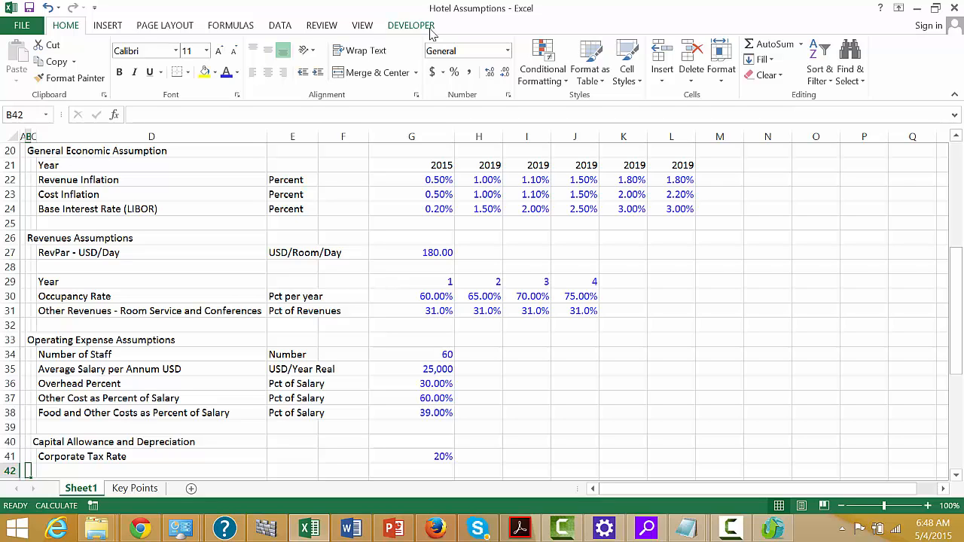
key("Right")
key("Up")
key("Up")
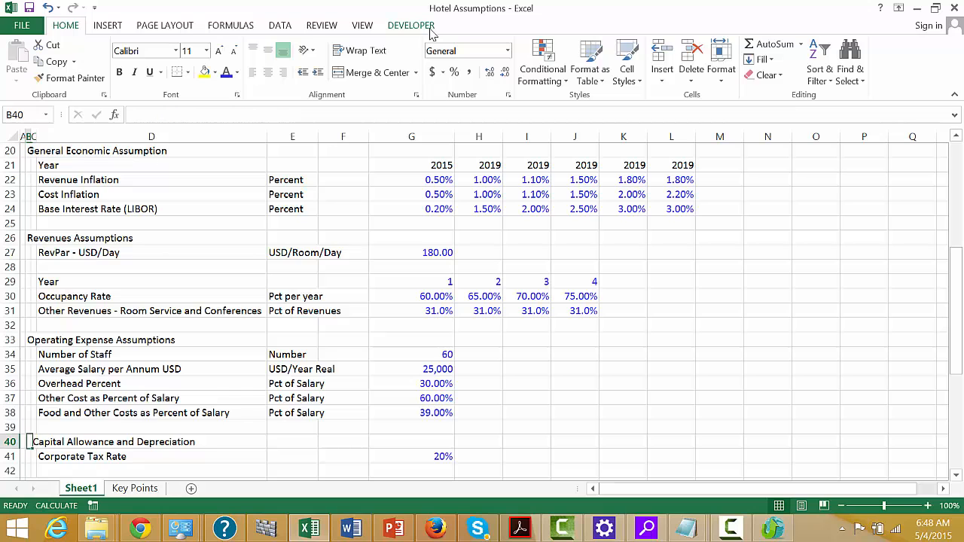
key("shift+Right")
key("Down")
key("Down")
key("Down")
key("Down")
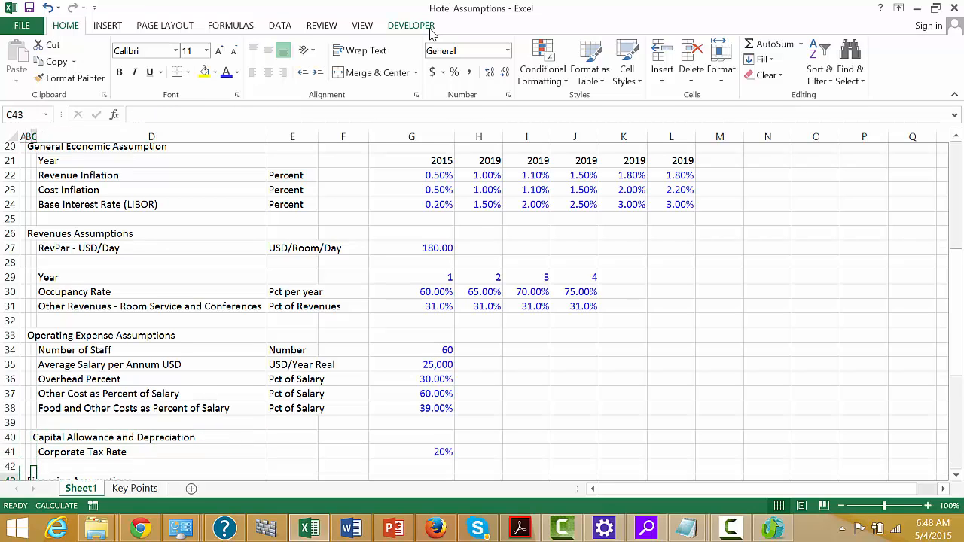
key("Up")
key("Up")
key("shift+space")
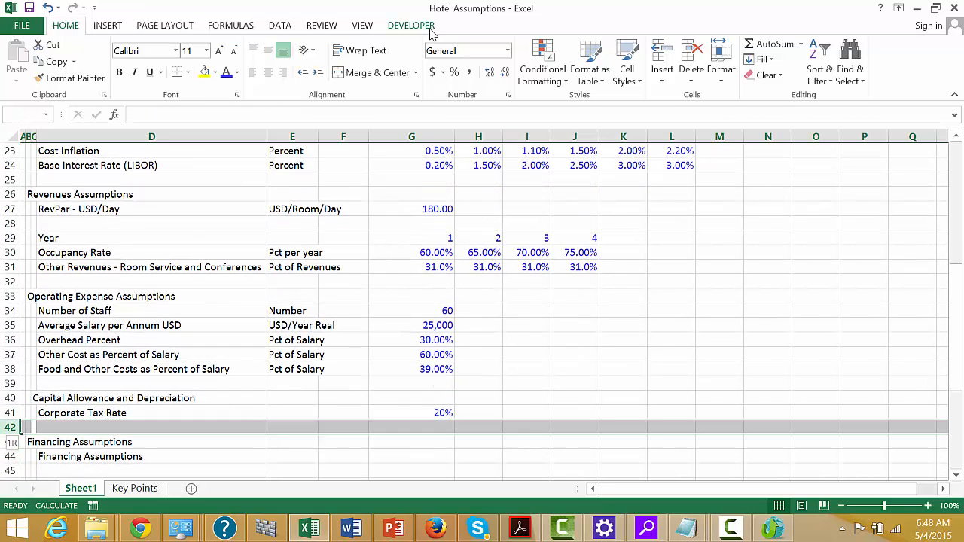
key("ctrl+shift+plus")
- Enter the label "Capital Allowance Period" in D42, beneath Corporate Tax Rate
key("Right")
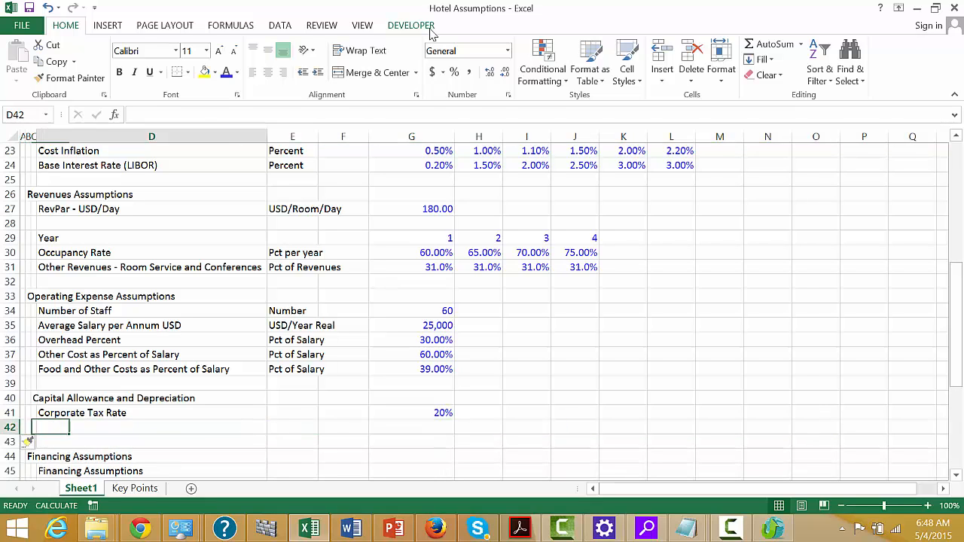
type("Ca")
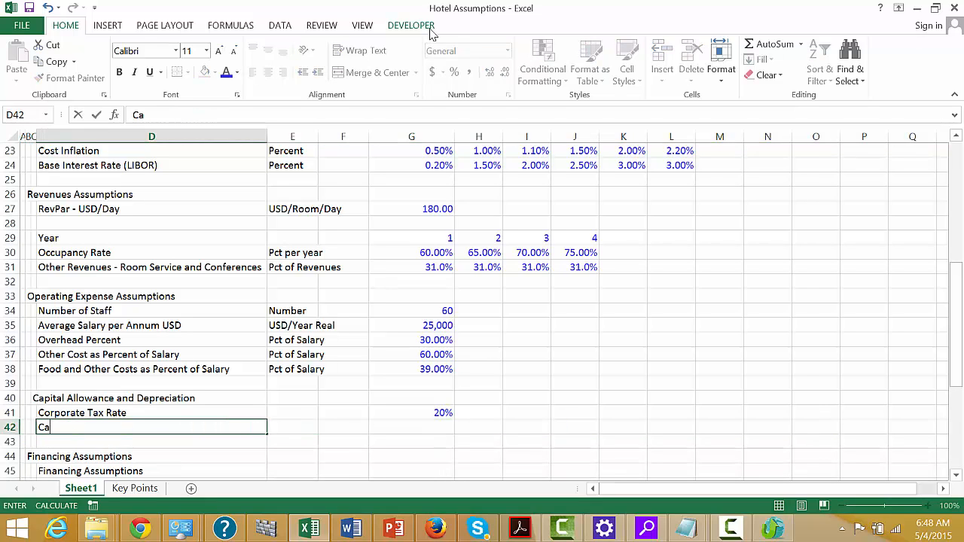
type("pital Allowance Period")
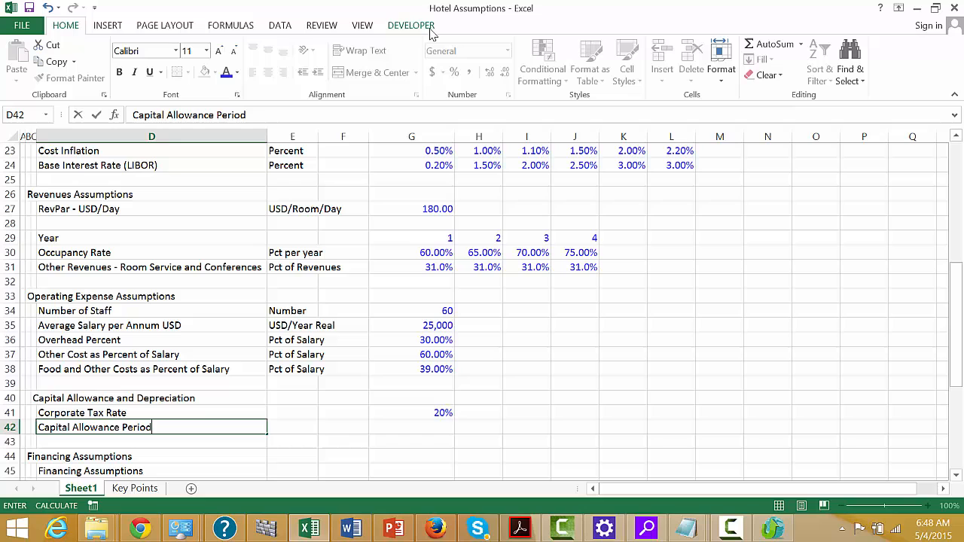
key("Return")
- Give the Capital Allowance Period the unit "Year" in E42 and the value 10 in G42 with a two-decimal number format
key("Up")
key("Right")
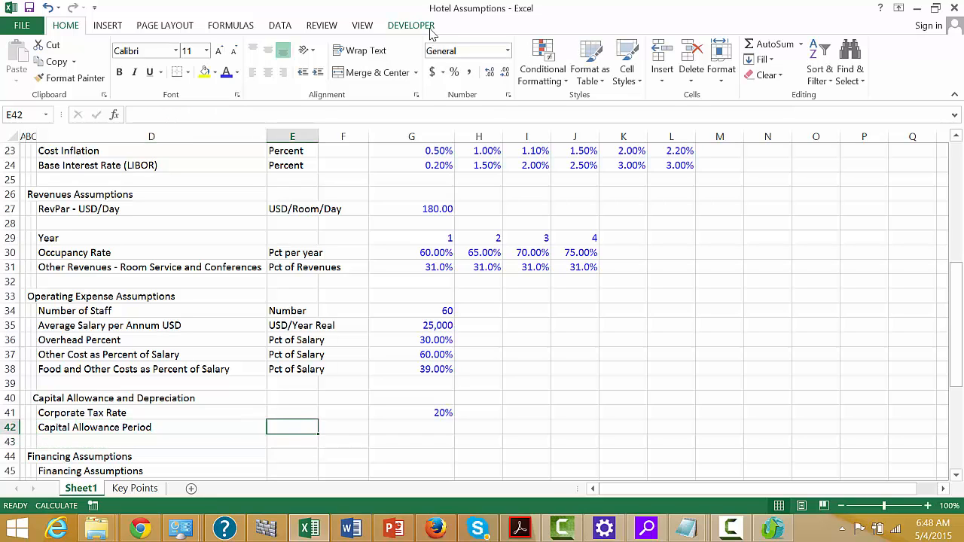
type("Ye")
key("Right")
key("Right")
type("10%")
key("Return")
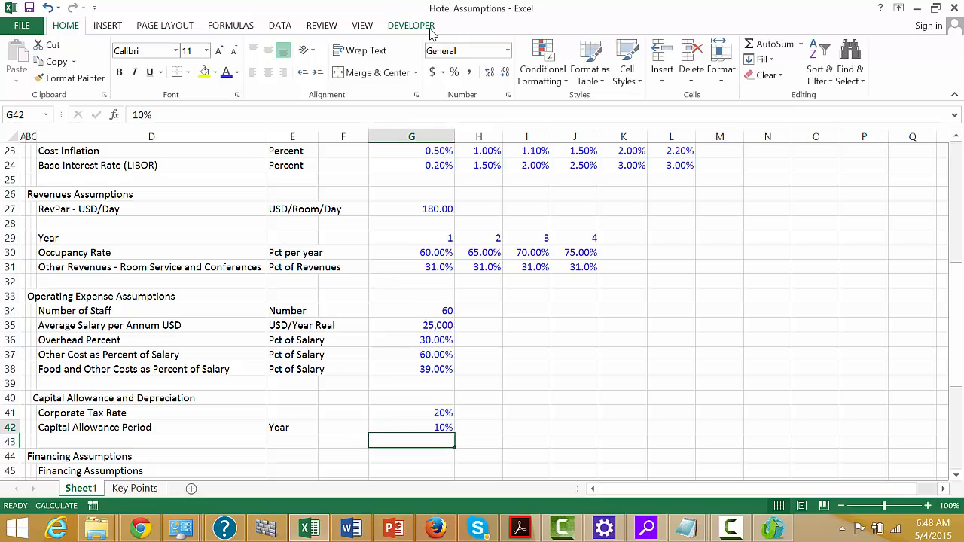
key("Up")
key("ctrl+shift+1")
type("10")
key("Return")
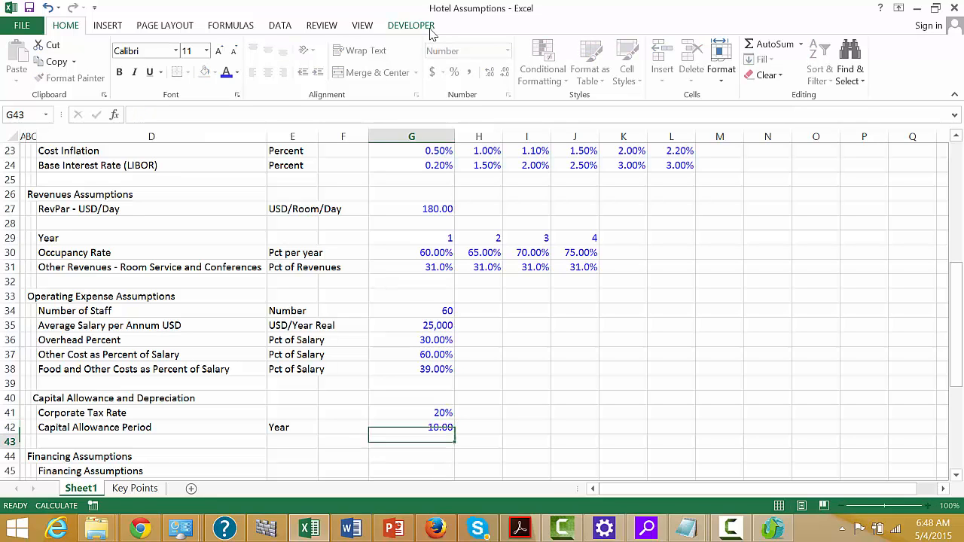
- Enter the unit "Percent" for the Corporate Tax Rate in E41
key("Up")
key("Up")
key("Left")
key("Left")
key("Left")
key("Left")
key("Right")
key("Right")
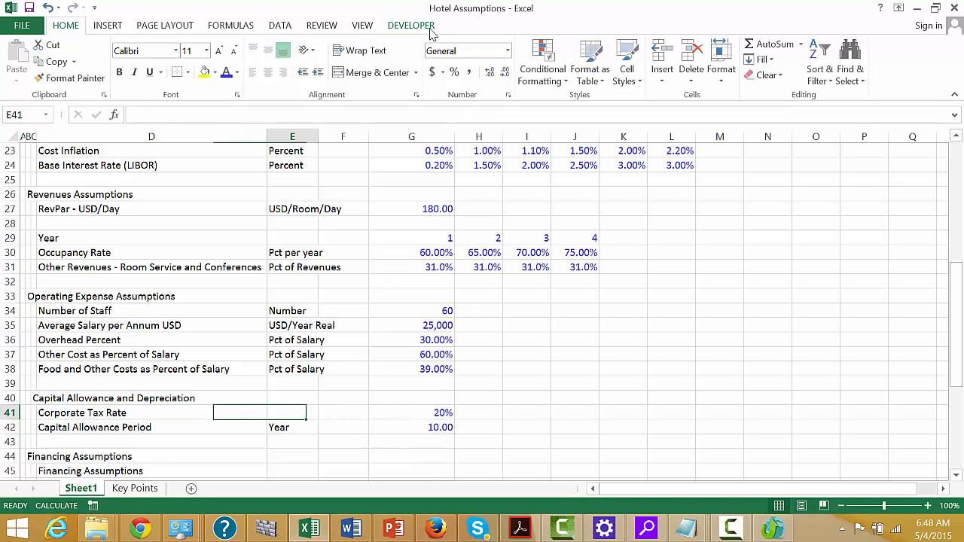
key("Right")
key("Right")
key("Left")
key("Left")
key("Left")
key("Left")
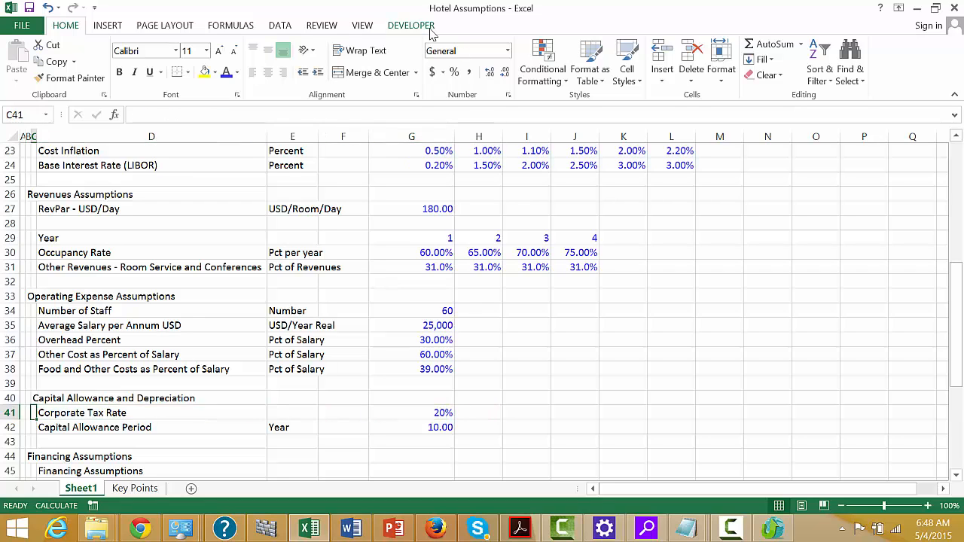
key("Right")
key("Right")
type("Pe")
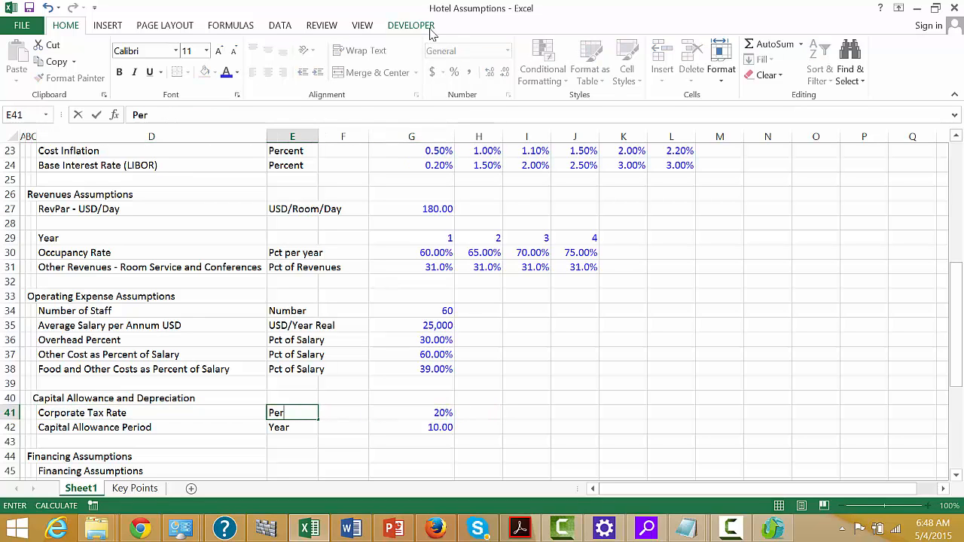
key("Return")
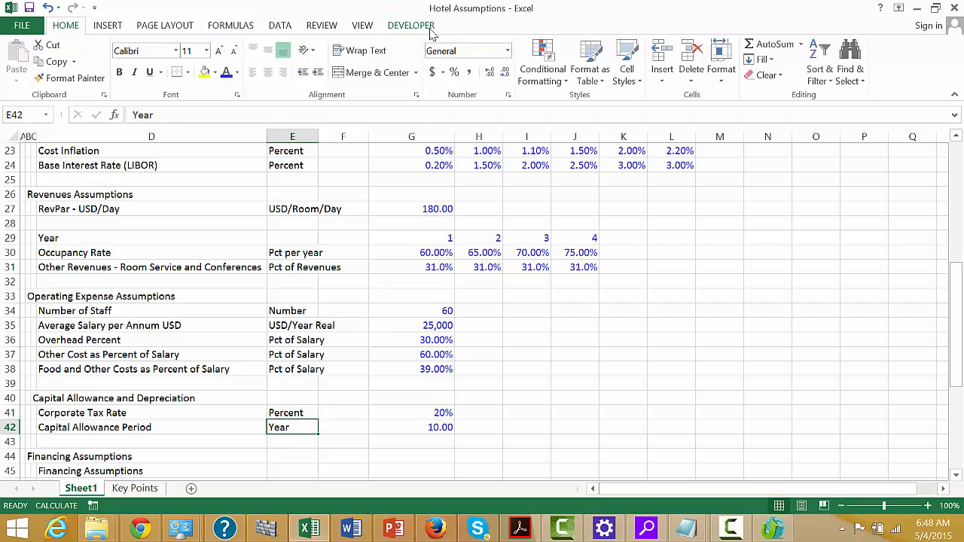
- Examine the headings and labels of the capital allowance section and the first financing assumption rows
key("Down")
key("Down")
key("Down")
key("Down")
key("Down")
key("Down")
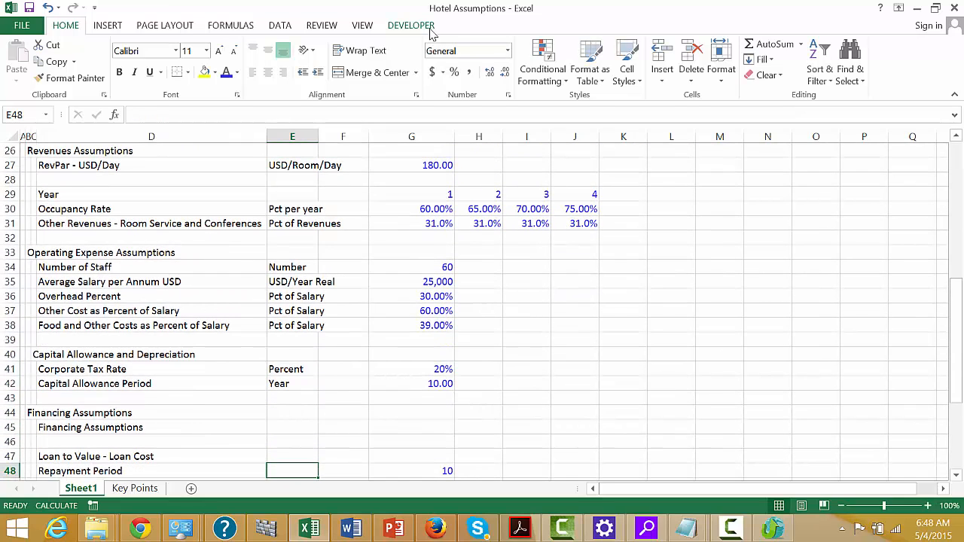
key("Left")
key("Left")
key("Up")
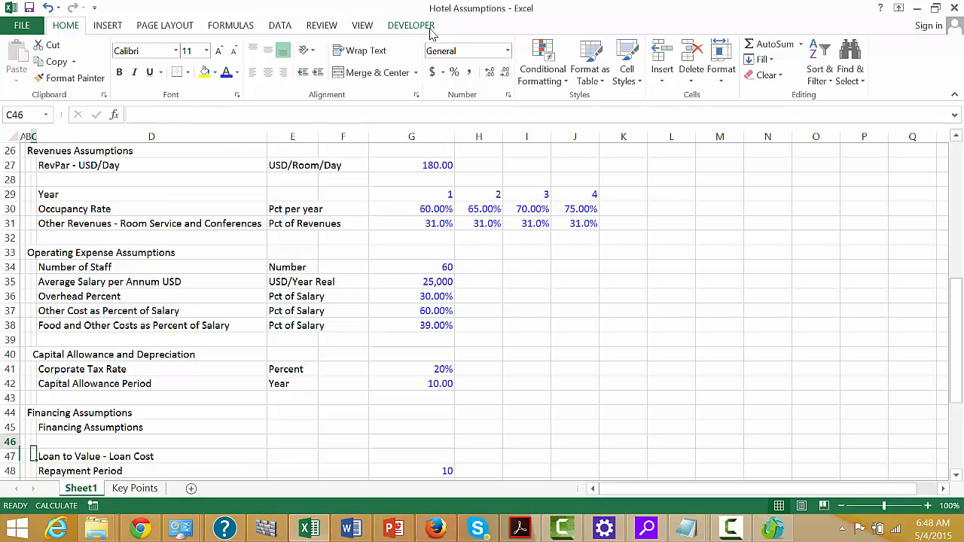
key("Up")
key("Up")
key("Up")
key("Up")
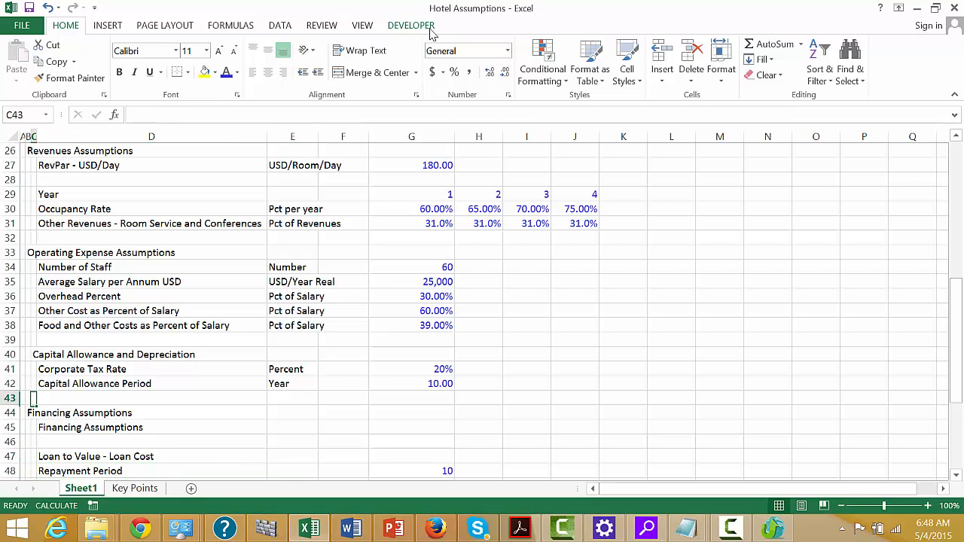
key("Up")
key("Up")
key("Up")
key("Down")
key("Down")
key("Down")
key("Down")
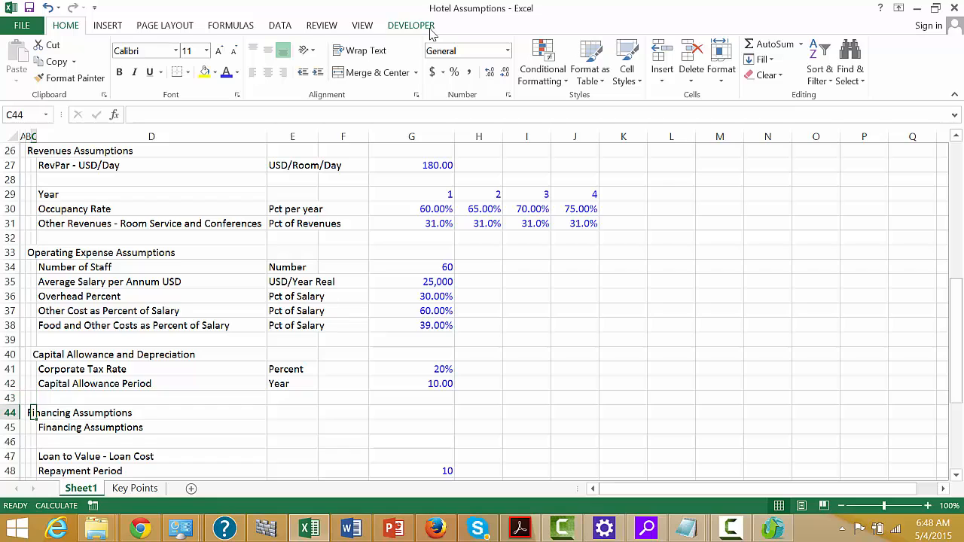
key("Down")
key("Right")
key("Left")
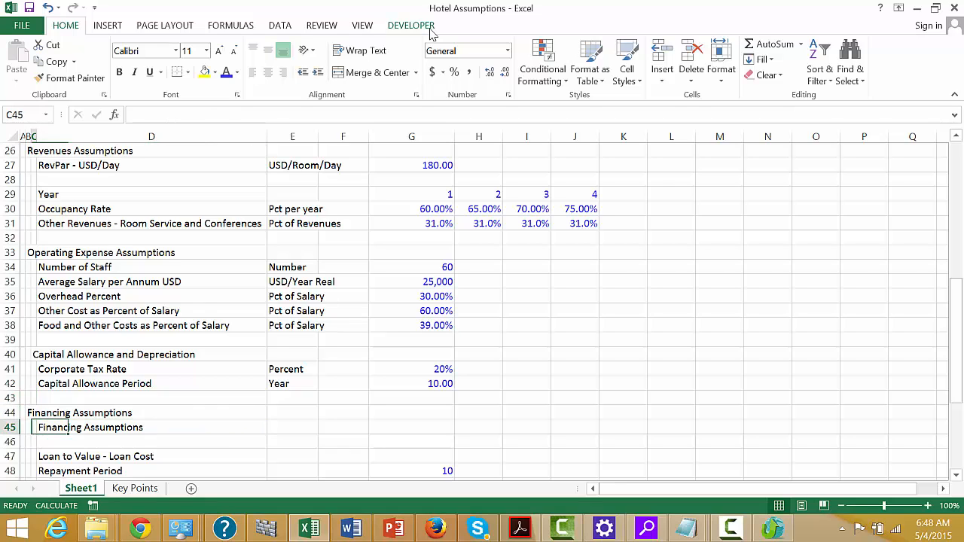
- Move the Financing Assumptions heading in row 44 from column B to C44
key("Up")
key("Left")
key("ctrl+x")
key("Right")
key("ctrl+v")
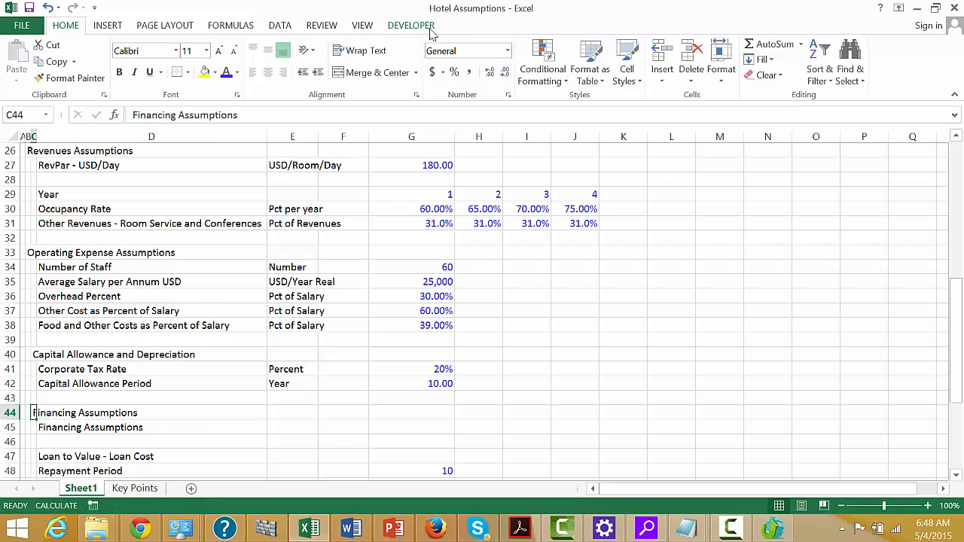
- Examine how the section headings above row 44 are indented, up to the revenue assumptions
key("Up")
key("Up")
key("Up")
key("Up")
key("Up")
key("Up")
key("Up")
key("Up")
key("Up")
key("Up")
key("Up")
key("Up")
key("Up")
key("Up")
key("Down")
key("Down")
key("Down")
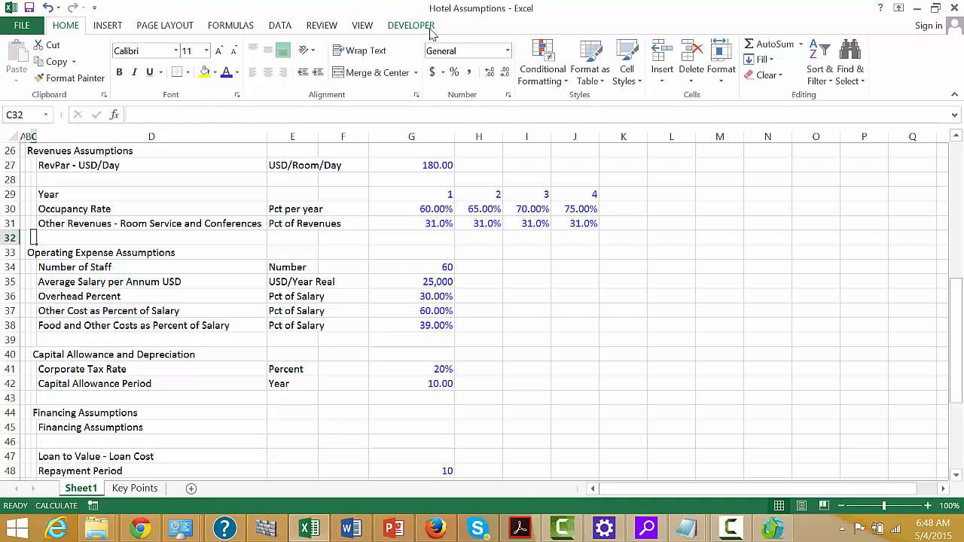
- Move the Capital Allowance and Depreciation heading from C40 to A40
key("Left")
key("Down")
key("Down")
key("Down")
key("Down")
key("Down")
key("Down")
key("Down")
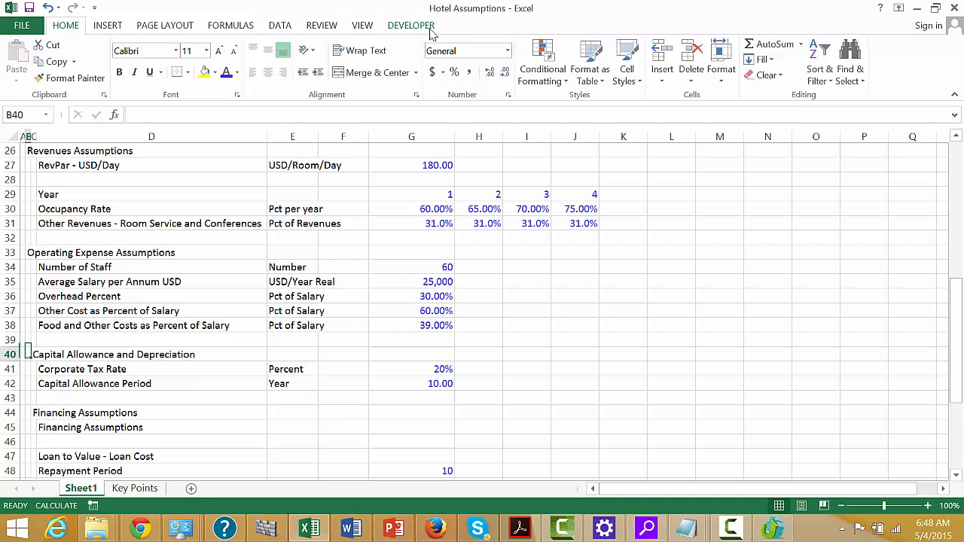
key("Right")
key("ctrl+x")
key("Left")
key("ctrl+v")
- Move the Financing Assumptions heading from C44 to A44
key("Down")
key("Down")
key("Down")
key("Down")
key("Down")
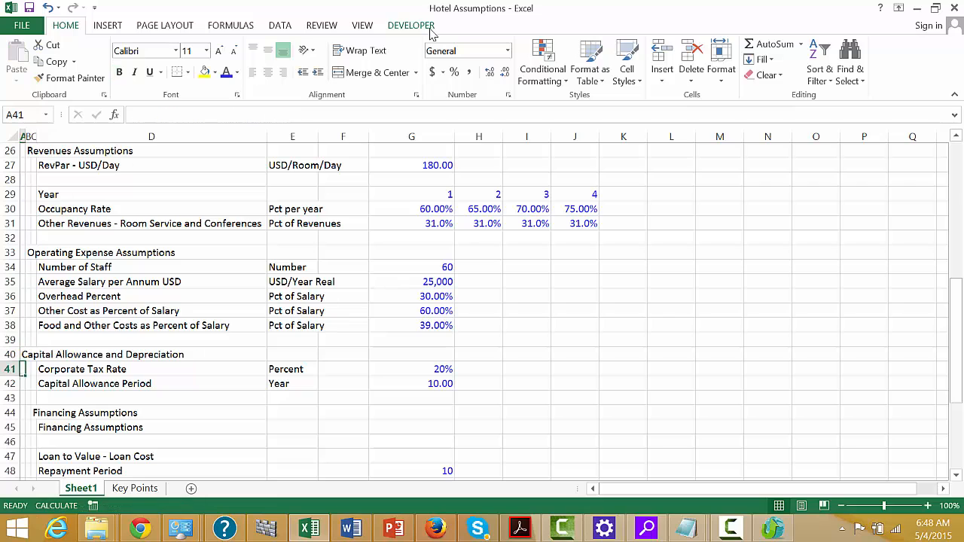
key("Up")
key("Right")
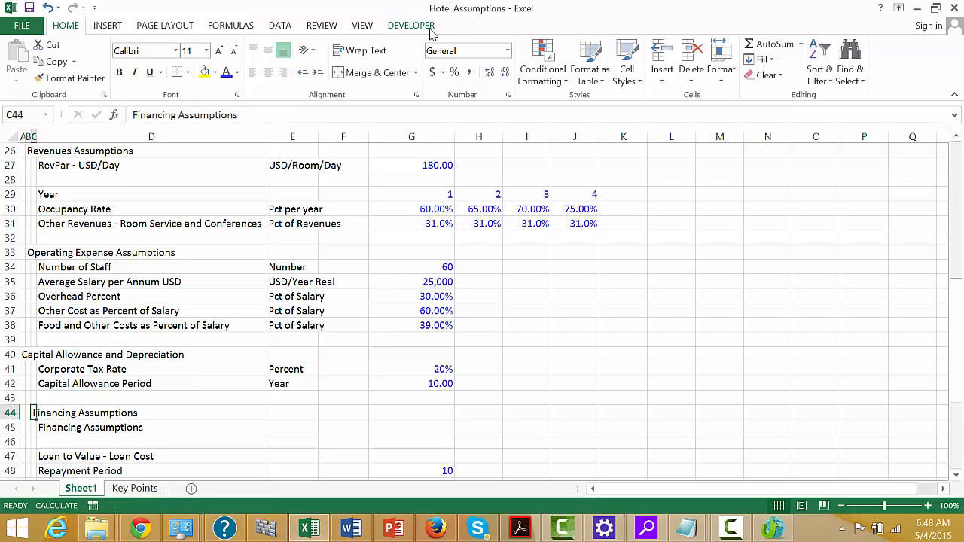
key("ctrl+x")
key("Left")
key("ctrl+v")
- Delete the duplicate Financing Assumptions row 45 and the blank row beneath it
key("Down")
key("Left")
key("shift+space")
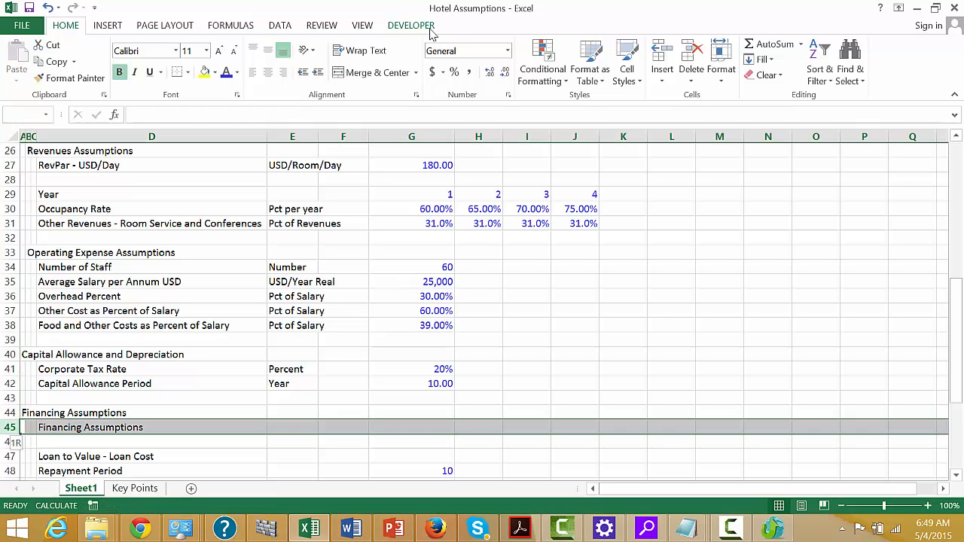
key("ctrl+minus")
key("ctrl+minus")
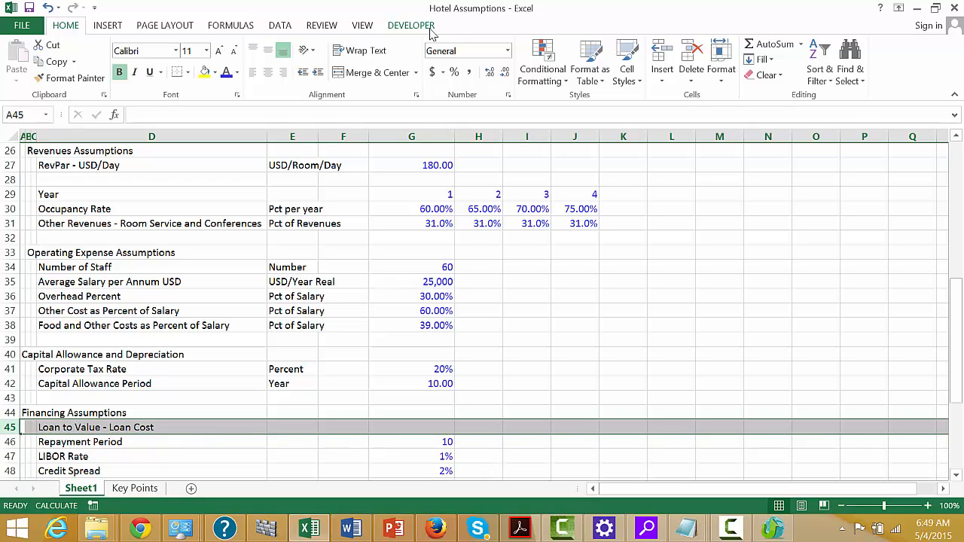
- Set the Loan to Value - Loan Cost assumption in G45 to 80%
key("Right")
key("Right")
key("Right")
key("Right")
key("Right")
key("Right")
key("Right")
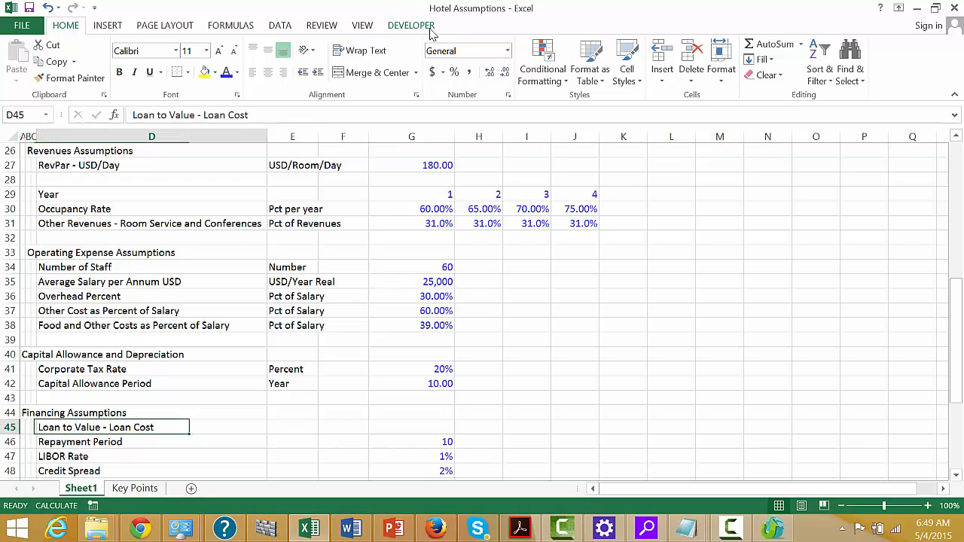
key("Left")
type("80")
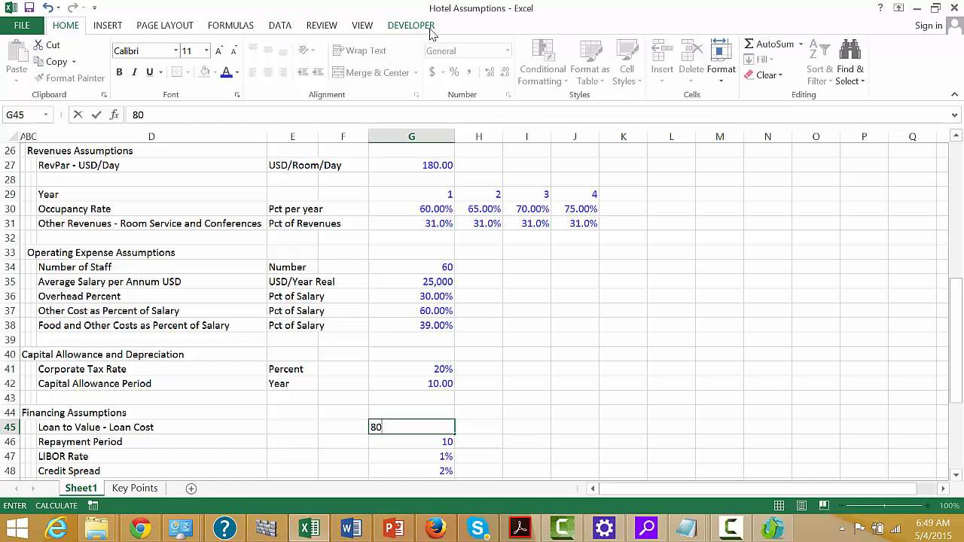
type("%")
key("Return")
- Delete the LIBOR Rate row 47 from the financing assumptions
key("Down")
key("Down")
key("Down")
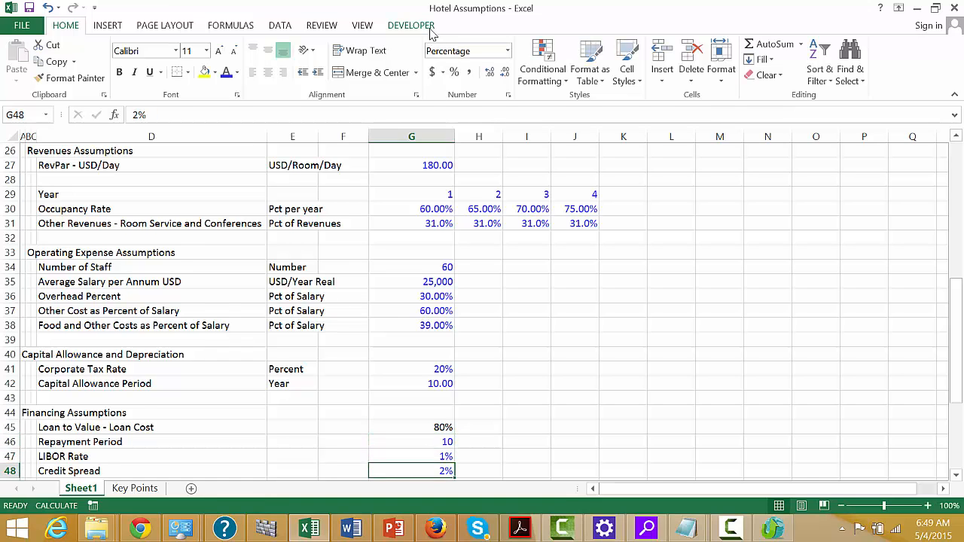
key("Up")
key("Up")
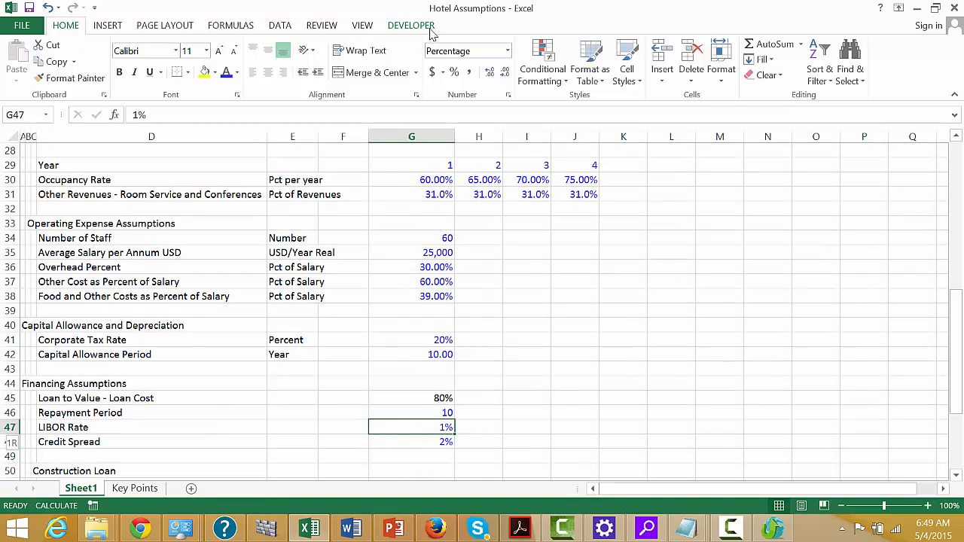
key("shift+space")
key("ctrl+minus")
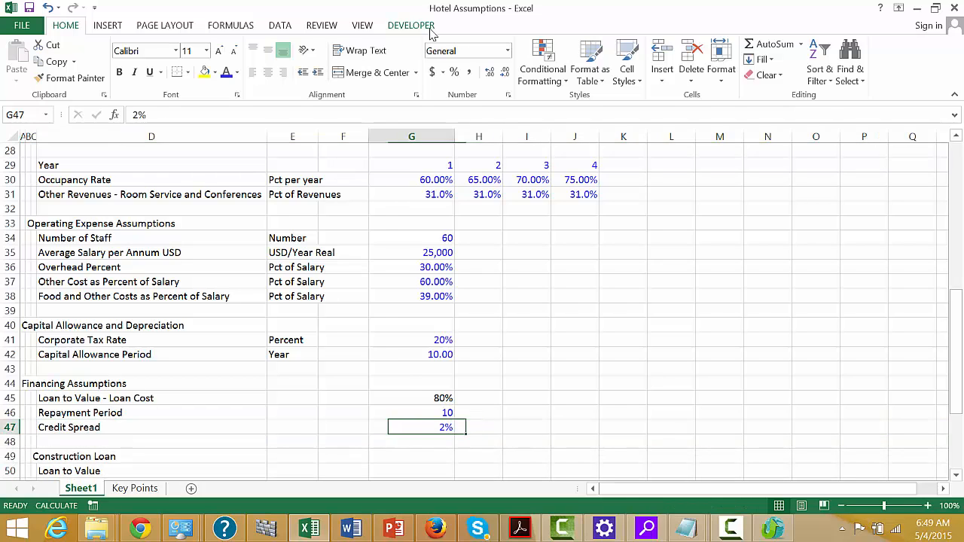
- Set the Credit Spread in G47 to 1.5% and display it with two decimals
type("1.5")
key("Return")
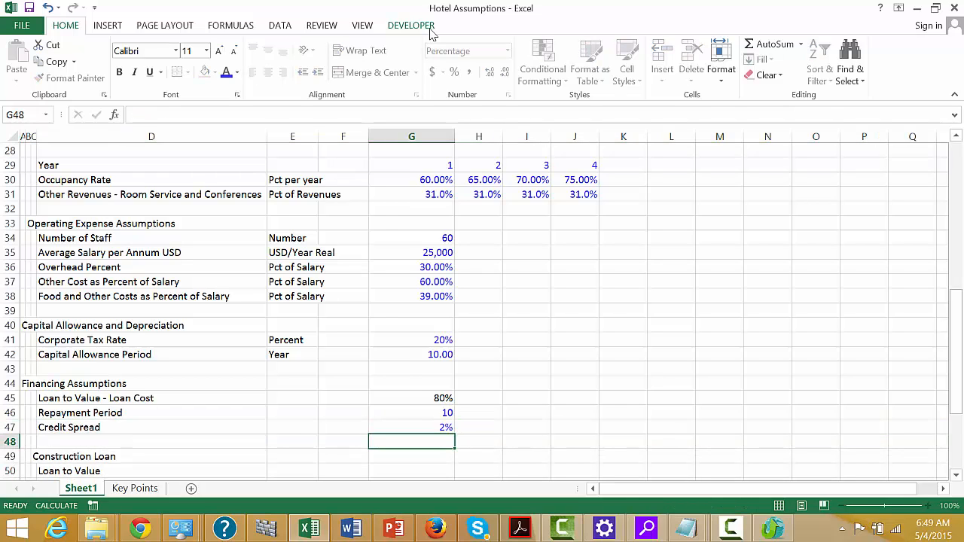
key("Up")
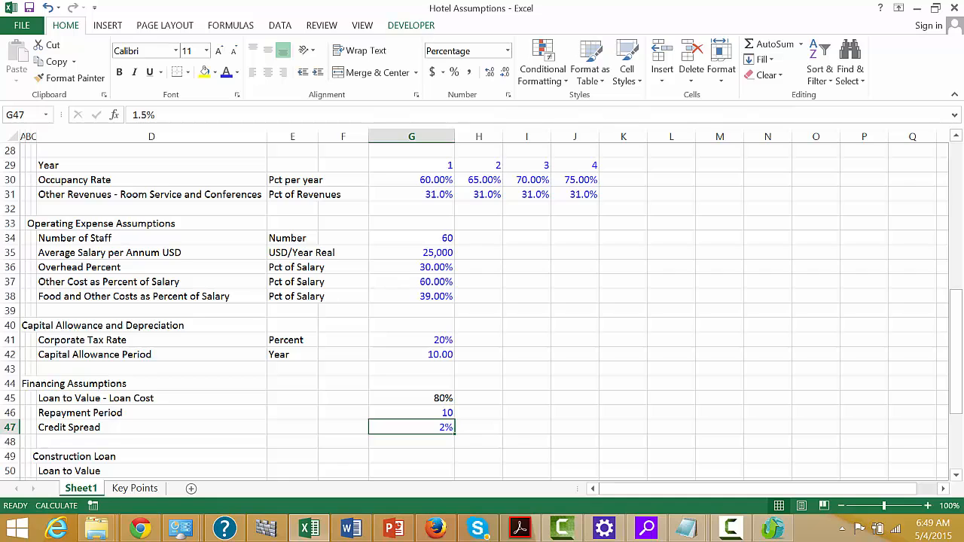
left_click(489, 73)
- Display the Repayment Period in G46 with two decimal places
key("Up")
key("Up")
key("Down")
left_click(490, 72)
left_click(489, 72)
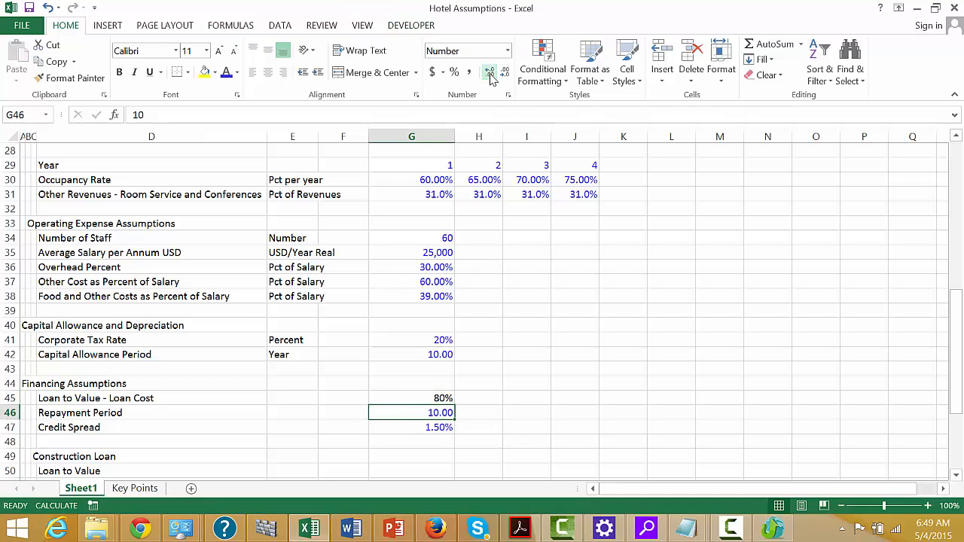
- Set the construction loan's Loan to Value in G50 to 65%
key("Down")
key("Down")
key("Down")
key("Left")
key("Left")
key("Down")
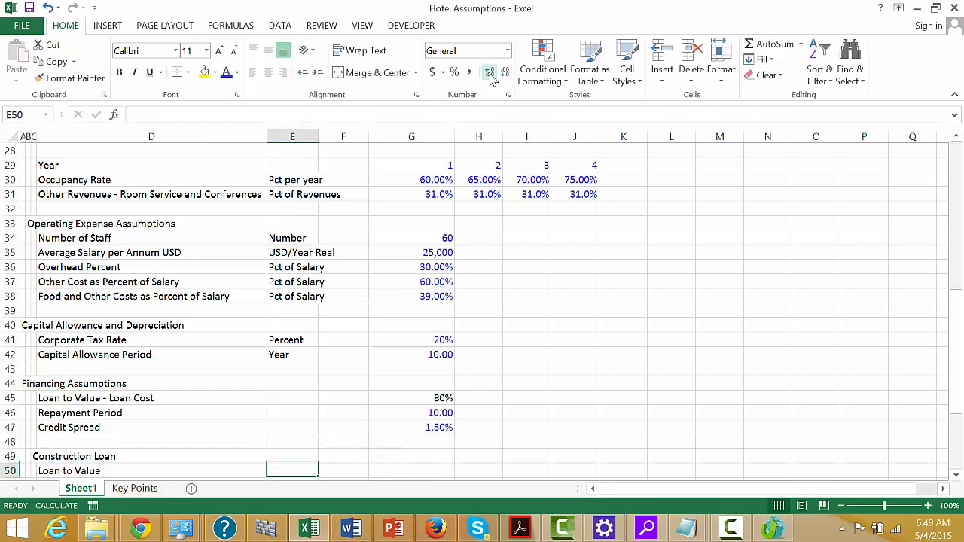
key("Down")
key("Up")
key("Right")
key("Right")
type("6")
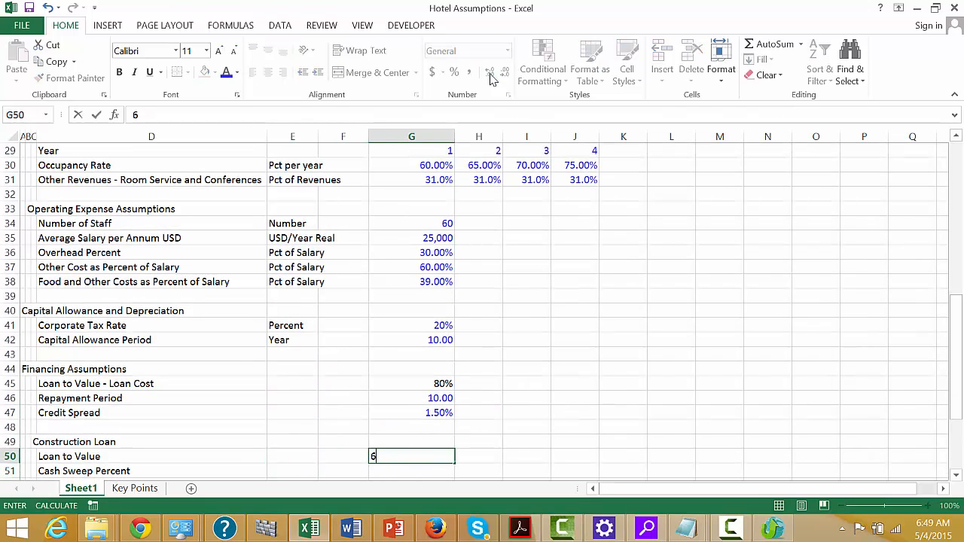
type("5%")
key("Return")
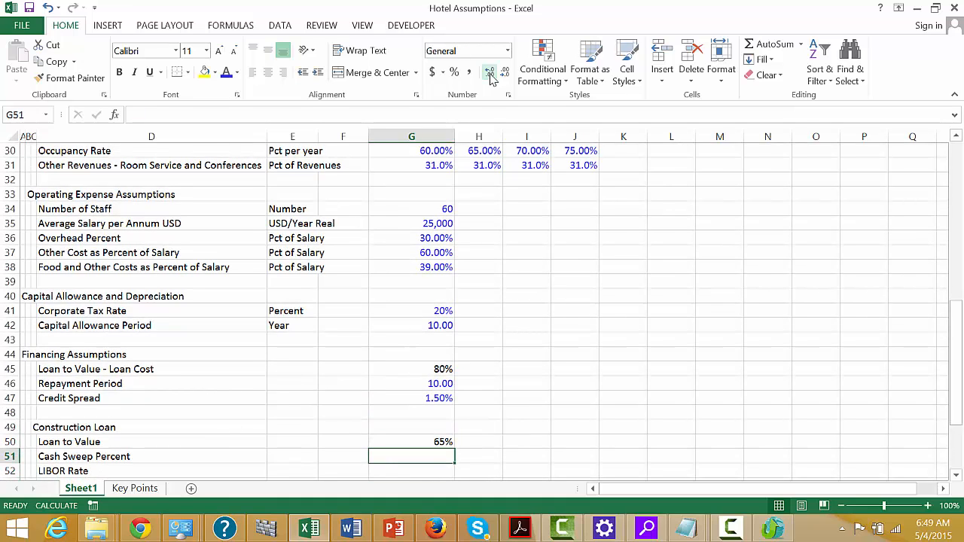
- Set the construction loan's Cash Sweep Percent in G51 to 70%
type("70$")
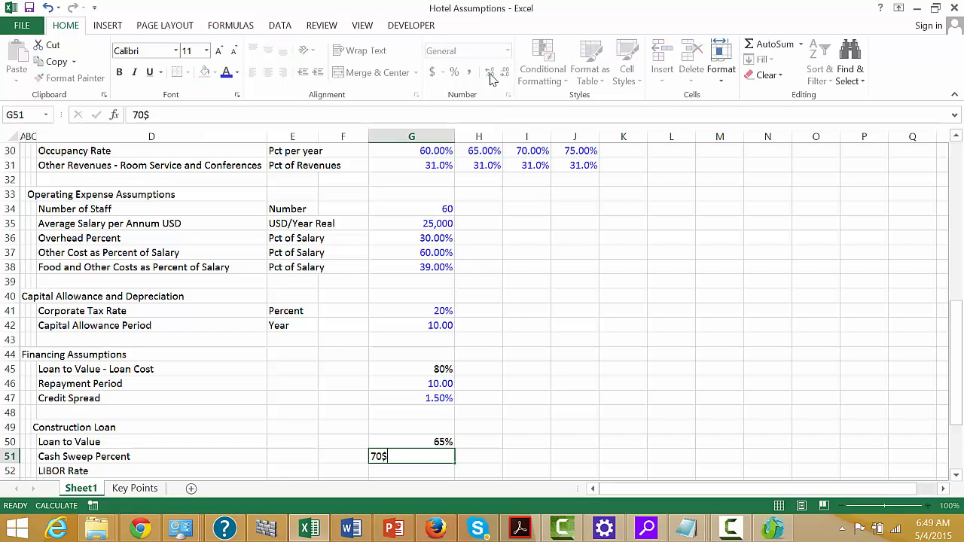
key("Return")
key("Up")
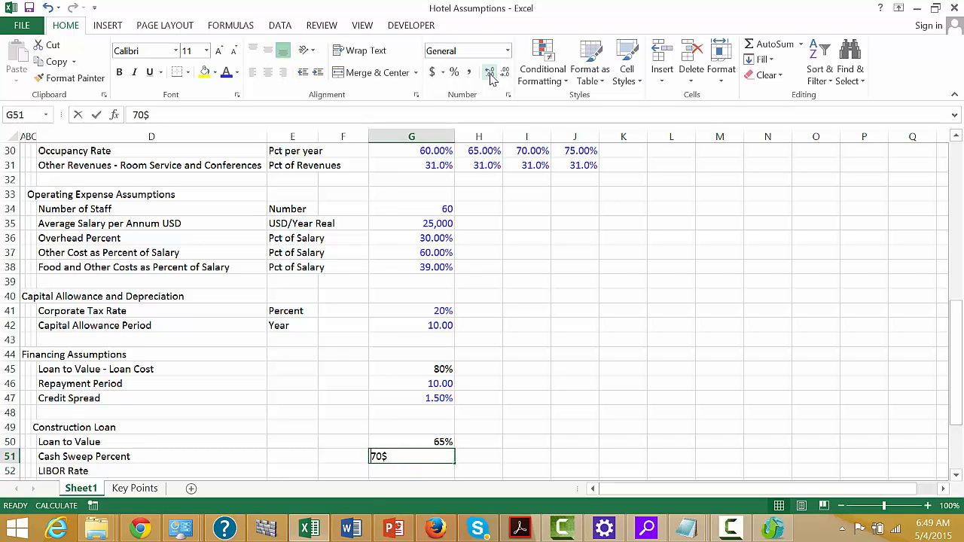
type("70%")
key("Return")
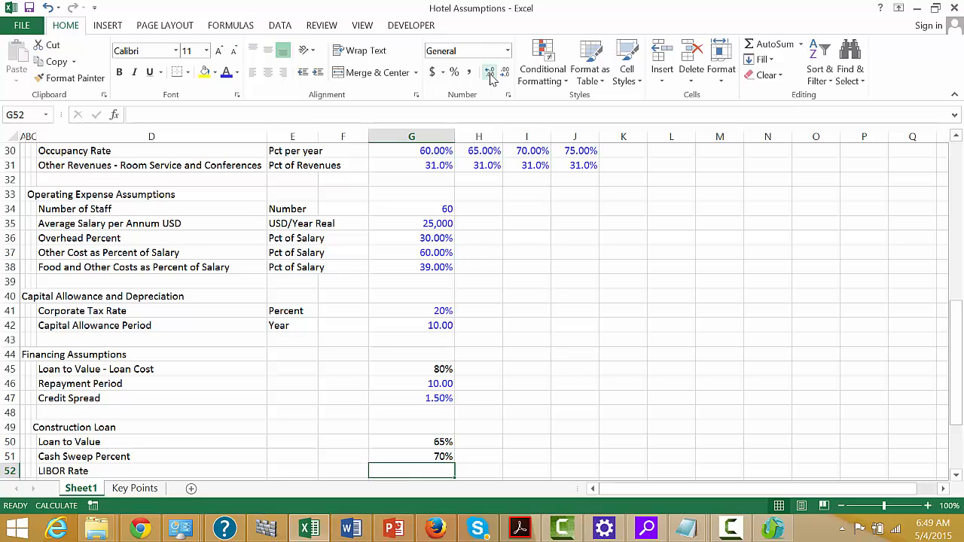
- Delete the LIBOR Rate row 52 from the construction loan section
key("Left")
key("Left")
key("Left")
key("Left")
key("Left")
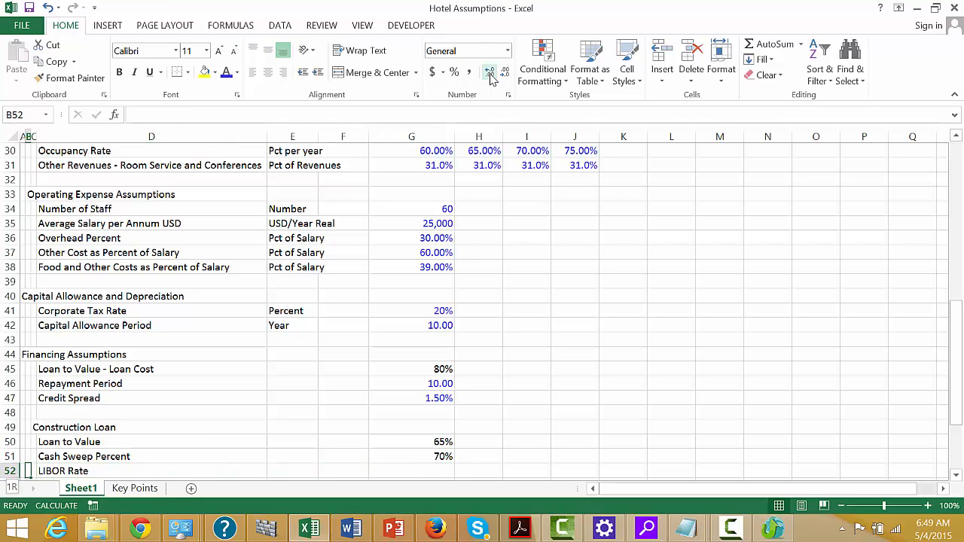
key("shift+space")
key("ctrl+minus")
key("Down")
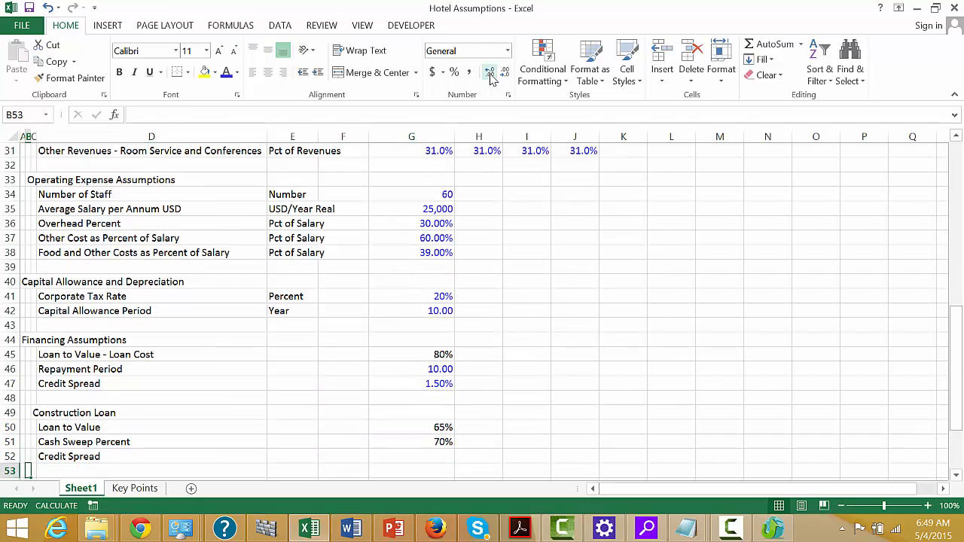
- Set the construction loan's Credit Spread in G52 to 2% with a two-decimal percentage format
key("Up")
key("Right")
key("Right")
key("Right")
key("Right")
key("Right")
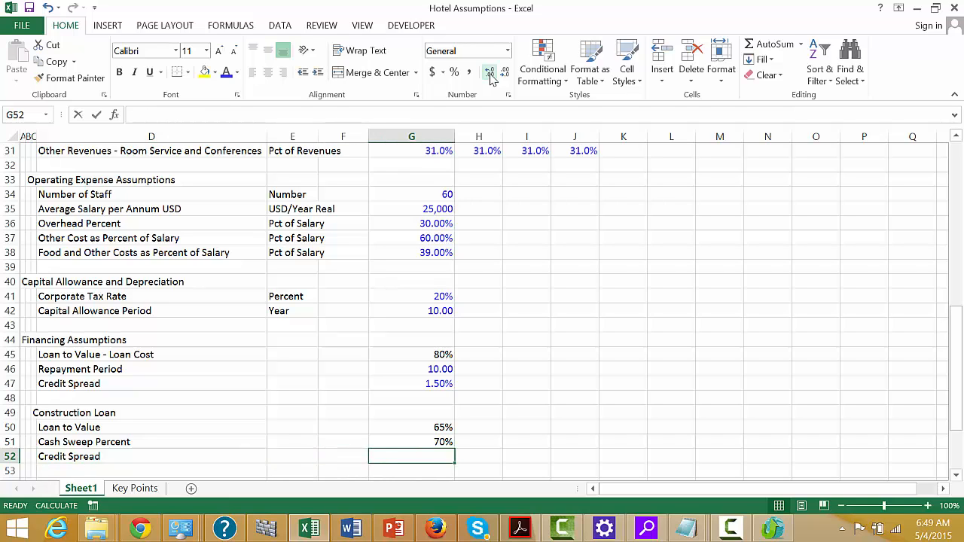
type("2")
key("Return")
key("Up")
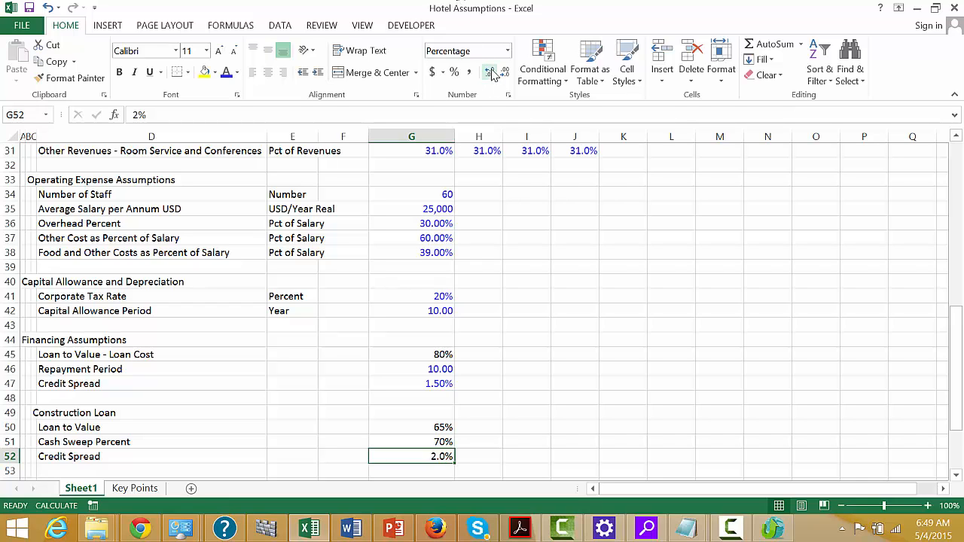
- Run the colouring macro to apply blue font to the sheet's hard-coded number inputs
key("Up")
key("Left")
key("Left")
key("Left")
key("Left")
key("Left")
key("Left")
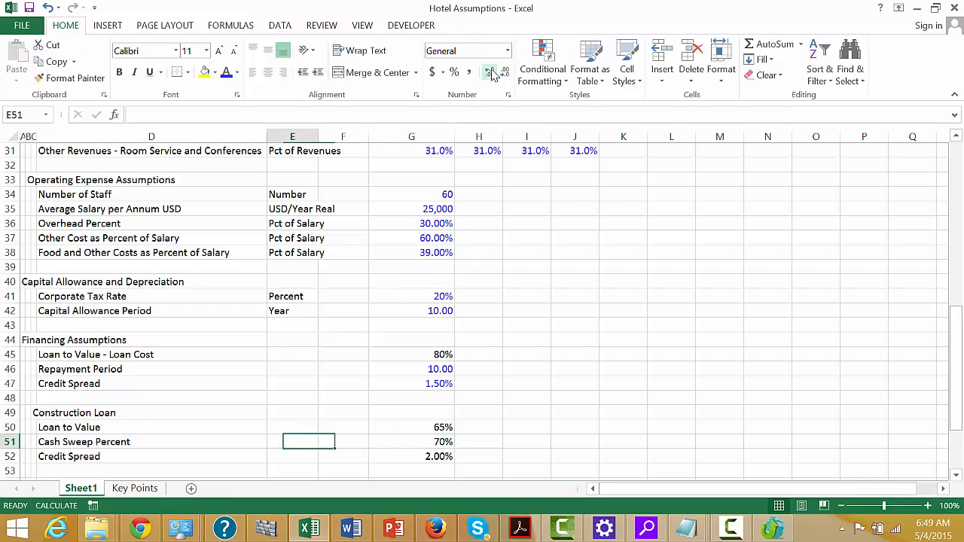
key("ctrl+shift+c")
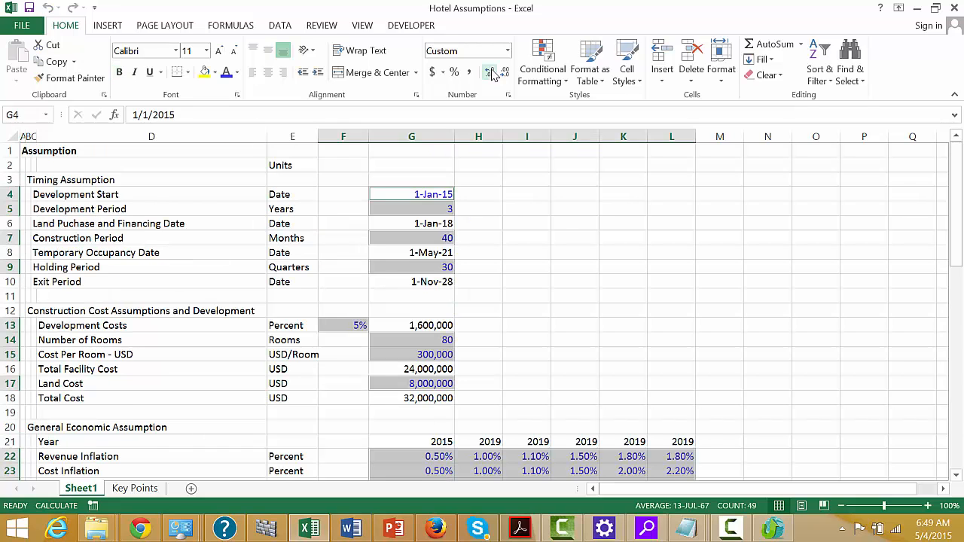
- Review the recoloured inputs throughout the assumptions sheet, from the timing section down to the construction loan section
key("Down")
key("Up")
key("Up")
key("Up")
key("Up")
key("Left")
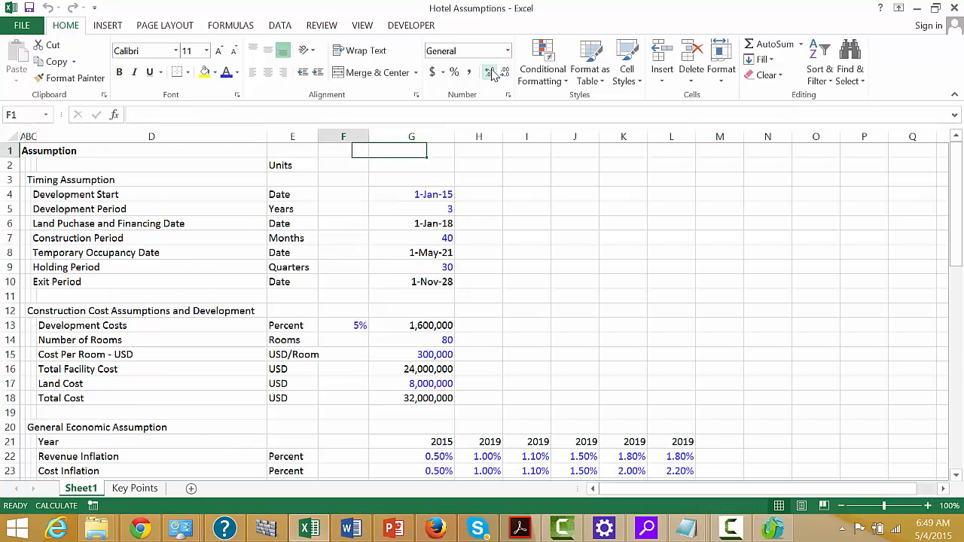
key("Left")
key("Left")
key("Left")
key("Left")
key("Left")
key("Down")
key("Down")
key("Down")
key("Down")
key("Down")
key("Down")
key("Down")
key("Down")
key("Down")
key("Down")
key("Down")
key("Down")
key("Down")
key("Down")
key("Down")
key("Down")
key("Down")
key("Down")
key("Down")
key("Down")
key("Down")
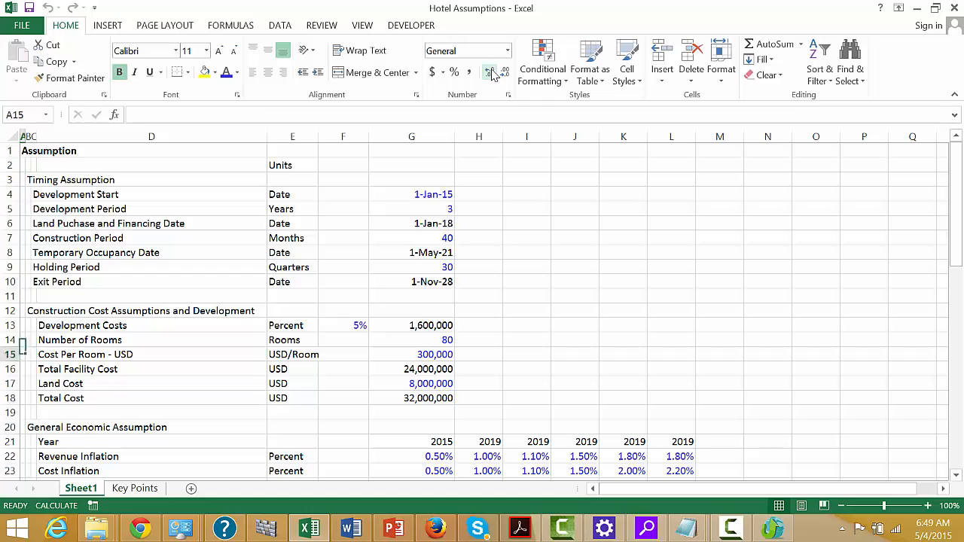
key("Down")
key("Down")
key("Down")
key("Down")
key("Down")
key("Down")
key("Down")
key("Down")
key("Down")
key("Down")
key("Down")
key("Down")
key("Down")
key("Down")
key("Down")
key("Down")
key("Down")
key("Down")
key("Down")
key("Down")
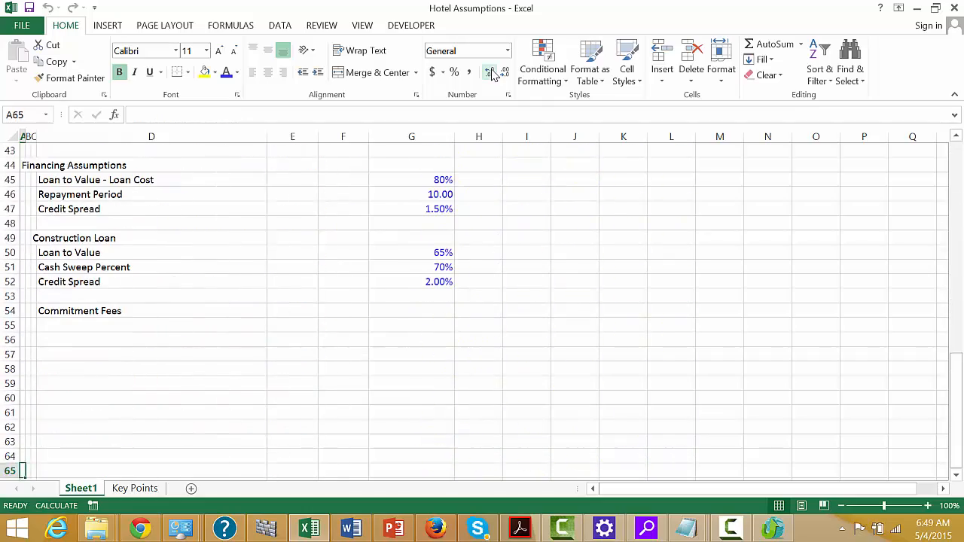
key("Up")
key("Up")
key("Up")
key("Up")
key("Up")
key("Up")
key("Up")
key("Up")
key("Up")
key("Up")
key("Up")
key("Up")
key("Up")
key("Up")
key("Up")
key("Up")
key("Up")
key("Up")
key("Up")
key("Up")
key("Up")
key("Up")
key("Up")
key("Up")
key("Up")
key("Up")
key("Up")
key("Up")
key("Up")
key("Up")
key("Up")
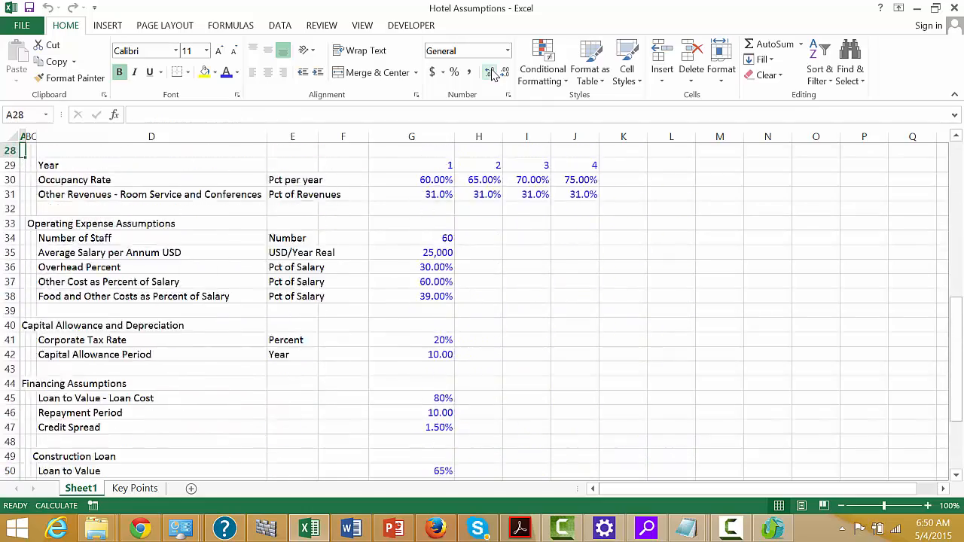
key("Down")
key("Down")
key("Down")
key("Down")
key("Down")
key("Down")
key("Down")
key("Down")
key("Down")
key("Down")
key("Down")
key("Down")
key("Down")
key("Down")
key("Down")
key("Down")
key("Down")
key("Down")
key("Down")
key("Down")
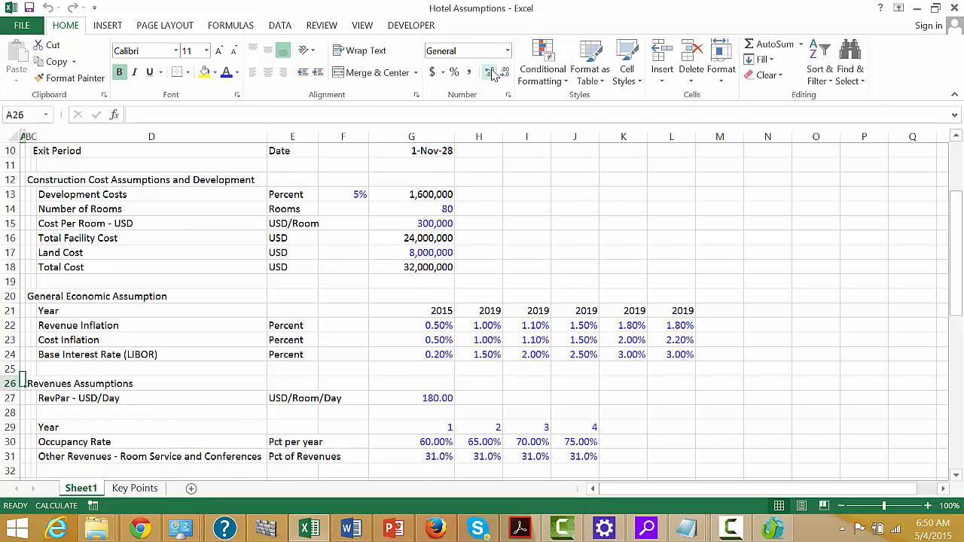
key("Down")
key("Down")
key("Down")
key("Down")
key("Down")
key("Down")
key("Down")
key("Down")
key("Down")
key("Down")
key("Down")
key("Down")
- Insert a new row 54 above Commitment Fees and label it "Up-front Fees" in column D
key("Up")
key("Up")
key("Up")
key("Up")
key("Up")
key("Up")
key("Up")
key("Up")
key("Up")
key("Up")
key("Up")
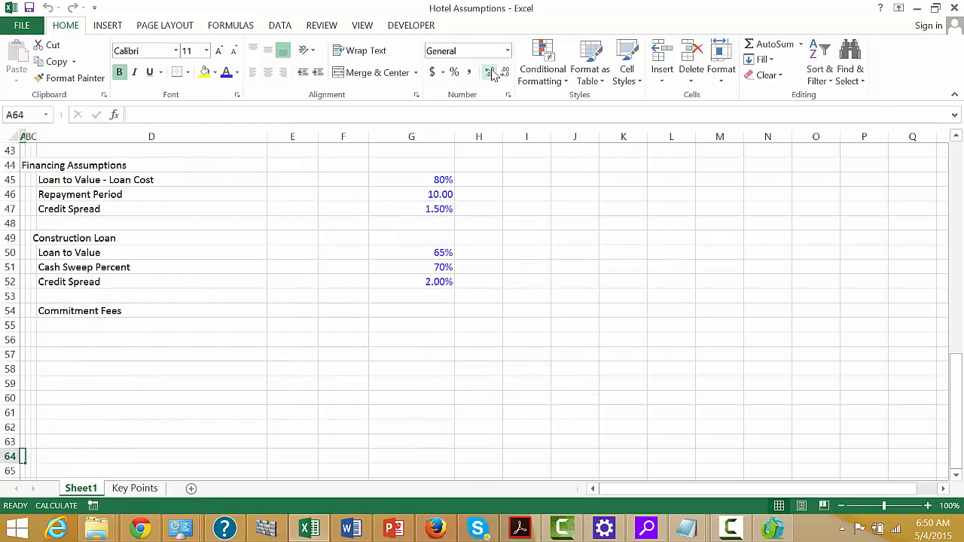
key("shift+space")
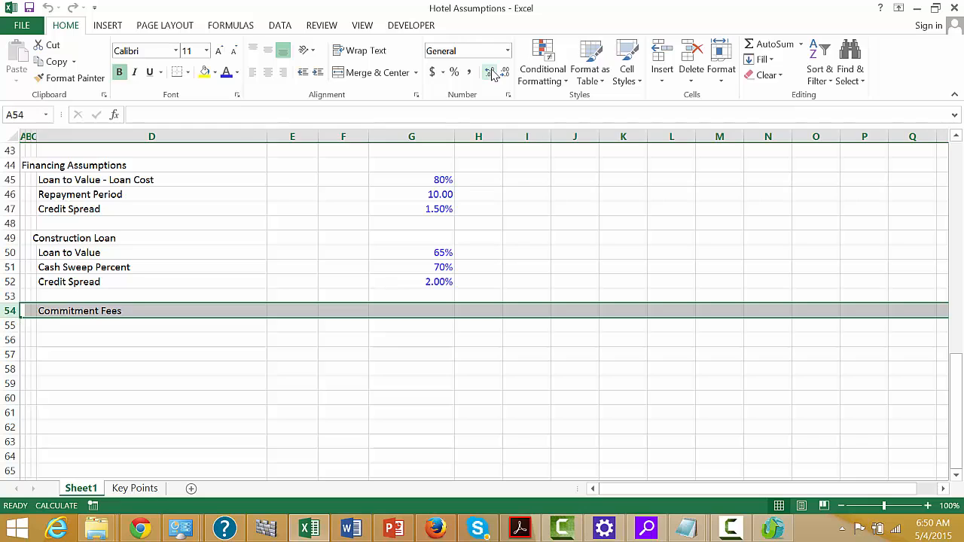
key("ctrl+shift+plus")
key("Right")
key("Right")
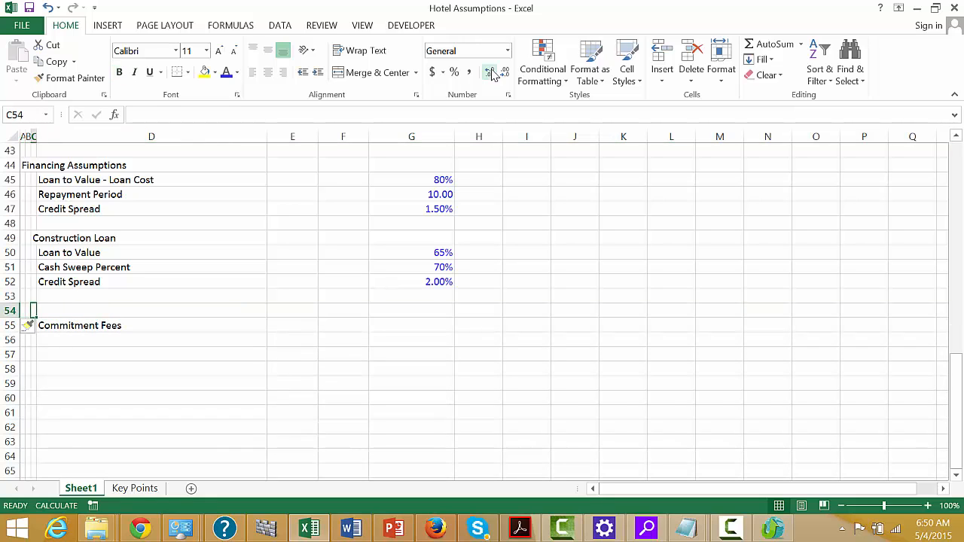
key("Right")
type("U")
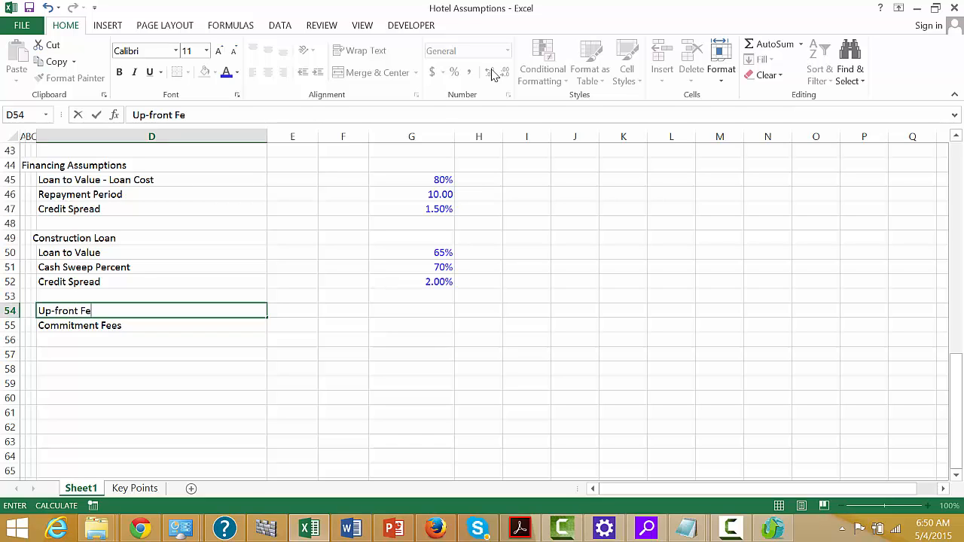
type("p-front Fees")
key("Return")
- Set Up-front Fees in G54 to 1% and Commitment Fees in G55 to 1.5%
key("Up")
key("Right")
key("Right")
key("Right")
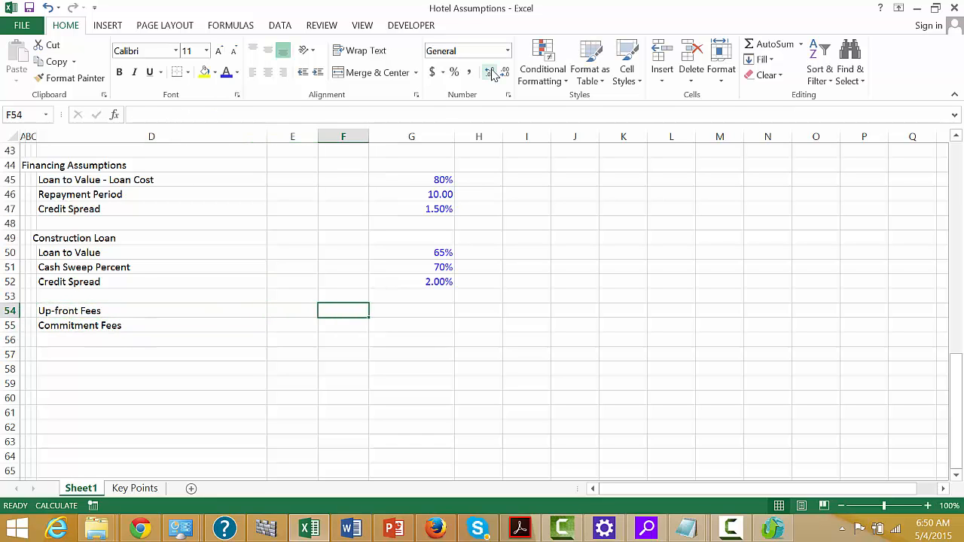
type("1%")
key("Return")
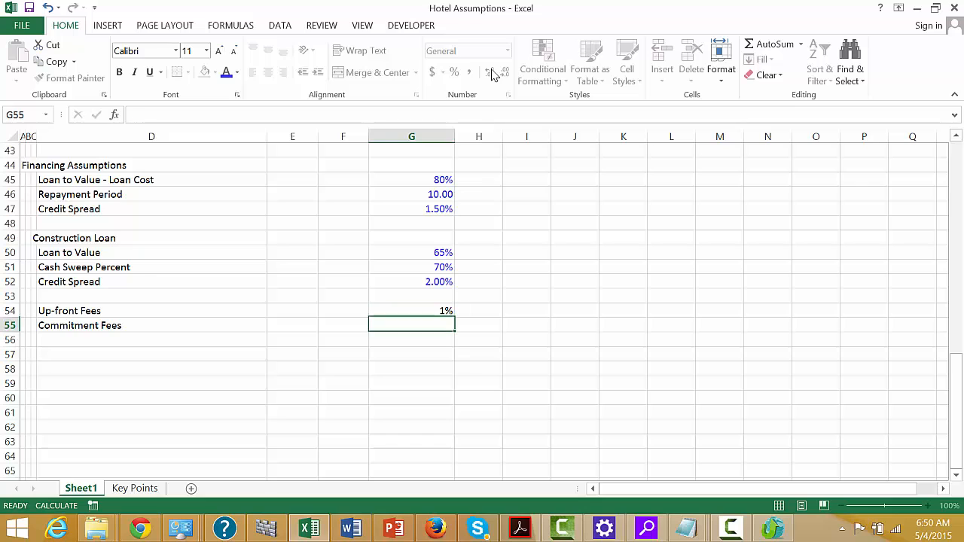
type("1.5")
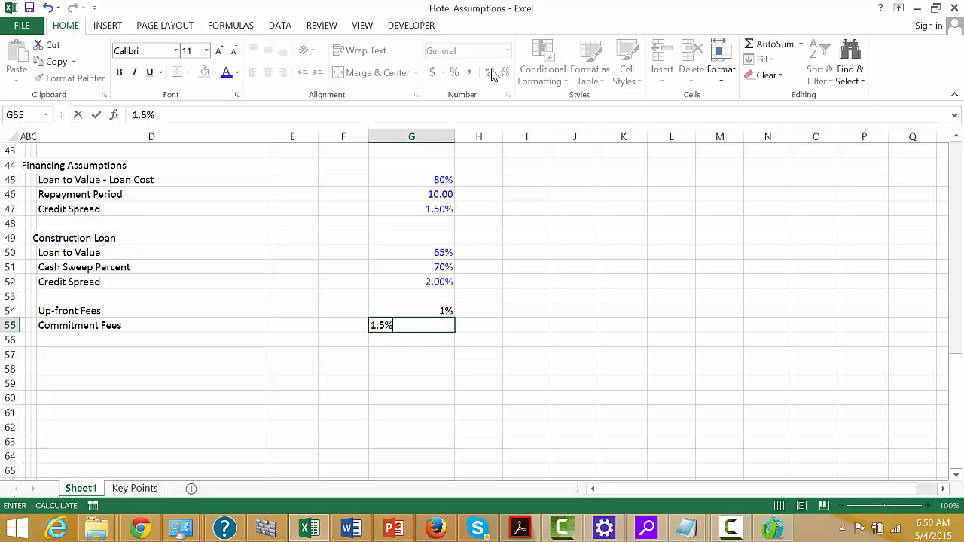
type("50%")
key("Return")
- Format the two fee percentages in G54:G55 with one decimal place
key("Up")
key("shift+Down")
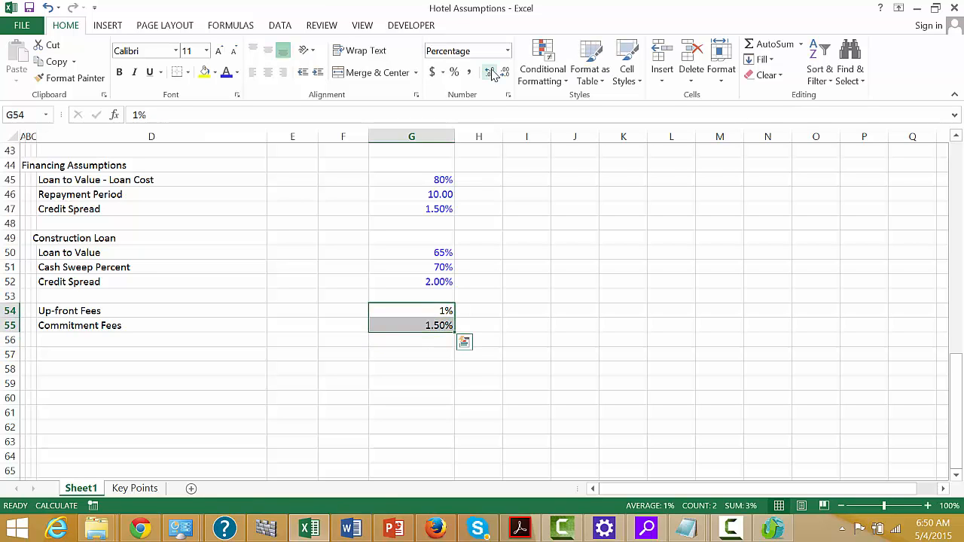
left_click(490, 71)
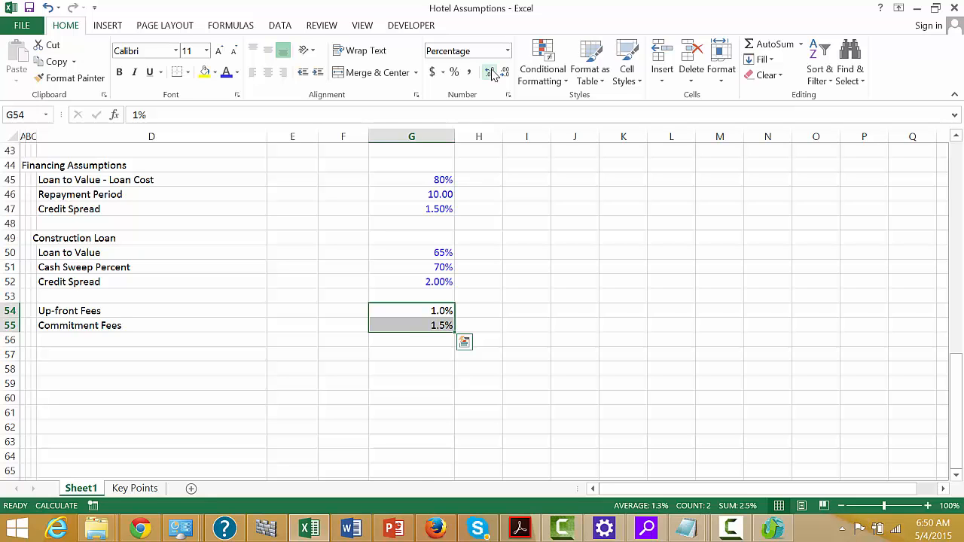
- Look over the assumption inputs from the loan fees back up to the Base Interest Rate row
key("Up")
key("Up")
key("Up")
key("Up")
key("Up")
key("Up")
key("Up")
key("Up")
key("Up")
key("Up")
key("Up")
key("Up")
key("Up")
key("Up")
key("Up")
key("Up")
key("Up")
key("Up")
key("Up")
key("Up")
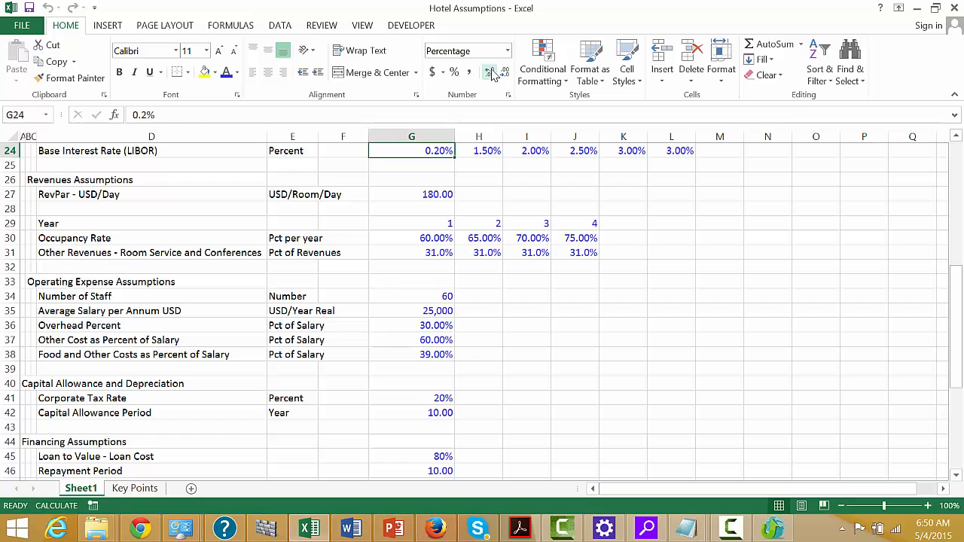
- Save the workbook as Hotel Assumptions in the Excel Macro-Enabled Workbook format, replacing the existing file
key("F12")
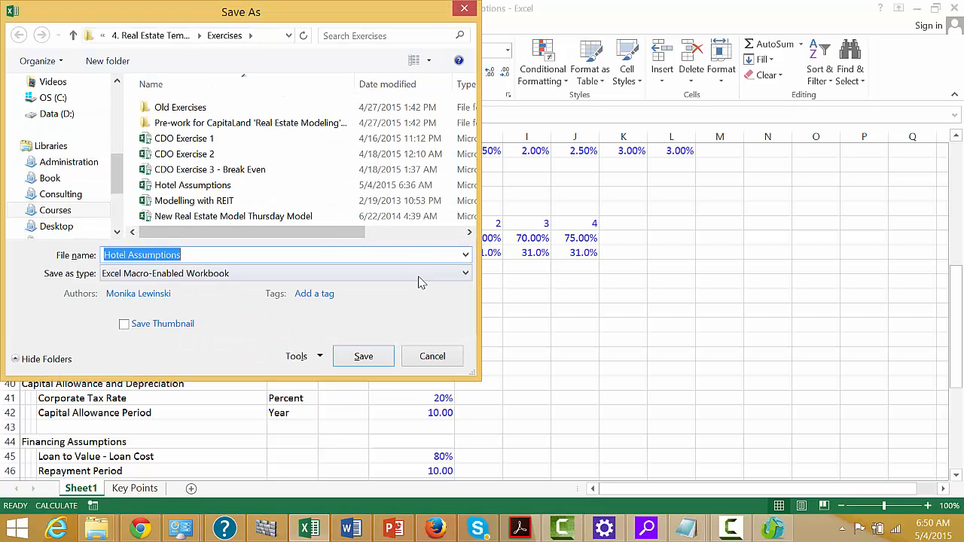
left_click(467, 277)
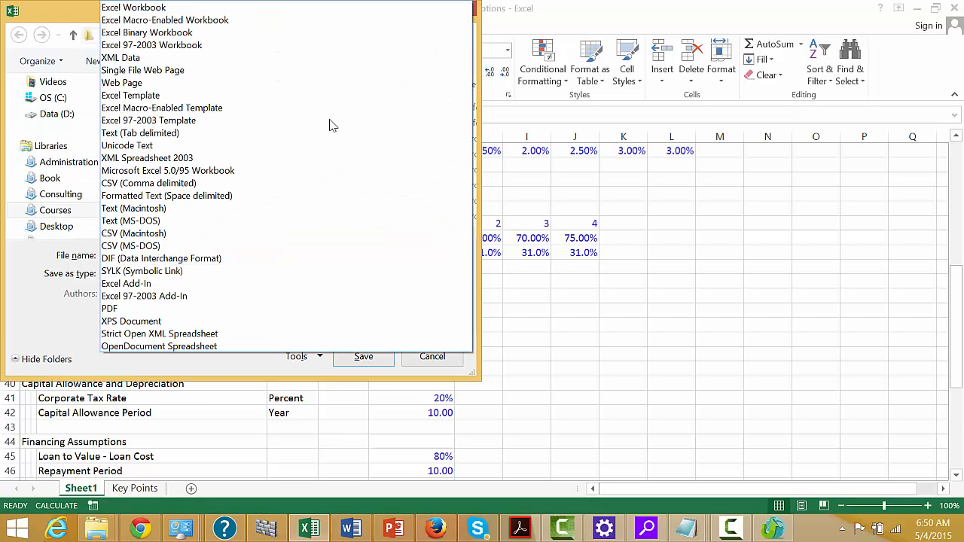
left_click(244, 21)
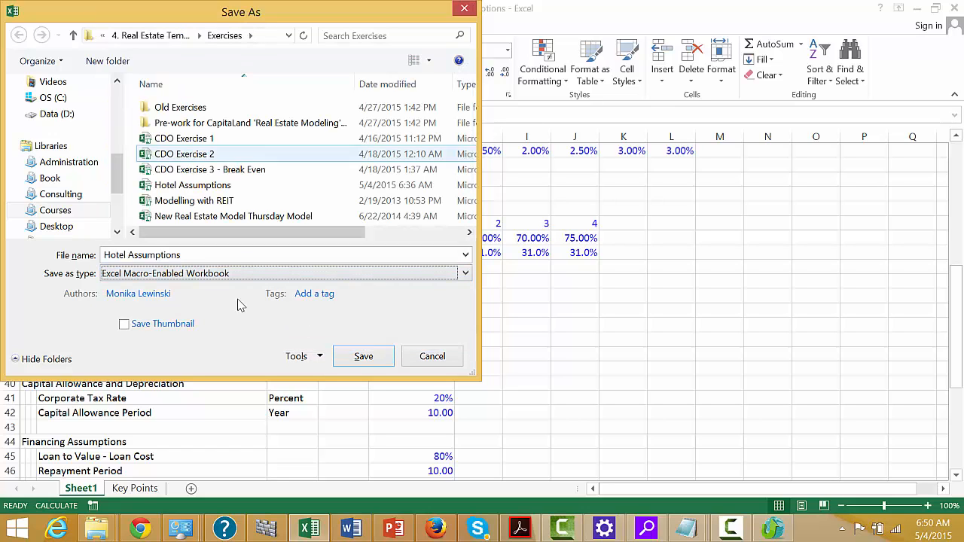
left_click(363, 356)
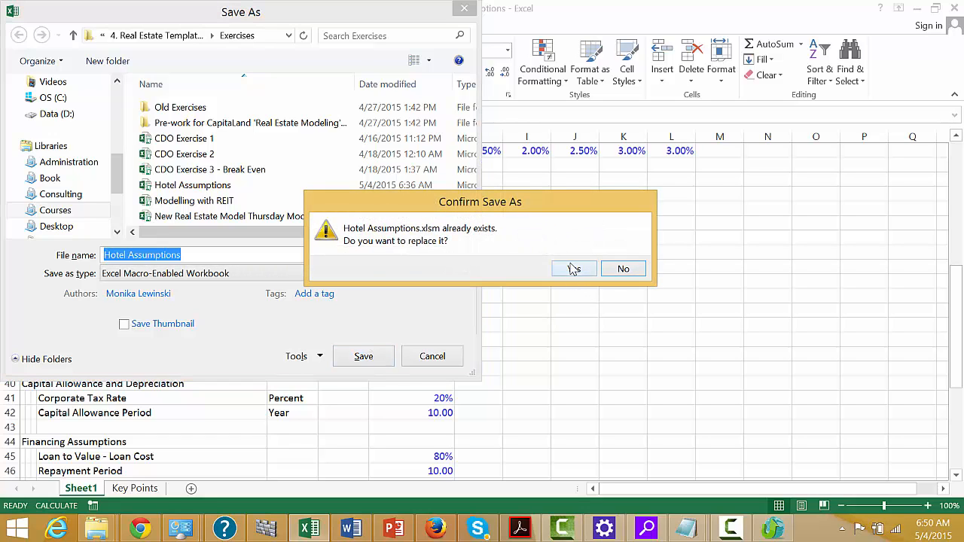
left_click(573, 269)
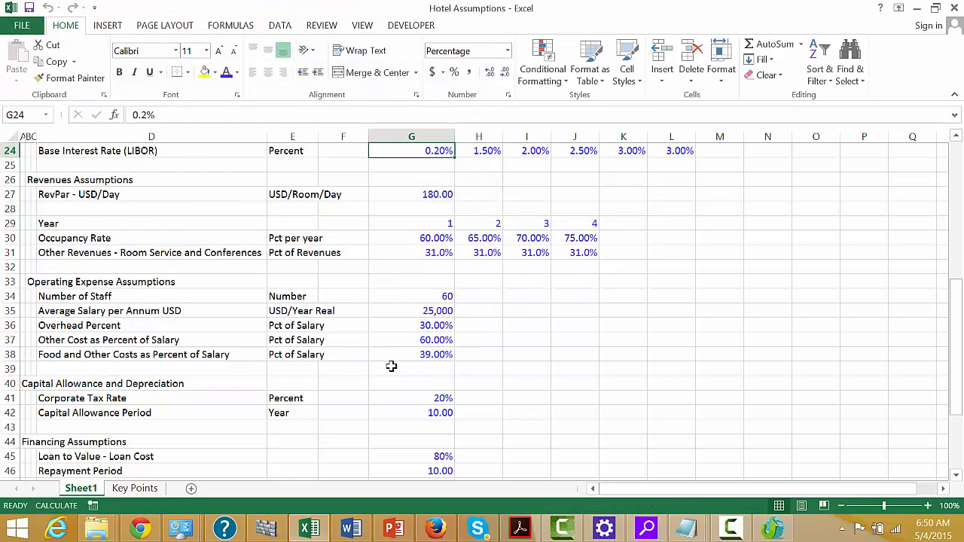
- Examine the section headings along column A, from Capital Allowance and Depreciation up to the sheet title
left_click(391, 366)
key("Left")
key("Left")
key("Left")
key("Left")
key("Left")
key("Left")
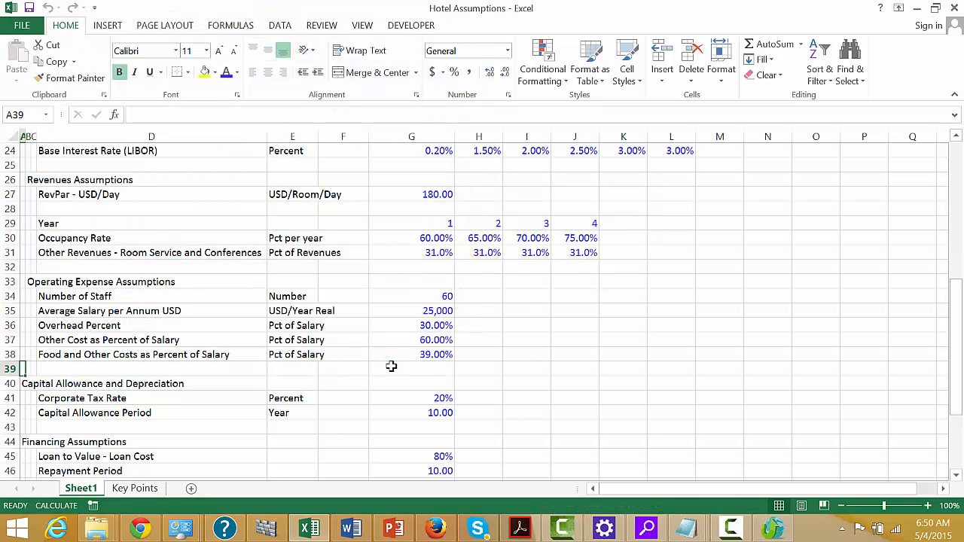
key("Down")
key("Down")
key("Up")
key("Up")
key("Up")
key("Up")
key("Up")
key("Up")
key("Up")
key("Up")
key("Up")
key("Up")
key("Up")
key("Up")
key("Up")
key("Up")
key("Up")
key("Up")
key("Up")
key("Up")
key("Up")
key("Up")
key("Up")
key("Up")
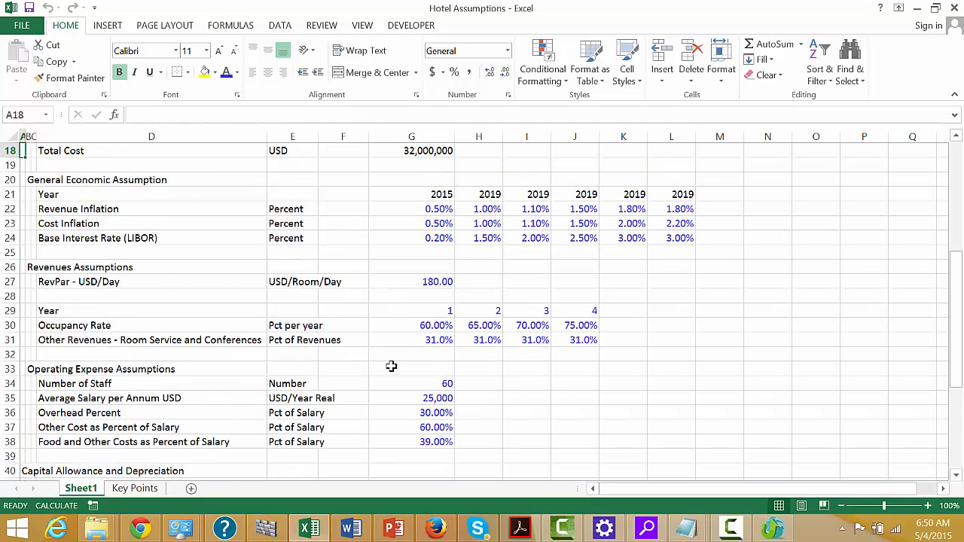
key("Up")
key("Up")
- Format all of column B, which holds the section headings, as bold italic
key("Right")
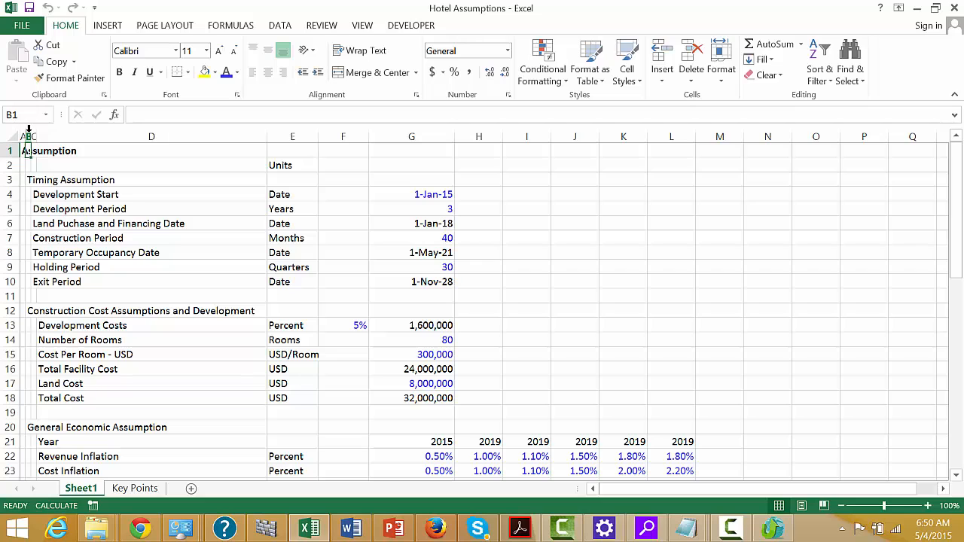
left_click(28, 136)
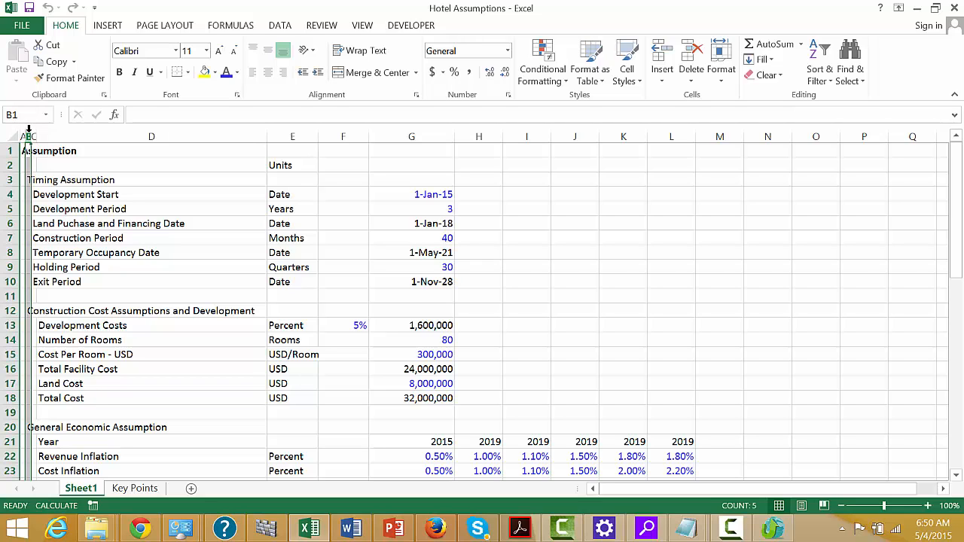
key("ctrl+b")
key("ctrl+i")
key("Down")
key("Down")
key("Down")
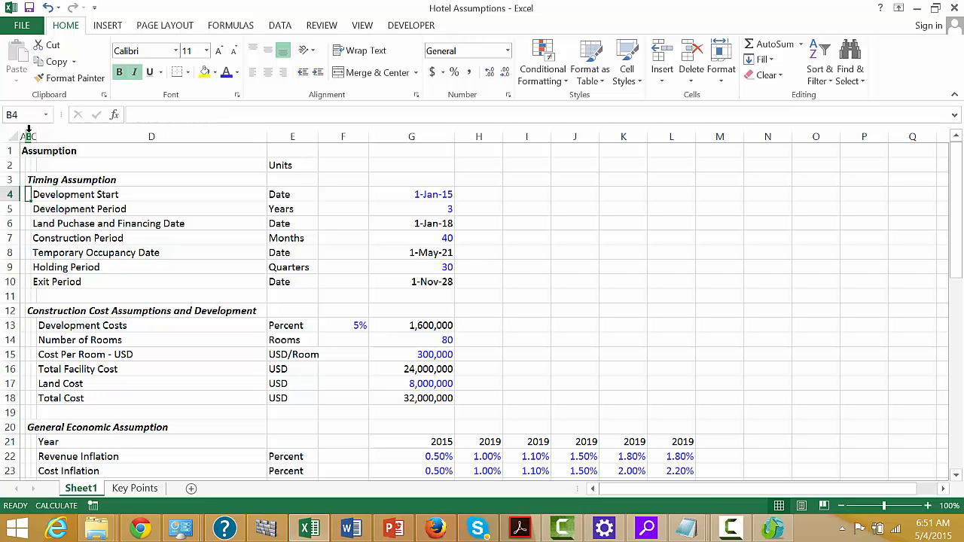
- Check the heading formatting in column B from Timing Assumption through Operating Expense Assumptions
key("Up")
key("ctrl+Down")
key("ctrl+Down")
key("ctrl+Down")
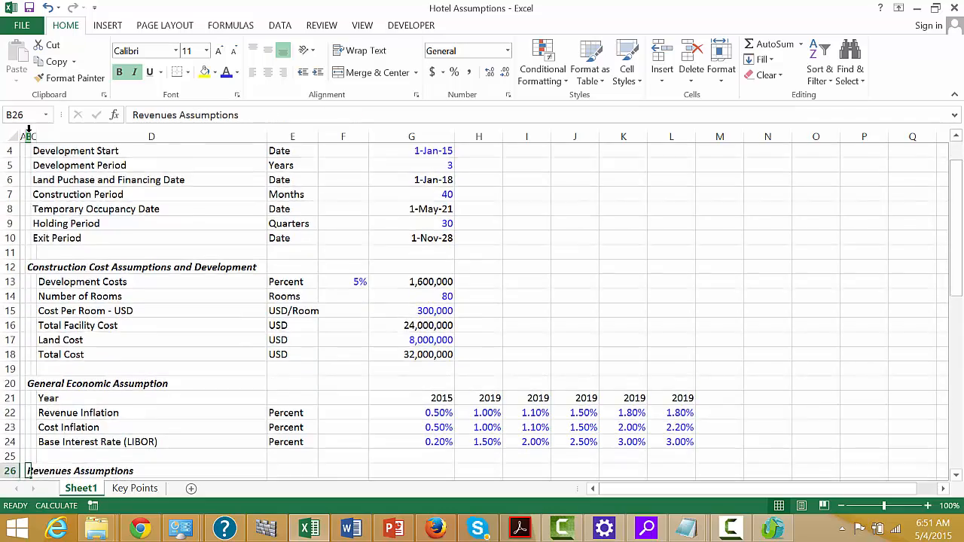
key("ctrl+Down")
key("ctrl+Down")
key("ctrl+Up")
key("ctrl+Up")
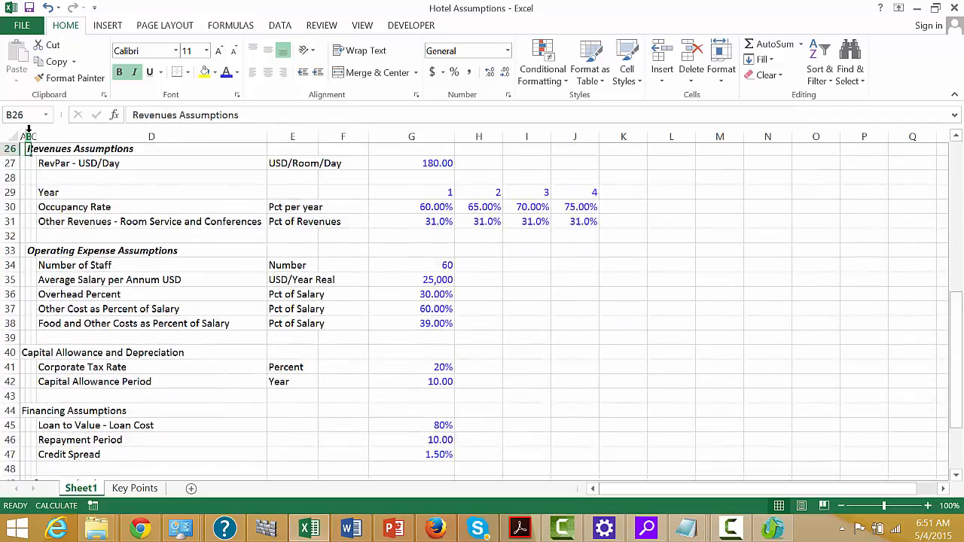
key("ctrl+Up")
key("ctrl+Up")
key("ctrl+Up")
key("ctrl+Up")
key("Down")
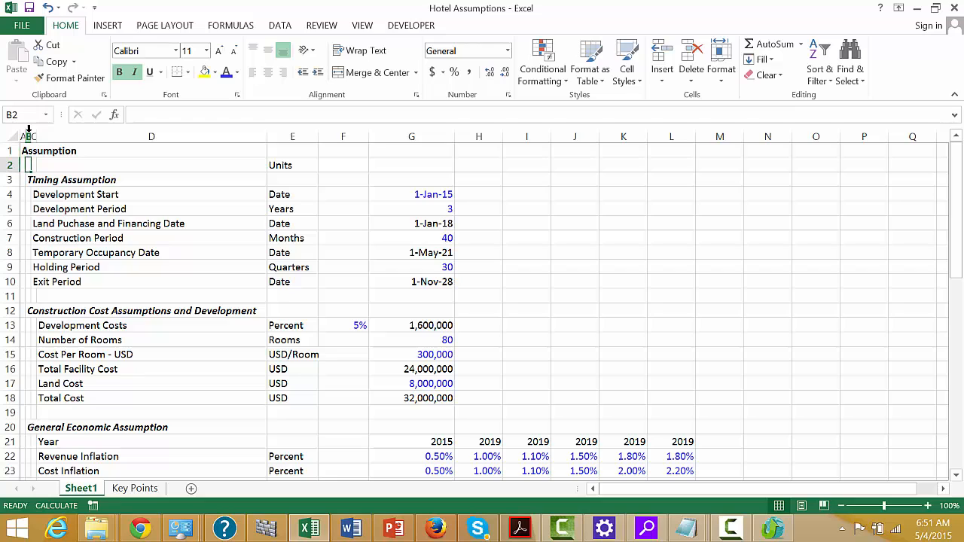
- Examine the sheet down past the Commitment Fees row, comparing the heading styles of the tax, financing and construction loan sections
key("Down")
key("Down")
key("Down")
key("Down")
key("Down")
key("Down")
key("Down")
key("Down")
key("Down")
key("Down")
key("Down")
key("Down")
key("Down")
key("Down")
key("Down")
key("Down")
key("Down")
key("Down")
key("Down")
key("Down")
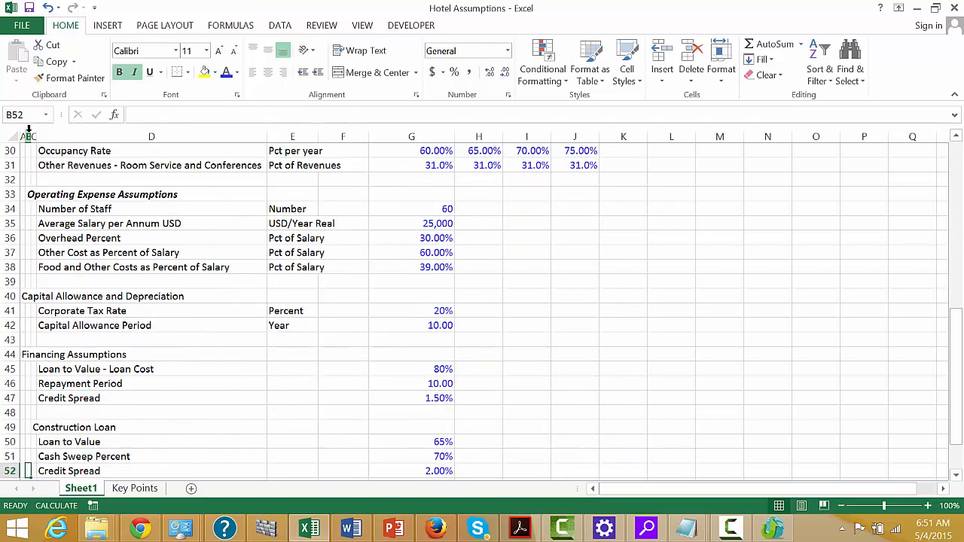
key("Down")
key("Down")
key("Down")
key("Down")
key("Down")
key("Down")
key("Down")
key("Down")
key("Down")
key("Down")
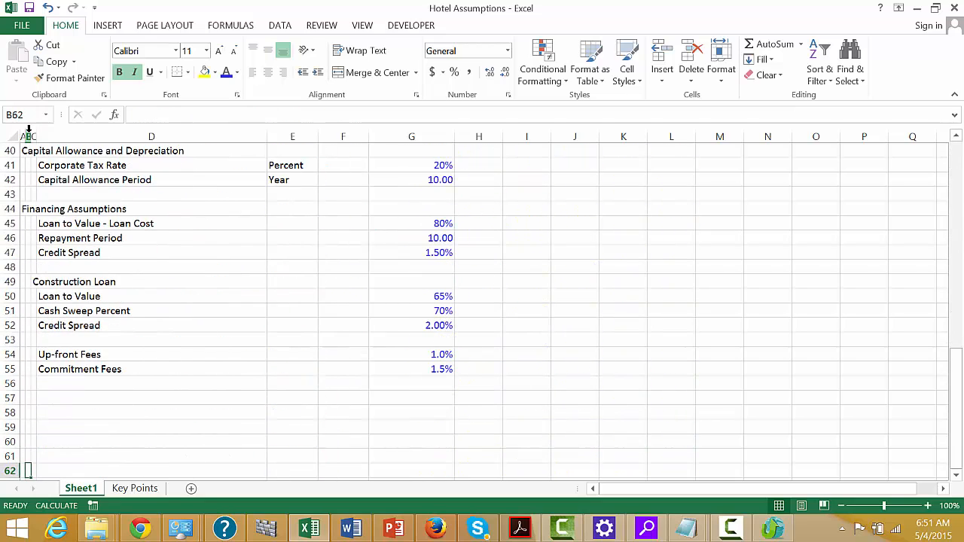
- Review the sections from the loan fees back up to the Assumption title in A1
key("Up")
key("Up")
key("Up")
key("Up")
key("Up")
key("Up")
key("Up")
key("Up")
key("Up")
key("Up")
key("Up")
key("Up")
key("Up")
key("Up")
key("Up")
key("Up")
key("Up")
key("Up")
key("Up")
key("Up")
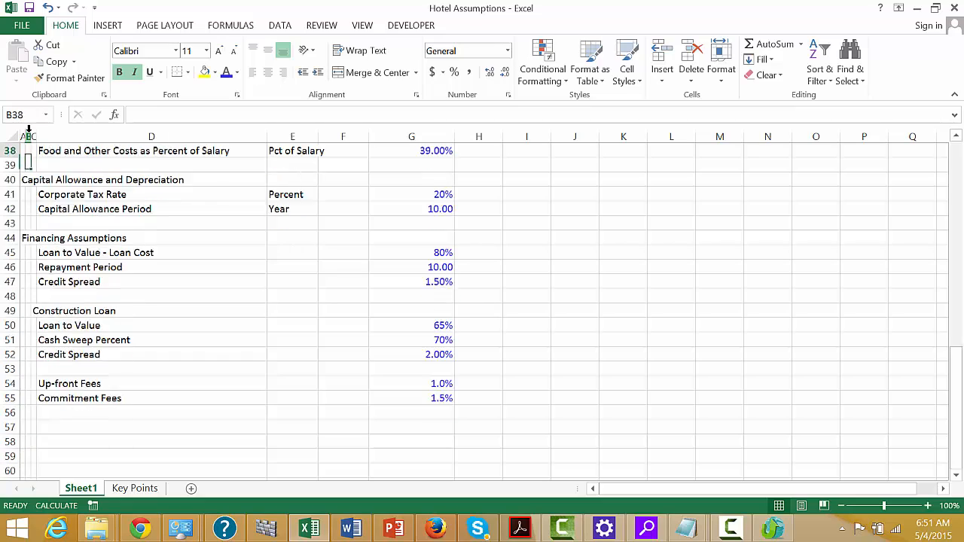
key("Up")
key("Up")
key("Up")
key("Up")
key("Up")
key("Up")
key("Up")
key("Up")
key("Up")
key("Up")
key("Up")
key("Up")
key("Up")
key("Up")
key("Up")
key("Up")
key("Up")
key("Up")
key("Up")
key("Up")
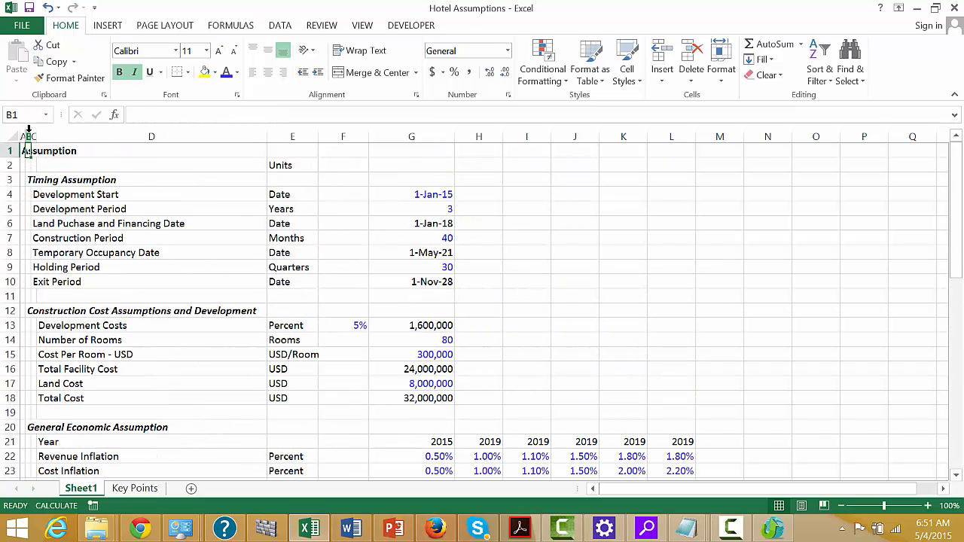
key("Left")
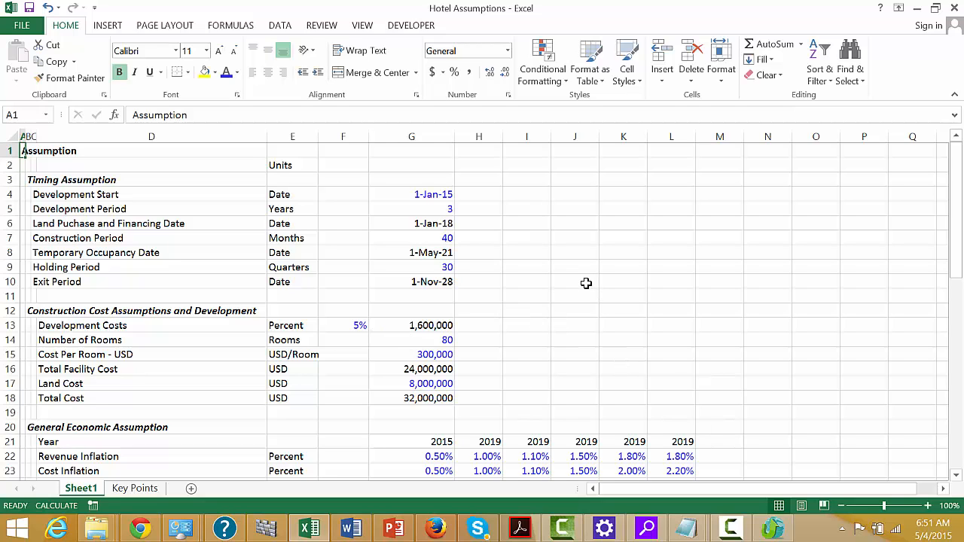
- Review the whole assumptions sheet along column A, from the Assumption title to the empty rows below Commitment Fees
key("Down")
key("Down")
key("Down")
key("Down")
key("Down")
key("Down")
key("Down")
key("Down")
key("Down")
key("Down")
key("Down")
key("Down")
key("Down")
key("Down")
key("Down")
key("Down")
key("Down")
key("Down")
key("Down")
key("Down")
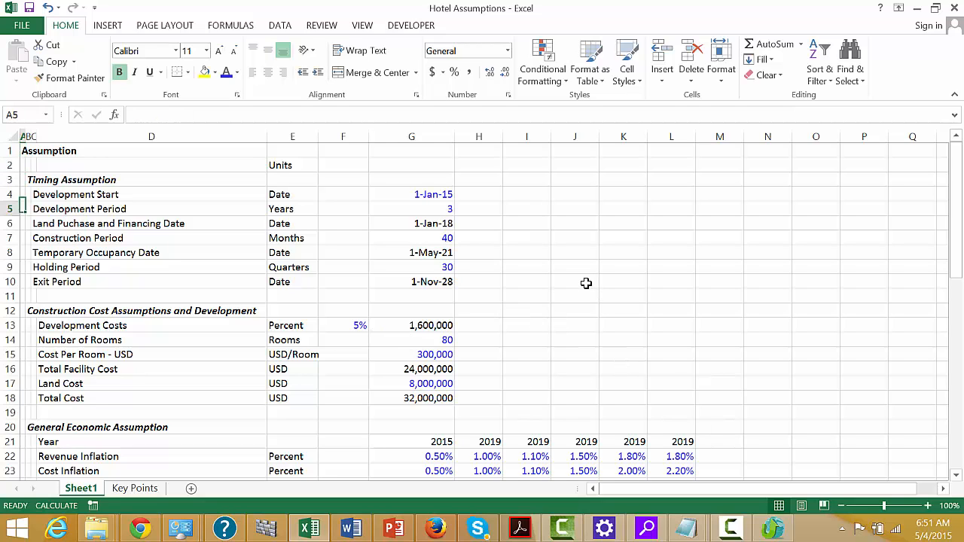
key("Down")
key("Down")
key("Down")
key("Down")
key("Down")
key("Down")
key("Down")
key("Down")
key("Down")
key("Down")
key("Down")
key("Down")
key("Down")
key("Down")
key("Down")
key("Down")
key("Down")
key("Down")
key("Down")
key("Down")
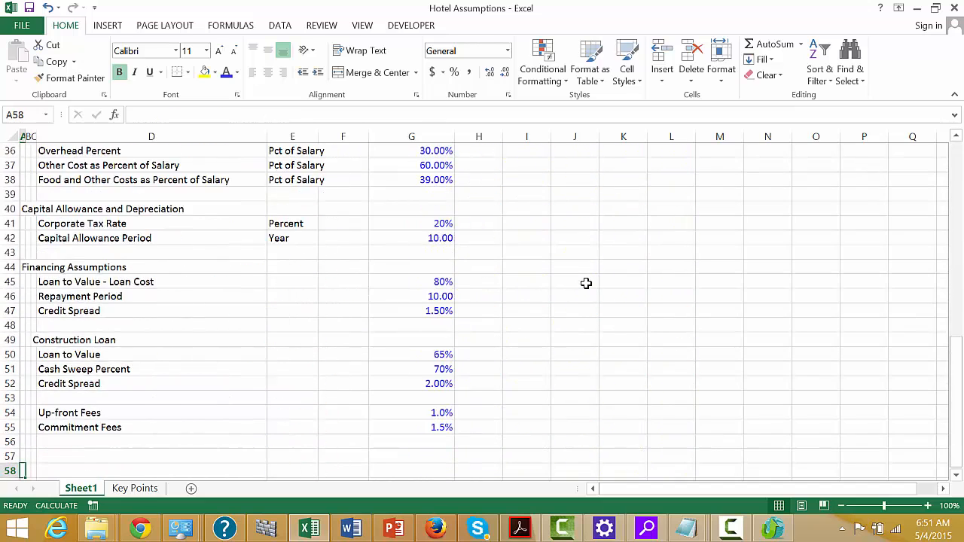